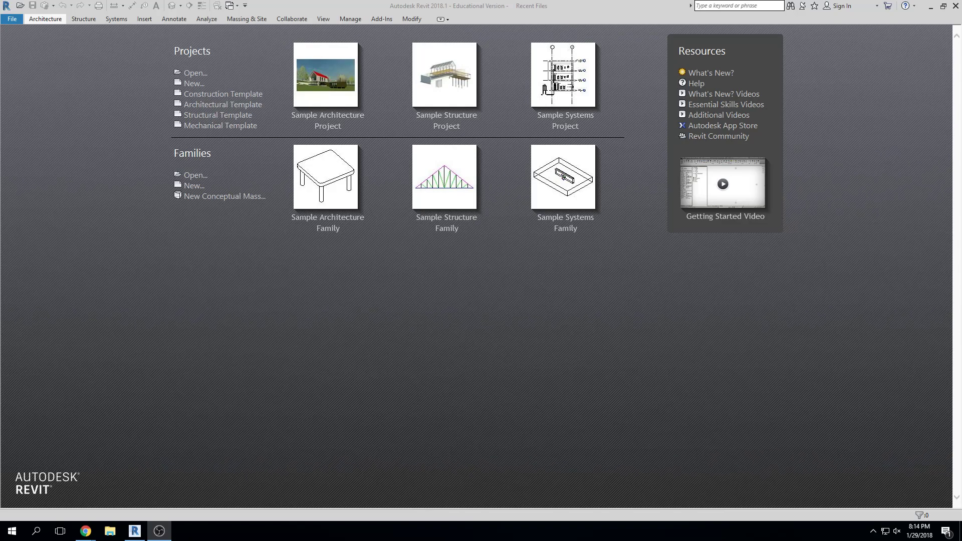
click(106, 145)
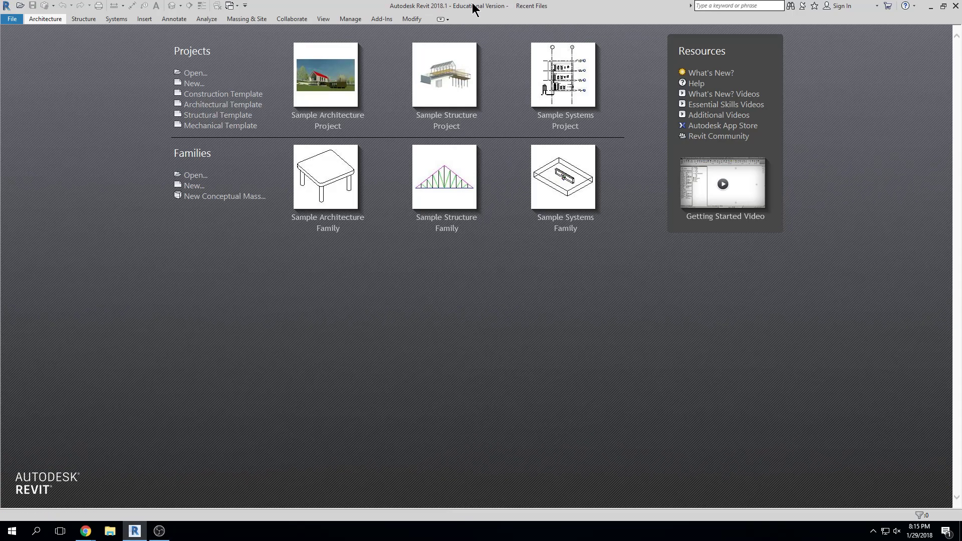
click(943, 6)
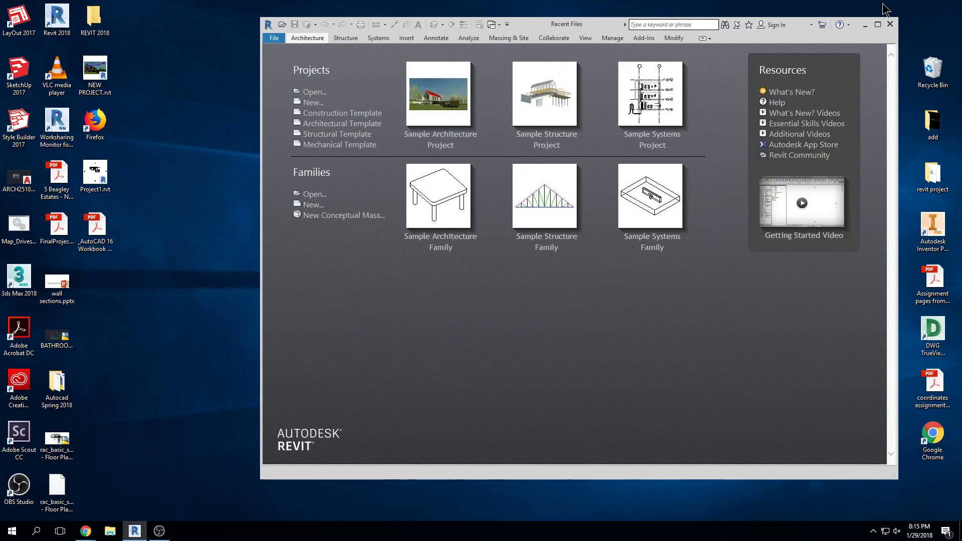
double_click(547, 20)
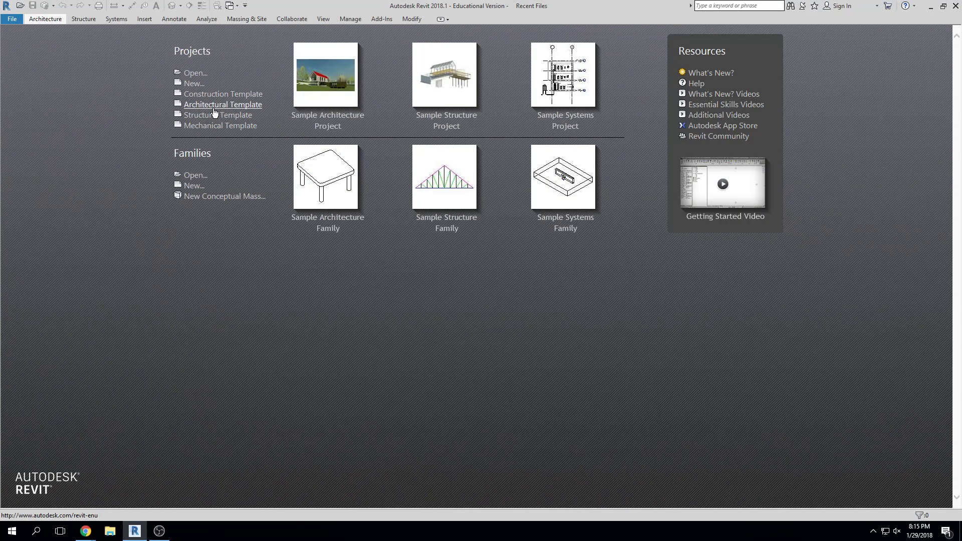
- Create a new project from the Architectural Template
click(233, 108)
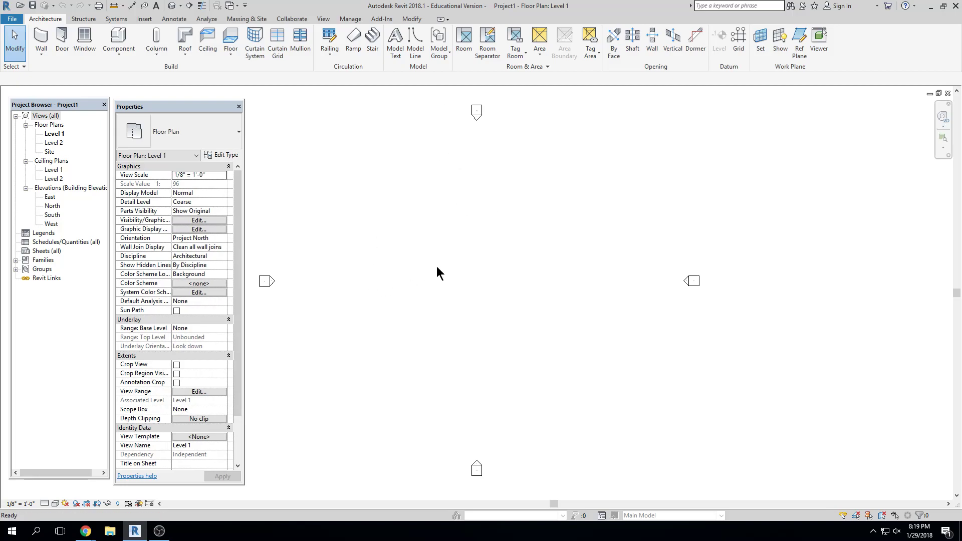
middle_drag(438, 297, 503, 293)
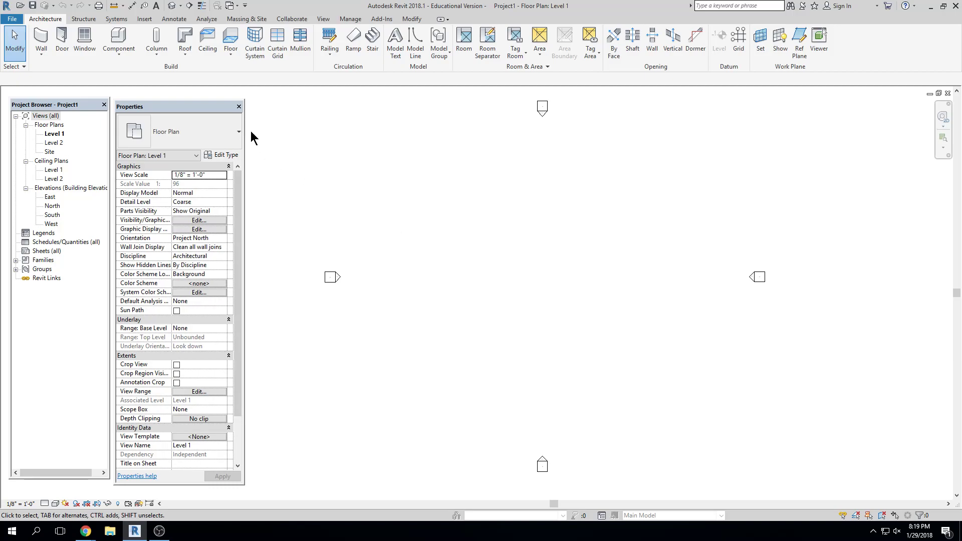
click(53, 135)
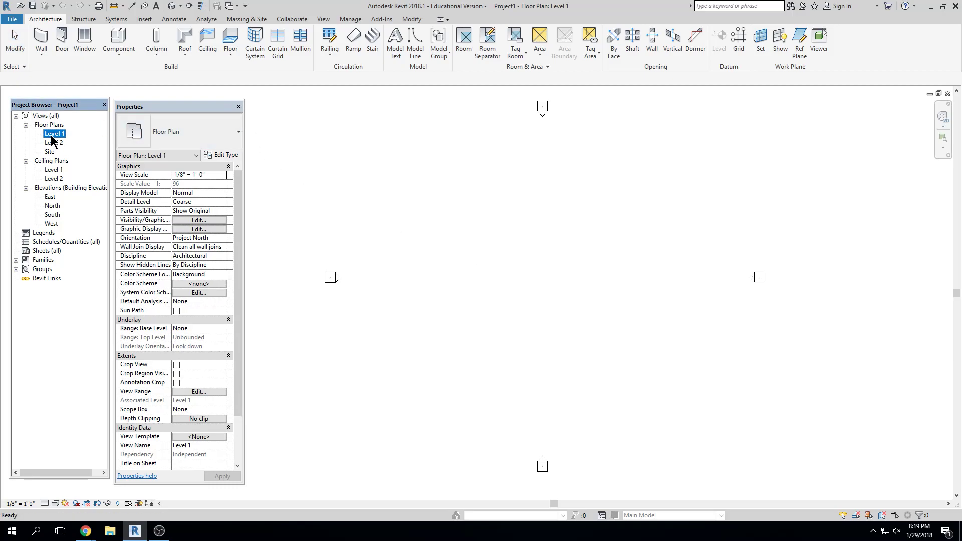
- Open the North building elevation and inspect the Level 1 line by selecting and releasing it
double_click(50, 206)
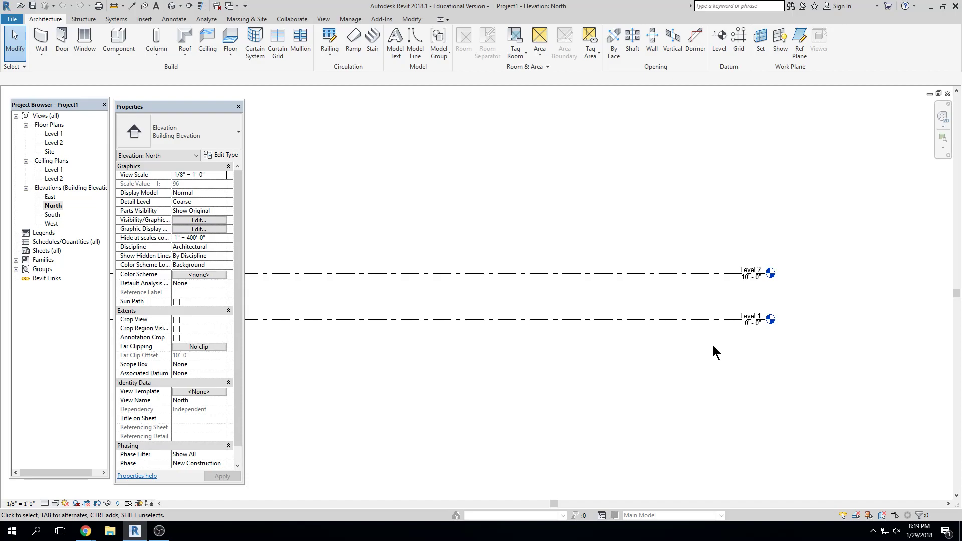
click(709, 319)
scroll(672, 329, down, 2)
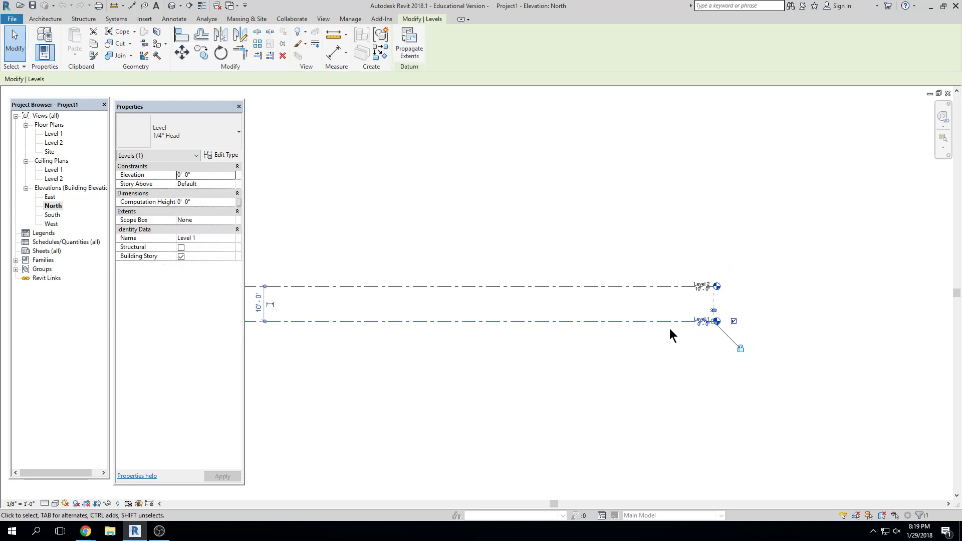
click(670, 325)
scroll(675, 320, up, 2)
click(685, 319)
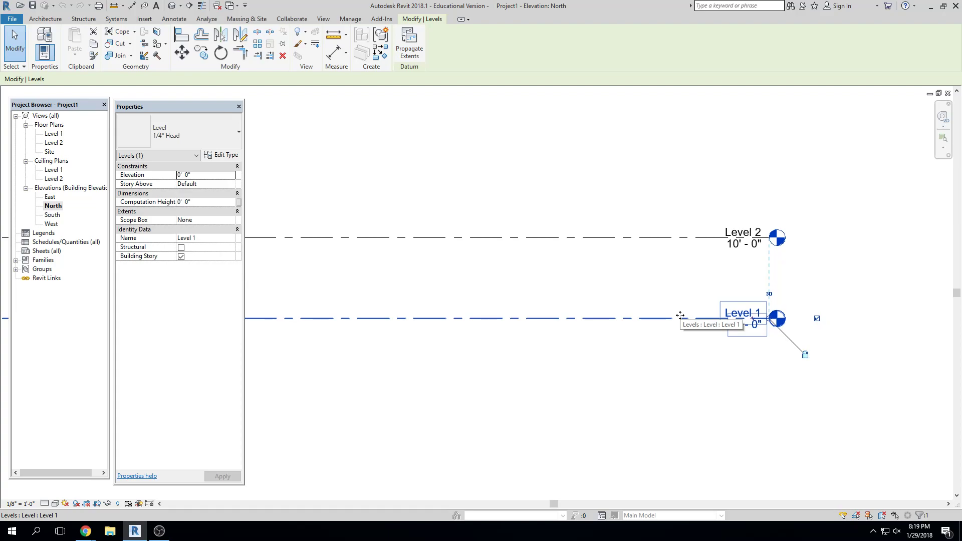
click(683, 351)
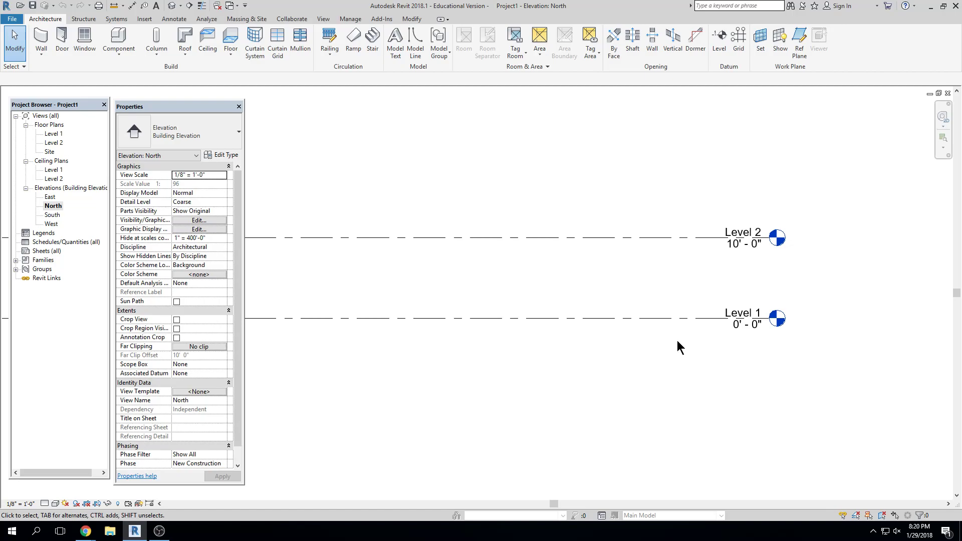
- Shorten the Level 1 and Level 2 lines in the North elevation by pulling their headless ends in toward the level heads
scroll(469, 226, down, 5)
middle_drag(445, 223, 462, 236)
click(393, 249)
middle_drag(393, 250, 522, 258)
scroll(522, 258, down, 1)
drag(330, 256, 587, 256)
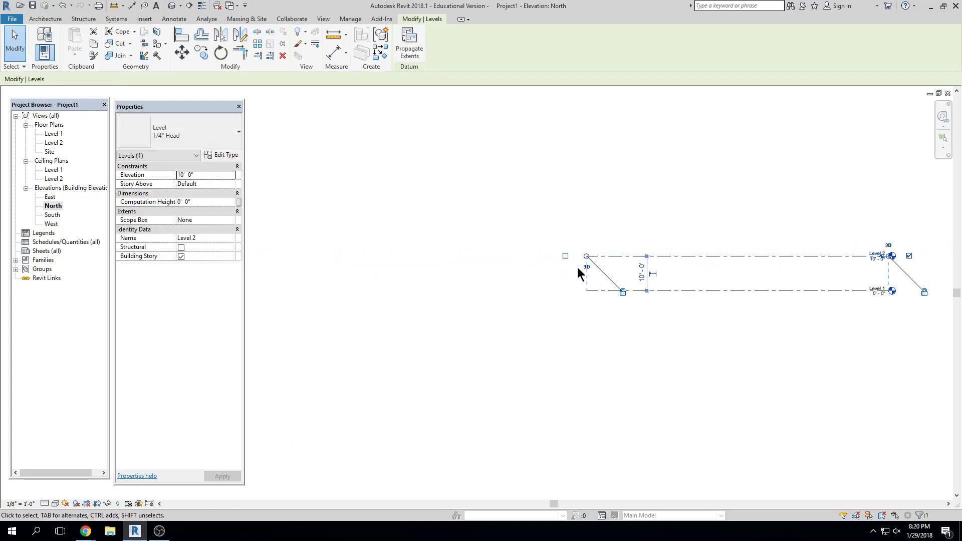
middle_drag(579, 273, 448, 274)
scroll(585, 291, up, 1)
click(554, 284)
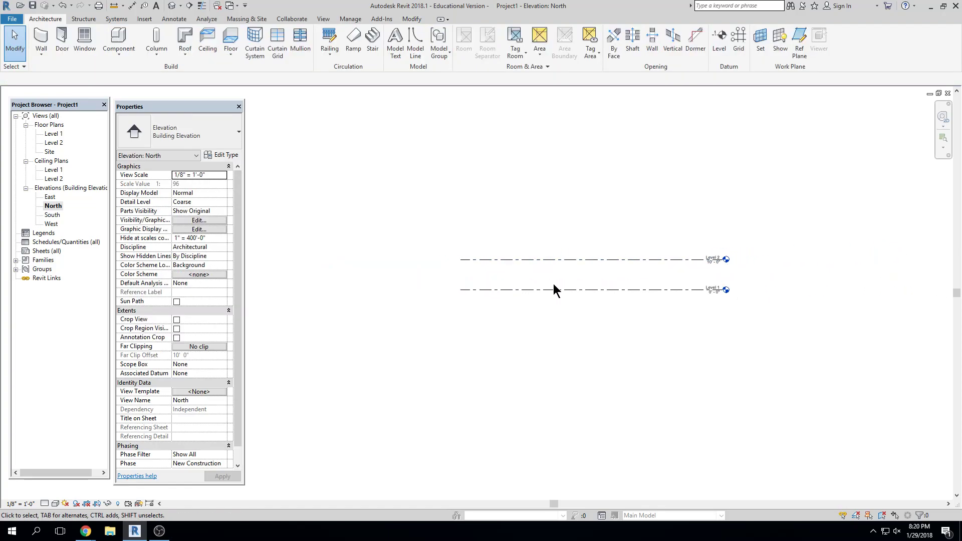
scroll(575, 285, up, 2)
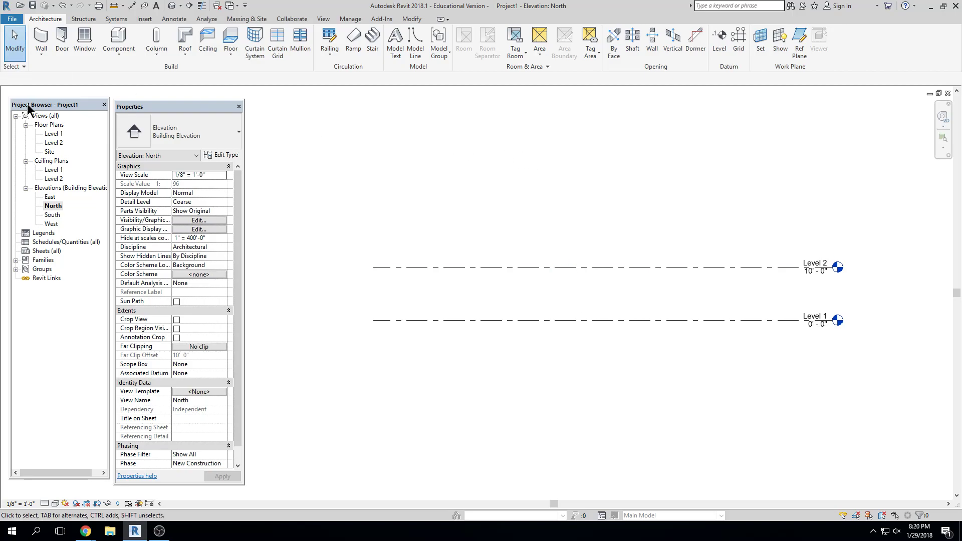
- Collapse the ceiling plans in the project's view list and open the Level 1 floor plan
click(25, 161)
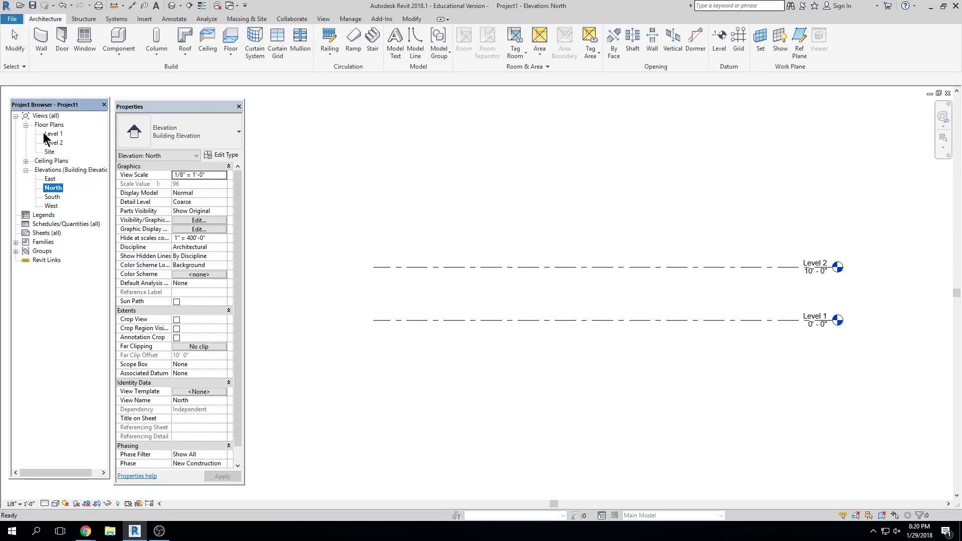
double_click(54, 134)
scroll(615, 240, down, 1)
- Turn on cropping for the Level 1 floor plan and show its crop region
click(77, 504)
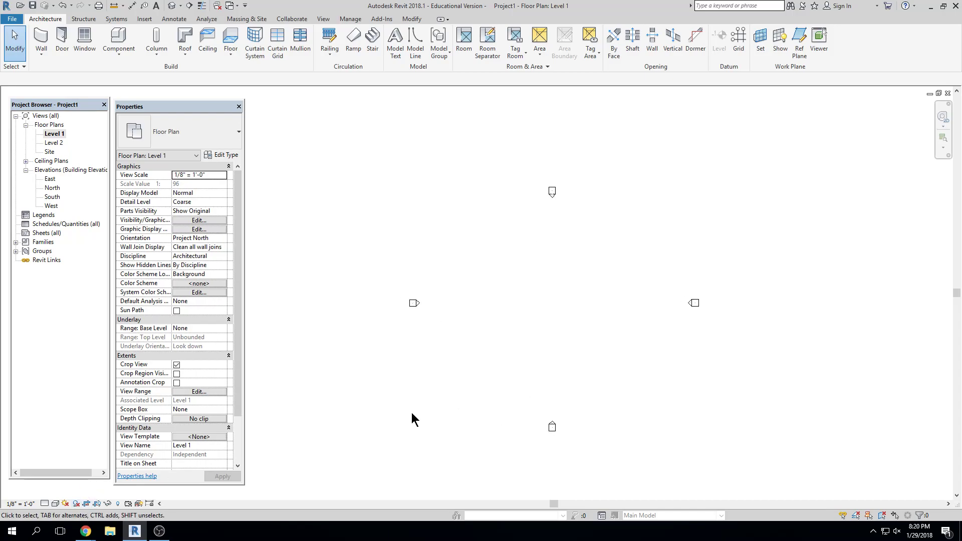
click(96, 503)
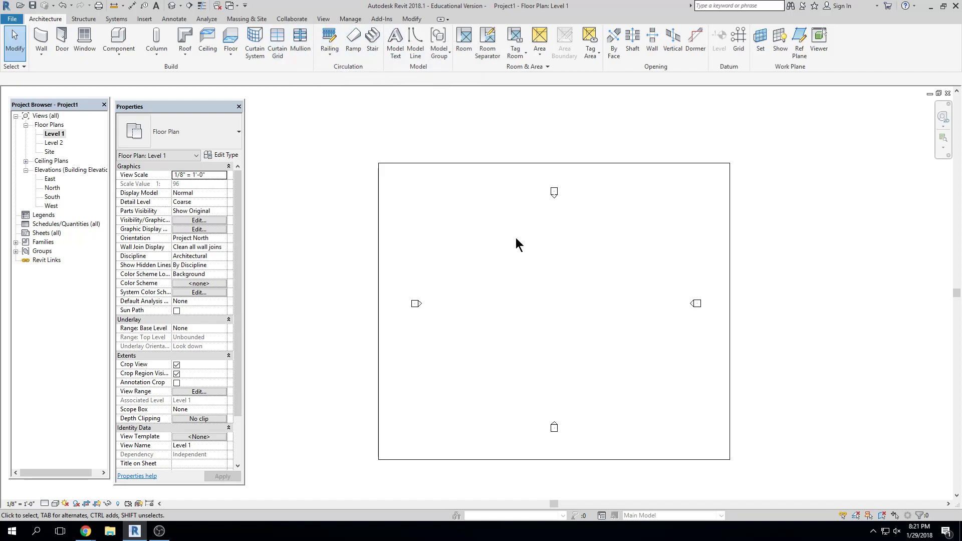
scroll(515, 234, down, 1)
scroll(504, 230, up, 2)
middle_drag(504, 230, 514, 261)
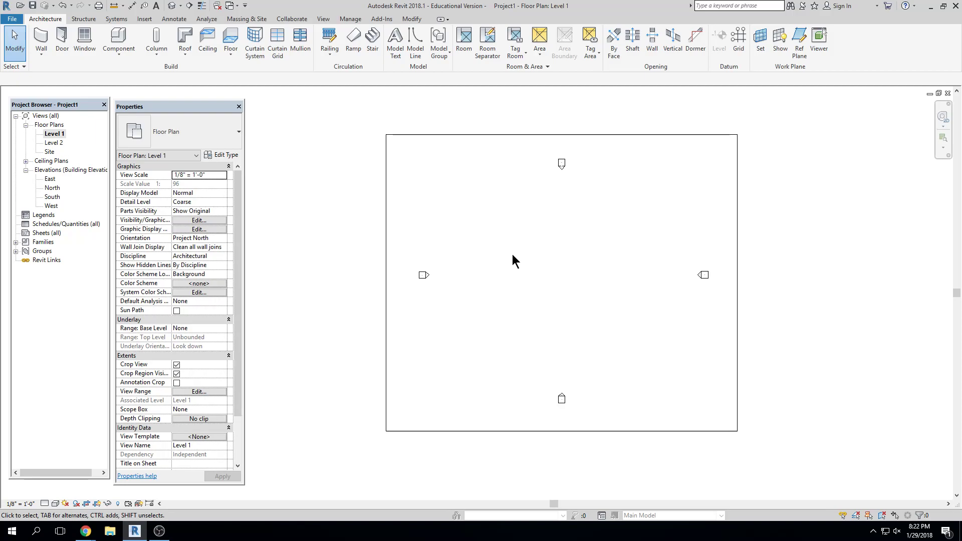
- Draw four joined Generic - 8" architectural walls, 20' high, between the elevation markers, with a slanted west wall about 56' long
click(41, 56)
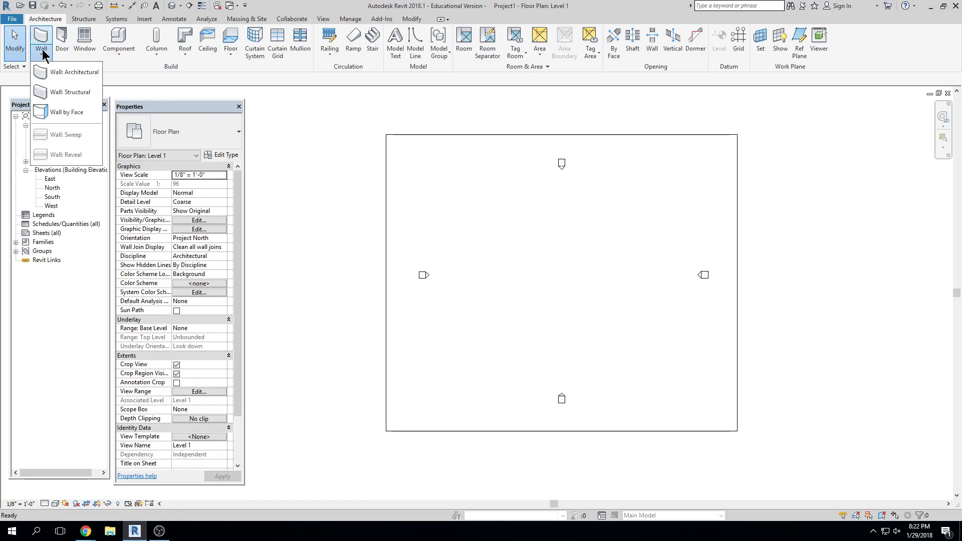
click(55, 70)
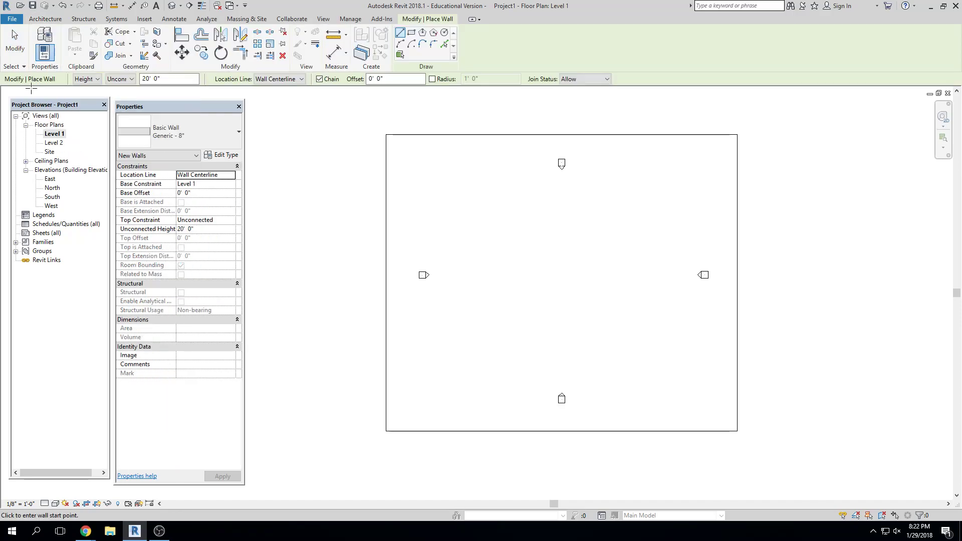
click(493, 232)
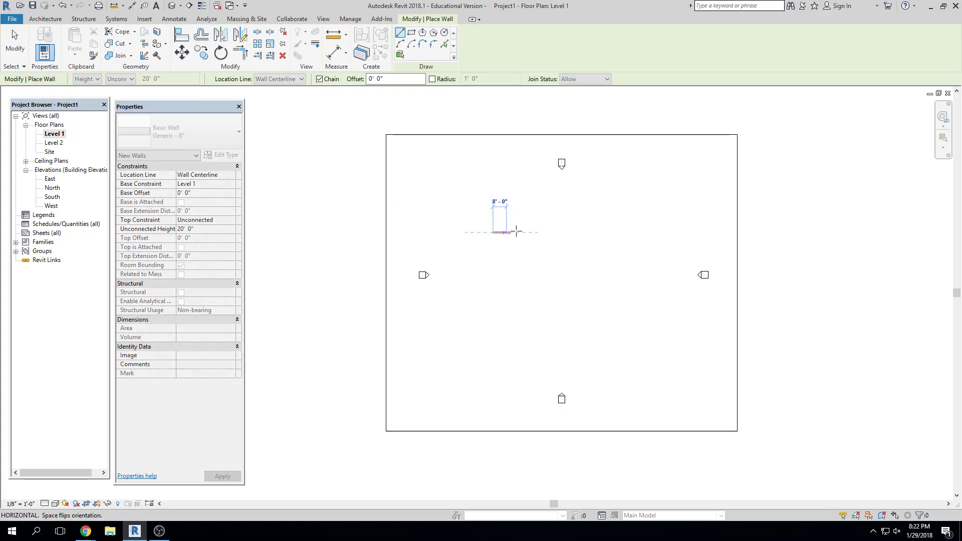
click(628, 232)
click(628, 326)
click(500, 327)
click(494, 232)
key(Escape)
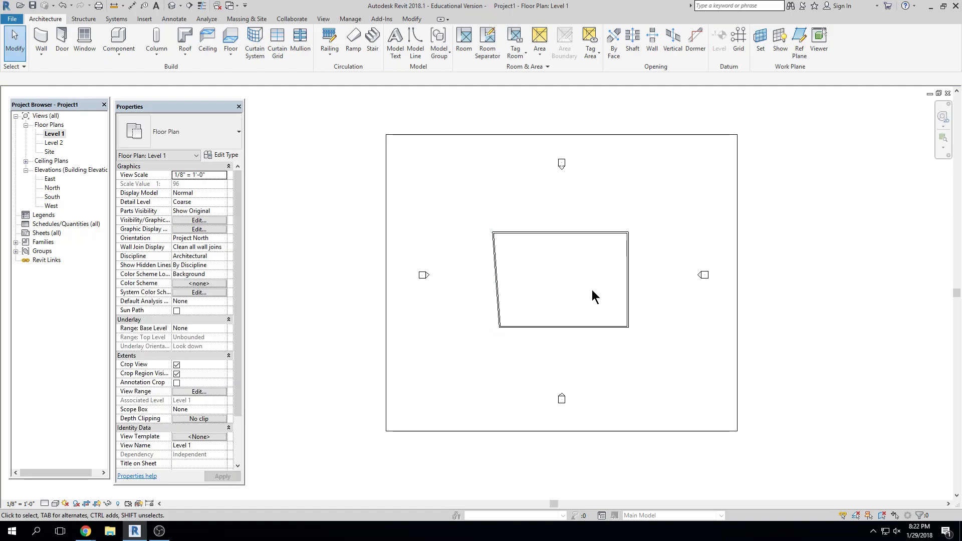
- Move the south end of the slanted west wall farther east along the south wall to steepen its slant
scroll(591, 289, up, 1)
click(469, 326)
scroll(470, 331, up, 5)
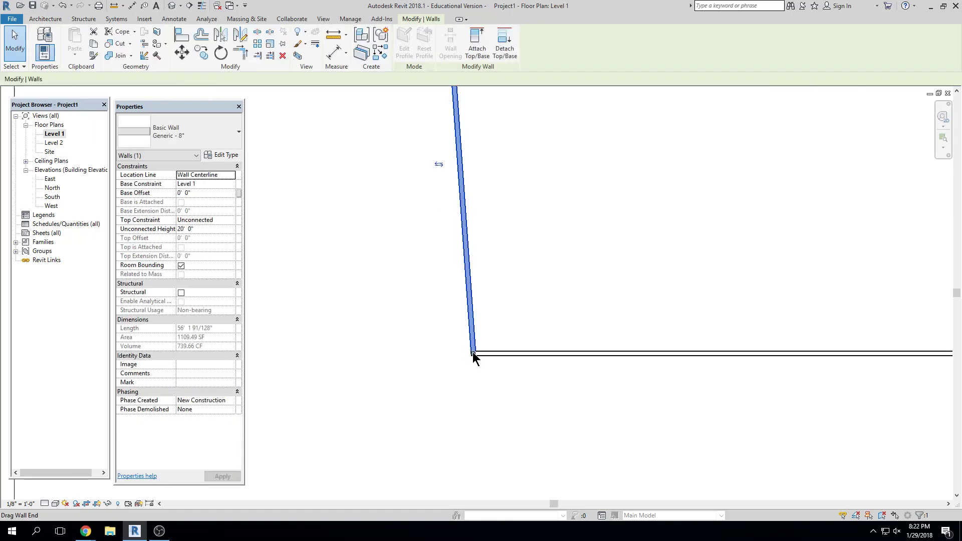
drag(492, 354, 555, 353)
scroll(644, 350, down, 3)
- Trim the slanted west wall and the south wall to a clean corner
click(552, 360)
mouse_move(553, 361)
middle_down()
mouse_move(560, 357)
mouse_move(550, 354)
middle_up()
key(t)
key(r)
click(548, 315)
click(570, 348)
middle_drag(706, 410, 649, 417)
key(Escape)
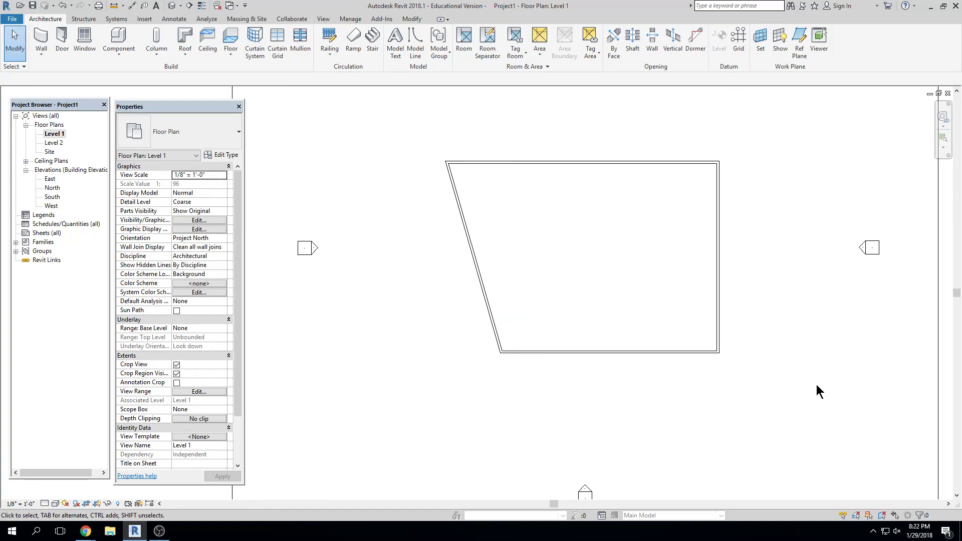
- Draw a closed square of Generic - 8" walls, about 19' wide, east of the large building
middle_drag(818, 391, 753, 384)
click(38, 45)
click(696, 244)
click(761, 244)
click(761, 305)
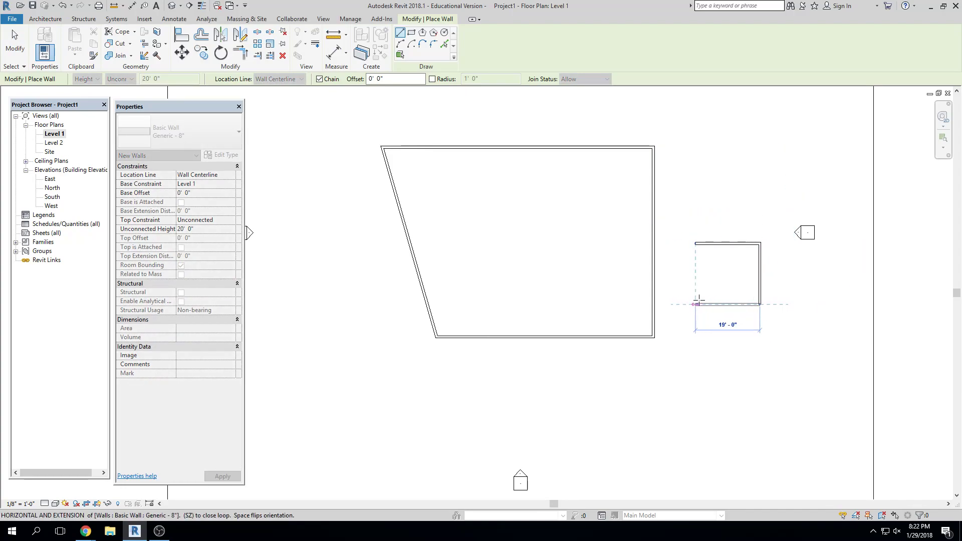
click(695, 304)
click(695, 244)
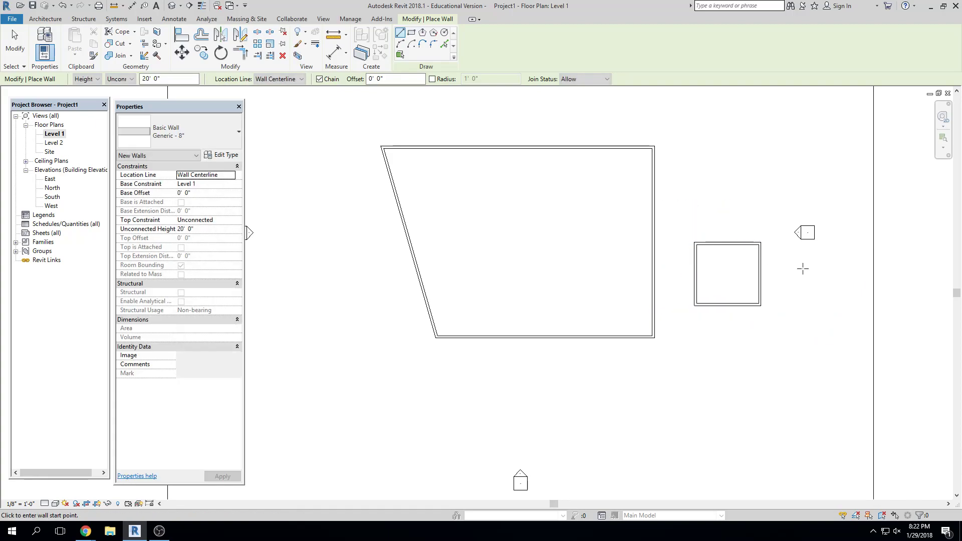
key(Escape)
- Fit the whole floor plan in view and open the South elevation from its marker below the buildings
key(z)
key(f)
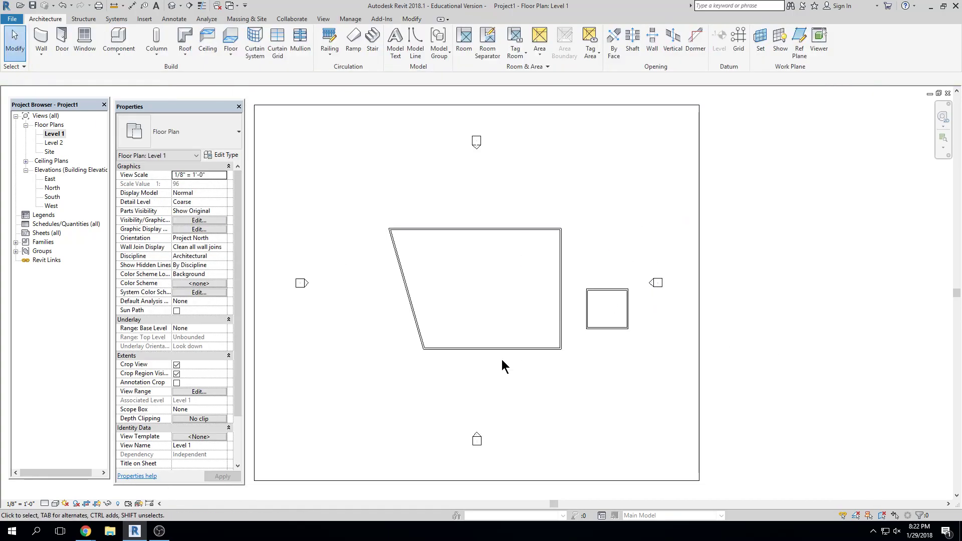
double_click(477, 439)
scroll(780, 397, down, 2)
- Extend the head ends of the Level 1 and Level 2 lines past the small square building
click(511, 301)
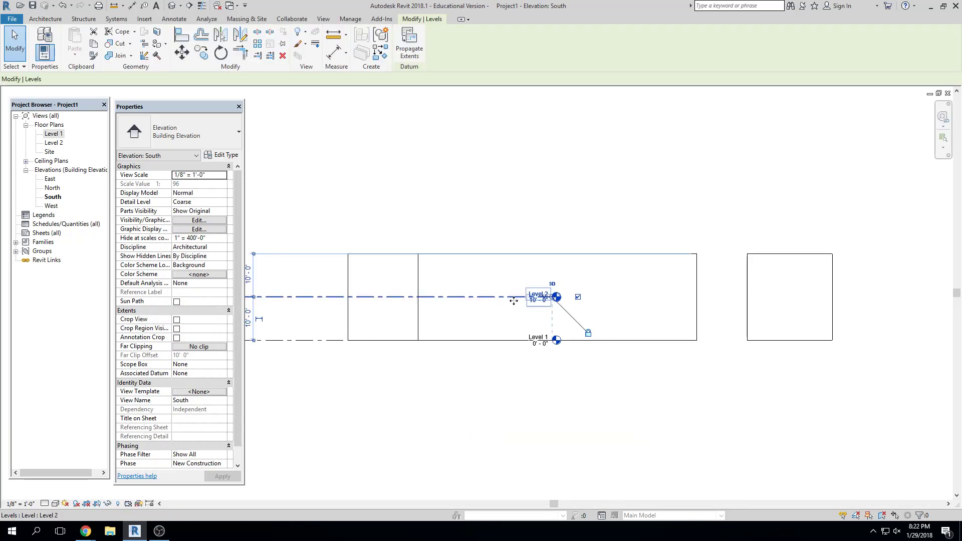
drag(555, 298, 871, 296)
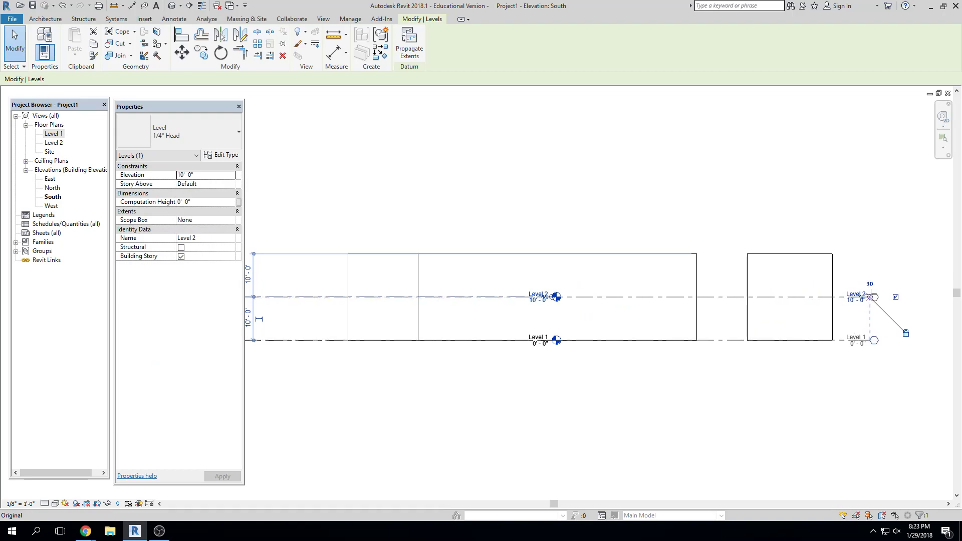
scroll(855, 219, down, 3)
click(807, 215)
middle_drag(807, 215, 815, 223)
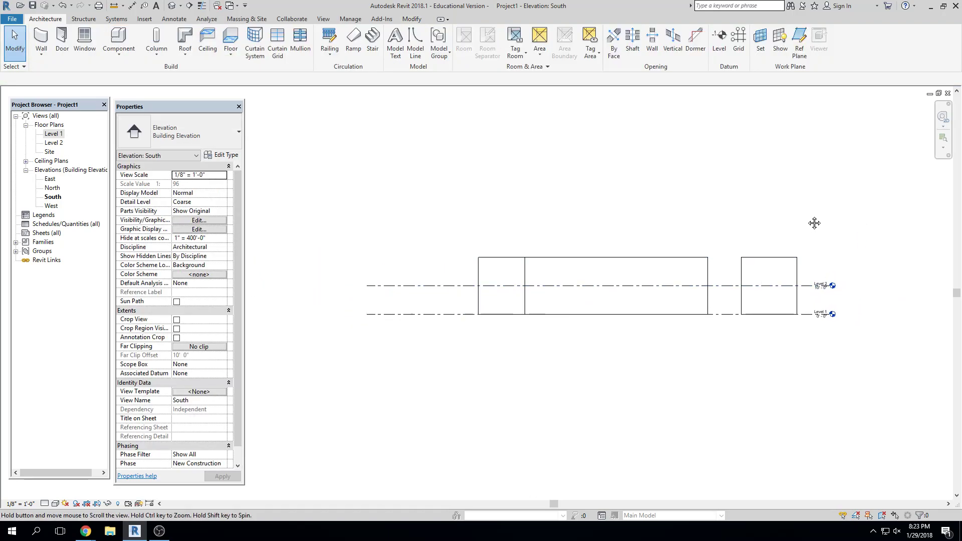
scroll(814, 223, up, 2)
scroll(769, 175, down, 1)
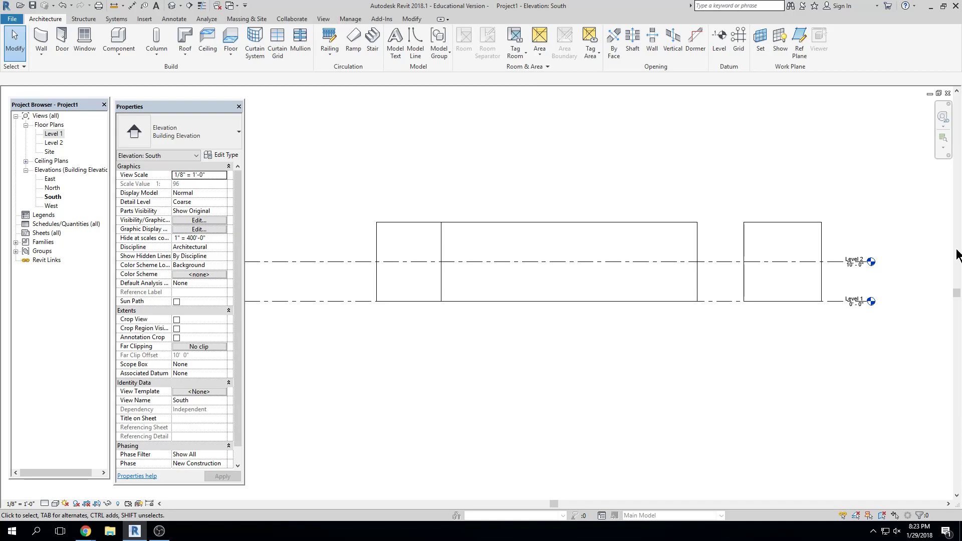
- Select Level 2 in the South elevation and open its name for editing, then close the name field
scroll(852, 258, up, 5)
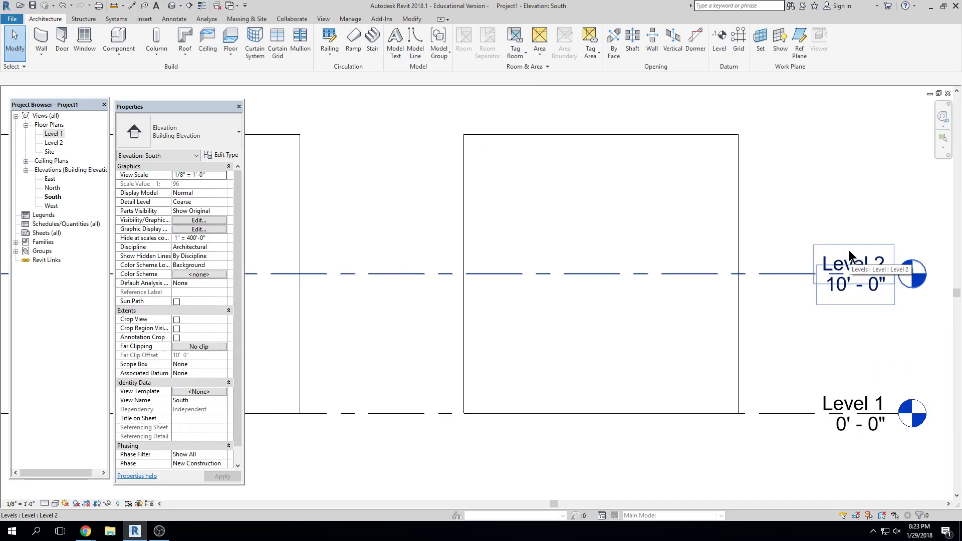
middle_drag(850, 258, 757, 250)
click(827, 266)
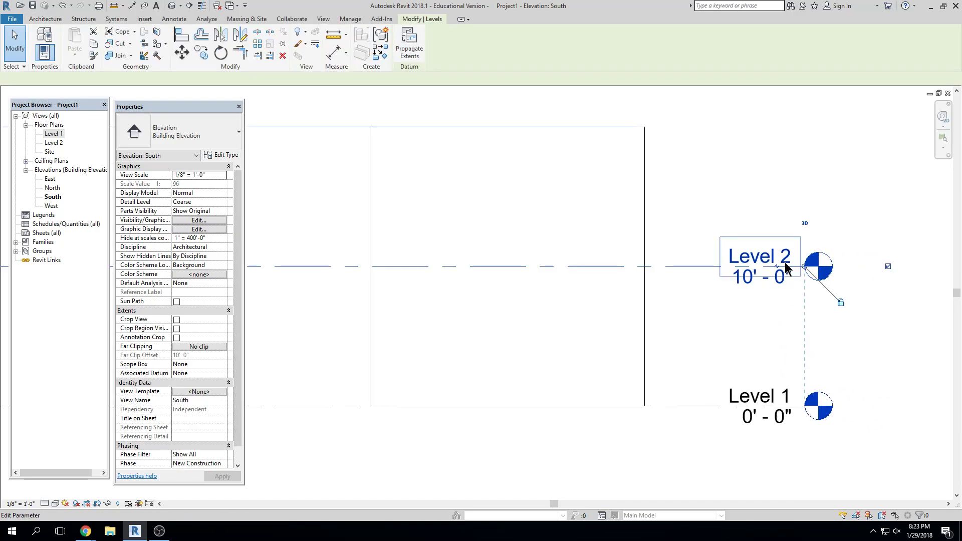
click(879, 254)
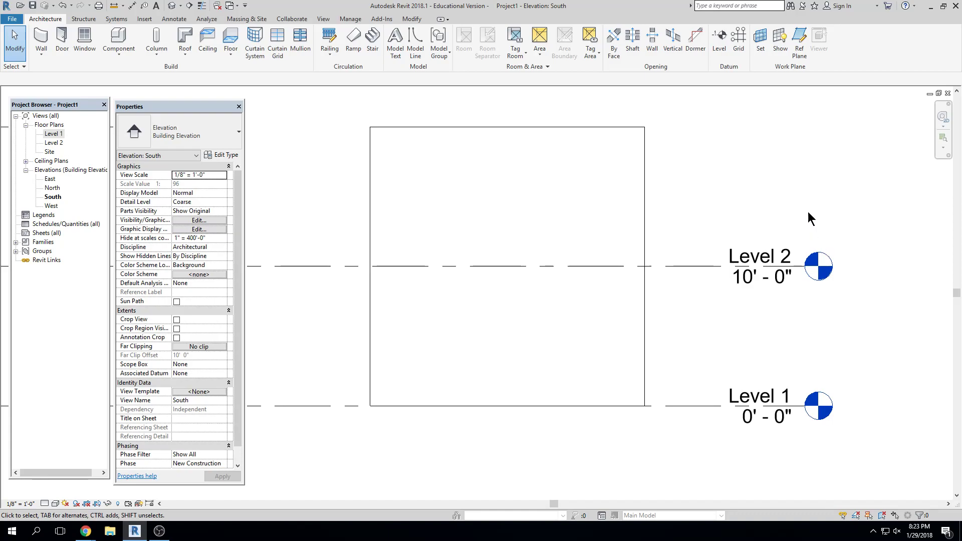
double_click(753, 254)
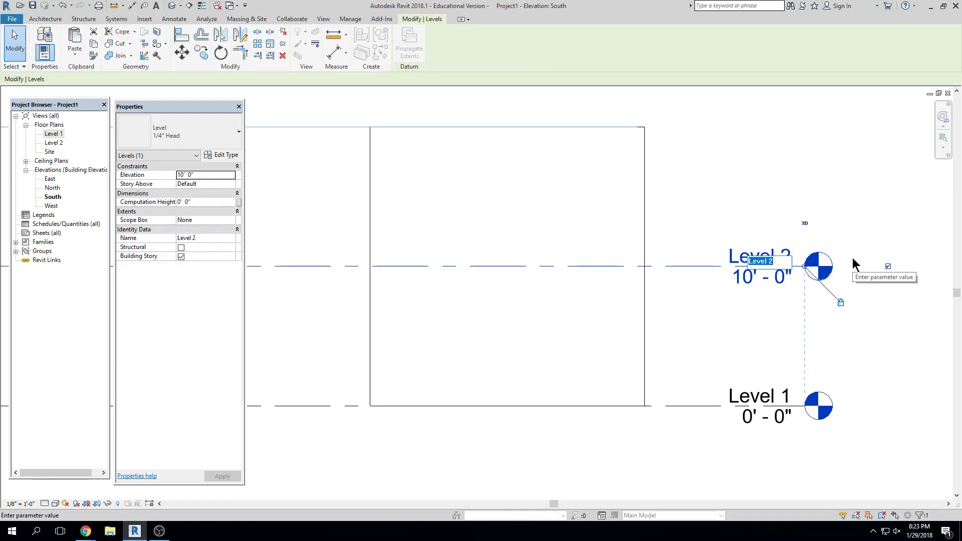
key(Return)
scroll(776, 341, down, 2)
scroll(771, 366, down, 5)
scroll(782, 374, up, 2)
scroll(753, 350, up, 4)
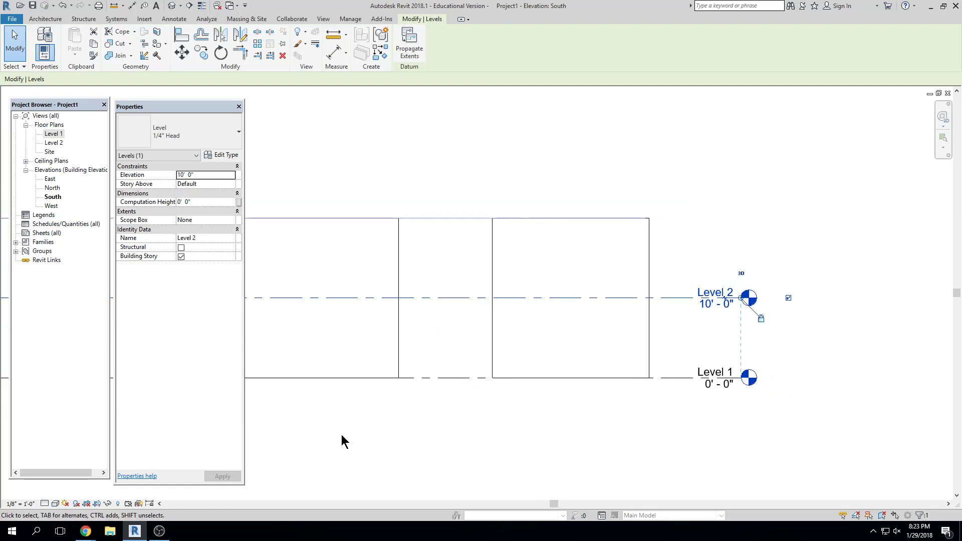
- Set the South elevation's scale to 1/16" = 1'-0", add an elbow to the Level 2 head and lower it toward Level 1
click(29, 505)
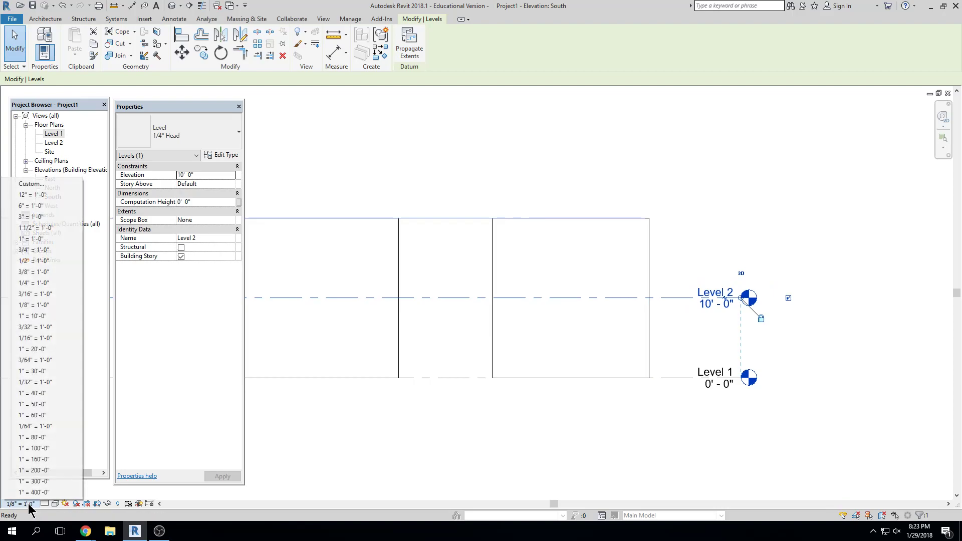
click(55, 339)
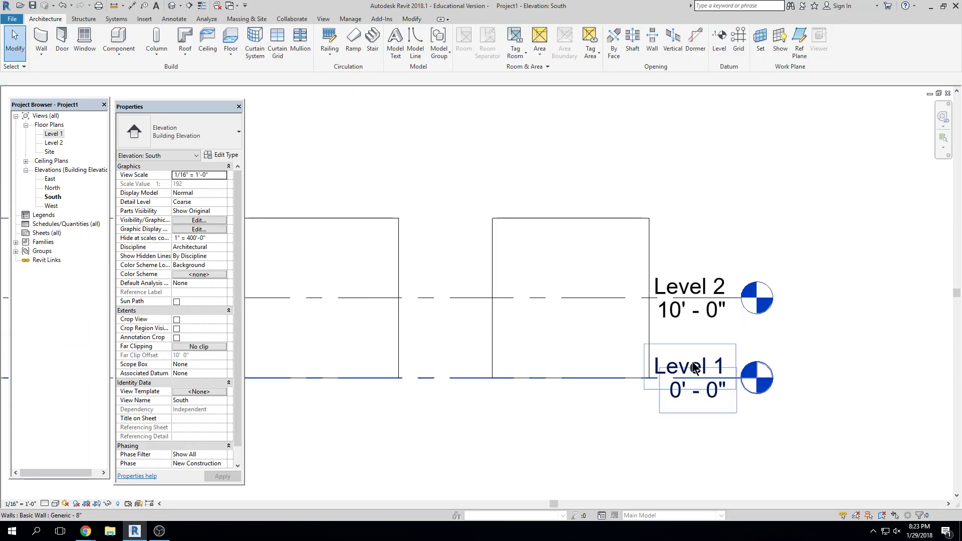
scroll(702, 311, up, 2)
click(702, 341)
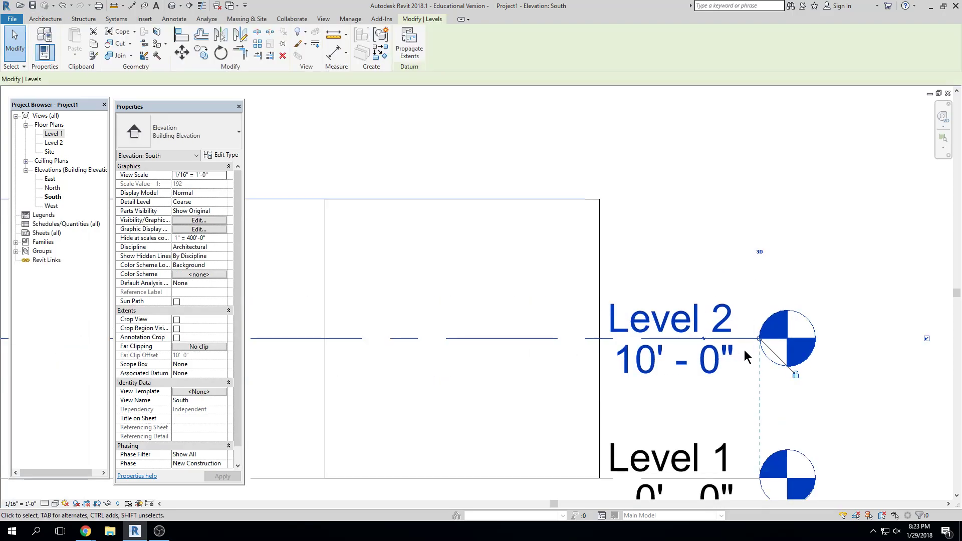
click(705, 340)
scroll(712, 351, down, 2)
drag(722, 396, 741, 430)
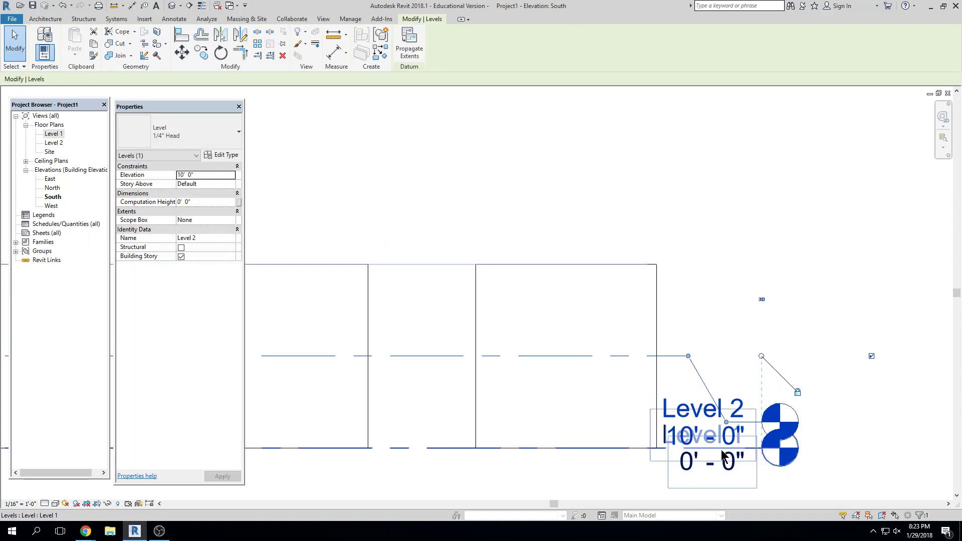
middle_drag(762, 405, 751, 370)
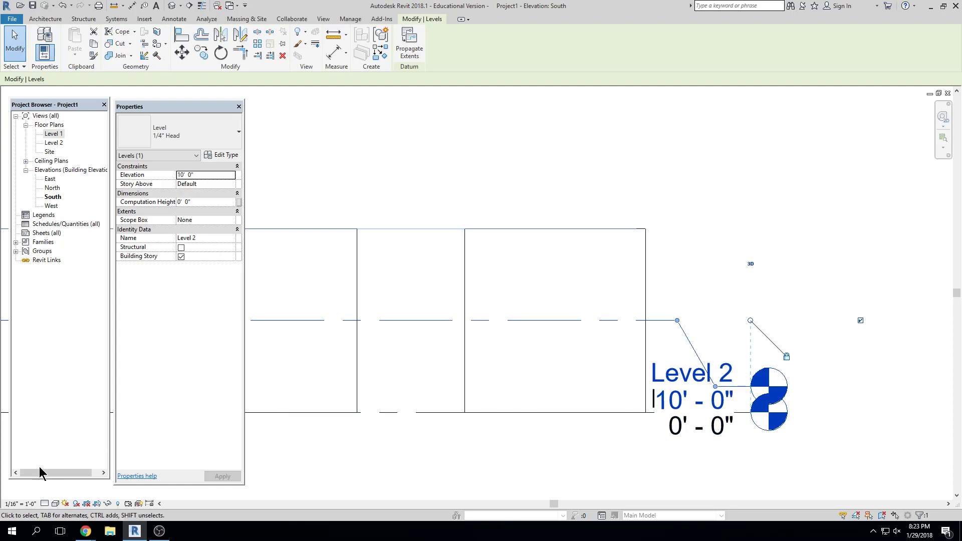
- Set the South elevation's view scale to 1/4" = 1'-0"
click(16, 504)
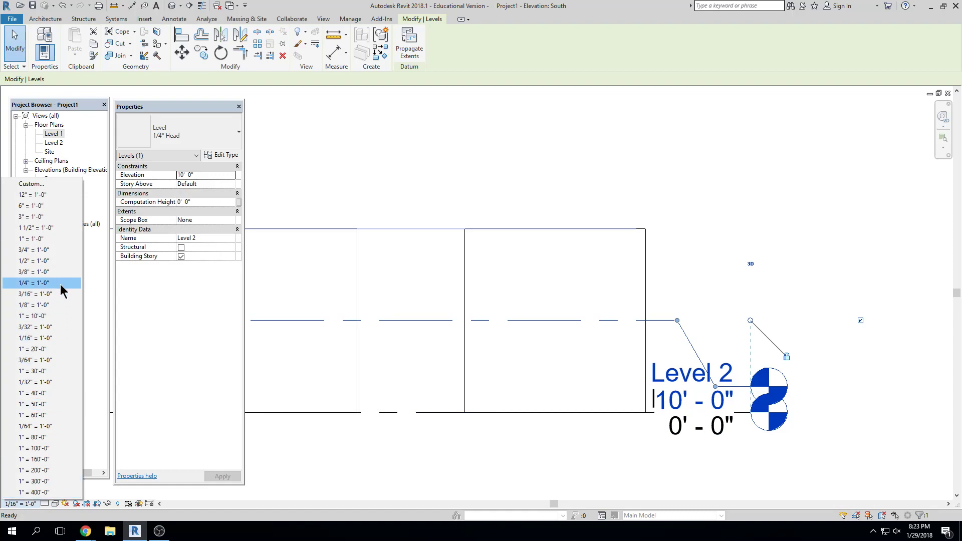
click(35, 283)
click(778, 299)
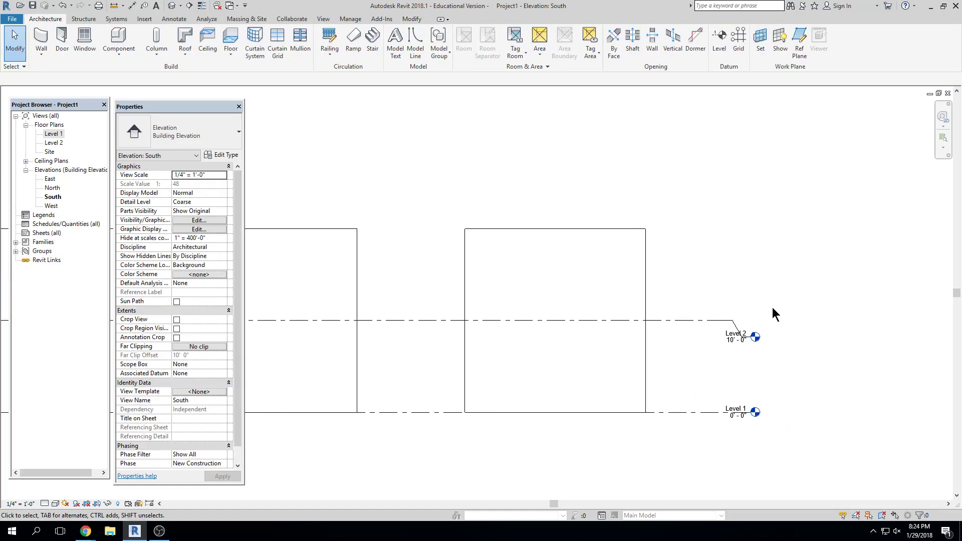
- Examine the elbowed Level 2 head up close and compare it with the Level 1 head at the current scale
click(744, 334)
scroll(755, 341, up, 2)
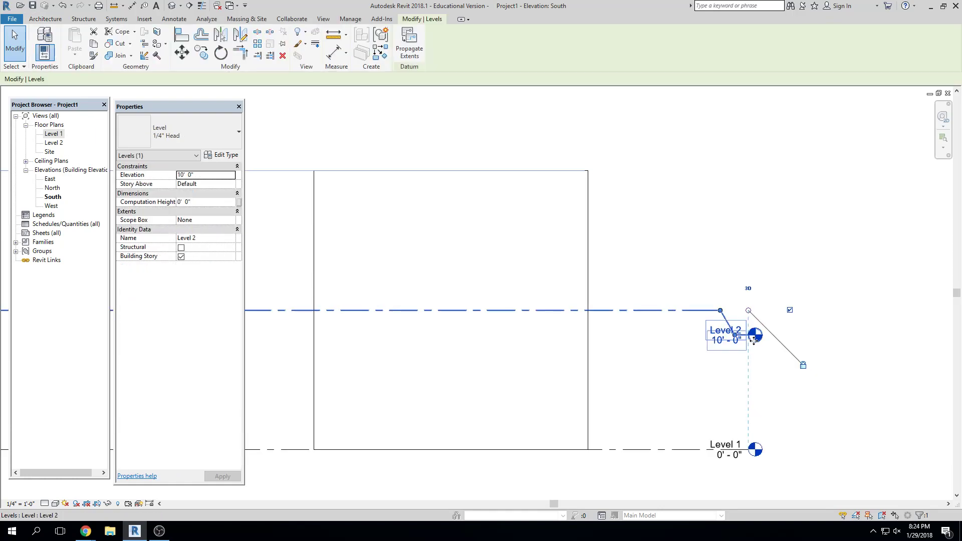
scroll(748, 355, up, 1)
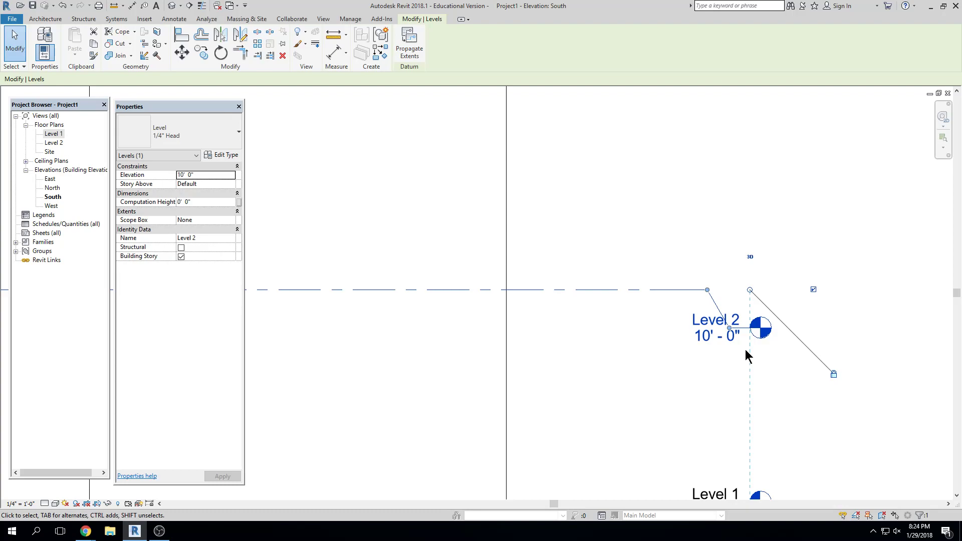
click(724, 185)
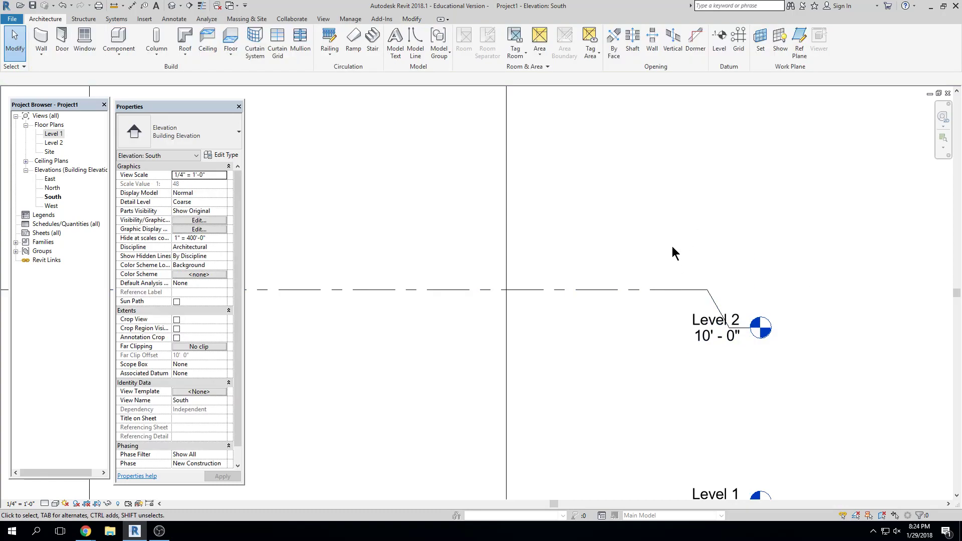
scroll(596, 288, down, 1)
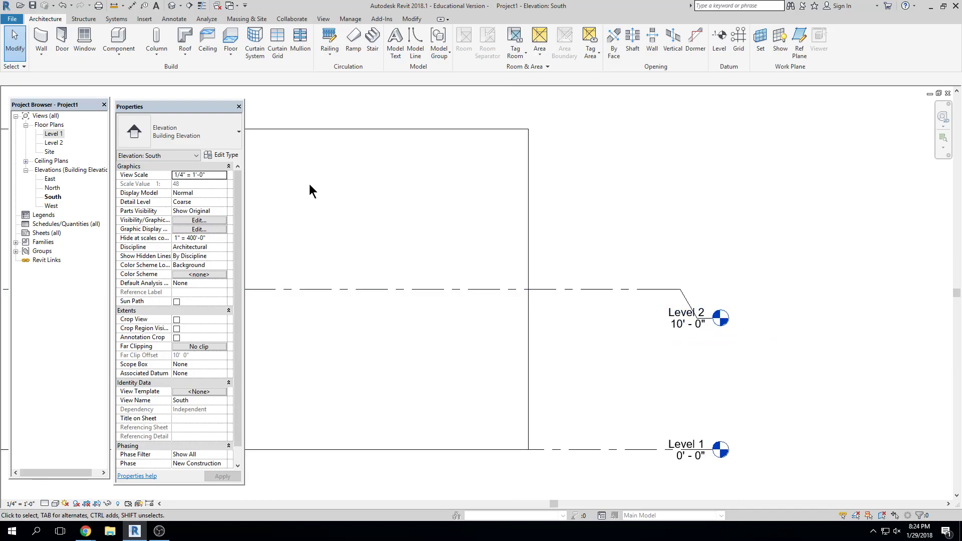
scroll(432, 226, down, 3)
middle_drag(432, 225, 585, 242)
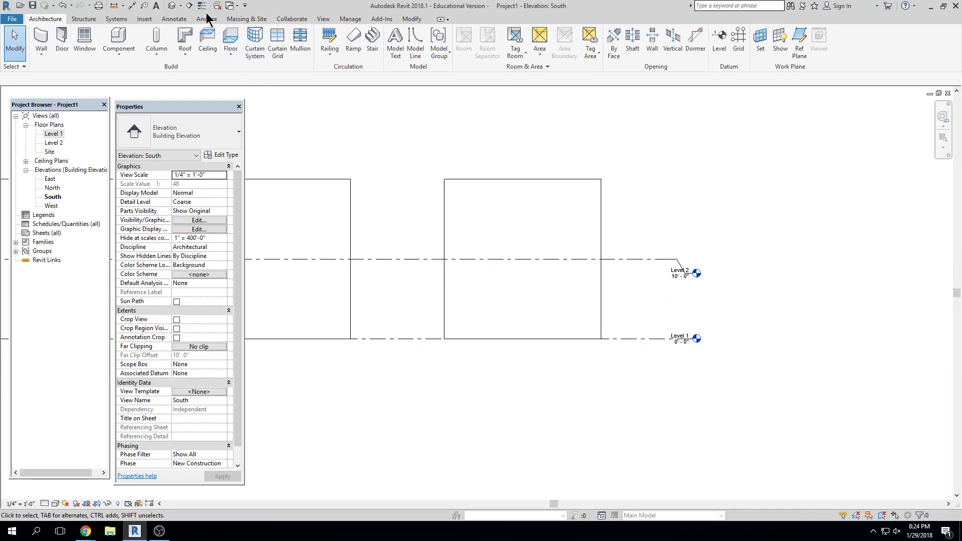
- Open the Level 2 floor plan from its level head in the South elevation, then close that plan
click(646, 259)
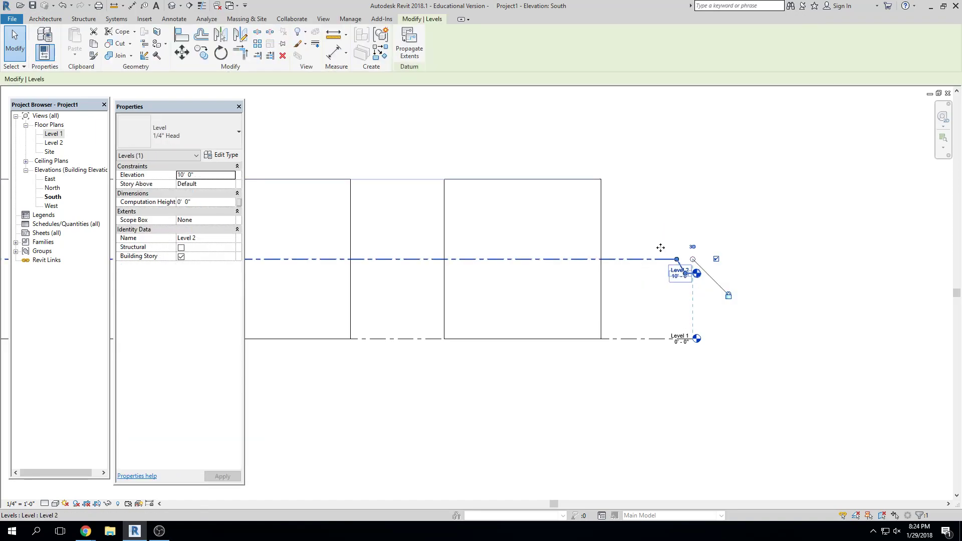
click(742, 230)
scroll(738, 236, up, 5)
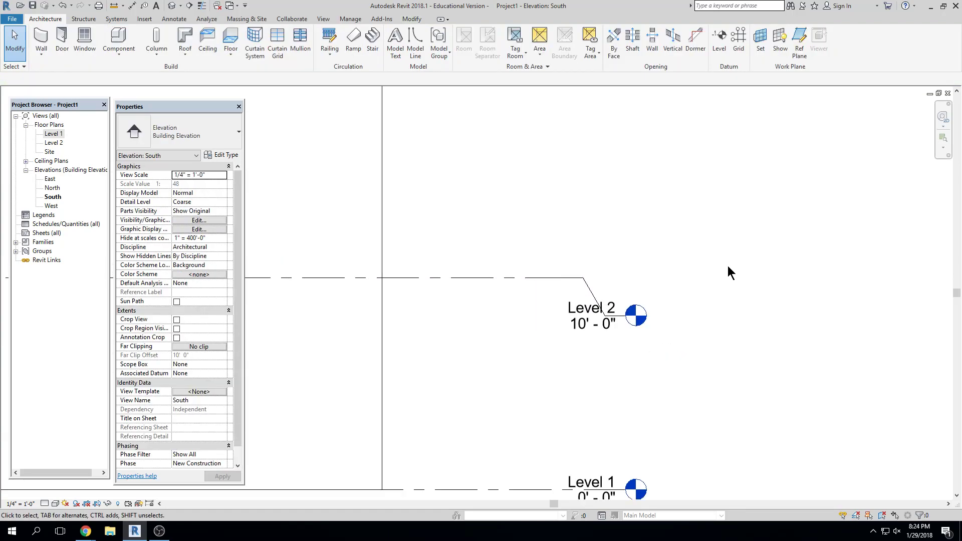
click(565, 312)
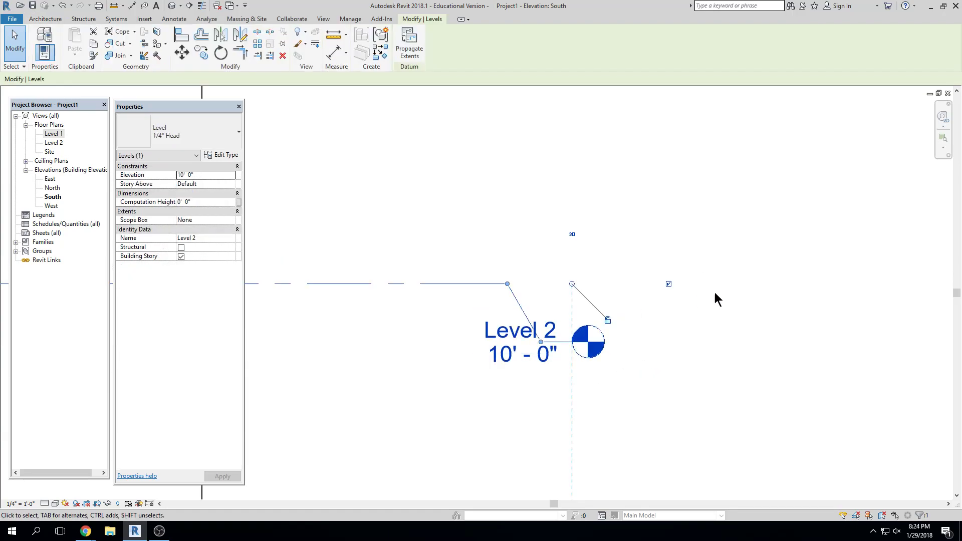
click(732, 263)
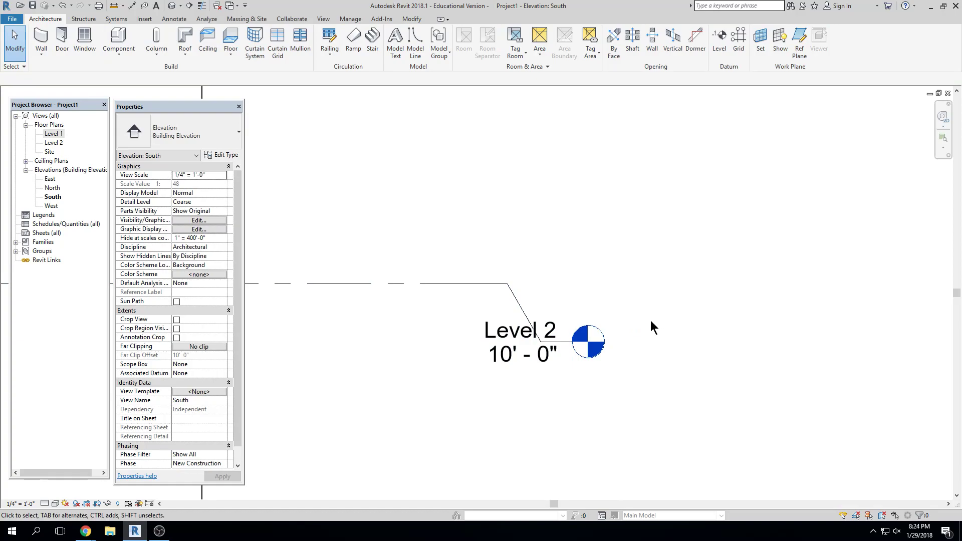
double_click(598, 346)
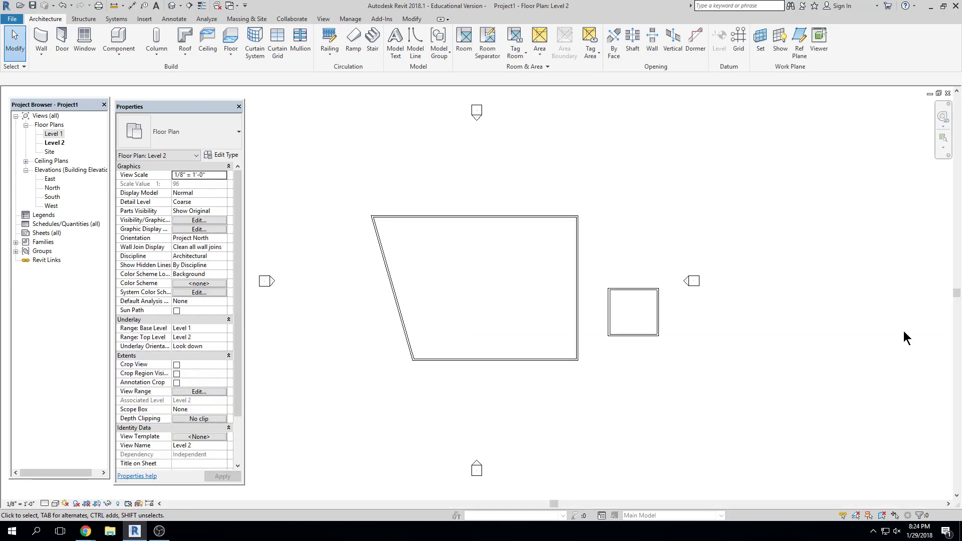
click(948, 93)
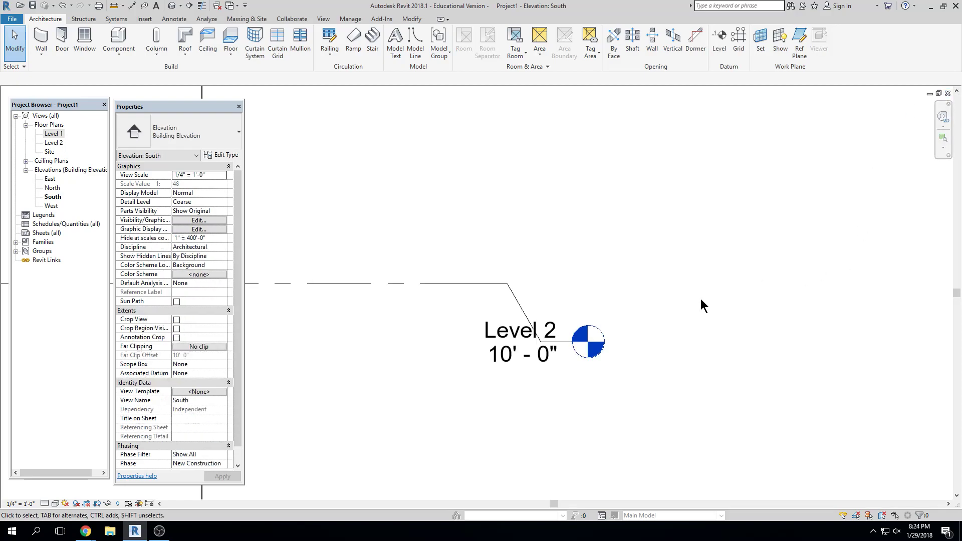
- Move the aligned head ends of the Level 1 and Level 2 lines slightly closer to the small building
click(524, 333)
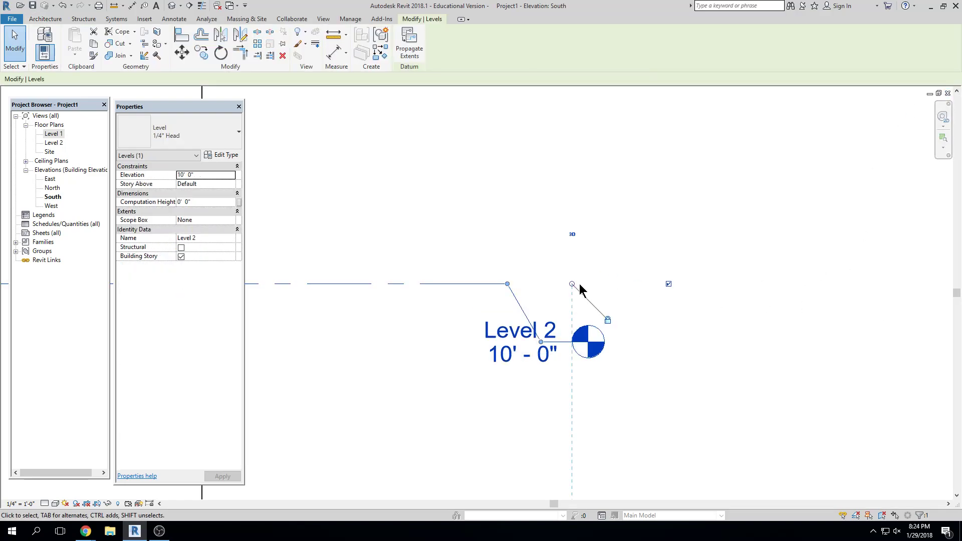
mouse_move(572, 284)
mouse_down()
mouse_move(694, 282)
mouse_move(459, 282)
mouse_move(563, 282)
mouse_up()
scroll(544, 303, down, 2)
scroll(606, 376, up, 3)
click(610, 389)
click(574, 354)
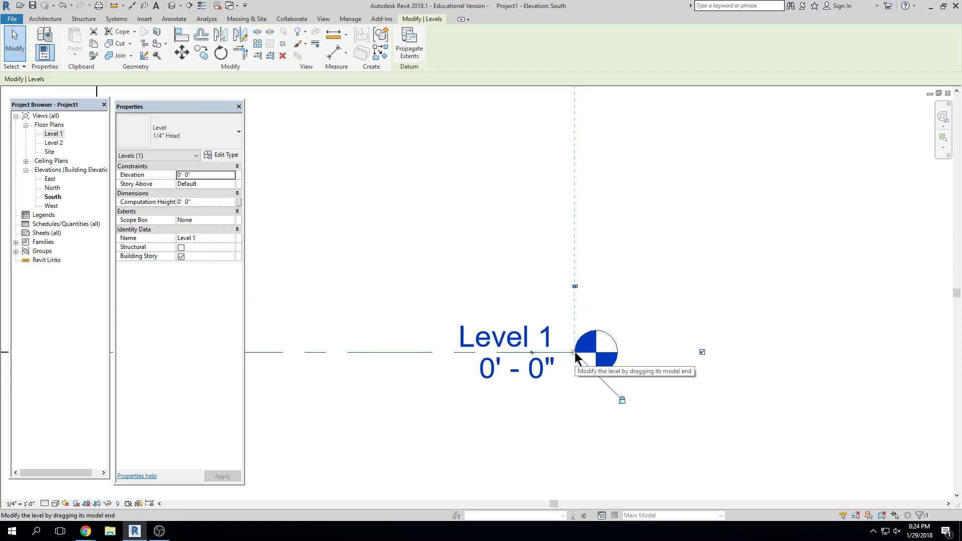
drag(576, 356, 630, 369)
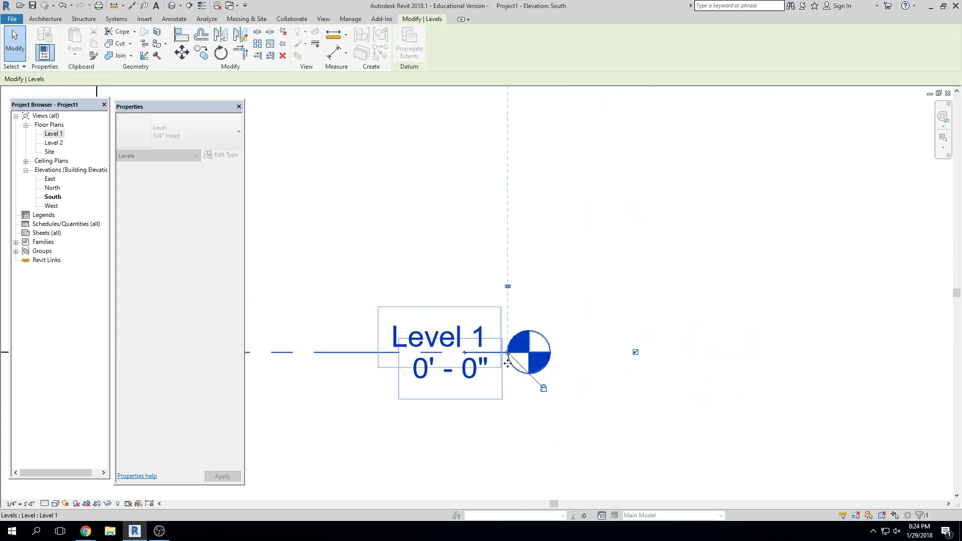
scroll(629, 369, down, 2)
click(533, 297)
scroll(660, 262, down, 3)
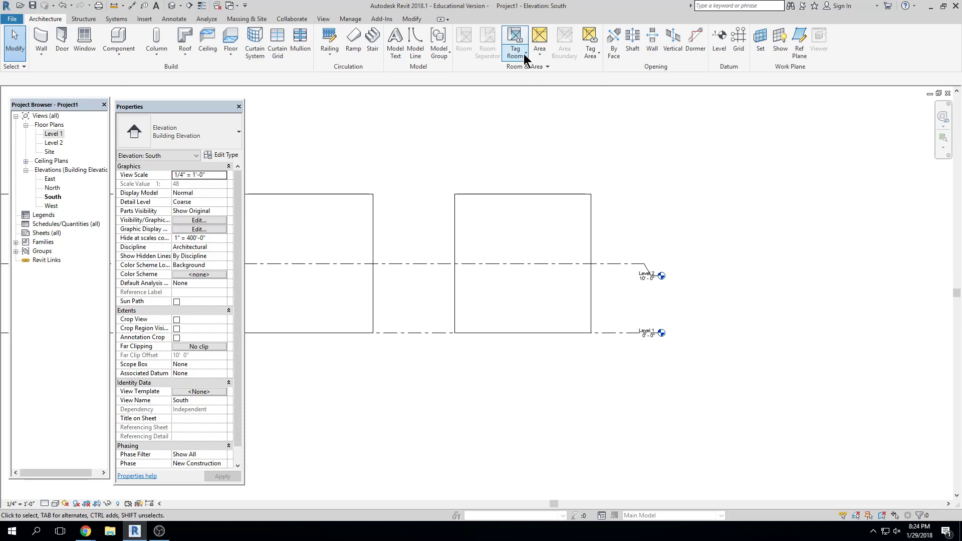
- Open the default 3D view and select the long north wall at the back of the large building
click(172, 5)
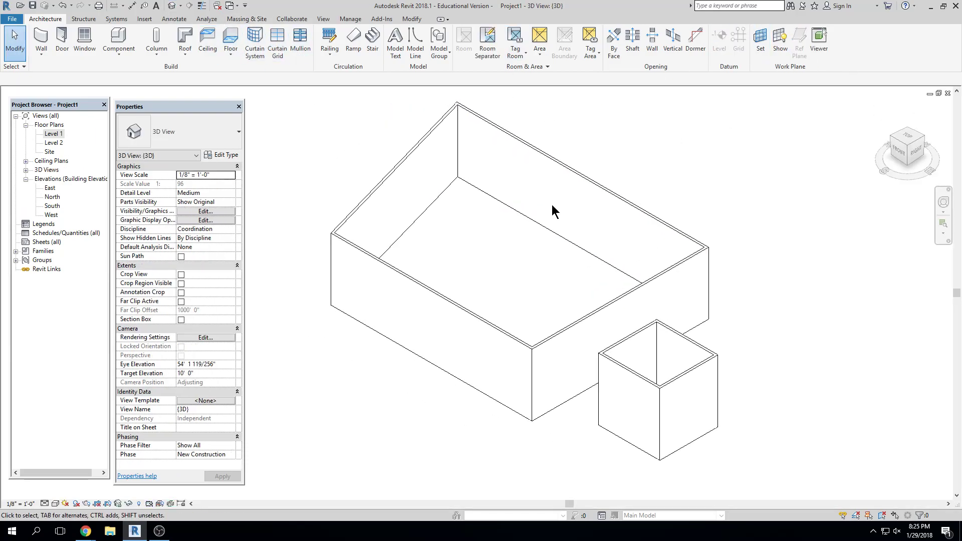
click(592, 179)
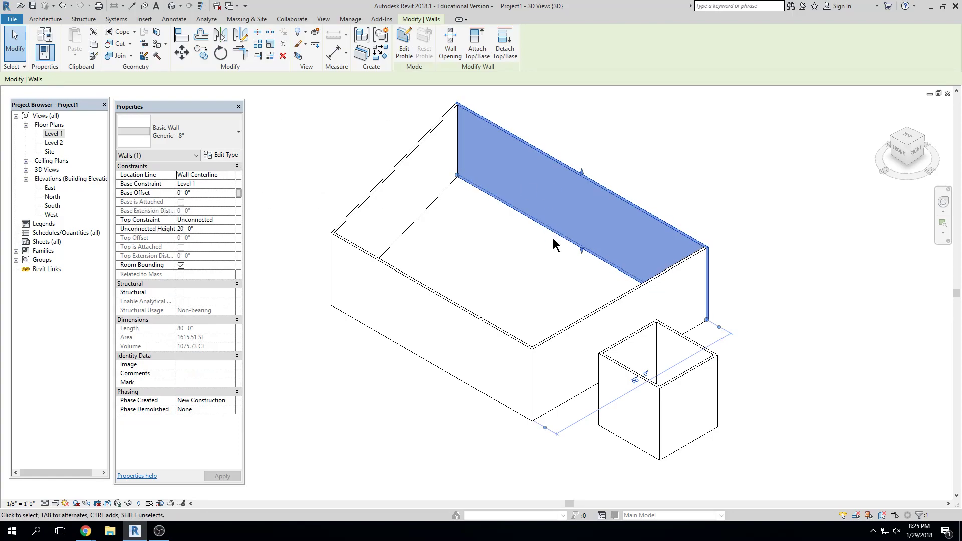
key(Escape)
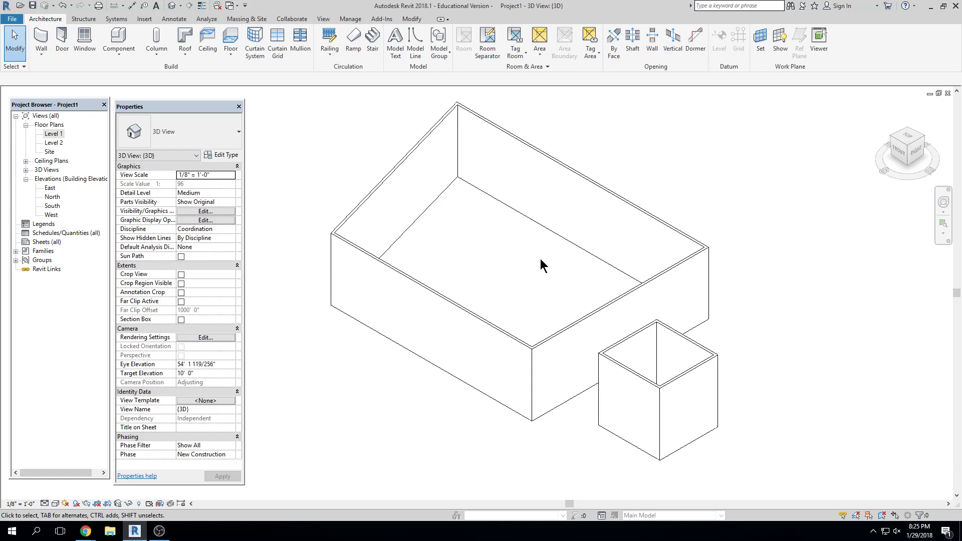
click(581, 182)
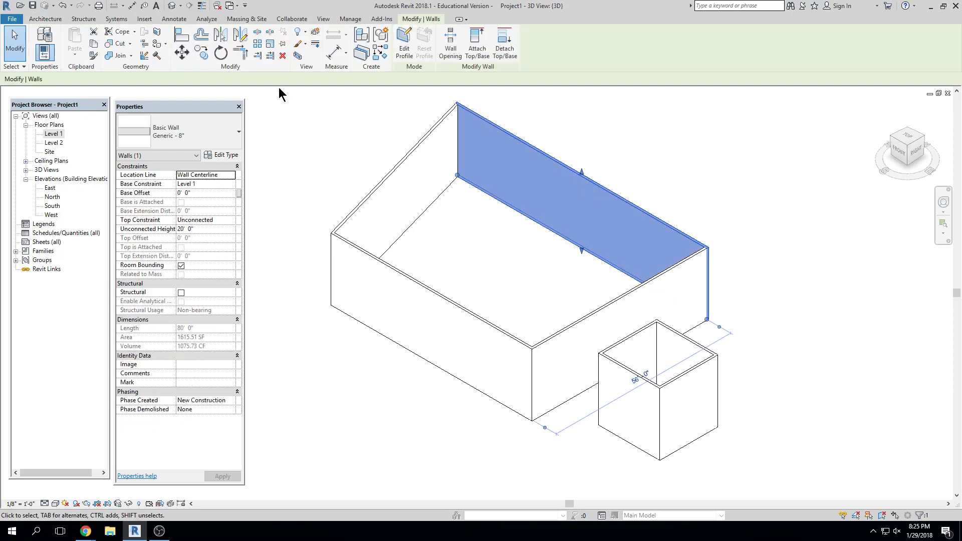
- Close the Level 1 floor plan and North elevation windows and tile the 3D view and South elevation side by side
key(w)
key(t)
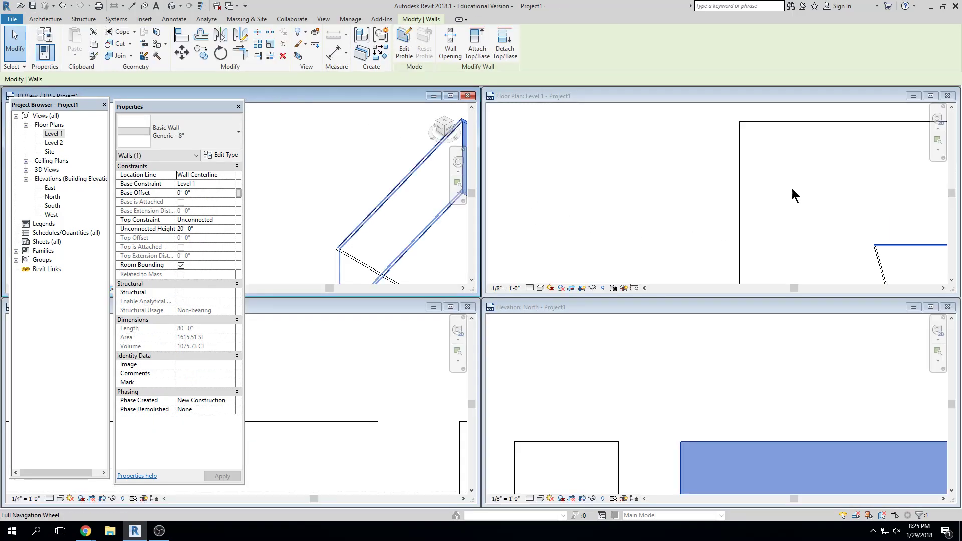
click(948, 96)
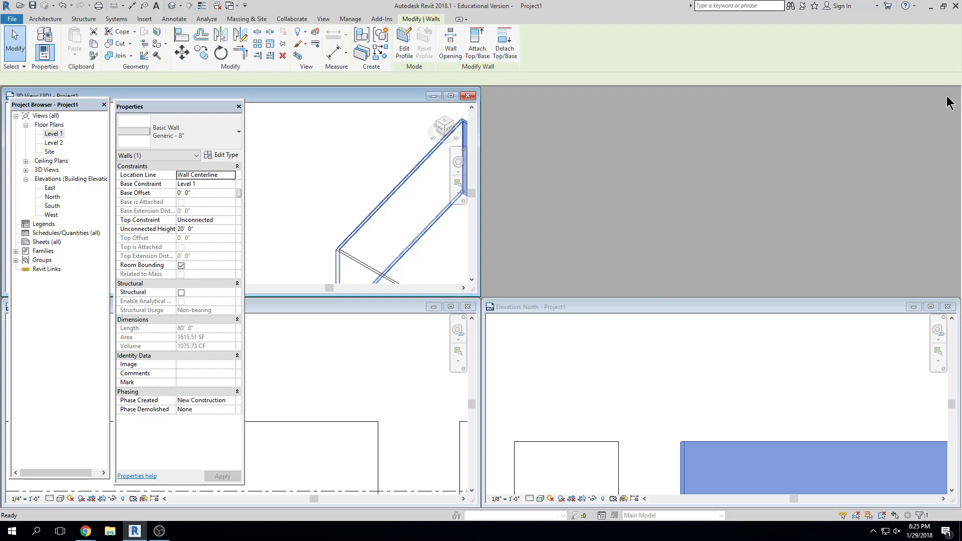
click(948, 308)
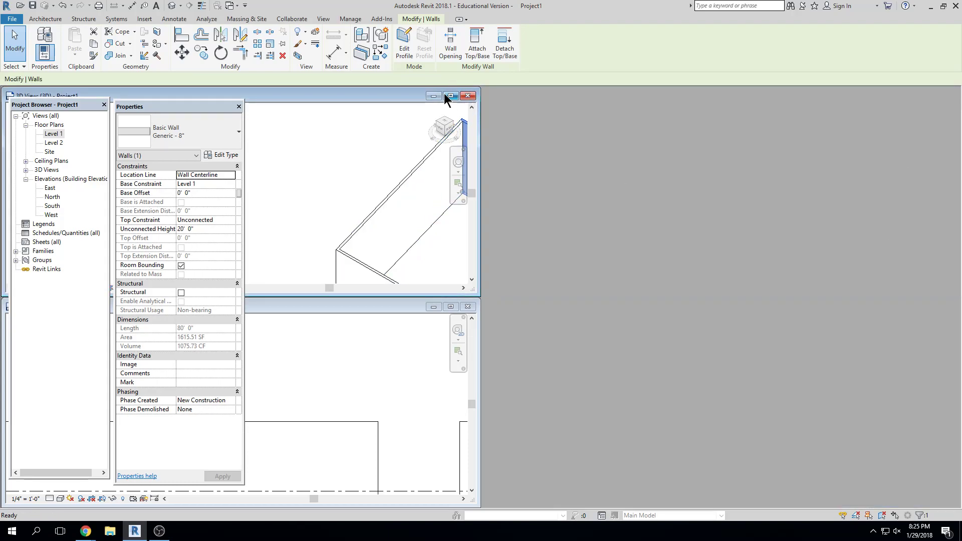
key(w)
key(t)
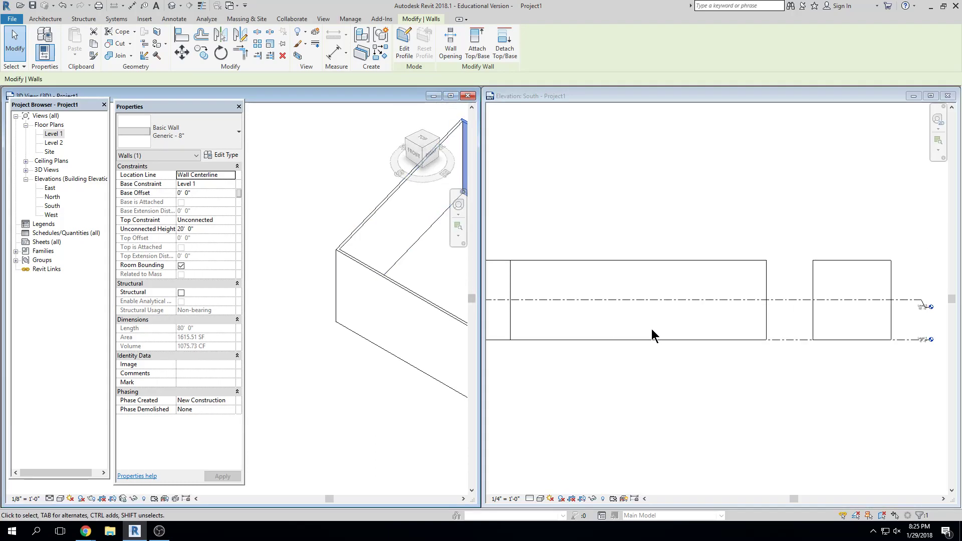
- Set the selected north wall's Top Constraint to Up to level: Level 2
click(692, 299)
scroll(399, 413, down, 3)
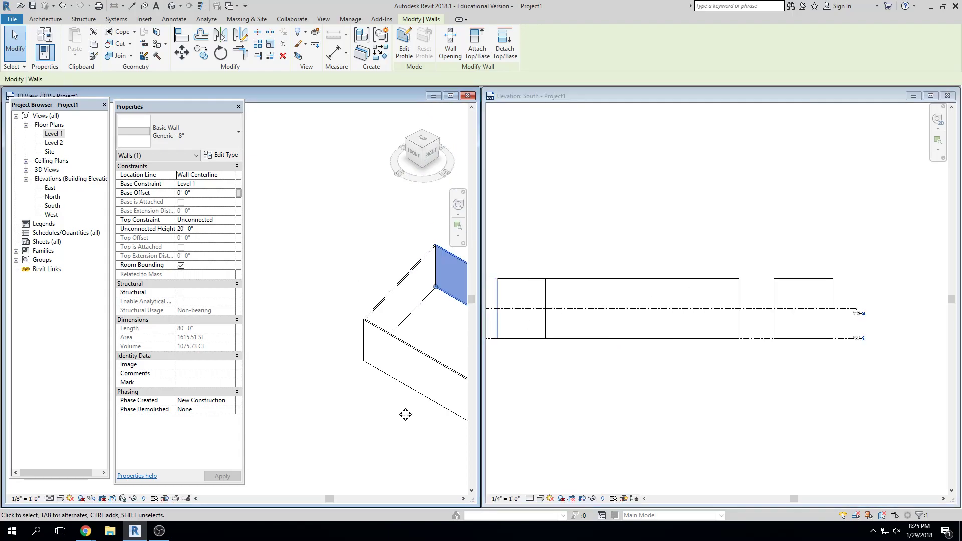
middle_drag(385, 402, 331, 370)
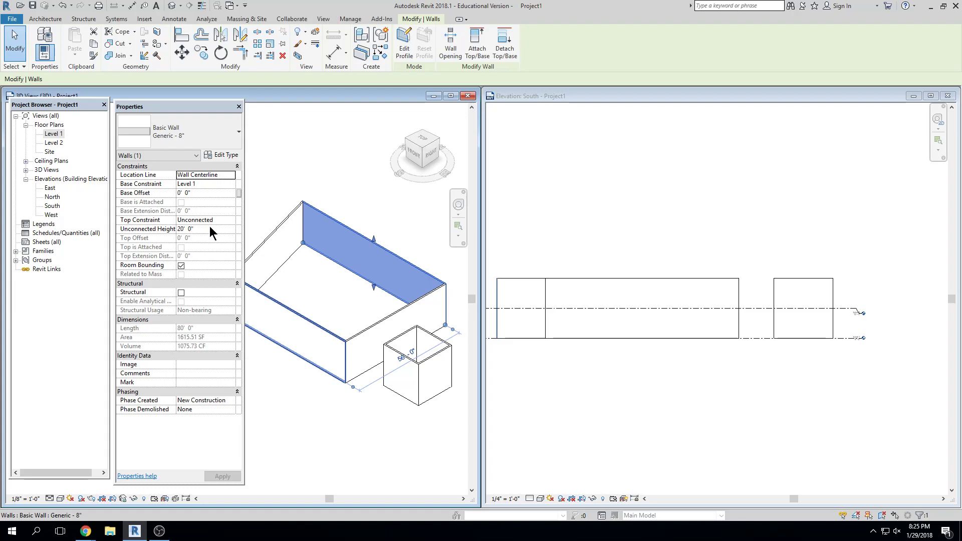
click(212, 229)
click(225, 219)
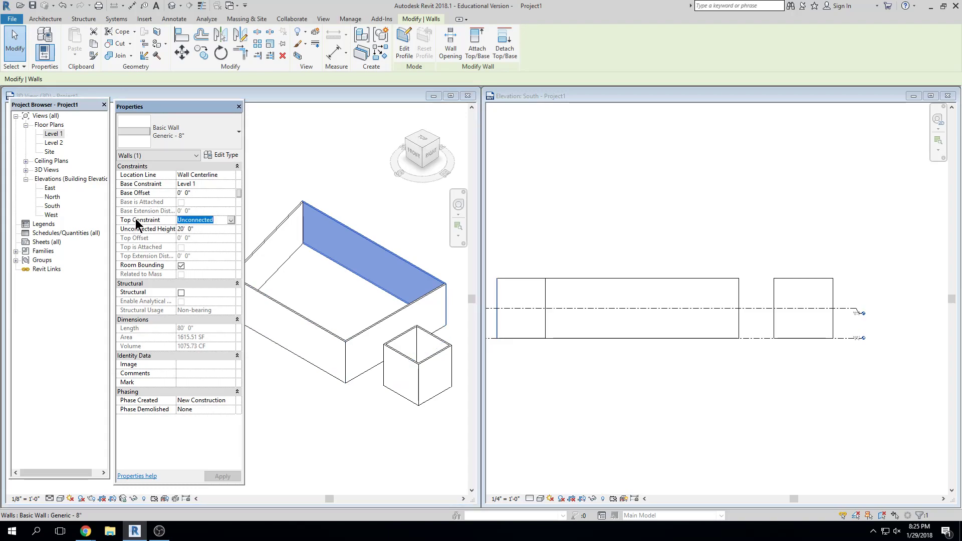
click(230, 221)
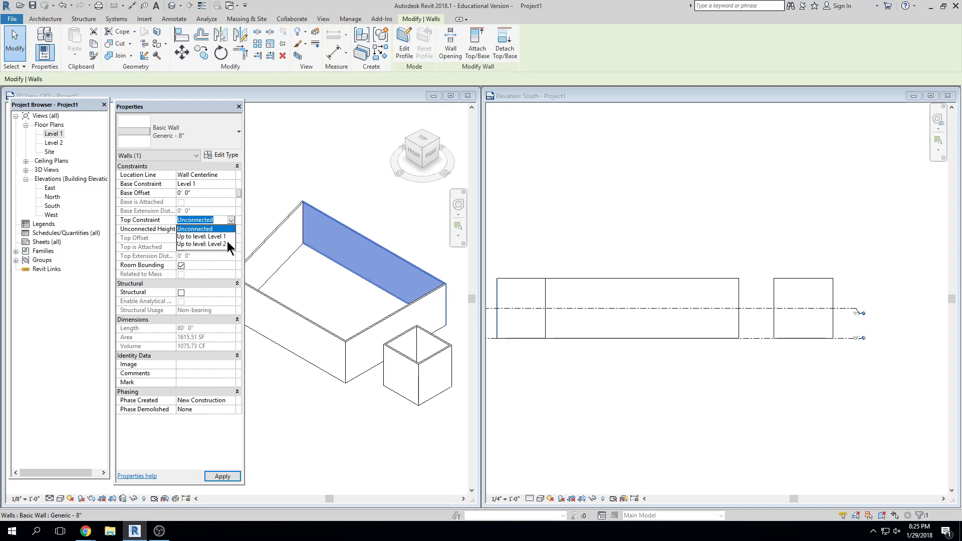
click(226, 244)
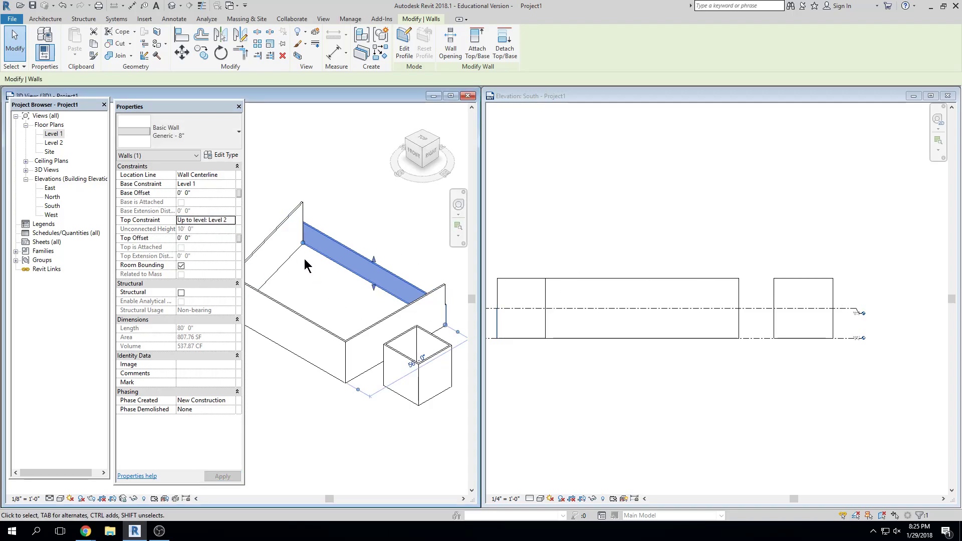
- Set the Top Constraint of all four connected walls of the large building to Up to level: Level 2
key(Escape)
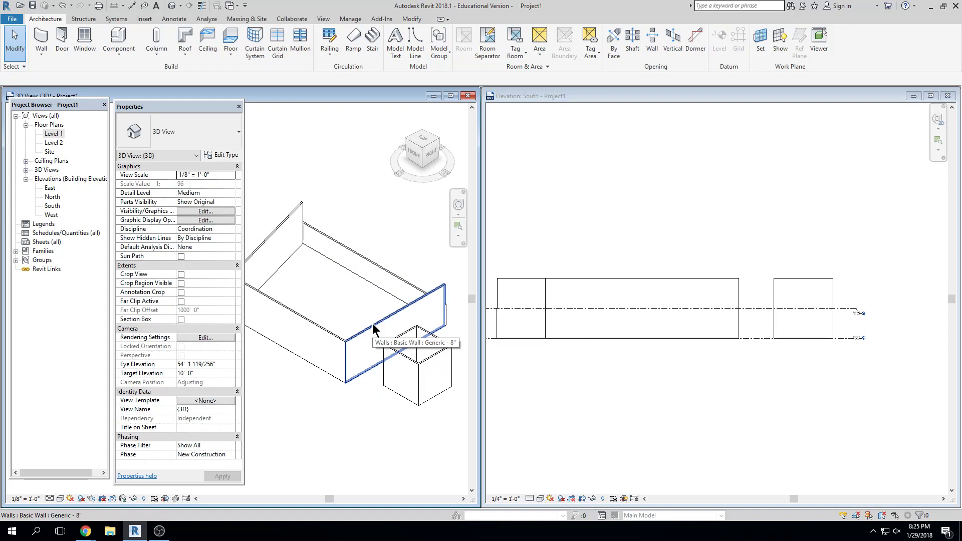
key(Tab)
click(375, 331)
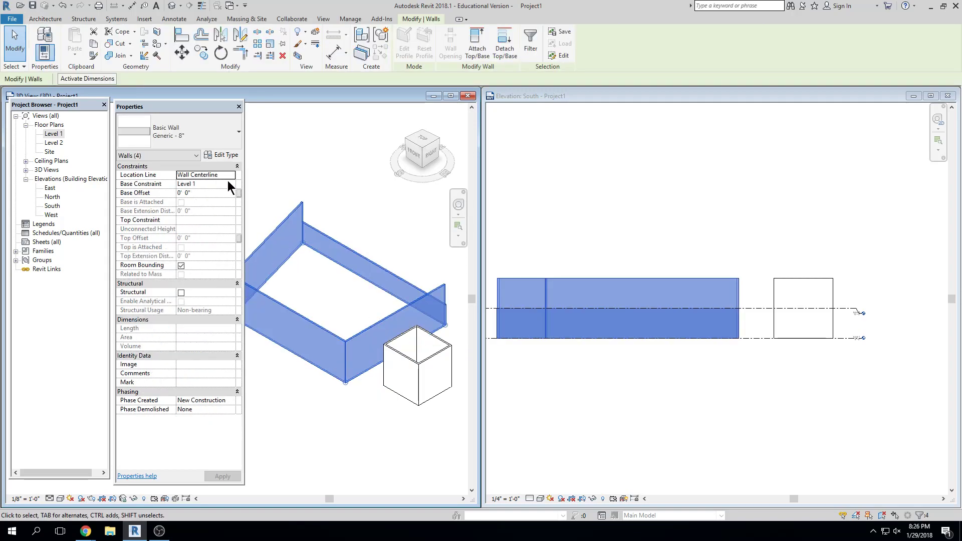
click(233, 220)
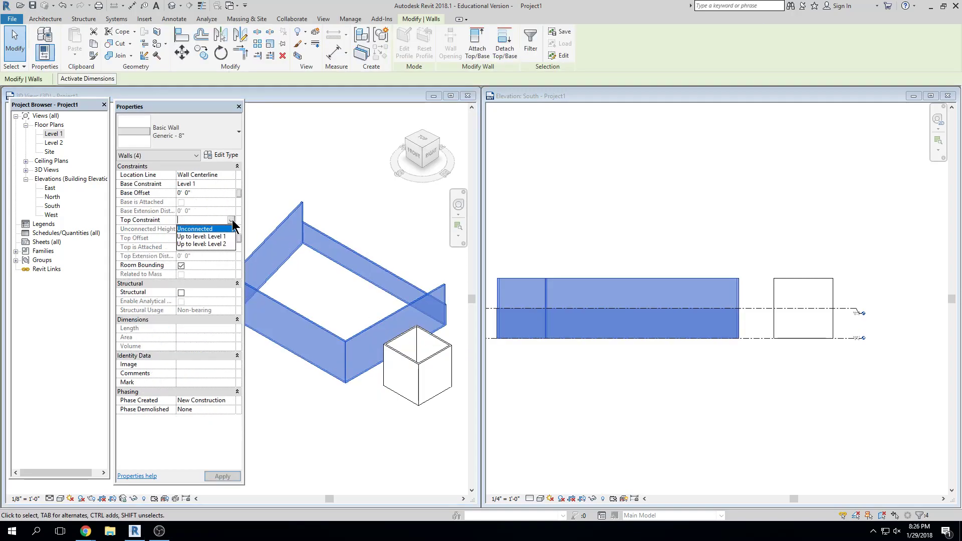
click(231, 247)
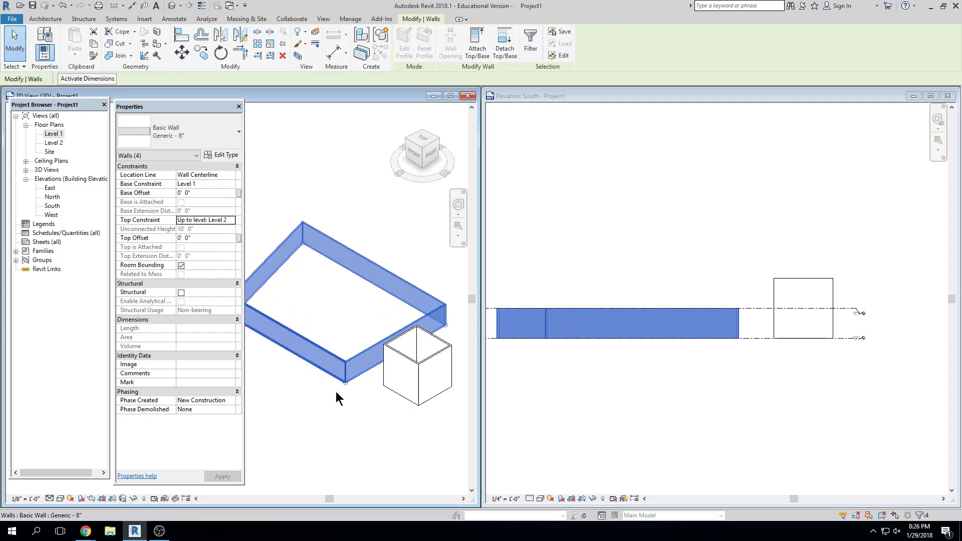
click(377, 464)
click(716, 330)
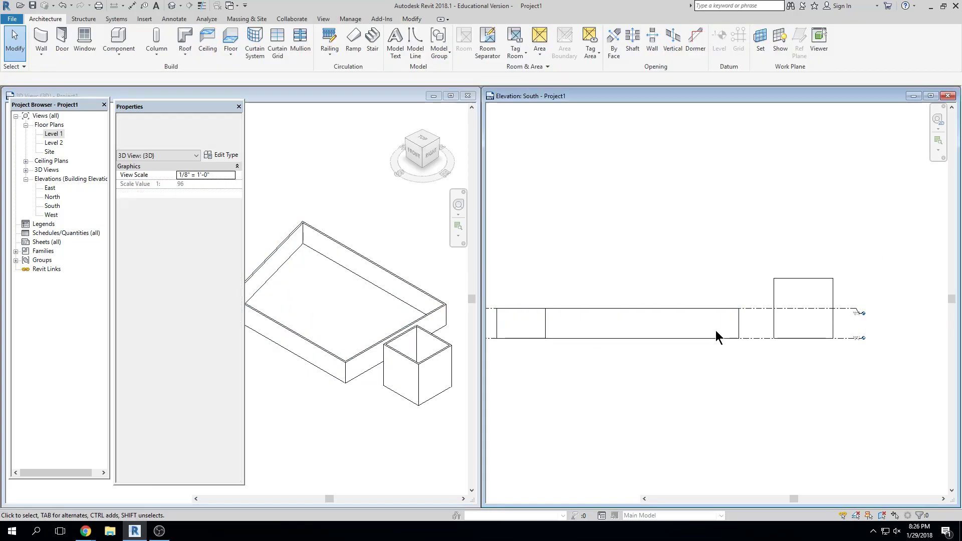
- Set the Top Constraint of the small building's four connected walls to Up to level: Level 2
click(440, 355)
key(Tab)
click(430, 359)
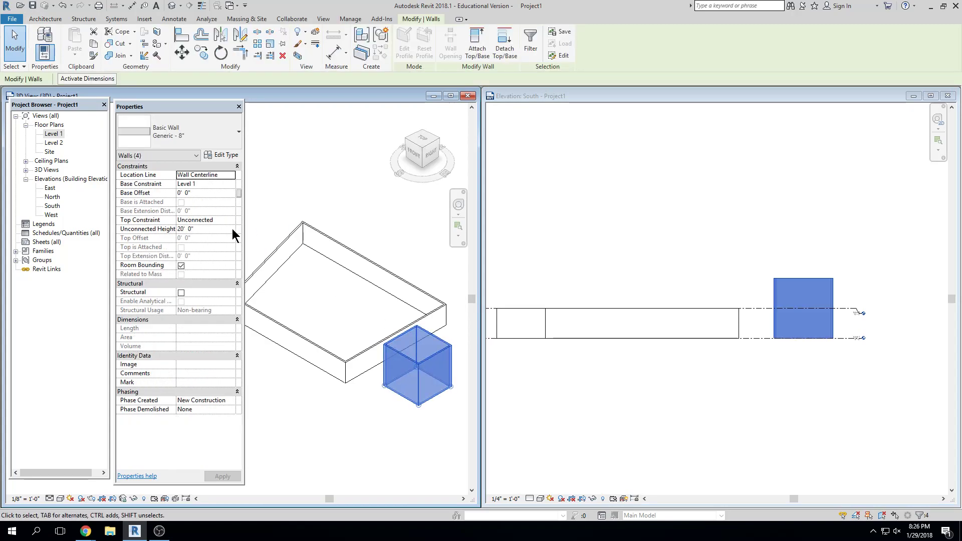
click(233, 221)
click(233, 244)
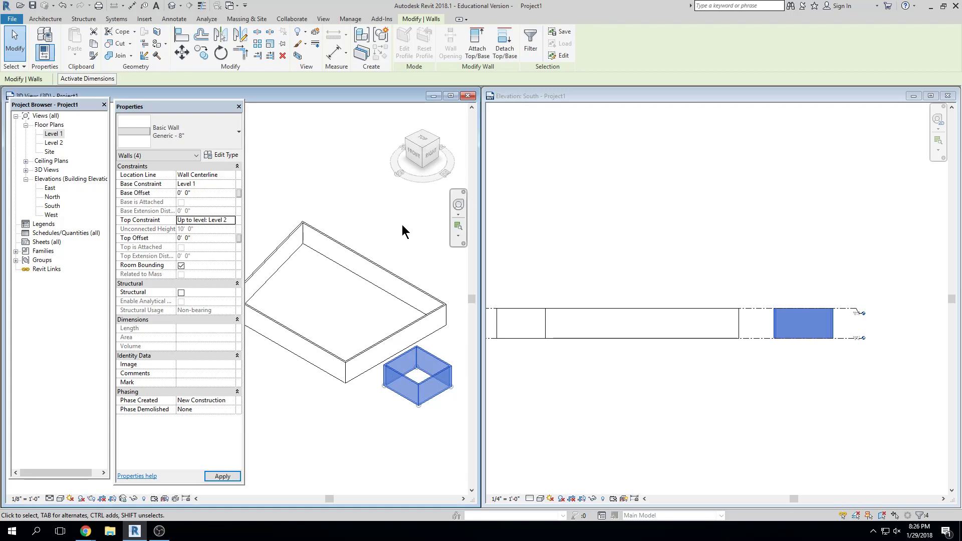
key(Escape)
middle_drag(436, 355, 359, 333)
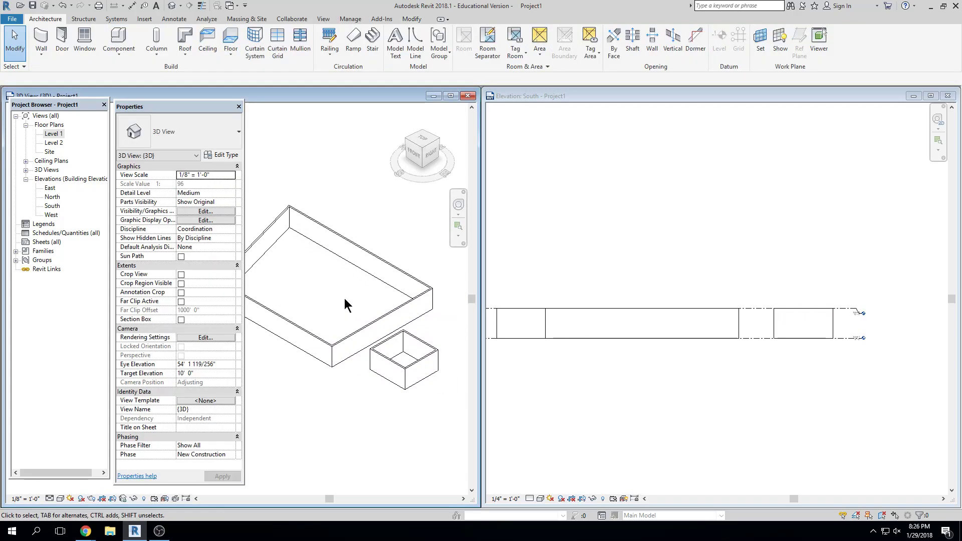
scroll(828, 310, up, 3)
scroll(858, 310, up, 2)
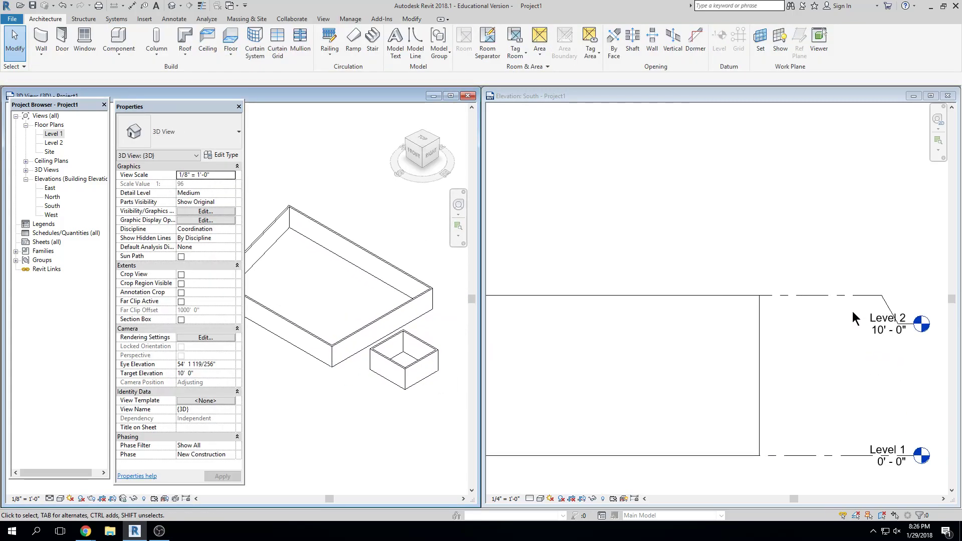
scroll(741, 254, down, 1)
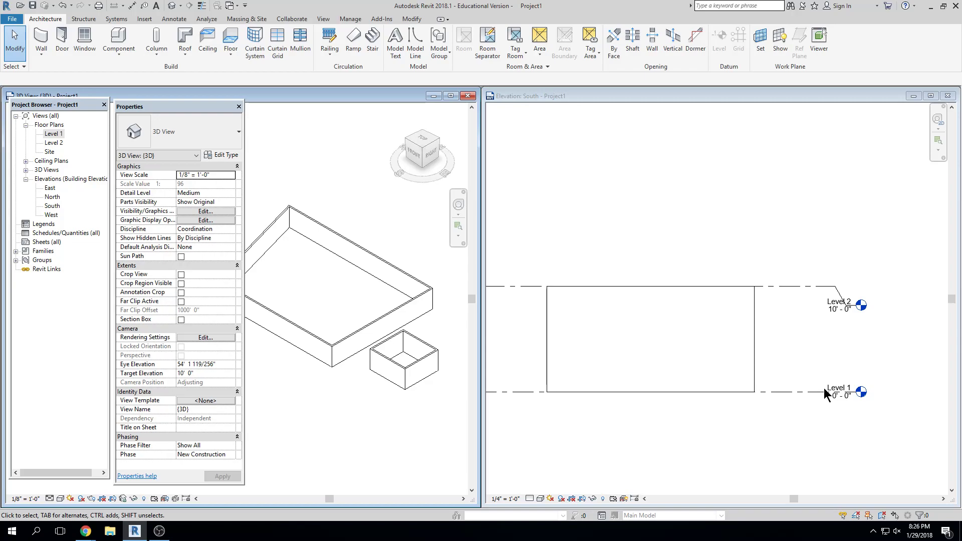
- Set the Base Offset of the large building's east wall to 0' 6"
click(382, 322)
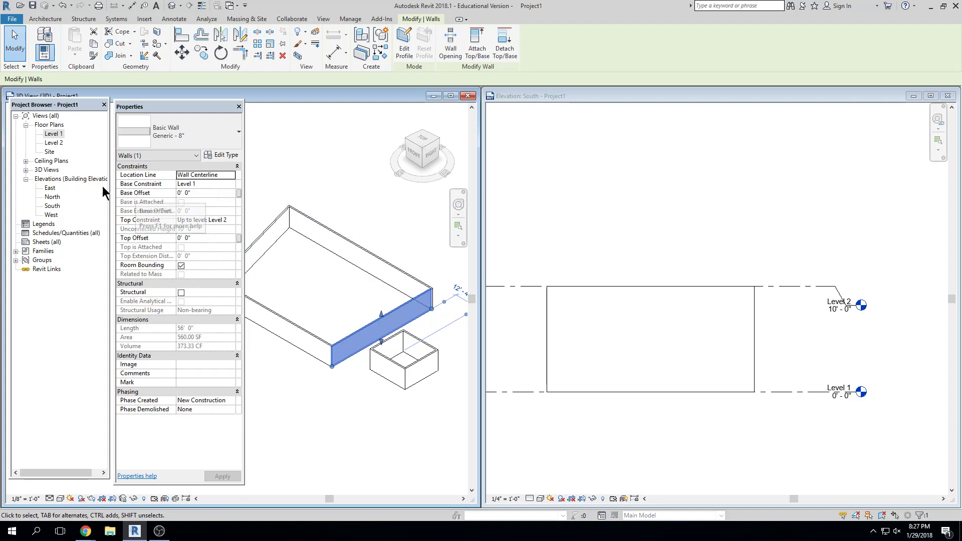
click(369, 323)
scroll(369, 323, up, 4)
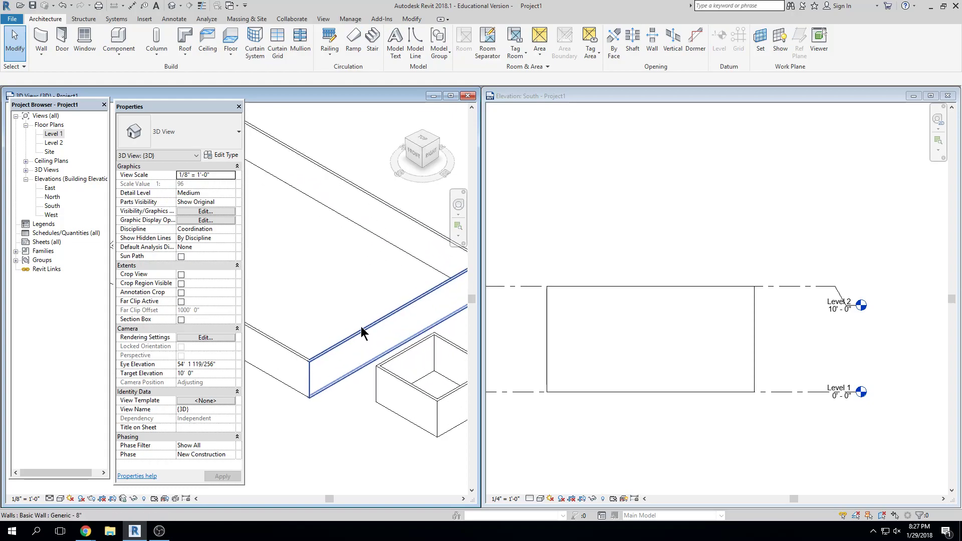
click(357, 340)
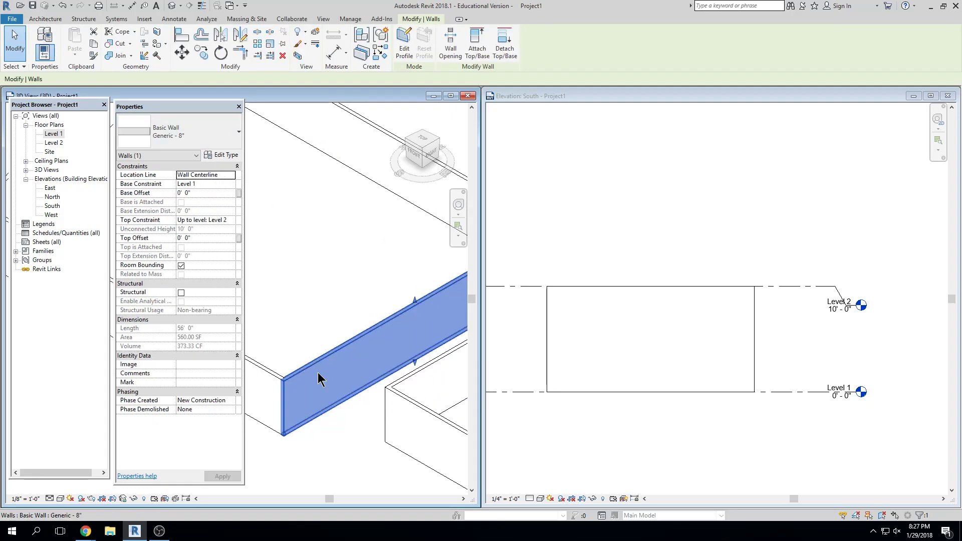
click(220, 193)
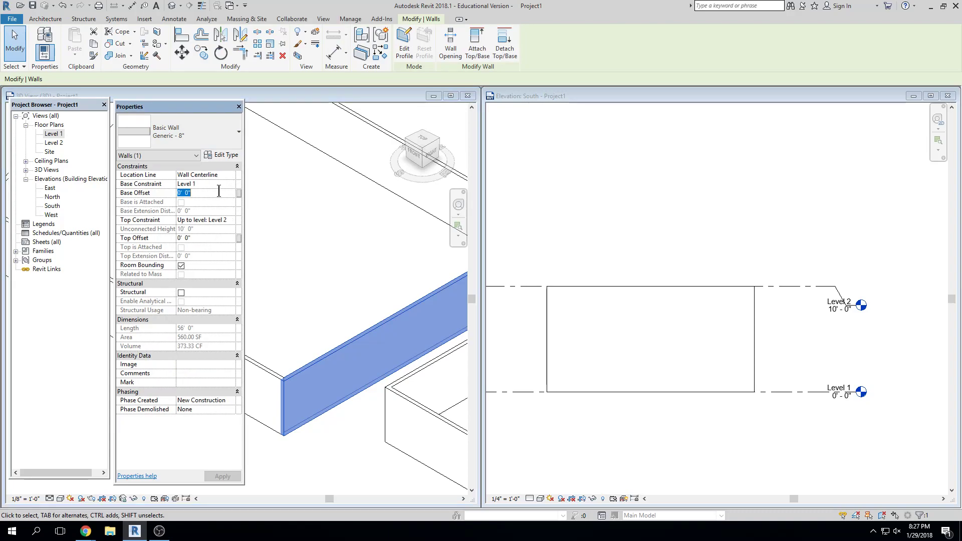
text(6")
key(Return)
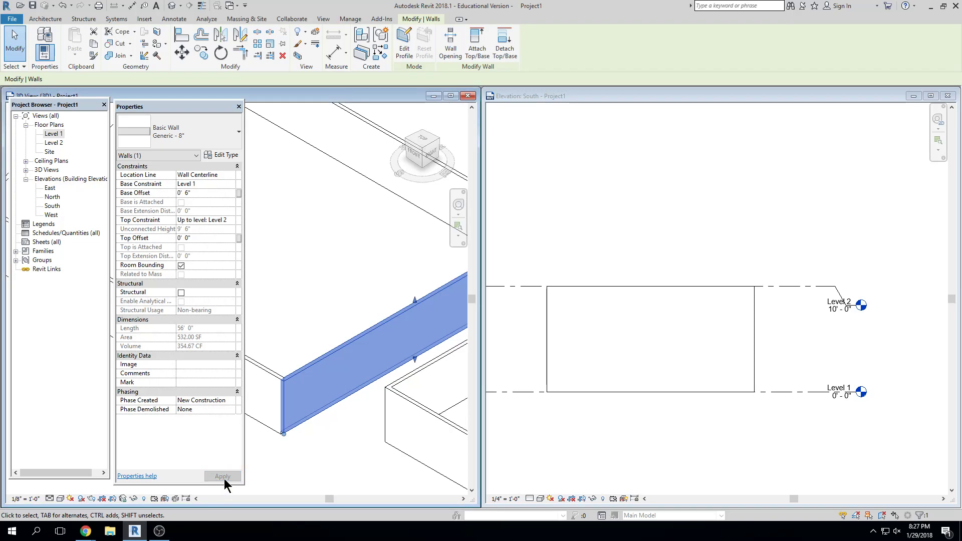
click(346, 430)
scroll(280, 436, up, 4)
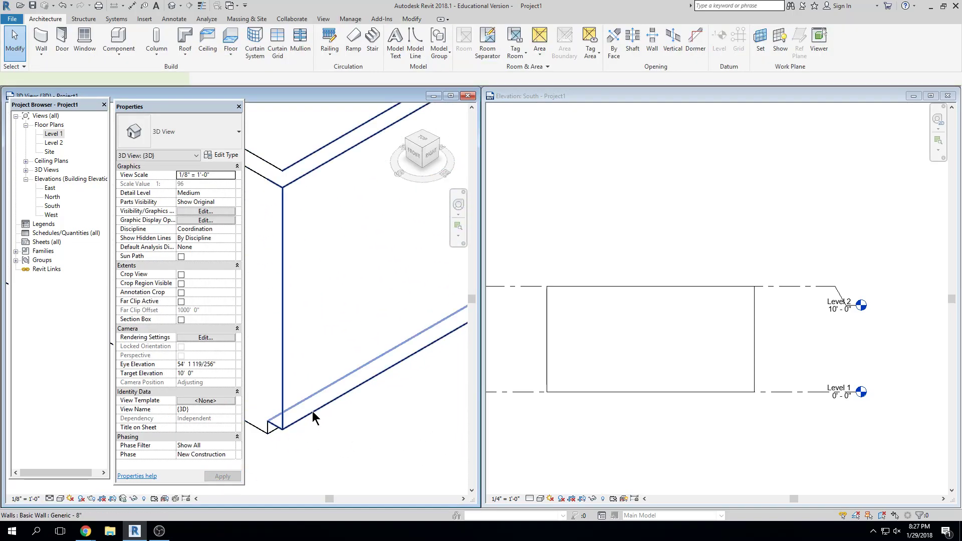
- Select the large building's east wall and inspect its base against the Level 1 line in the South elevation
click(312, 414)
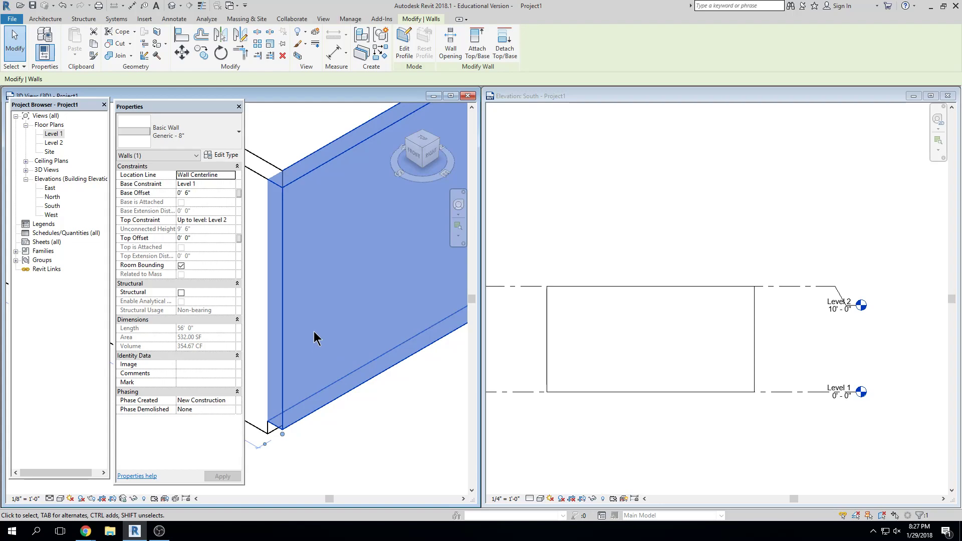
click(689, 204)
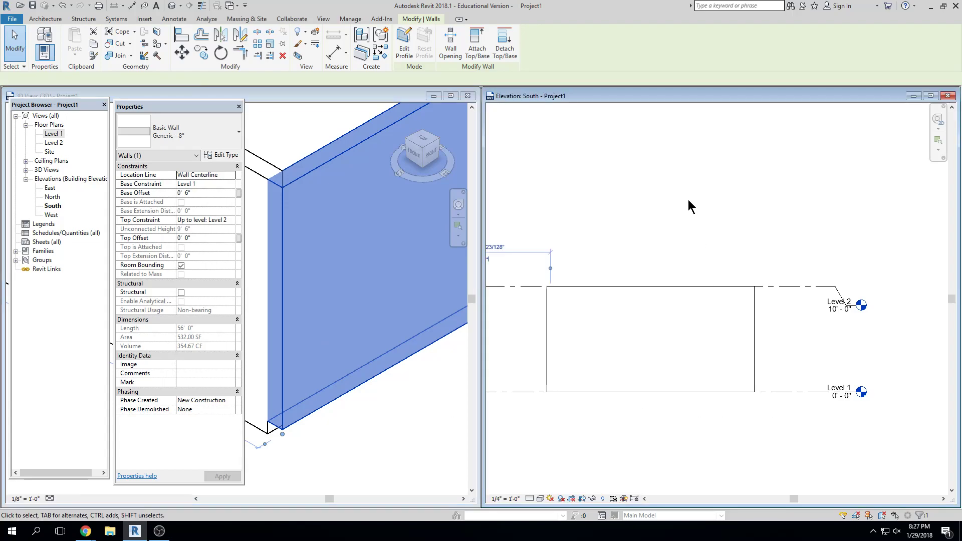
scroll(690, 204, down, 2)
scroll(507, 316, up, 5)
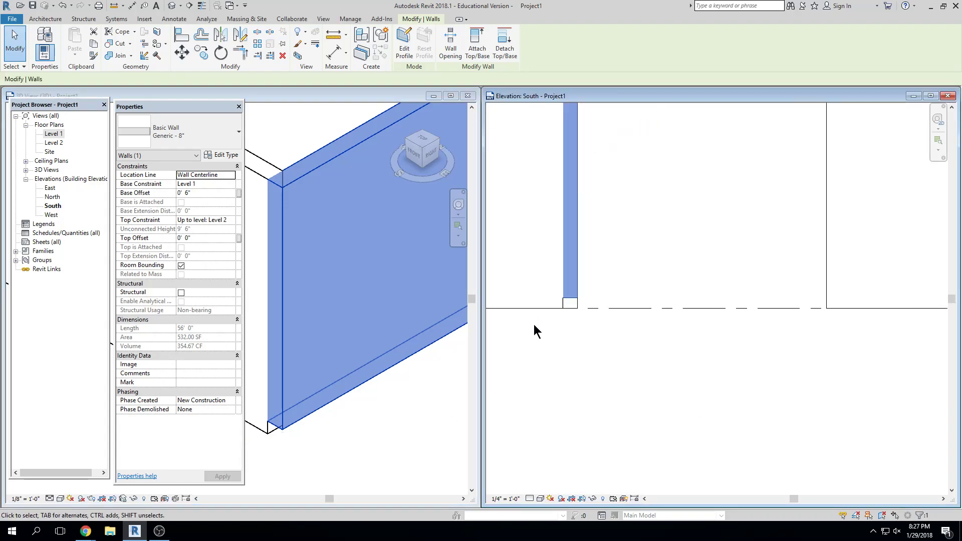
click(564, 406)
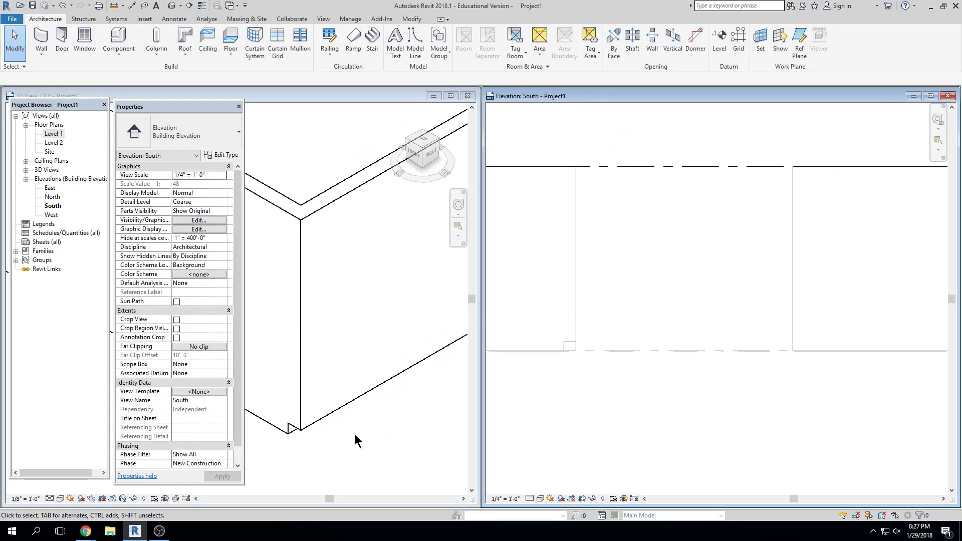
- Reset the Base Offset of the large building's east wall to 0' 0"
scroll(354, 440, down, 5)
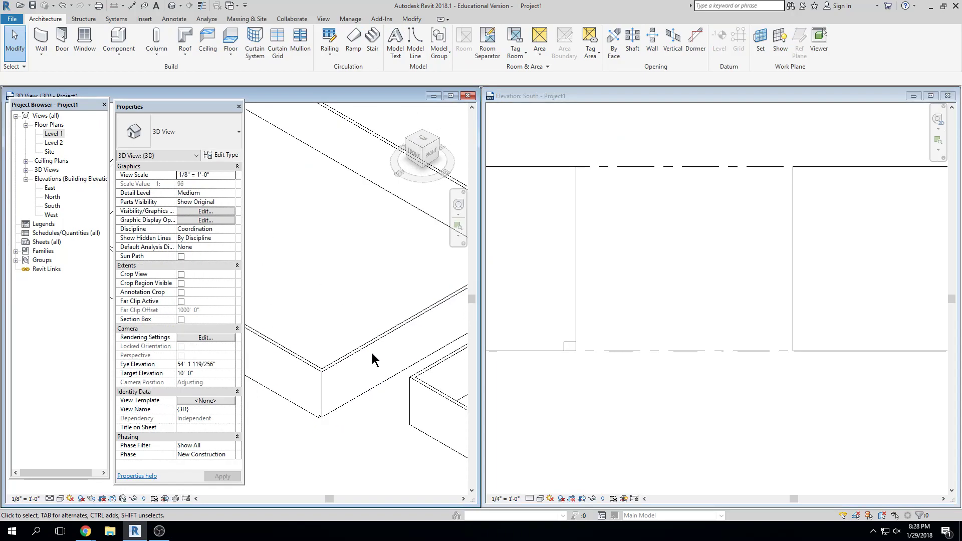
click(369, 350)
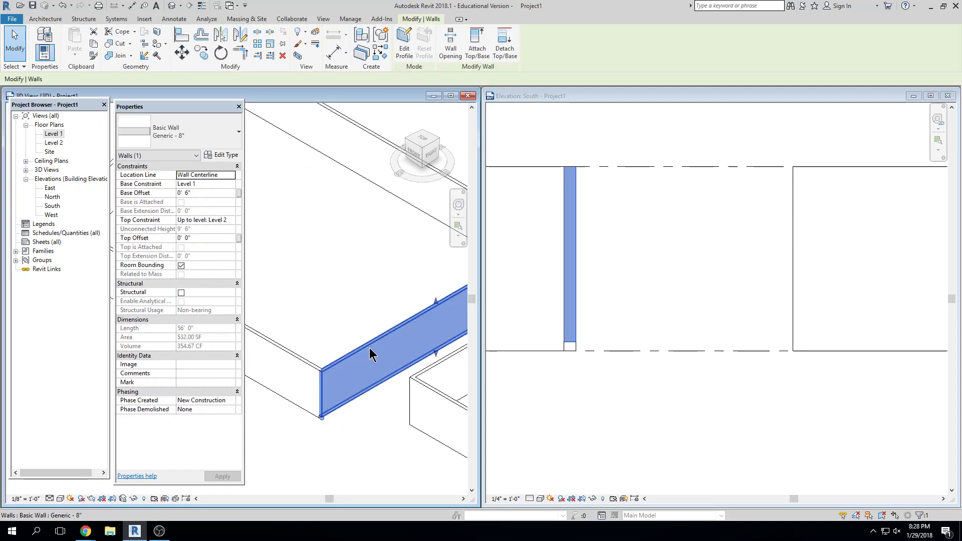
click(195, 193)
text(0)
key(Return)
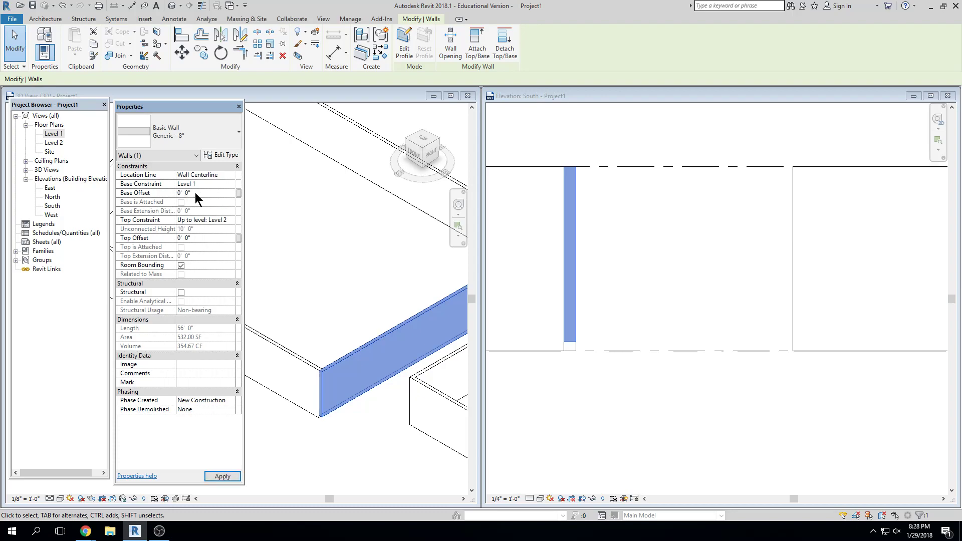
click(223, 477)
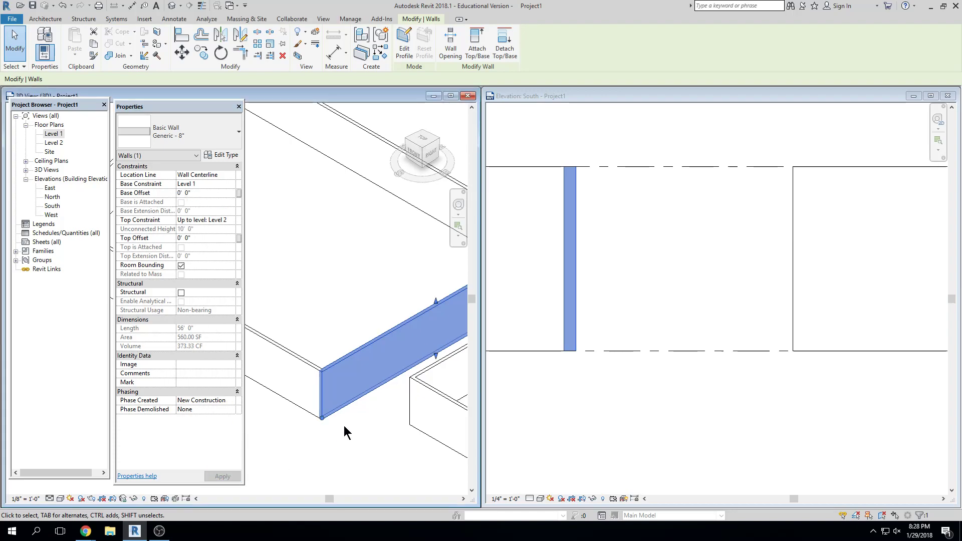
click(360, 453)
- Set the Top Offset of the large building's east wall to 3' 0" above Level 2
click(346, 359)
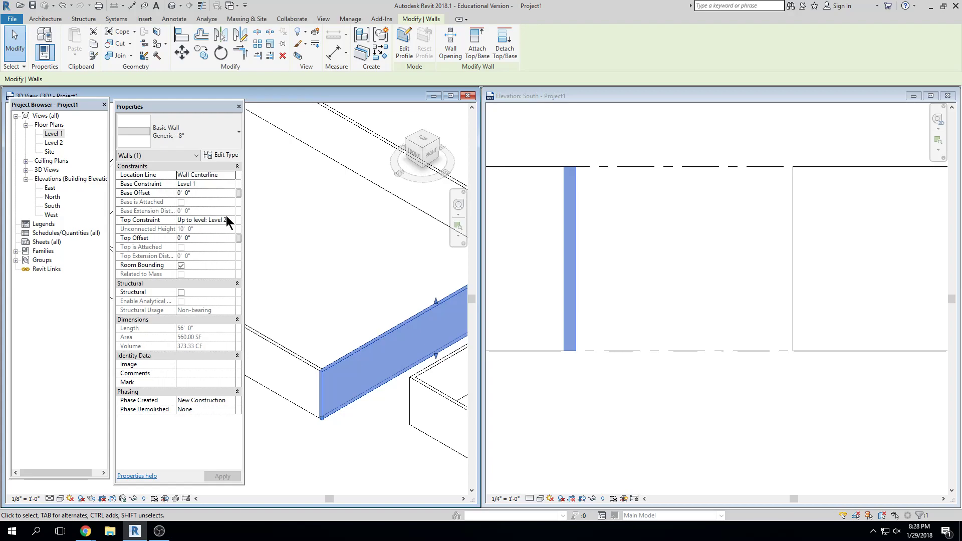
click(209, 237)
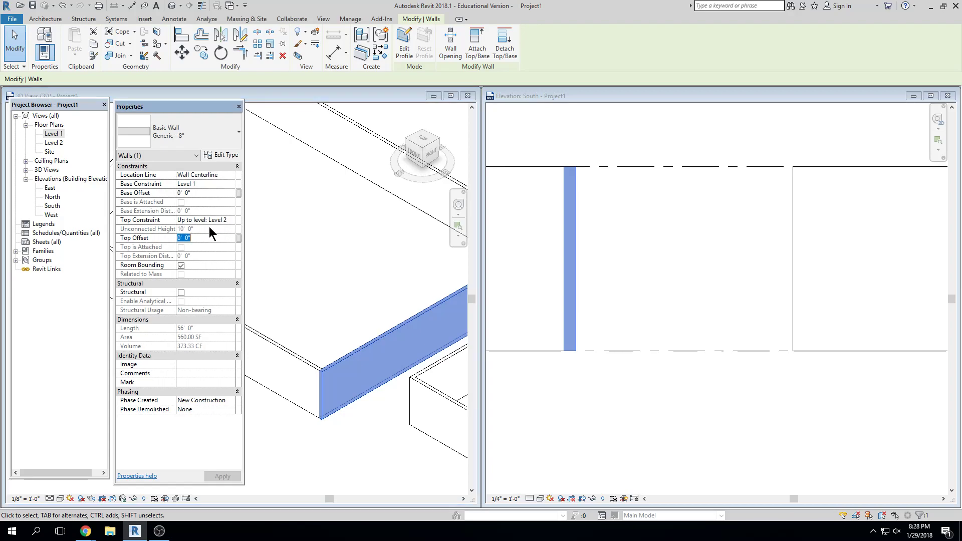
text(3)
key(Tab)
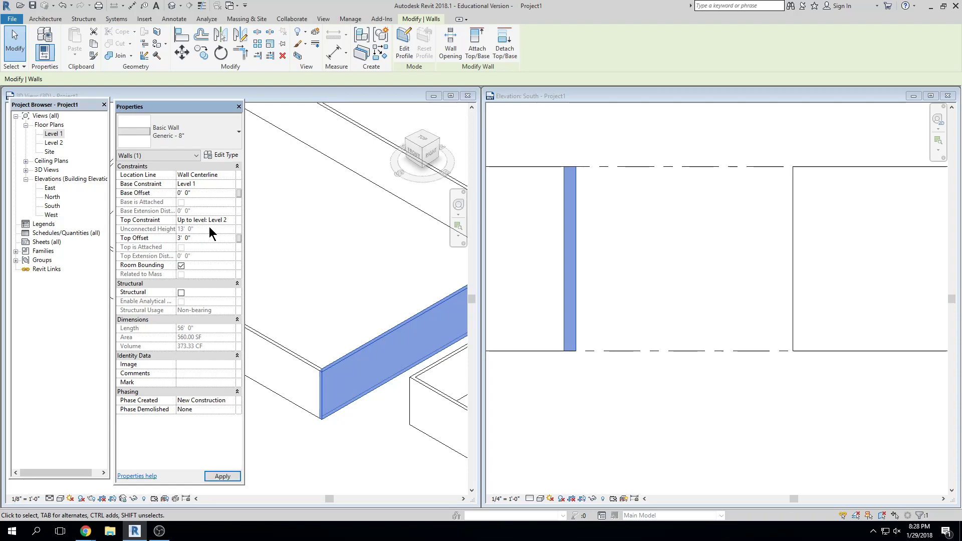
click(322, 294)
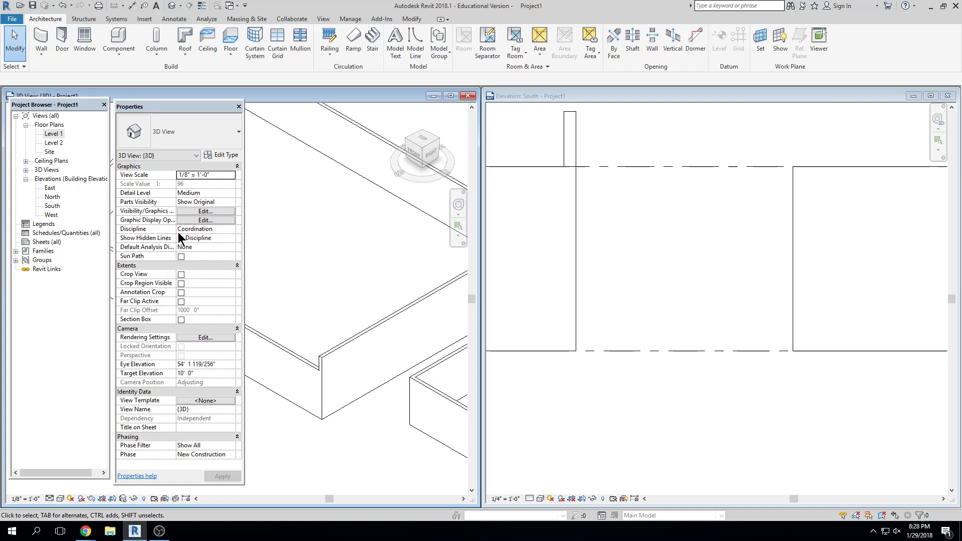
click(361, 337)
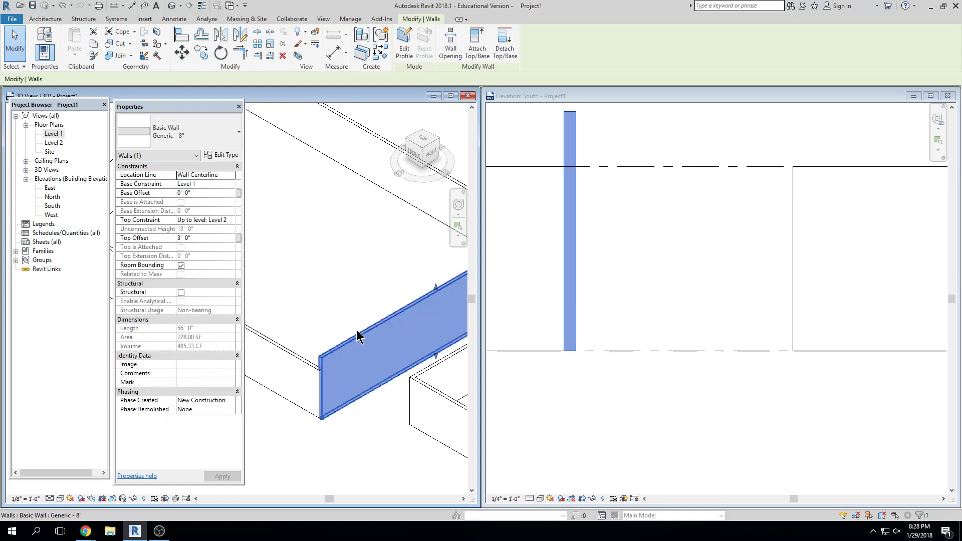
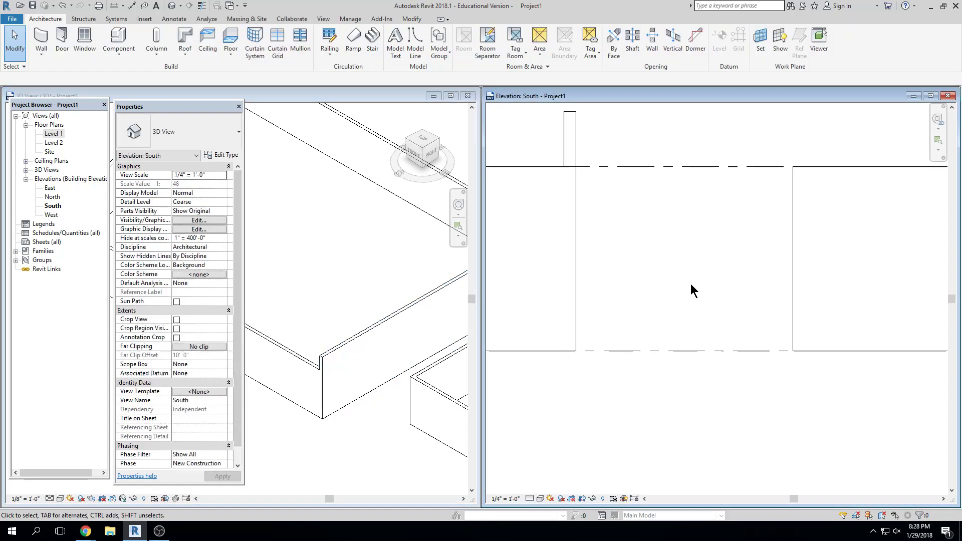
- Open the Level 1 floor plan and select the large building's long north wall, showing its northwest corner close up
scroll(350, 399, down, 2)
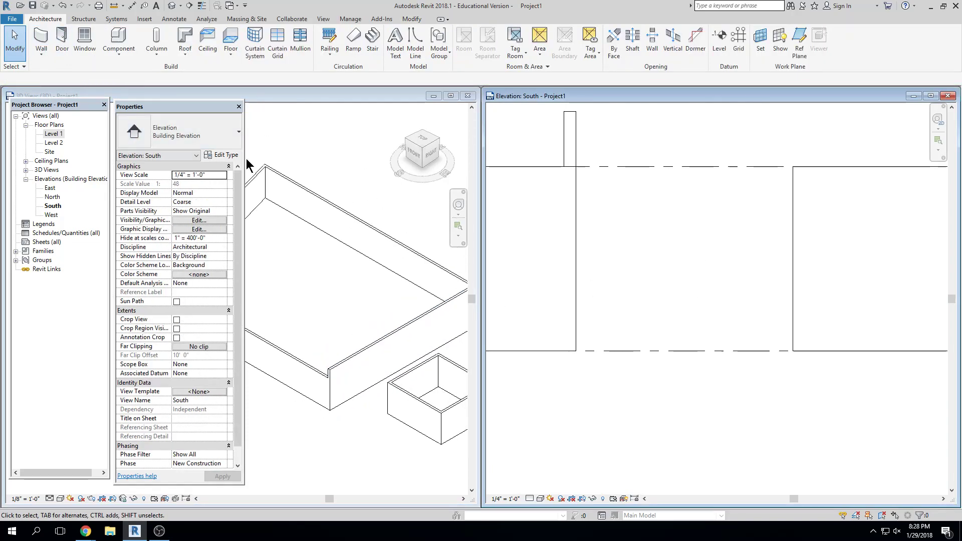
click(48, 134)
double_click(48, 134)
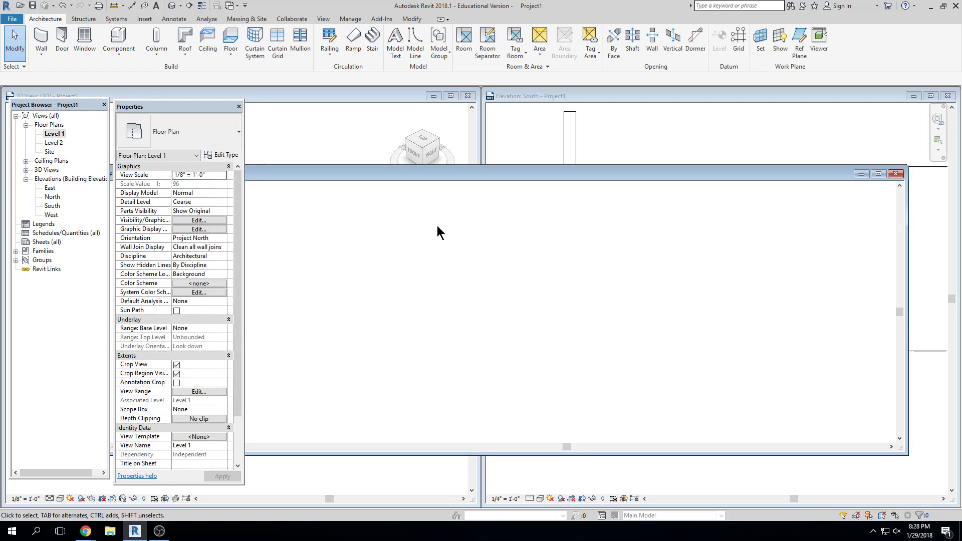
scroll(491, 296, up, 5)
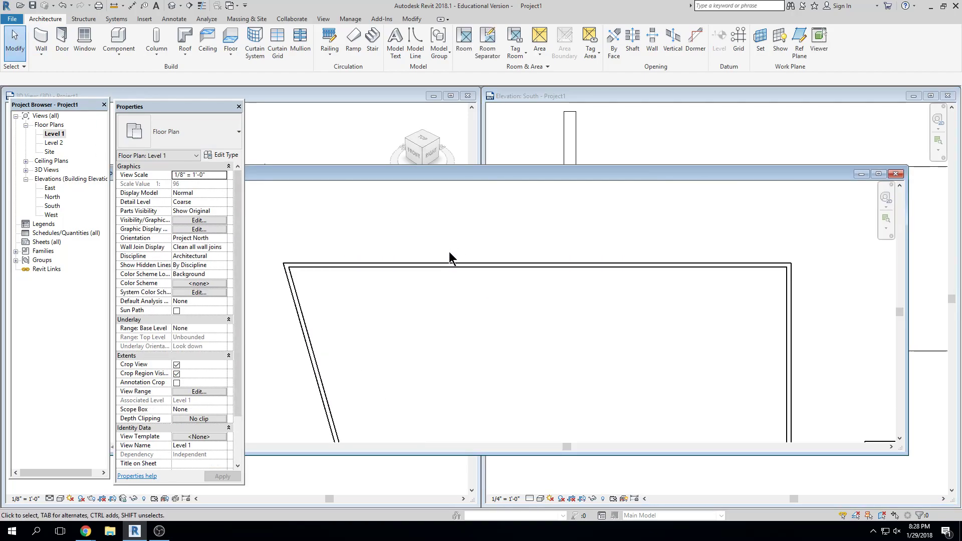
scroll(465, 276, up, 2)
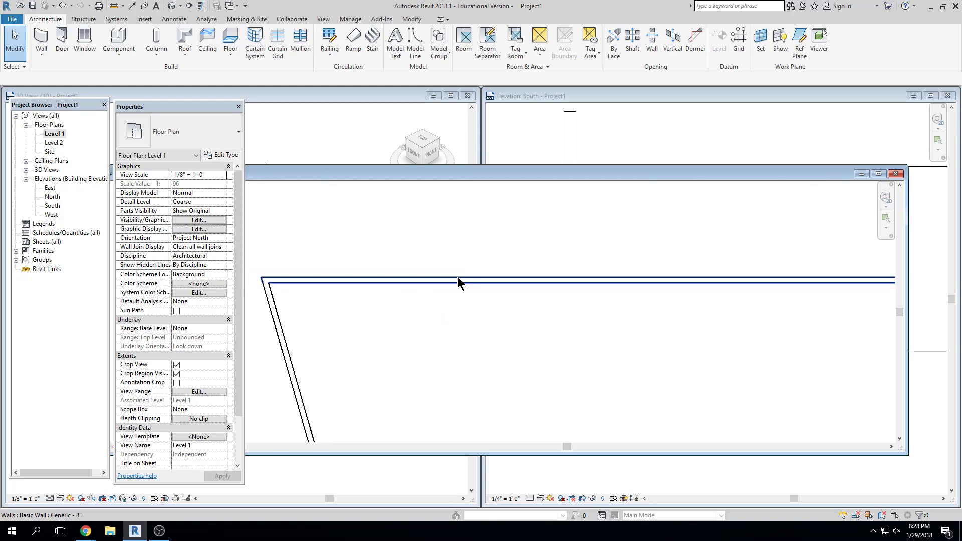
click(459, 278)
middle_drag(468, 355, 616, 359)
scroll(381, 316, up, 5)
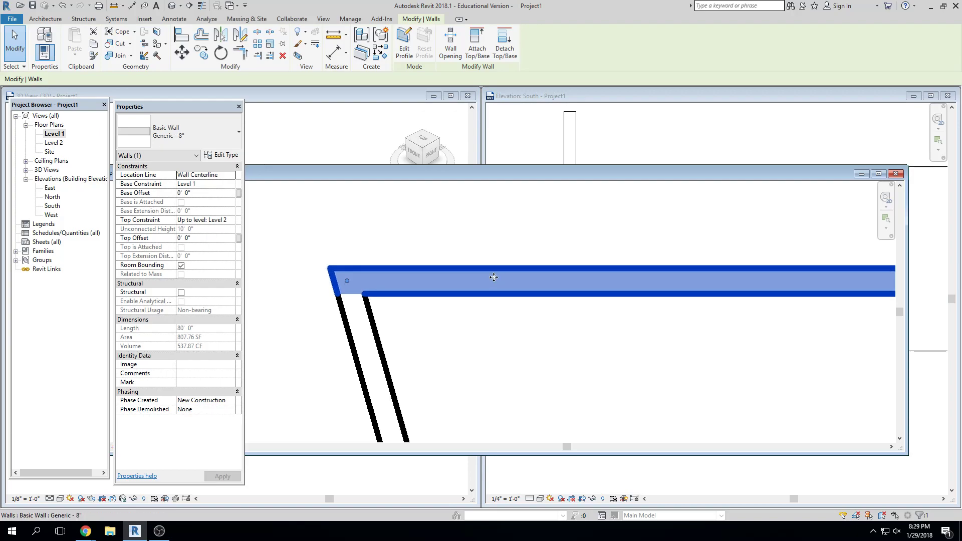
- Change the large building's selected north wall to the Exterior - Brick on CMU wall type
click(230, 142)
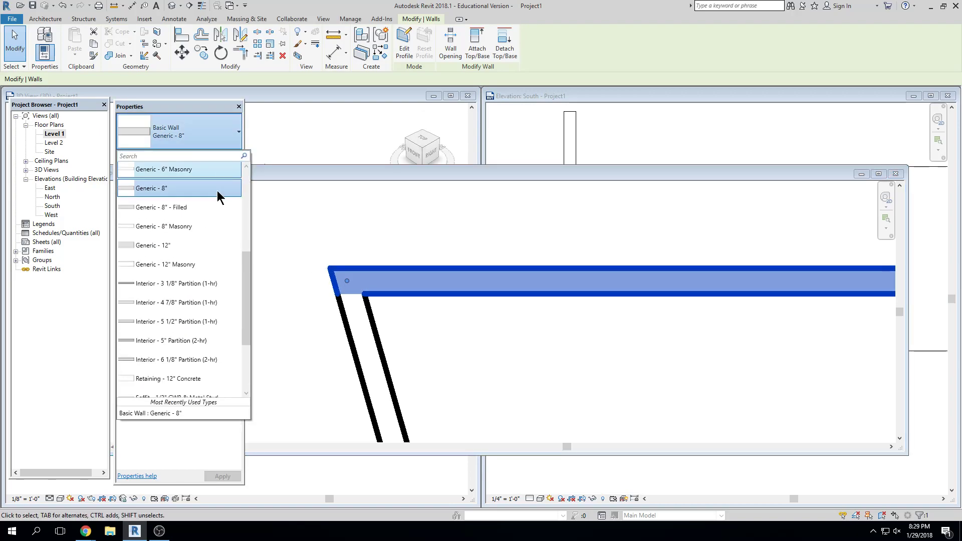
scroll(202, 271, up, 4)
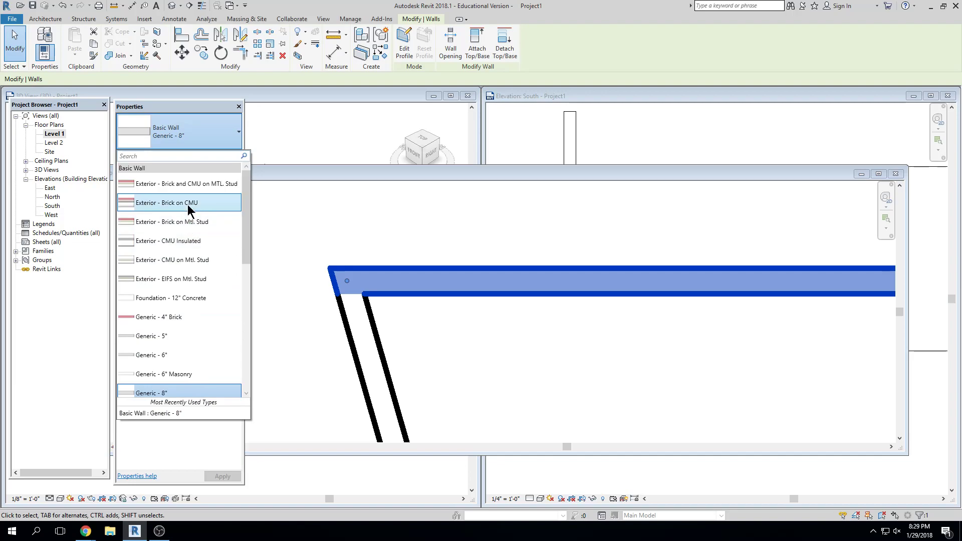
click(188, 203)
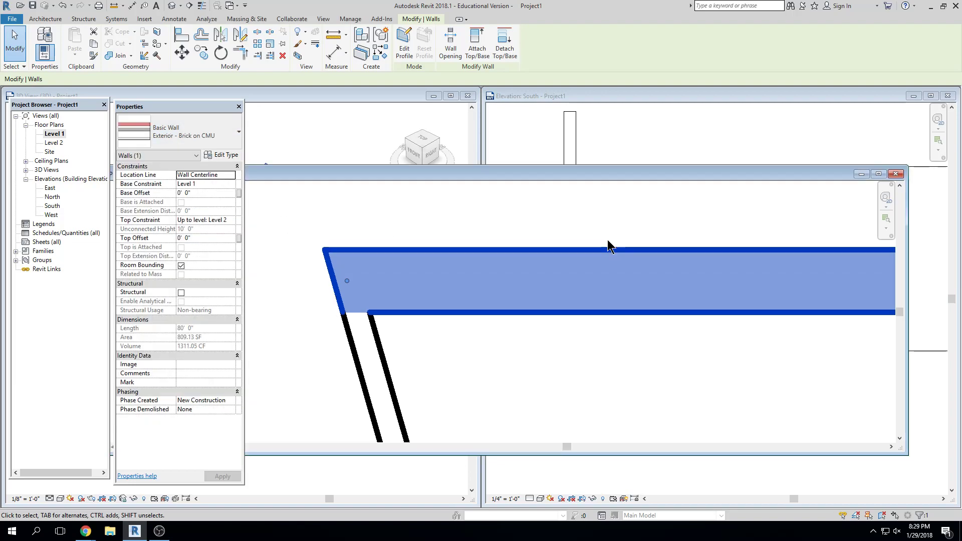
- Set the 3D view's detail level to Medium and return to the Level 1 floor plan at the northwest corner
click(47, 498)
click(47, 499)
click(62, 489)
click(462, 376)
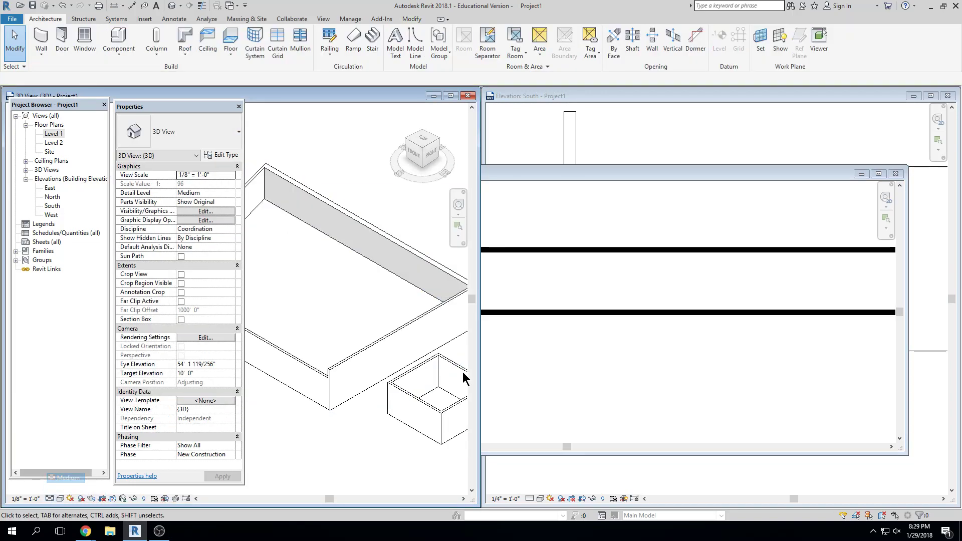
click(589, 331)
scroll(587, 332, down, 1)
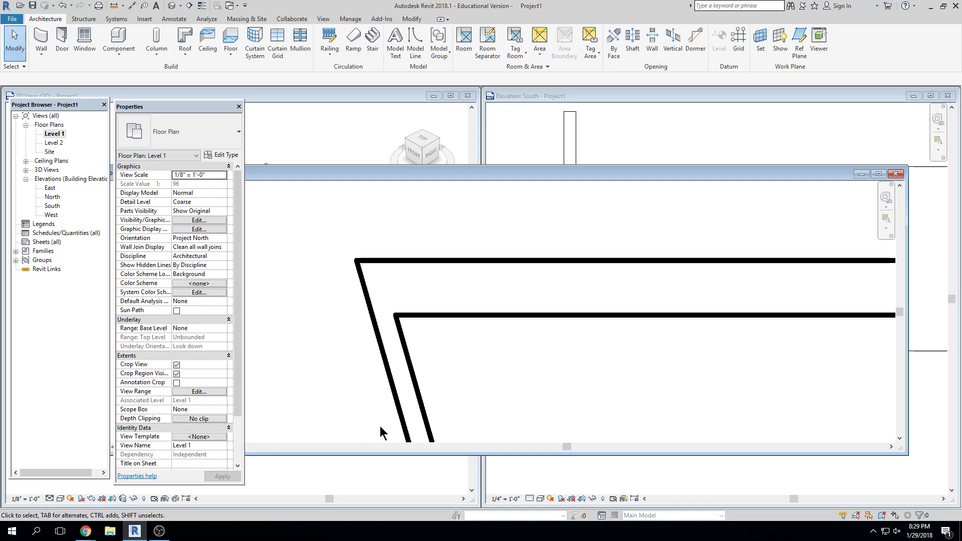
- Reposition the Level 1 floor plan window and set that view's detail level to Medium
drag(407, 172, 620, 140)
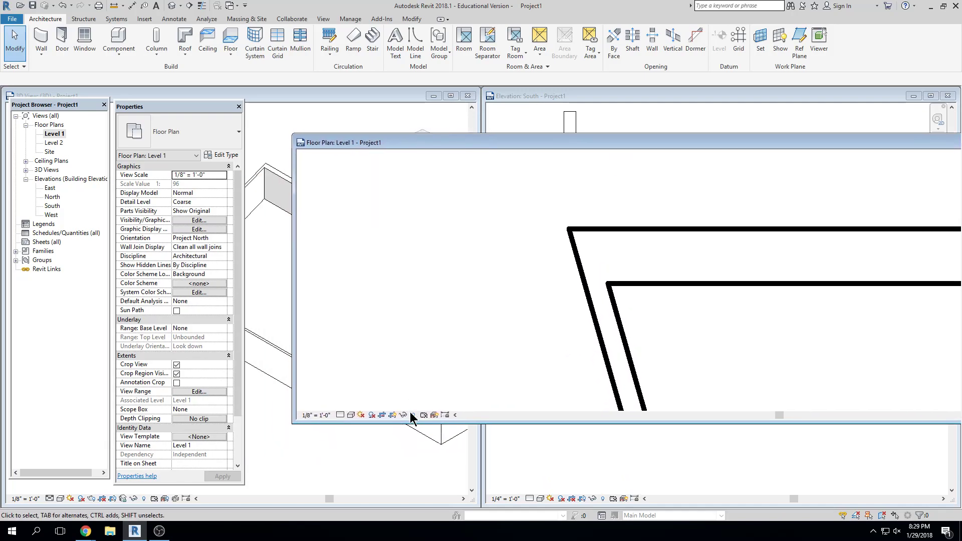
click(341, 416)
click(356, 396)
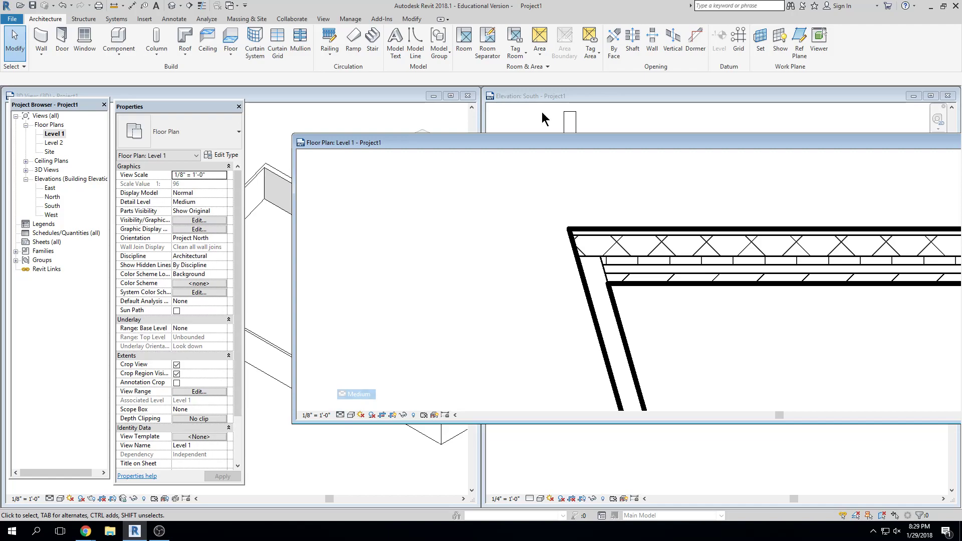
drag(646, 137, 404, 137)
- Select the Brick on CMU north wall, enlarge the plan window, and flip the wall so its brick face is outside
click(529, 262)
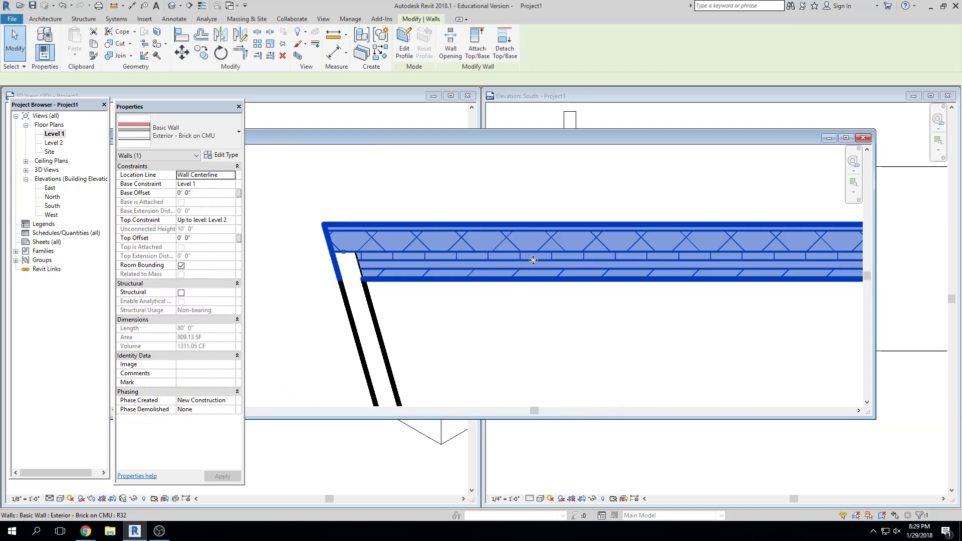
drag(874, 417, 939, 456)
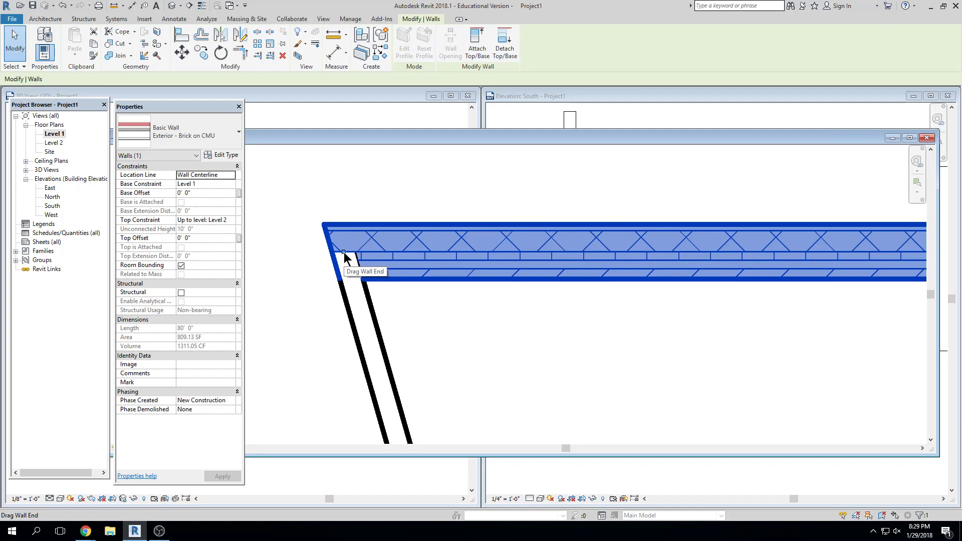
click(344, 252)
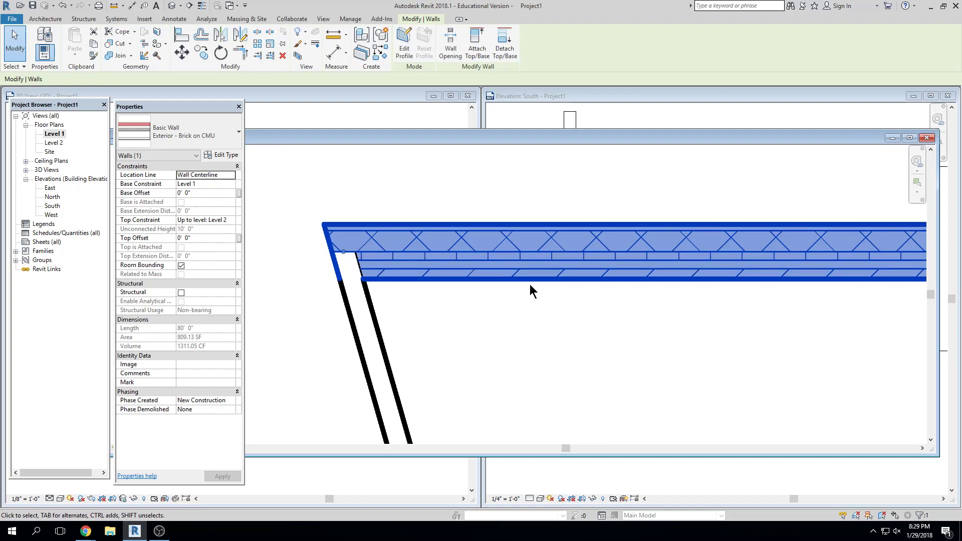
key(space)
key(space)
key(space)
key(space)
key(space)
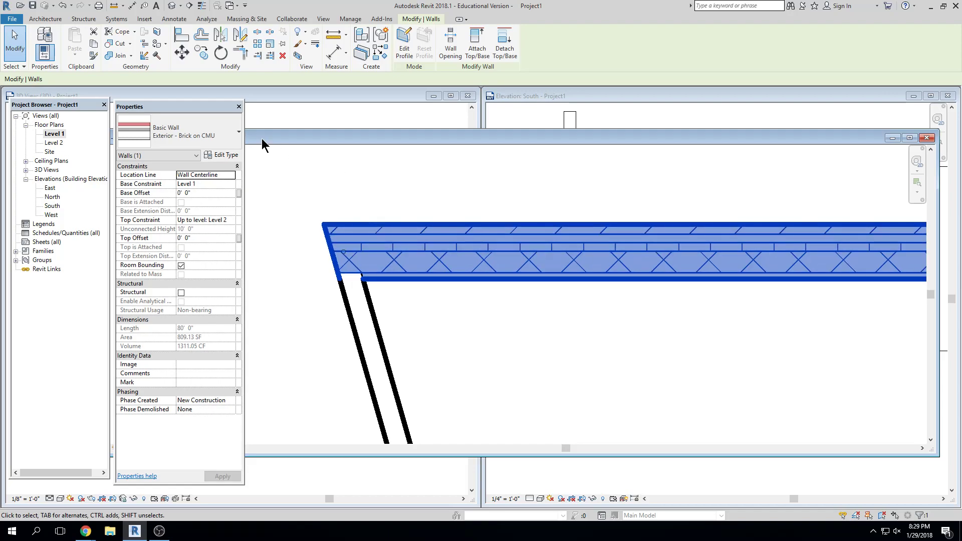
- Set the north wall's Location Line to Finish Face: Exterior and flip the wall back and forth about that line
click(234, 175)
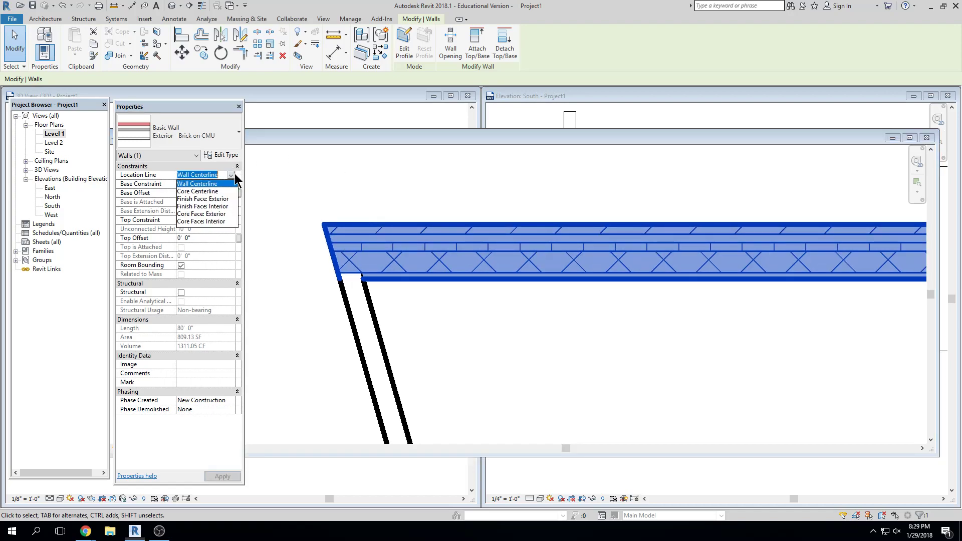
click(225, 200)
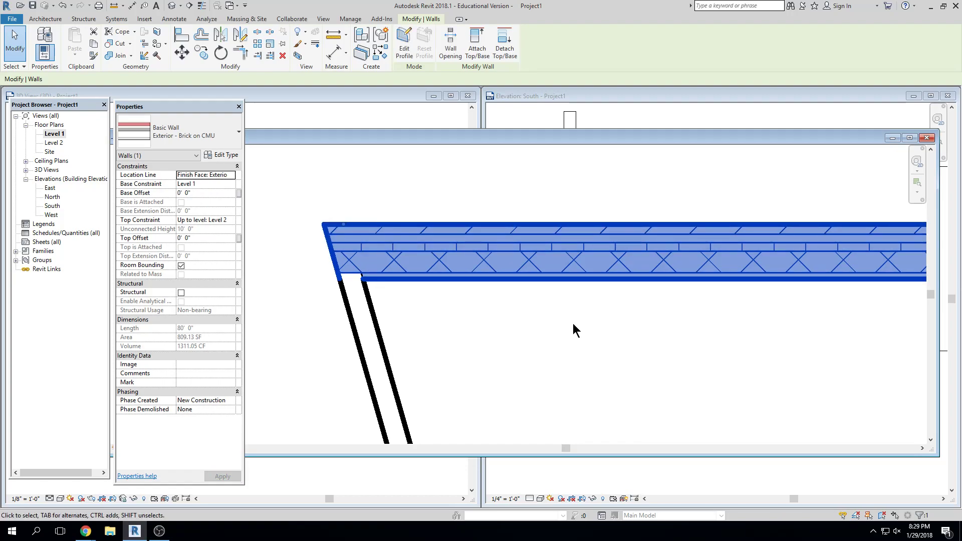
key(space)
key(space)
key(space)
key(space)
key(space)
key(space)
click(496, 326)
- Show the whole large building in the Level 1 floor plan and maximize the plan window
scroll(477, 291, down, 2)
scroll(449, 257, down, 2)
scroll(397, 219, down, 1)
scroll(568, 267, up, 1)
scroll(597, 282, down, 1)
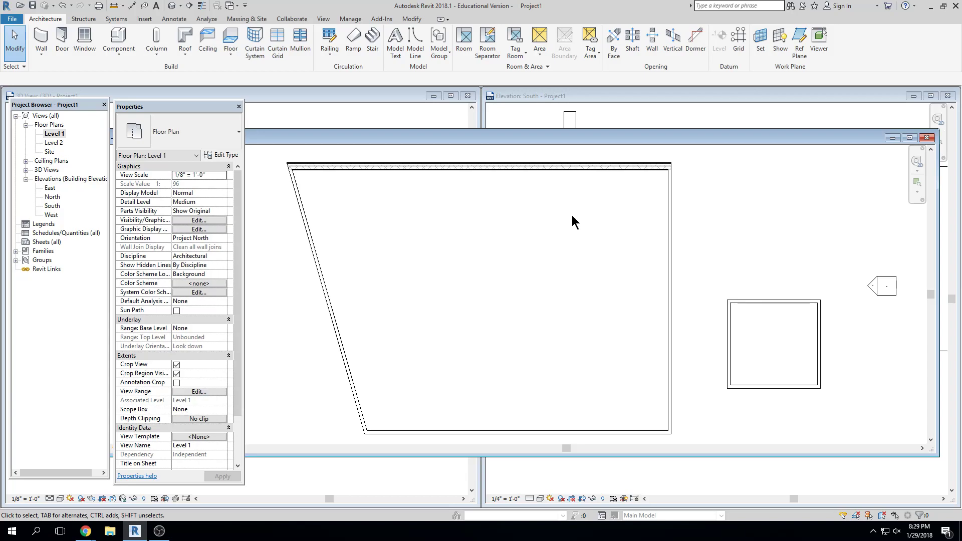
scroll(601, 163, up, 2)
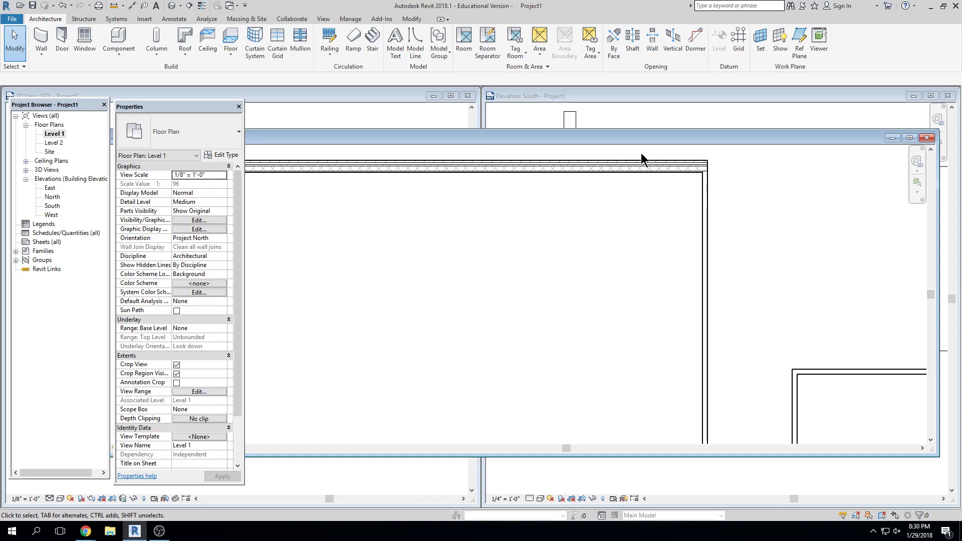
drag(610, 135, 588, 137)
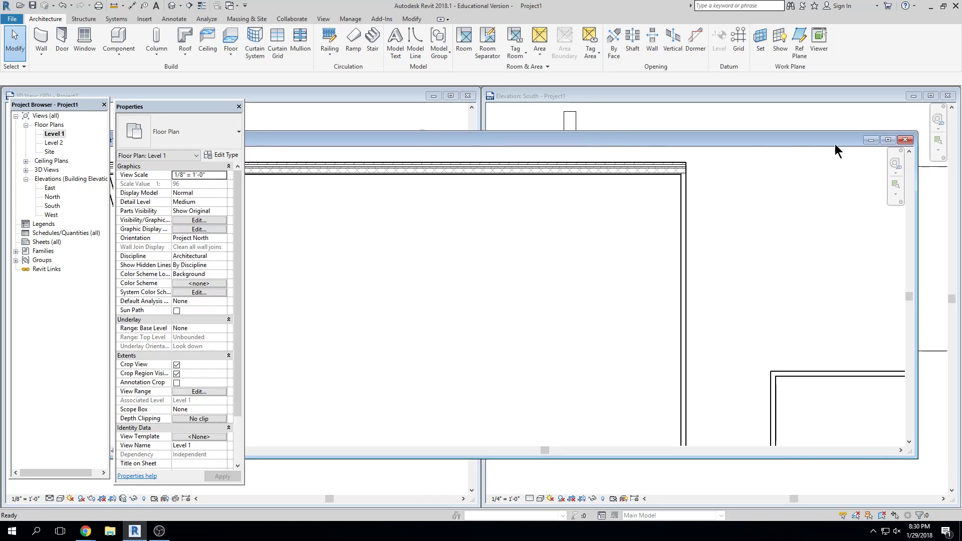
click(799, 129)
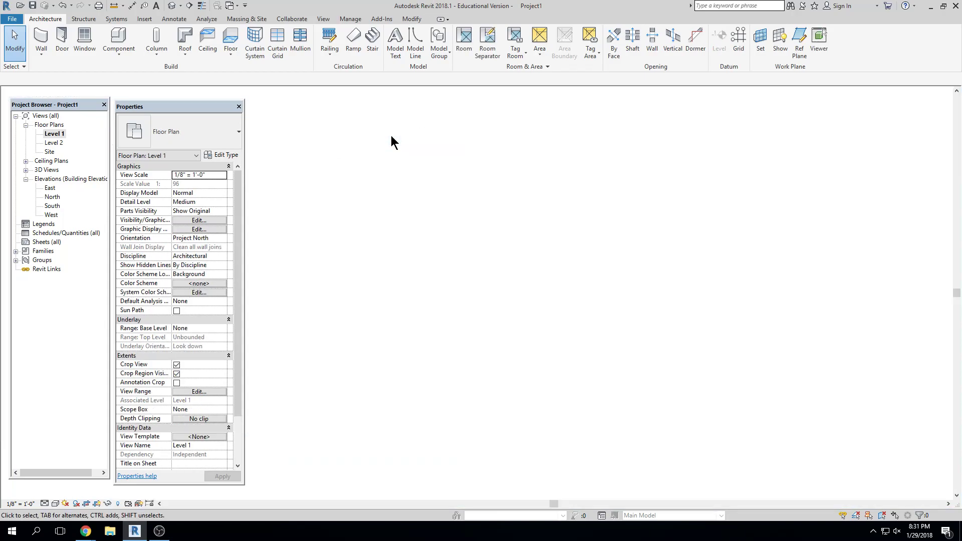
- Show the large building's northeast corner close up and set the floor plan's detail level to Fine
scroll(483, 198, up, 5)
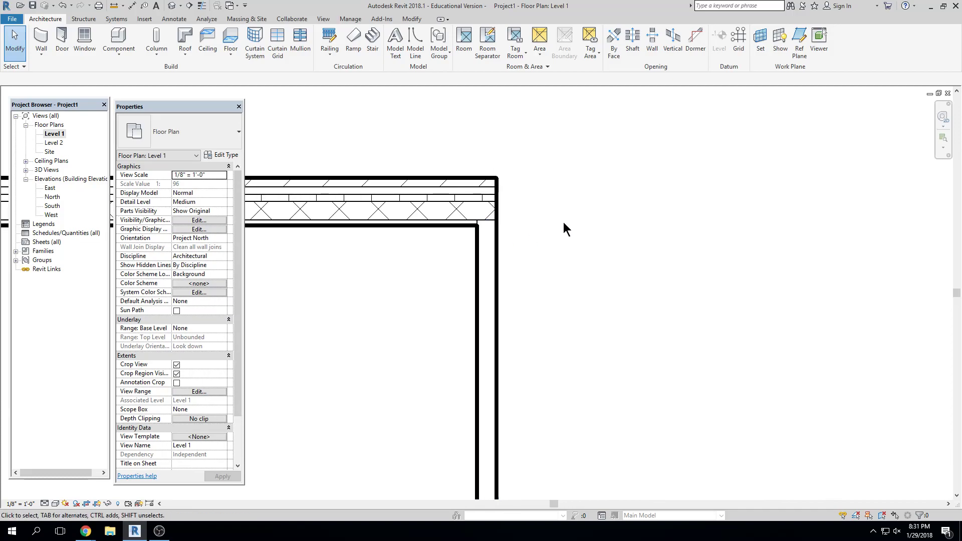
click(44, 504)
click(55, 493)
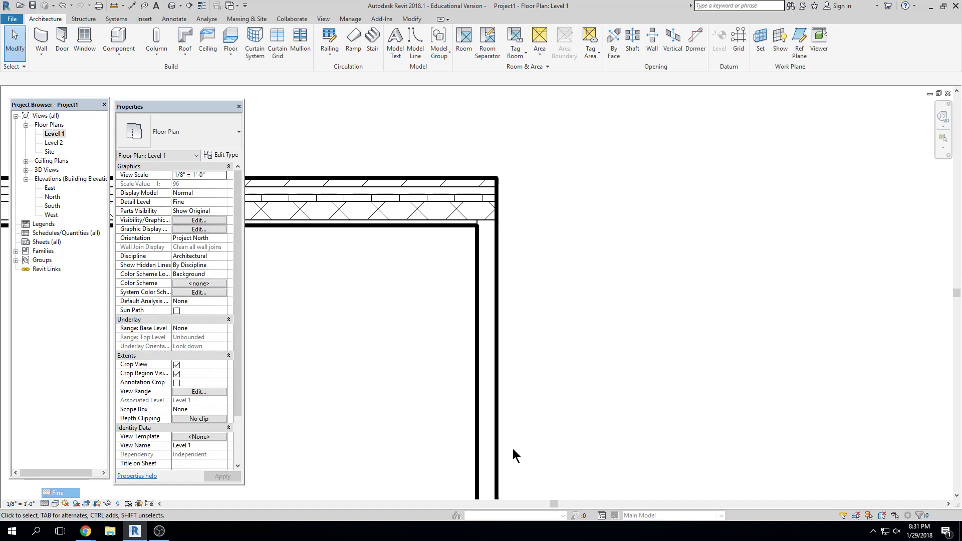
- Change the large building's east wall to the Exterior - EIFS on Mtl. Stud wall type
scroll(556, 389, down, 2)
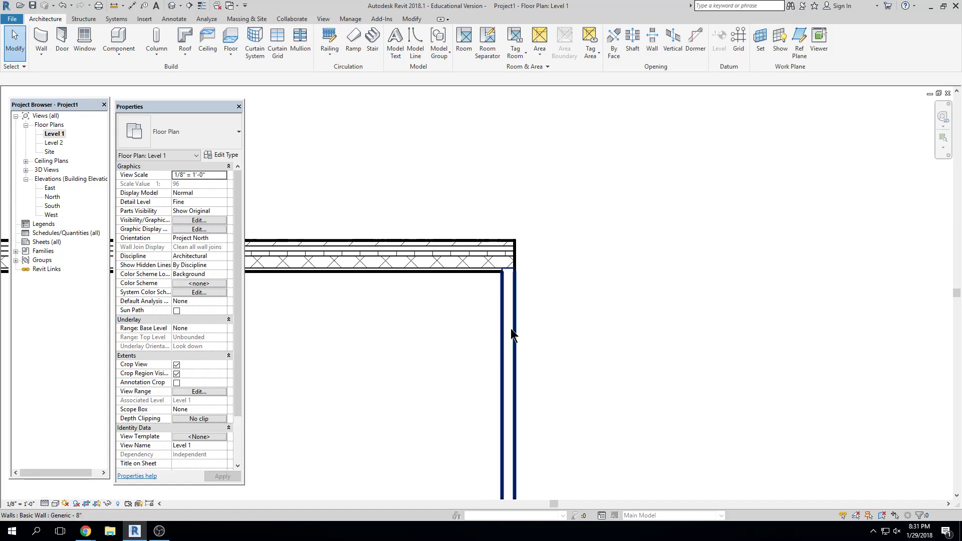
click(508, 328)
middle_drag(519, 392, 528, 300)
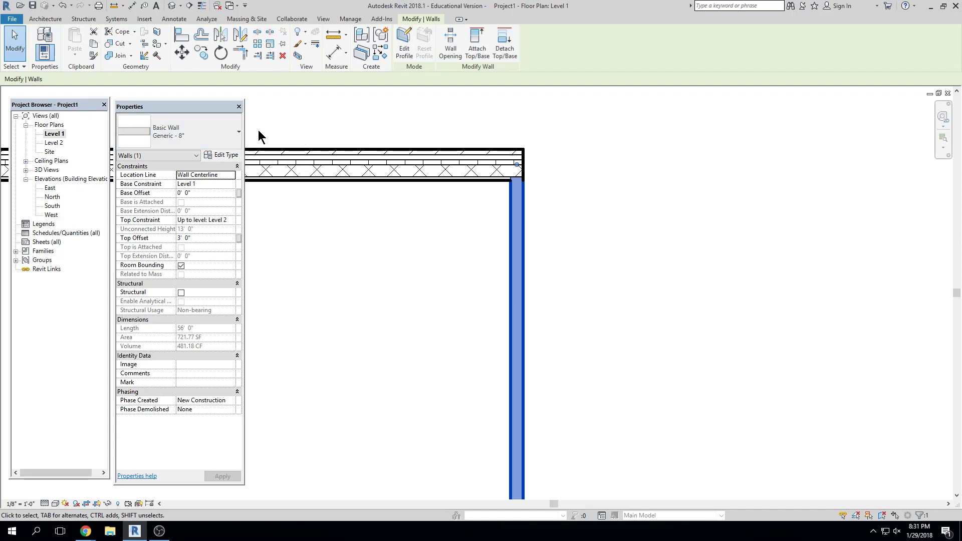
key(Escape)
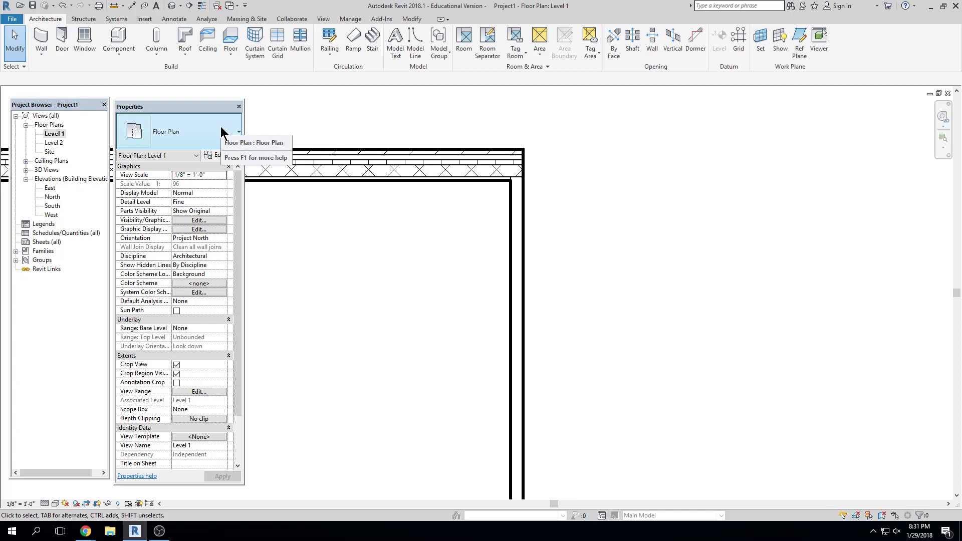
click(507, 206)
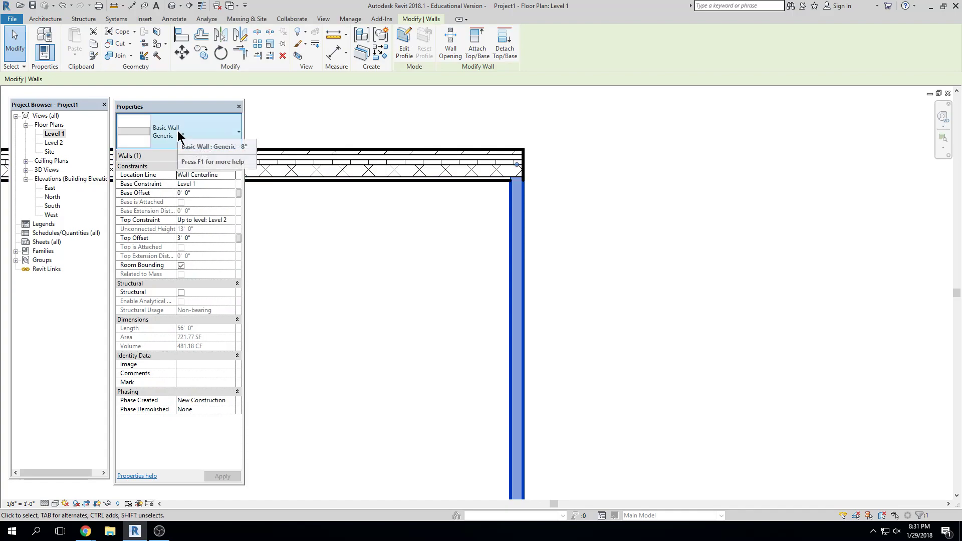
click(240, 129)
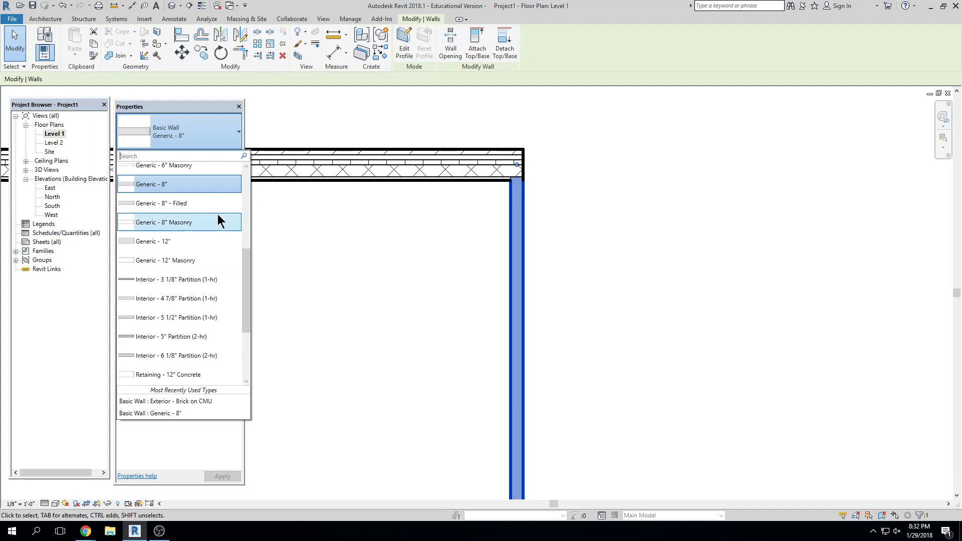
scroll(193, 298, up, 2)
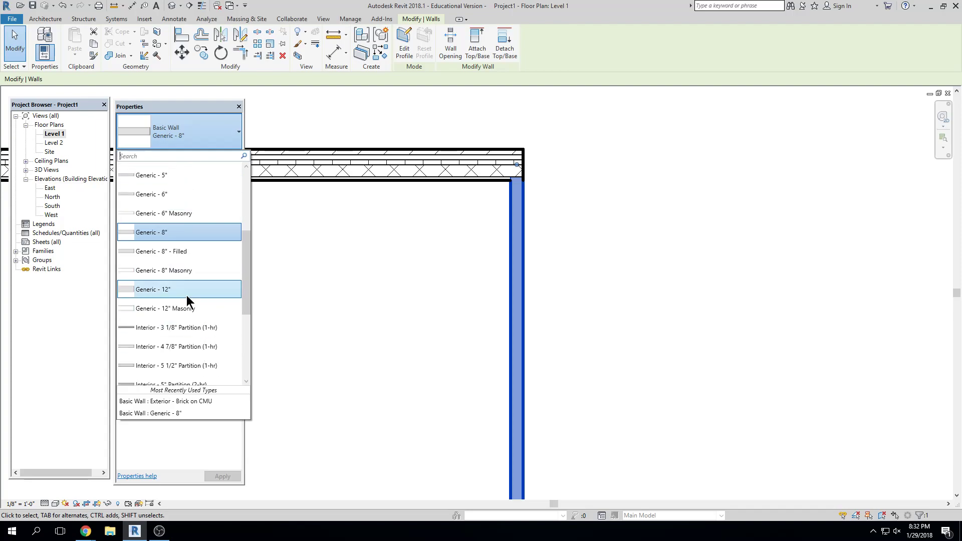
scroll(186, 294, up, 1)
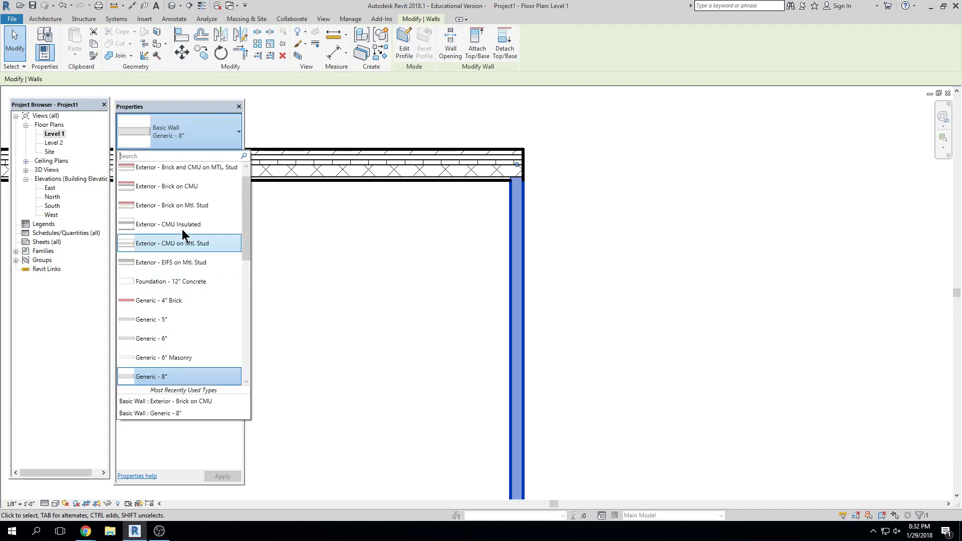
click(162, 262)
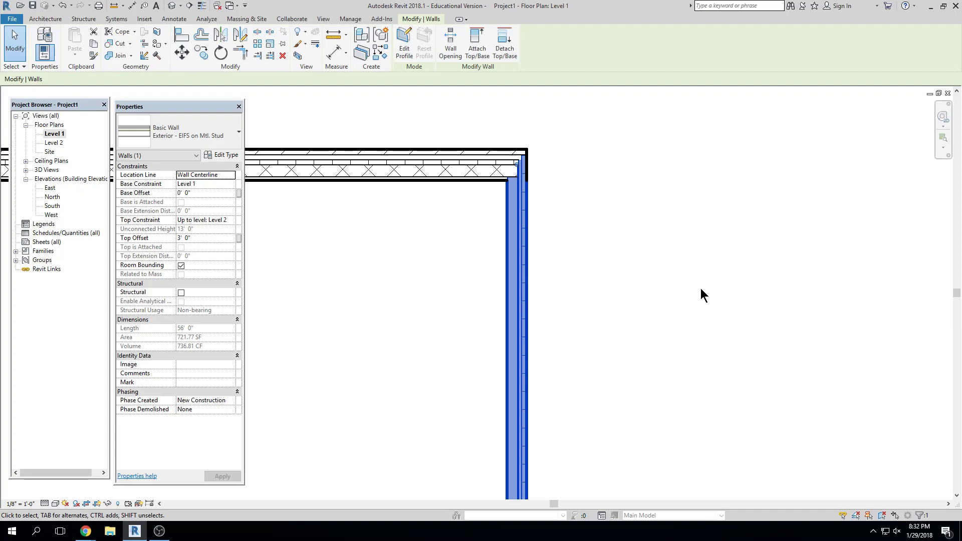
click(667, 265)
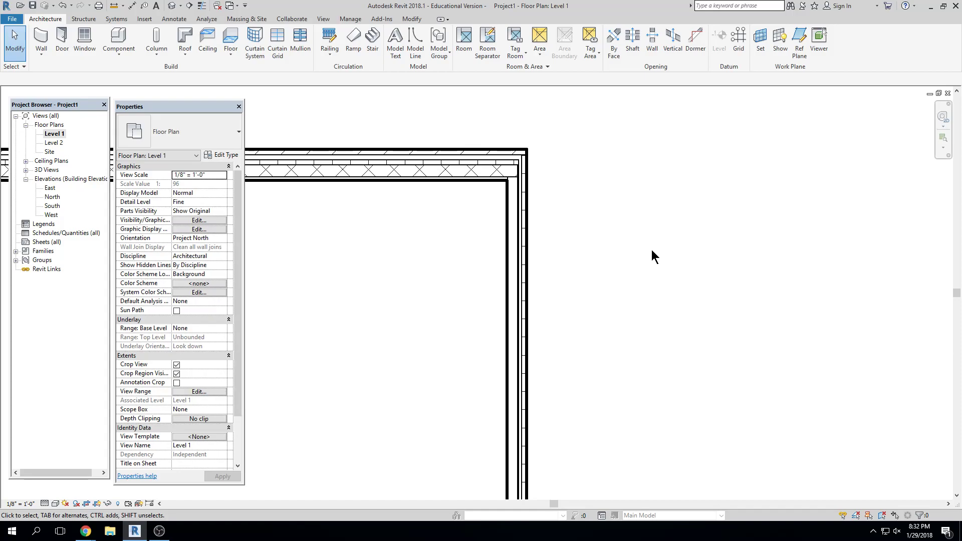
click(521, 266)
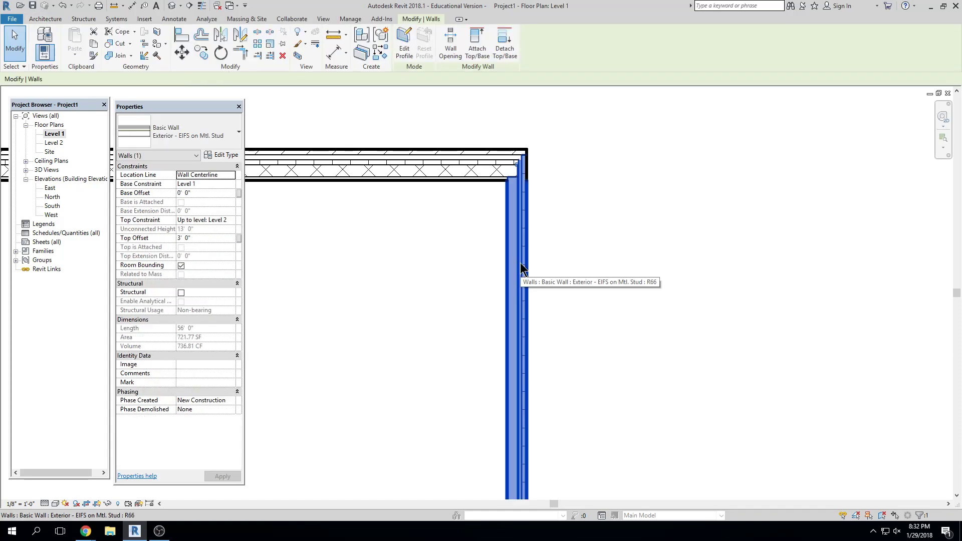
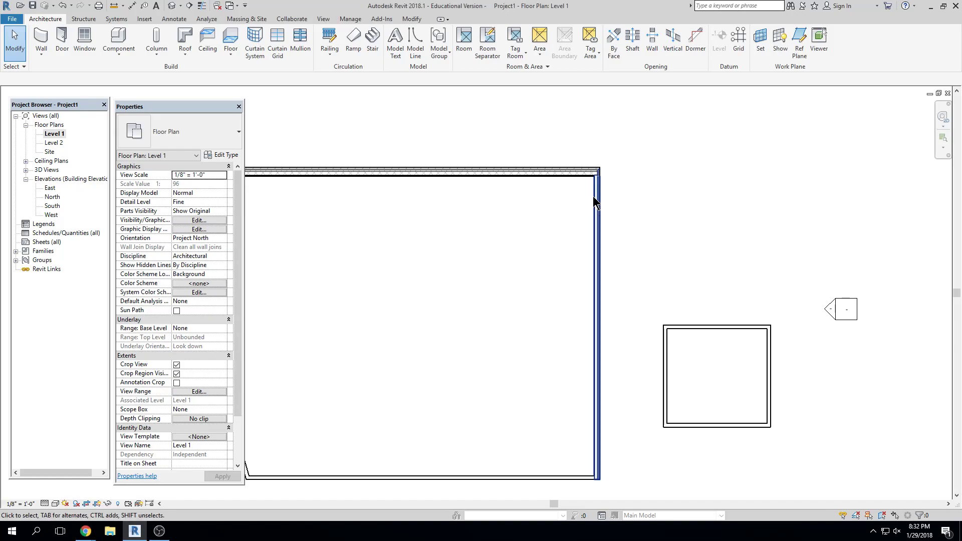
- Use Match Type Properties to apply the north wall's Exterior - Brick on CMU type to the large building's east wall
click(415, 20)
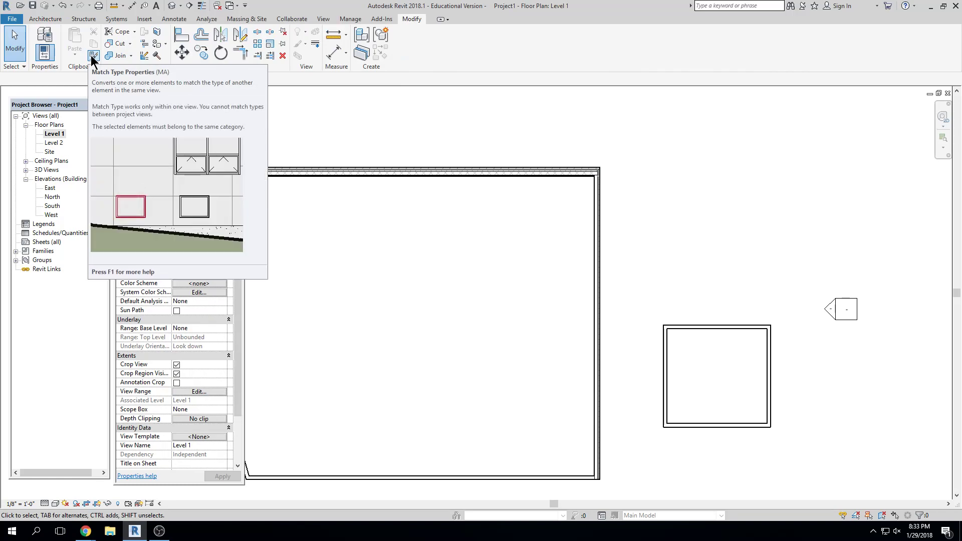
scroll(549, 218, down, 1)
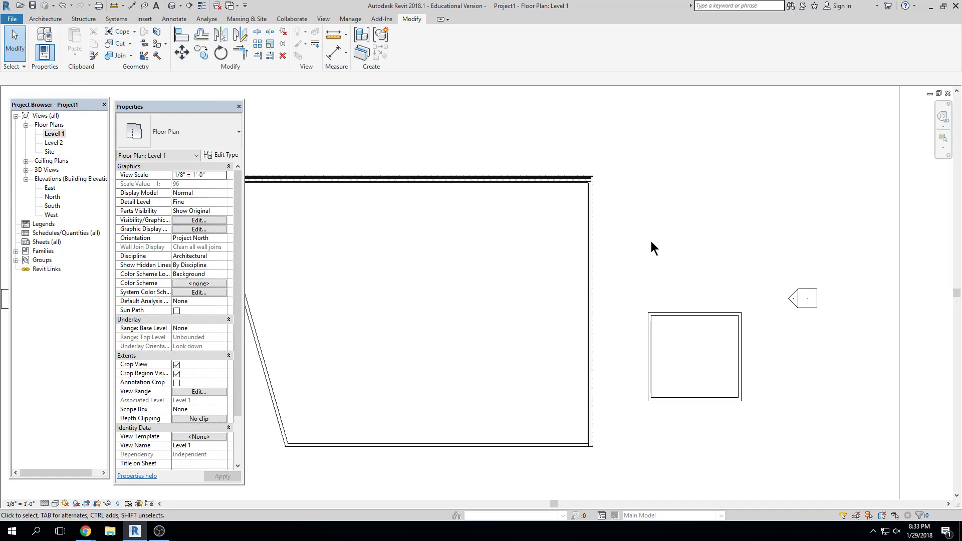
scroll(545, 200, up, 1)
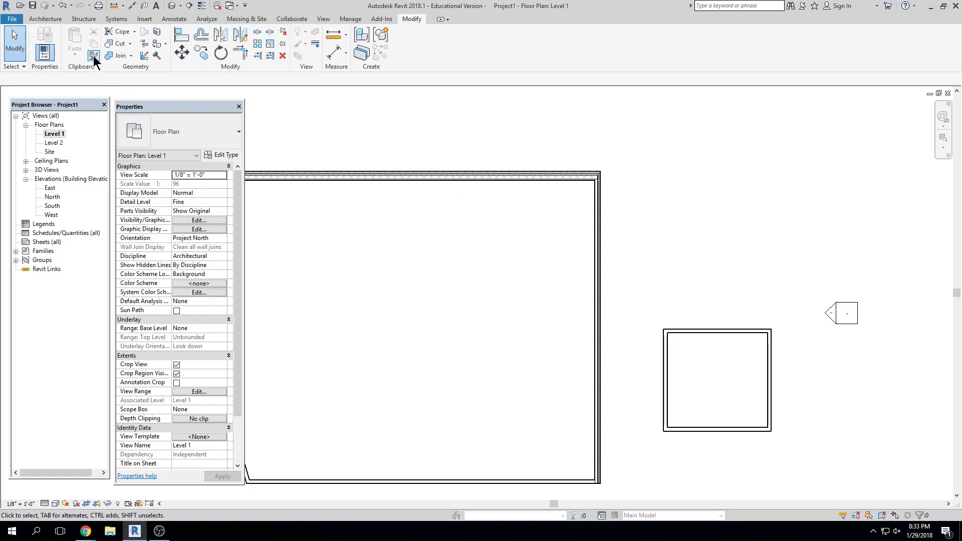
key(m)
key(a)
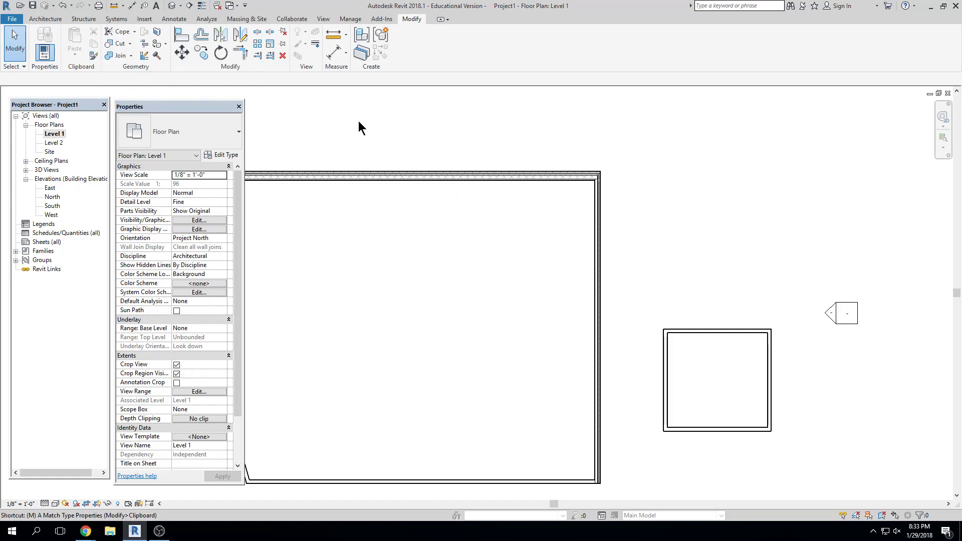
click(487, 175)
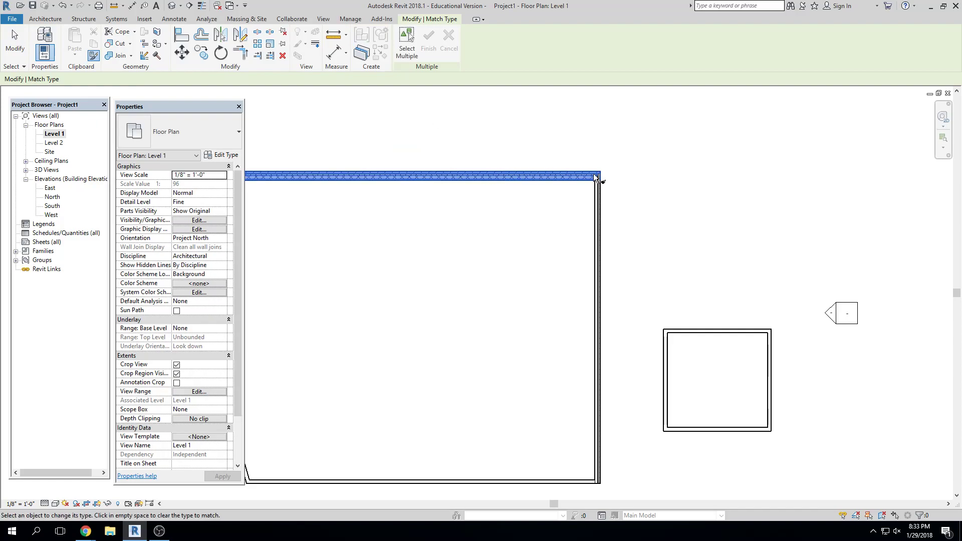
scroll(644, 214, up, 3)
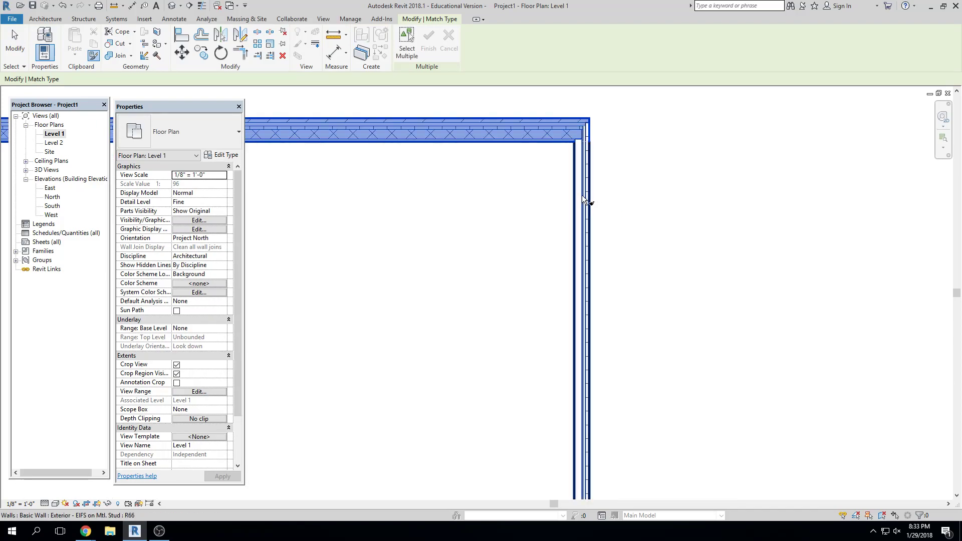
click(583, 198)
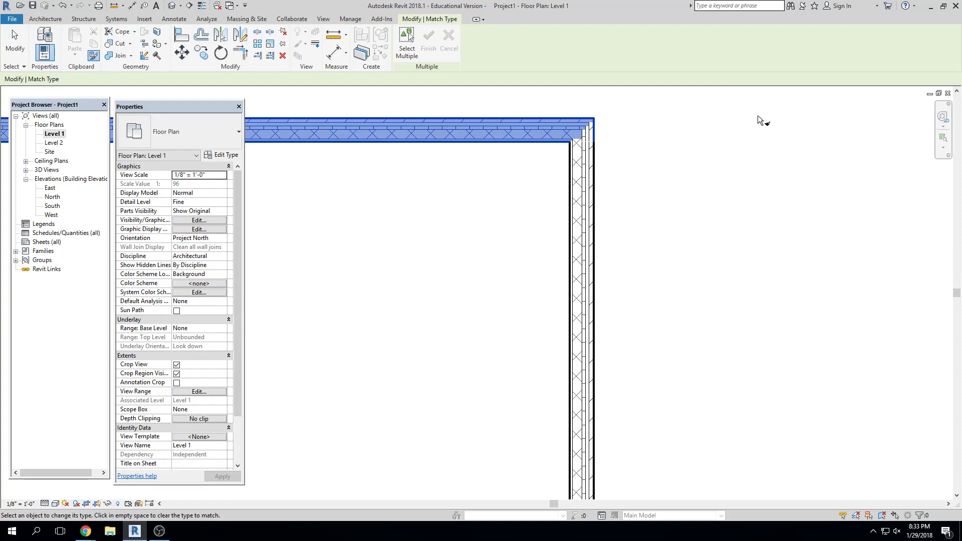
- Match the small building's walls to the Exterior - Brick on CMU type picked from the large building's north wall
scroll(697, 156, down, 2)
middle_drag(732, 441, 732, 281)
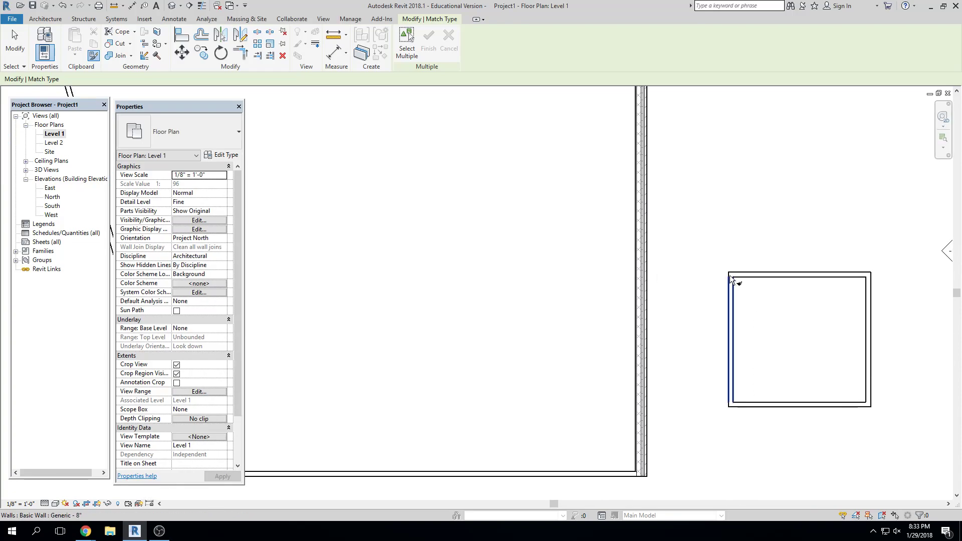
click(732, 303)
click(752, 405)
click(869, 379)
scroll(651, 386, down, 1)
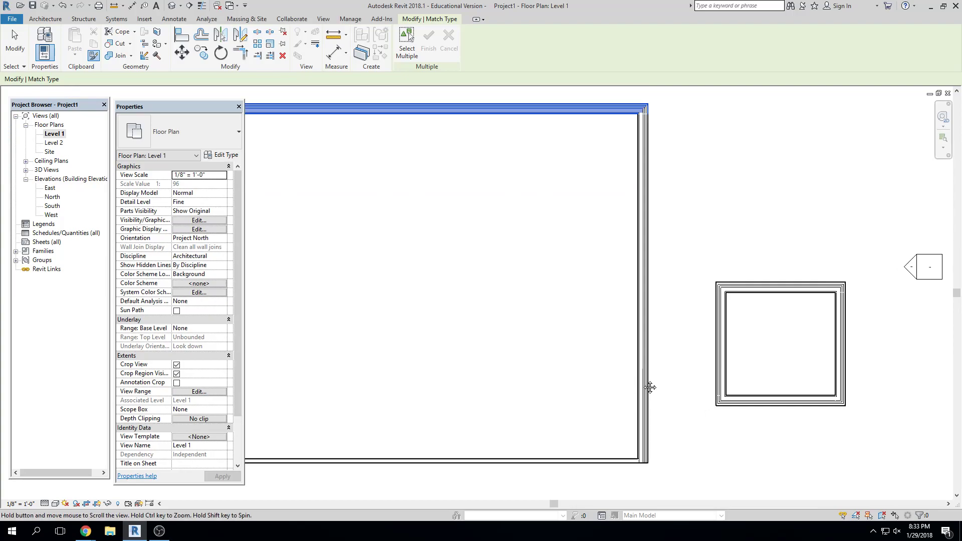
- Match the large building's south wall and slanted west wall to the same brick type and end type matching
click(651, 400)
scroll(335, 401, down, 1)
click(336, 399)
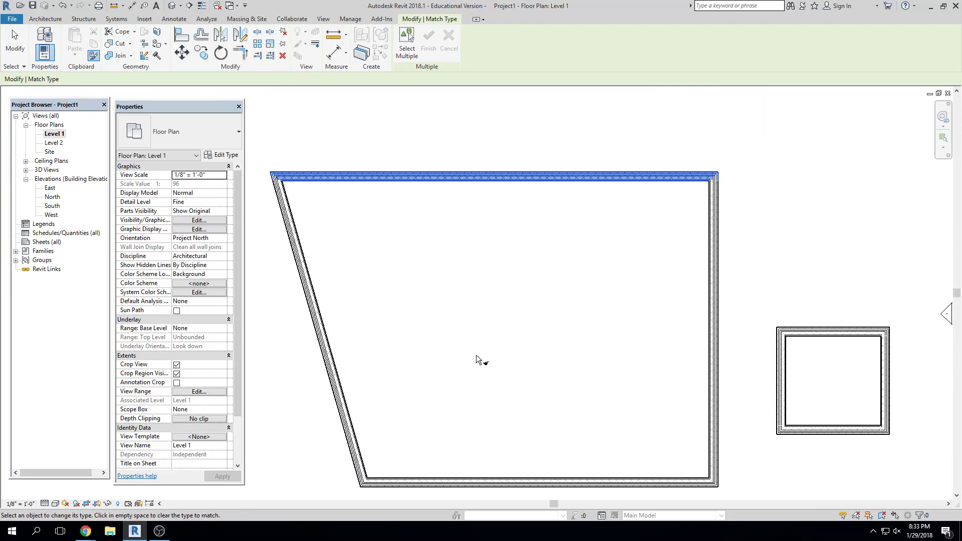
key(Escape)
key(Escape)
- Examine the north wall's properties and its layers where it joins the east wall at the large building's northeast corner
scroll(598, 190, up, 1)
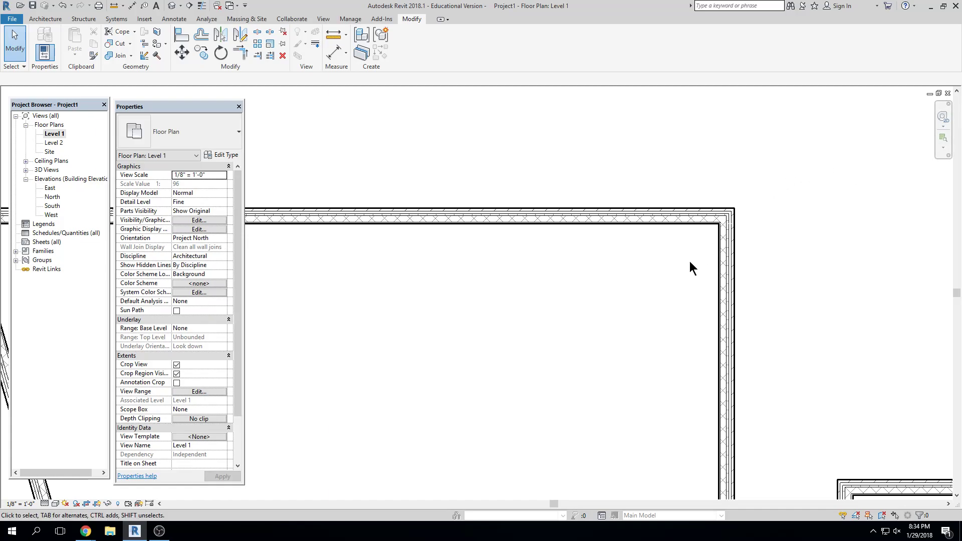
scroll(674, 248, down, 1)
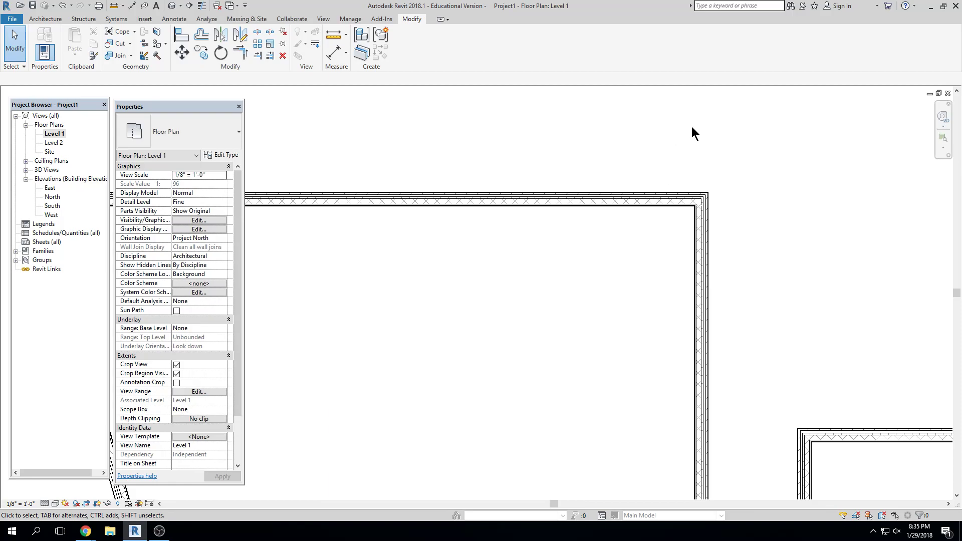
scroll(465, 294, down, 3)
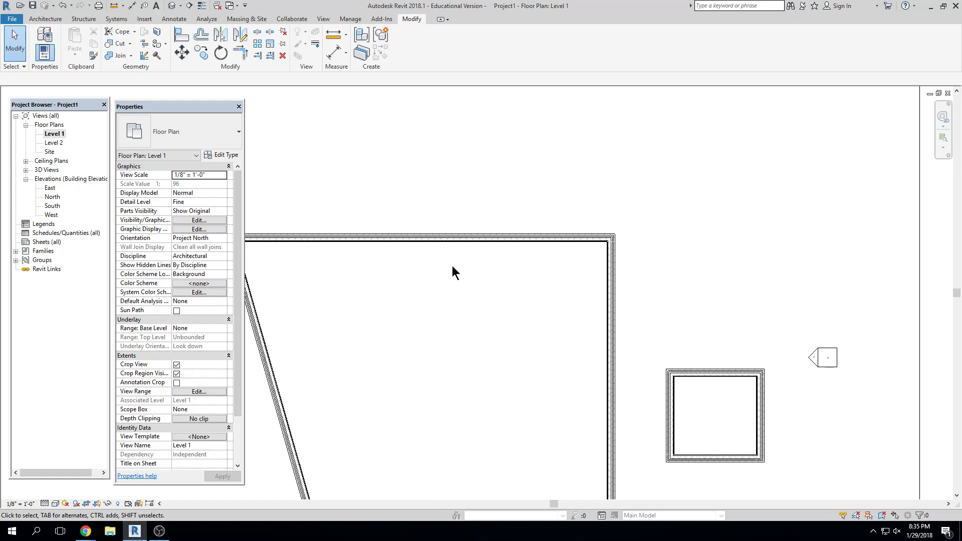
scroll(528, 253, up, 5)
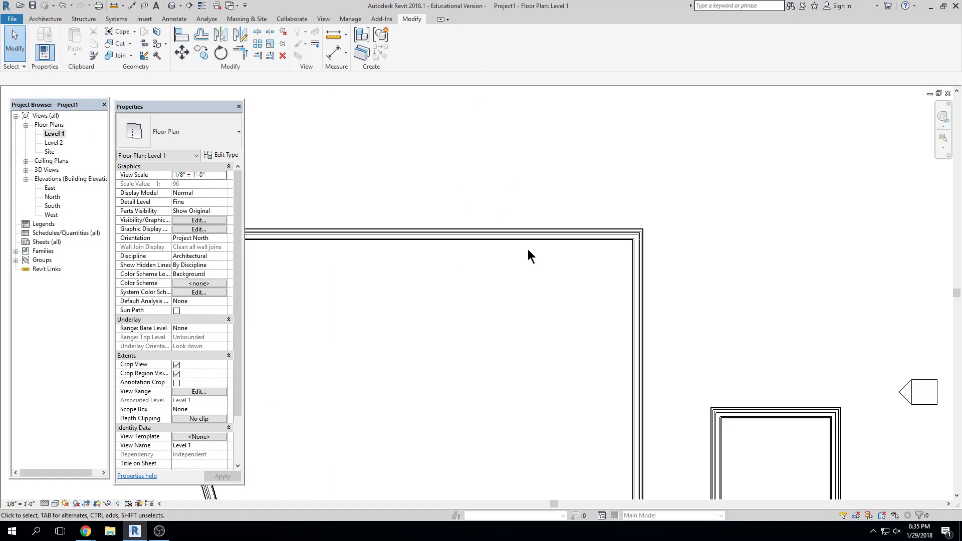
click(585, 223)
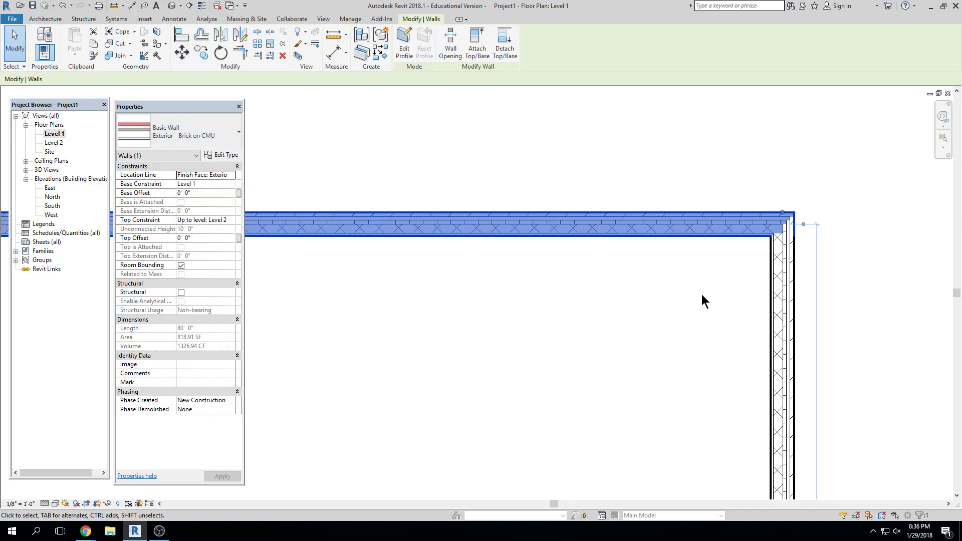
scroll(651, 295, up, 1)
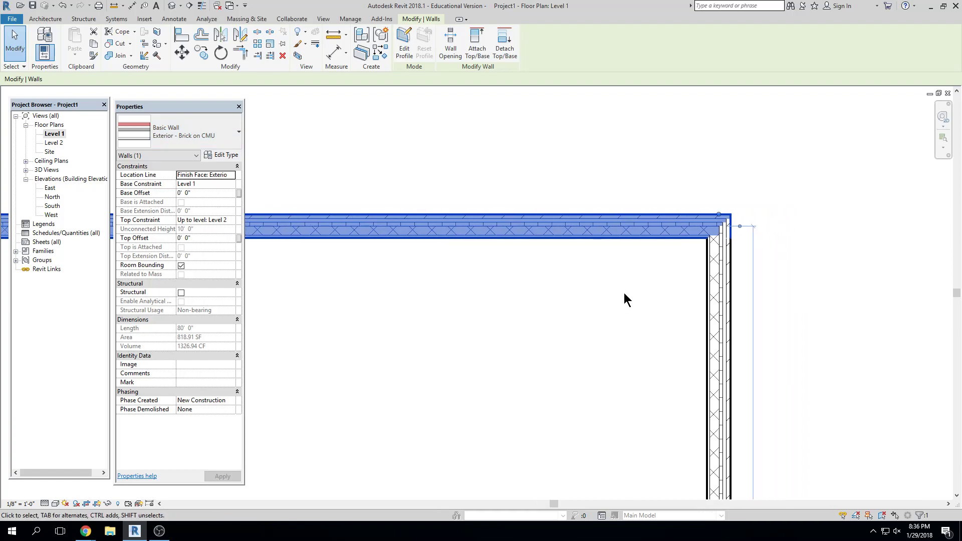
scroll(672, 236, up, 1)
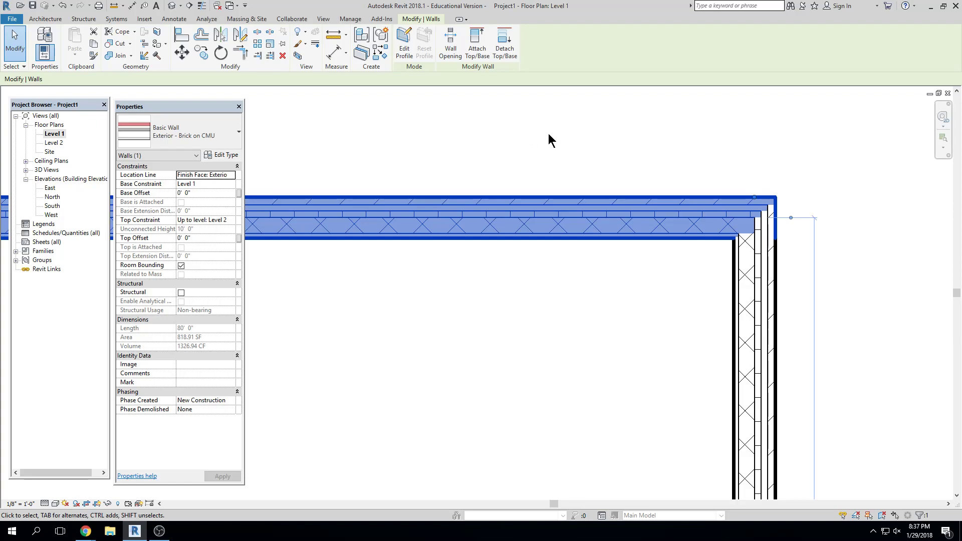
drag(552, 221, 580, 218)
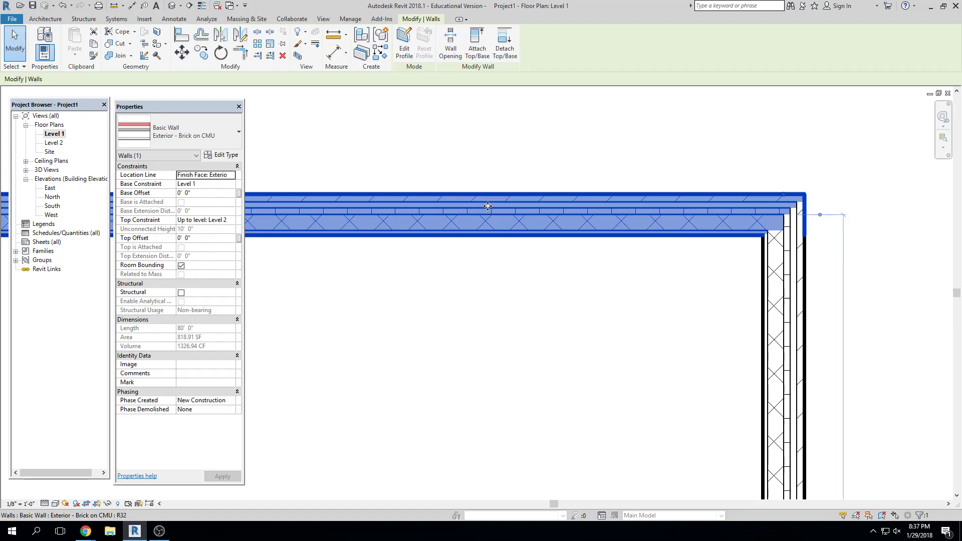
scroll(652, 252, up, 3)
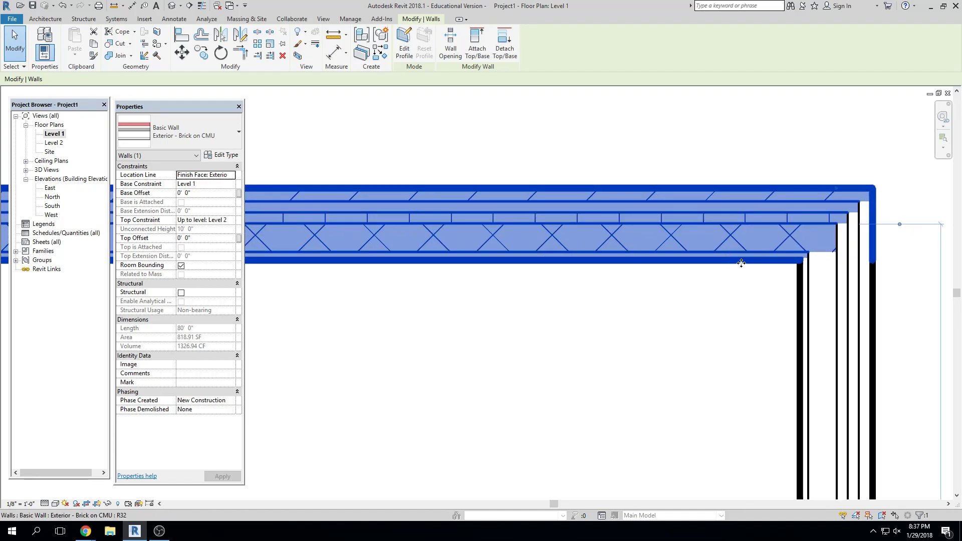
middle_drag(741, 235, 569, 272)
click(550, 152)
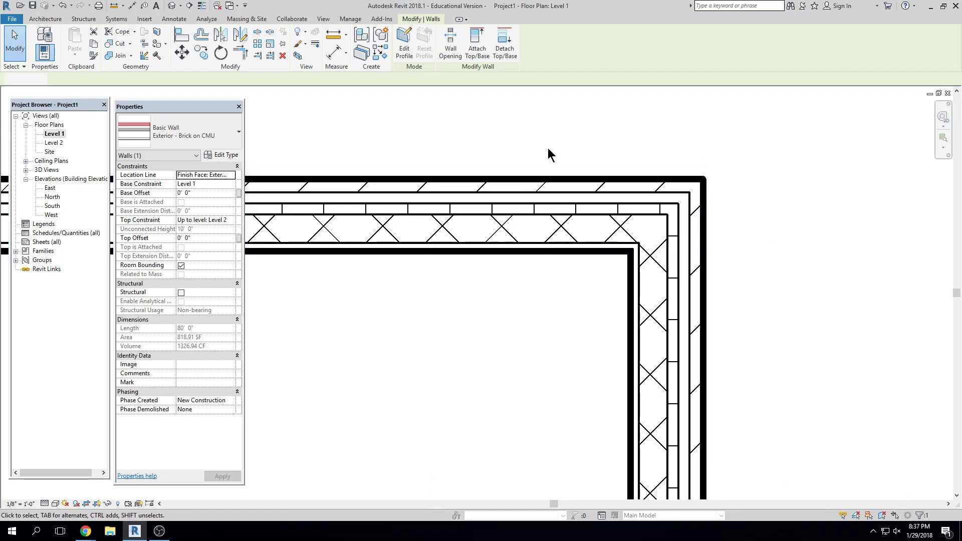
- Open the structure of the north wall's Exterior - Brick on CMU type and arrange the assembly dialog so the wall stays visible
click(546, 209)
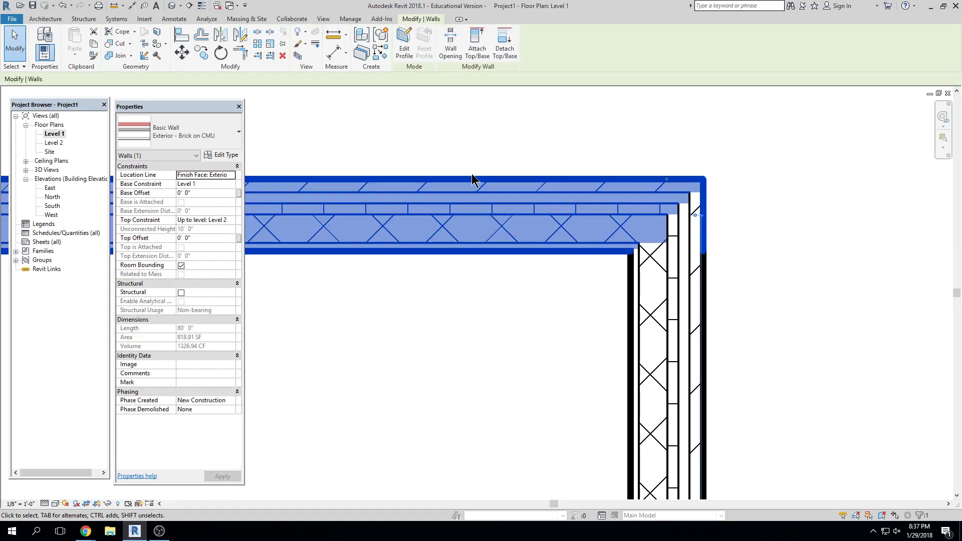
click(230, 157)
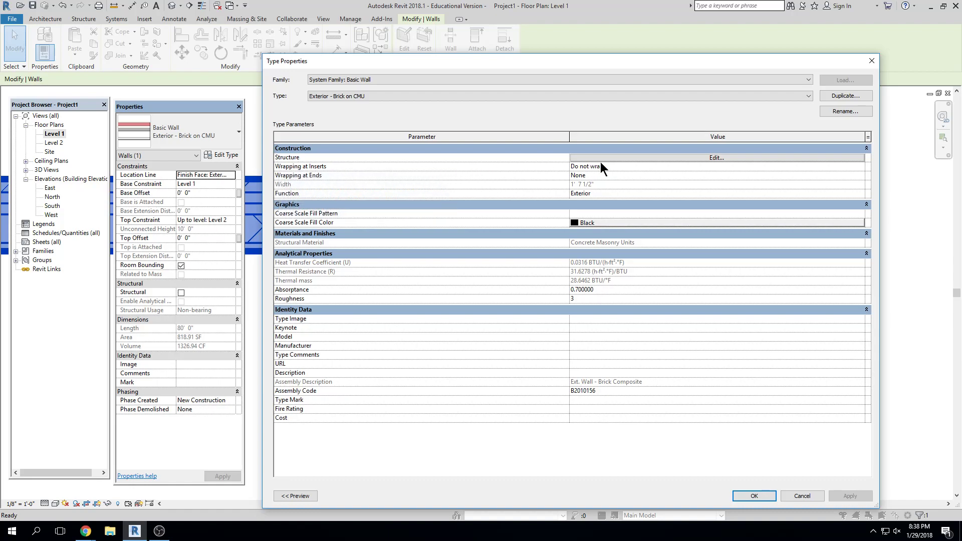
click(715, 157)
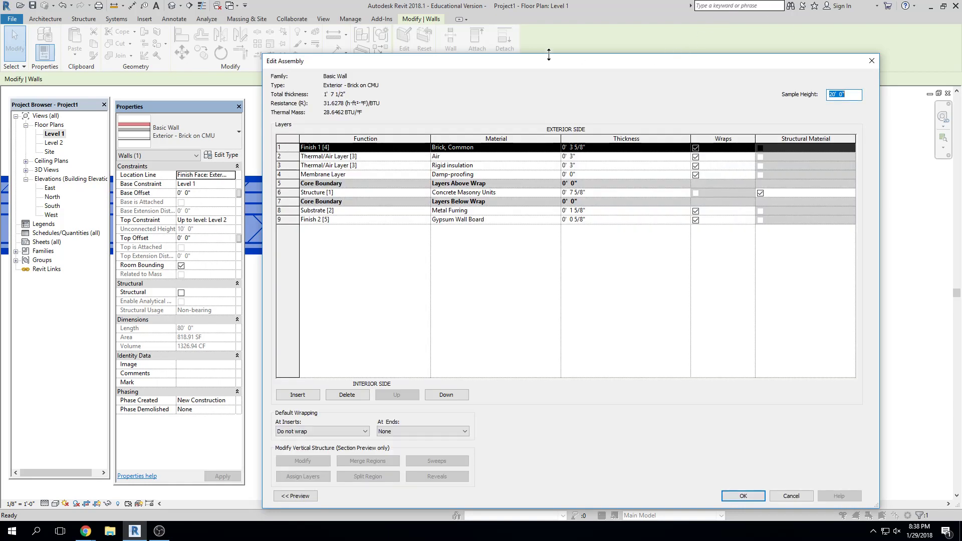
drag(549, 55, 550, 111)
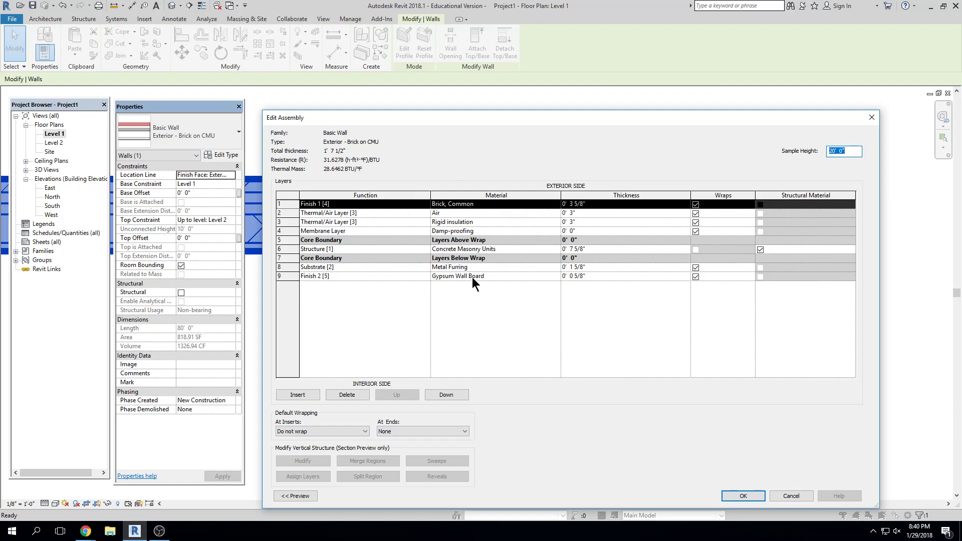
drag(466, 118, 480, 66)
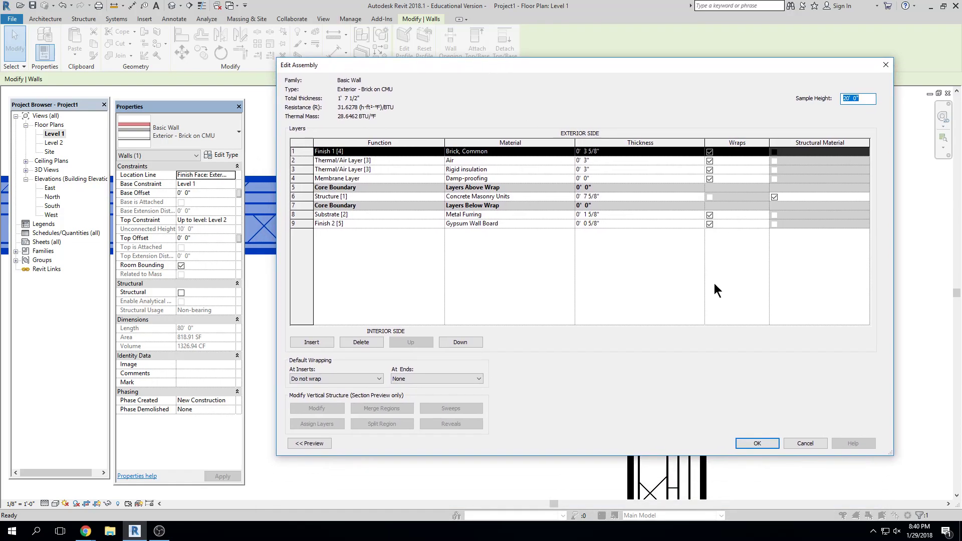
drag(891, 454, 688, 442)
drag(460, 62, 620, 63)
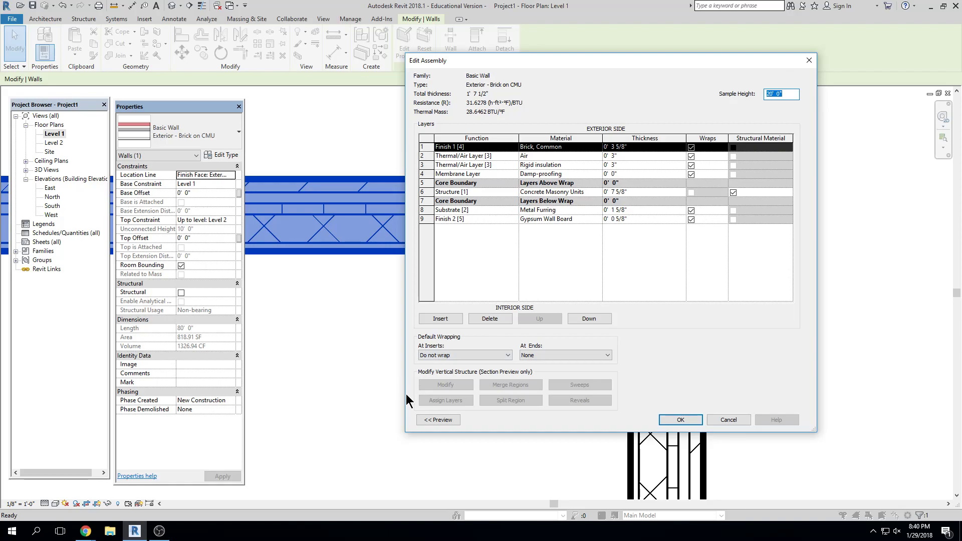
- Preview the wall assembly in plan and in close-up section view, then leave its type settings without applying changes
click(432, 421)
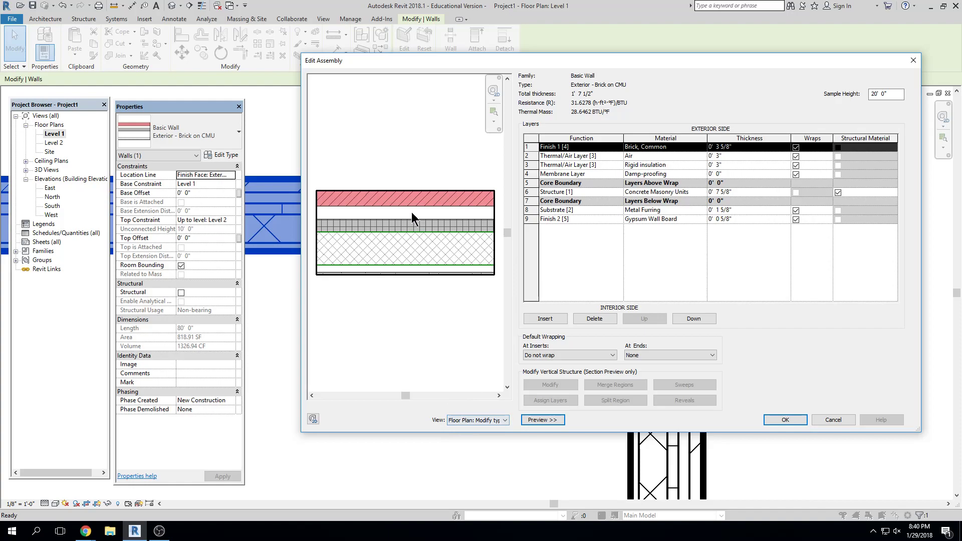
click(489, 420)
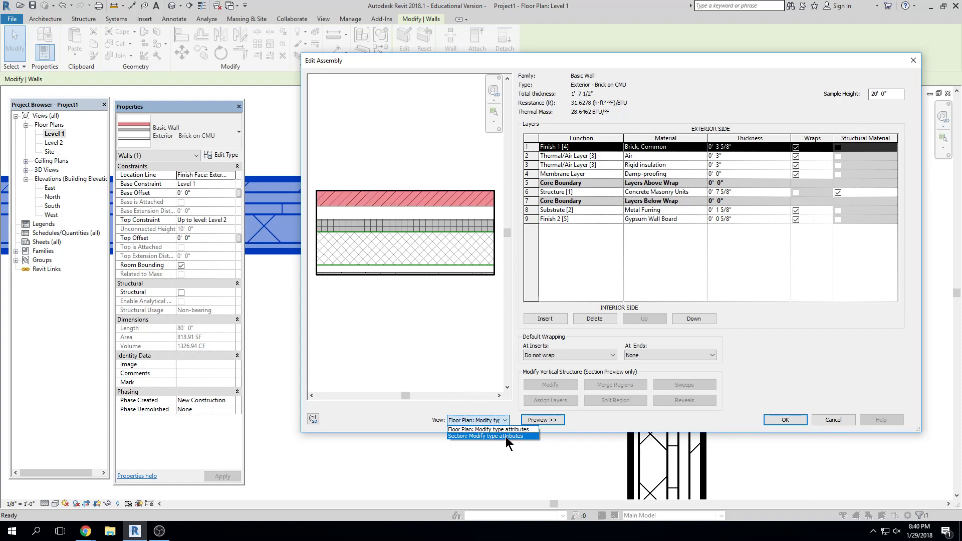
click(506, 436)
scroll(399, 365, up, 5)
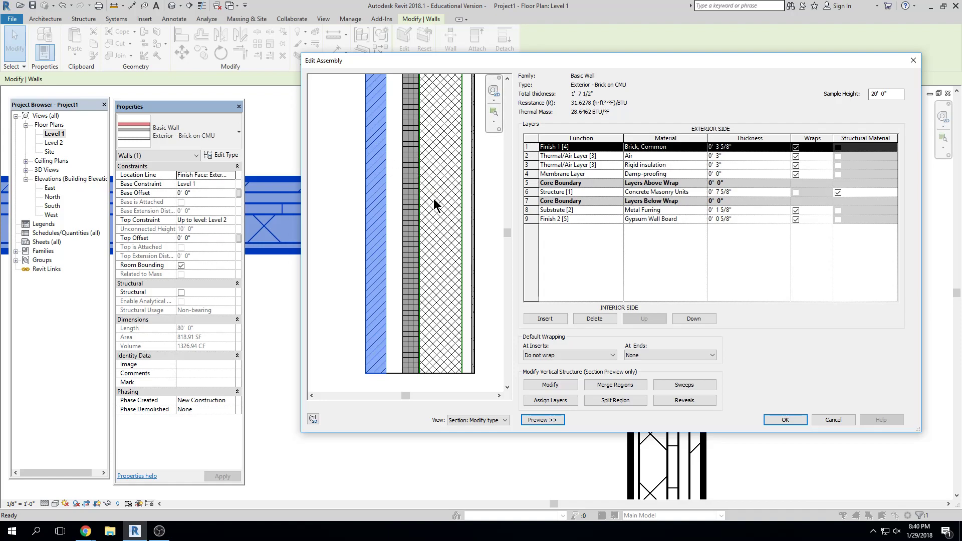
middle_drag(434, 198, 432, 209)
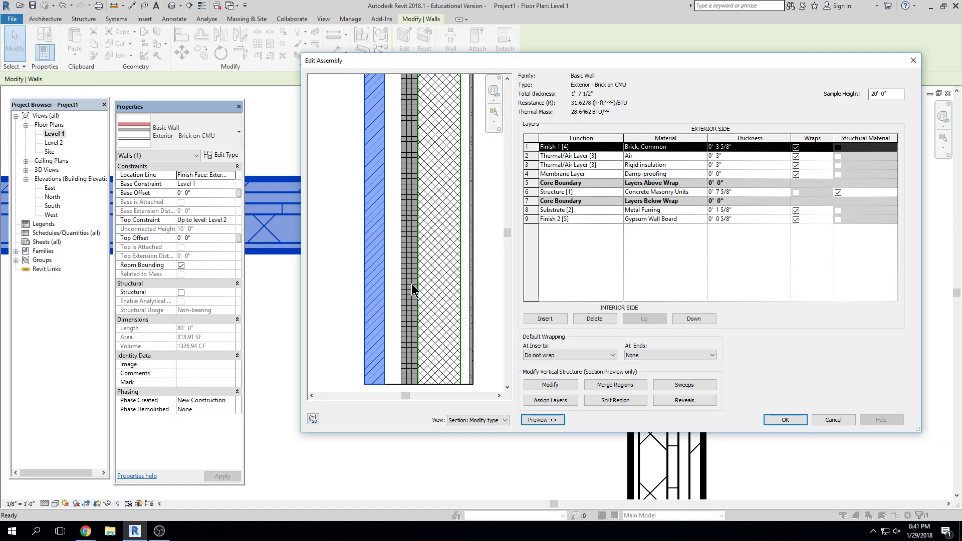
key(Escape)
key(Escape)
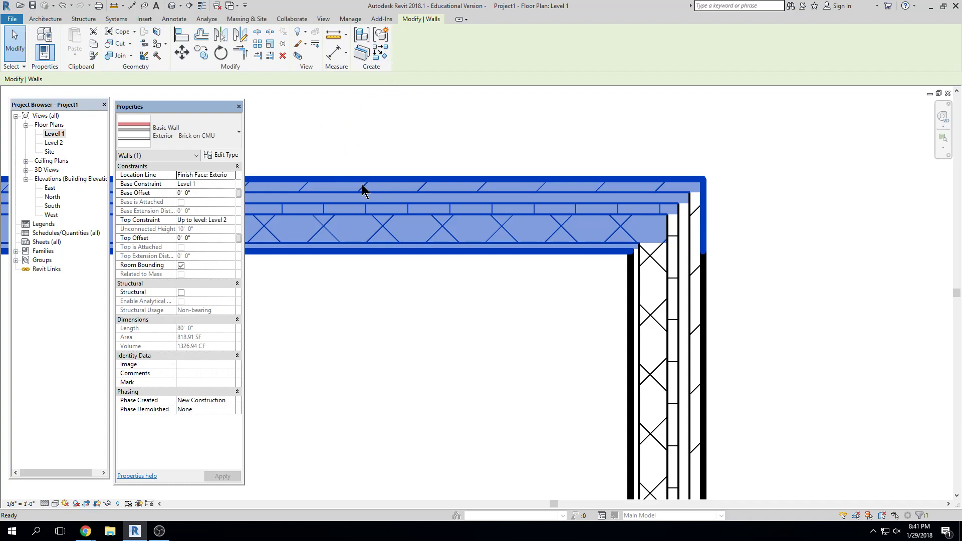
- Open the layer structure of the north wall's Exterior - Brick on CMU type and highlight its layers one by one in the preview
click(216, 160)
drag(586, 67, 542, 78)
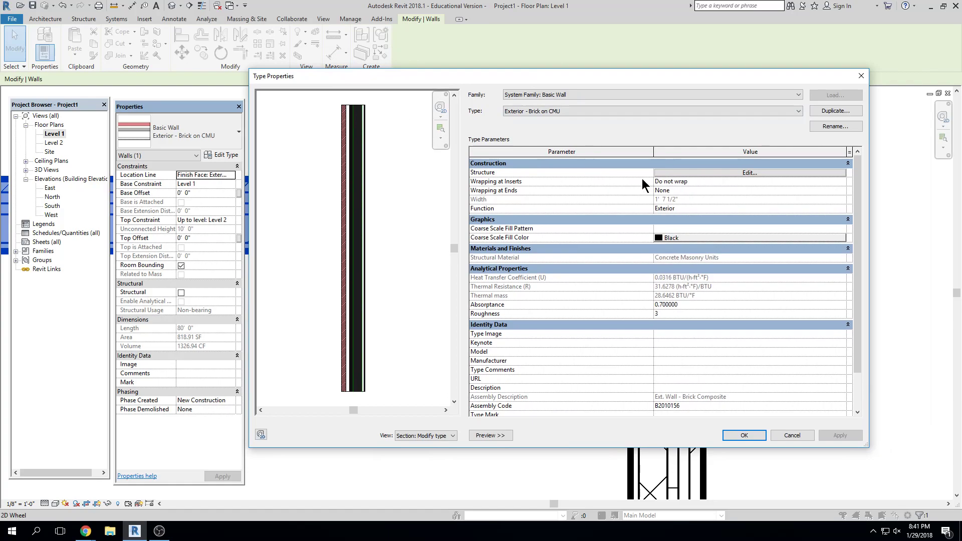
click(751, 172)
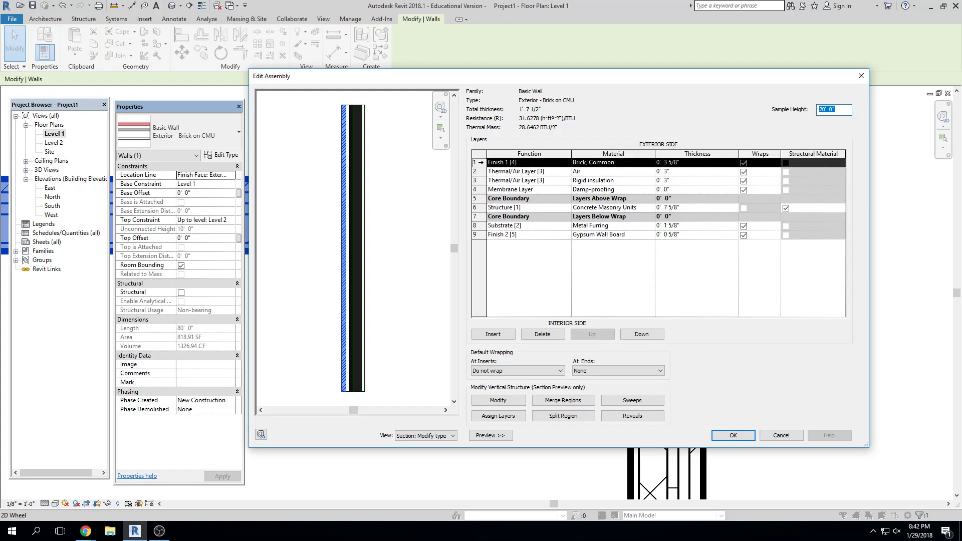
click(480, 172)
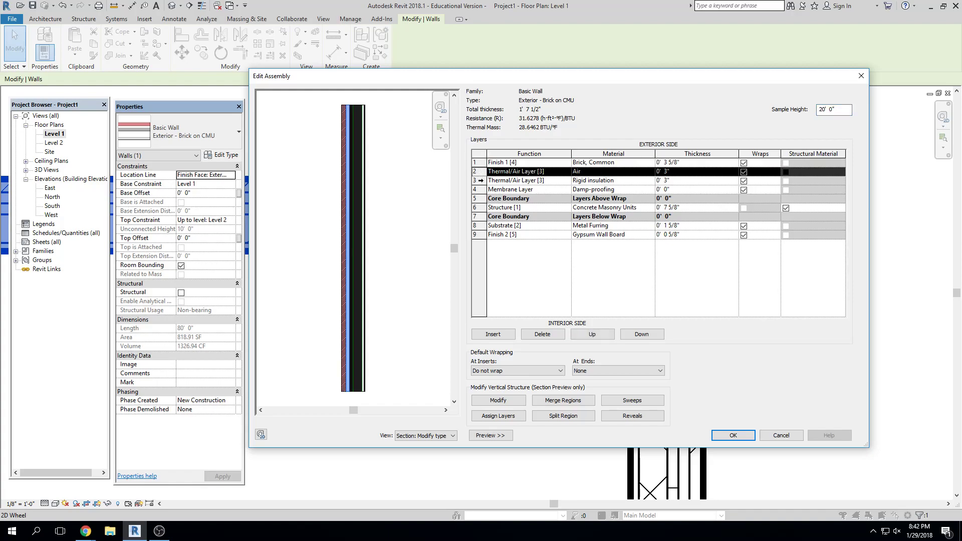
click(480, 180)
click(480, 189)
click(480, 207)
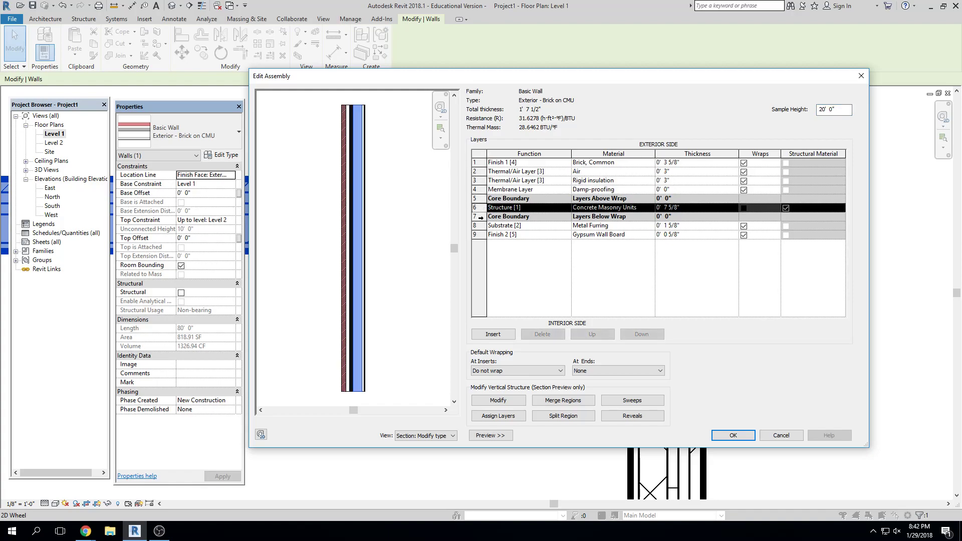
click(480, 217)
click(480, 225)
click(480, 235)
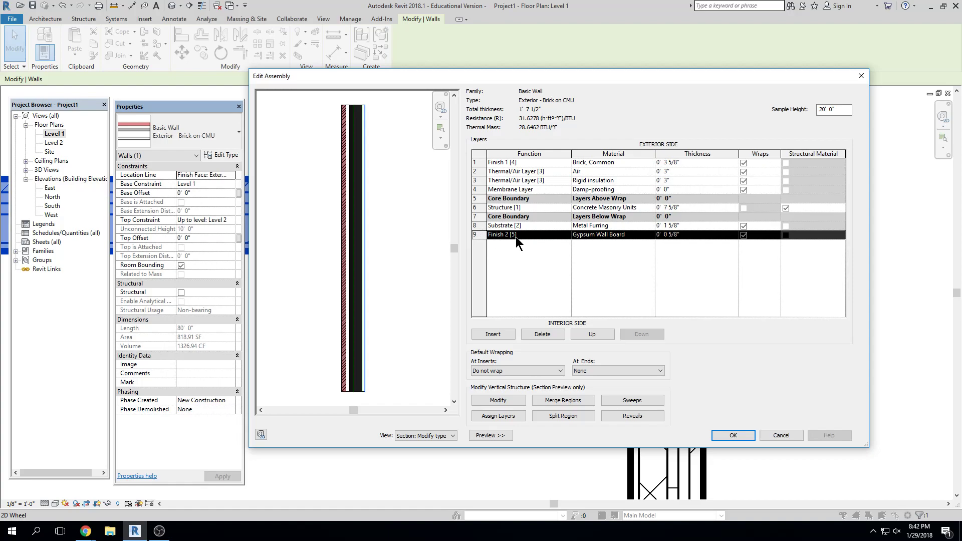
- Move the Finish 2 Gypsum Wall Board layer up through the assembly to the exterior side
click(592, 335)
click(592, 334)
click(592, 334)
click(592, 334)
click(592, 334)
click(592, 335)
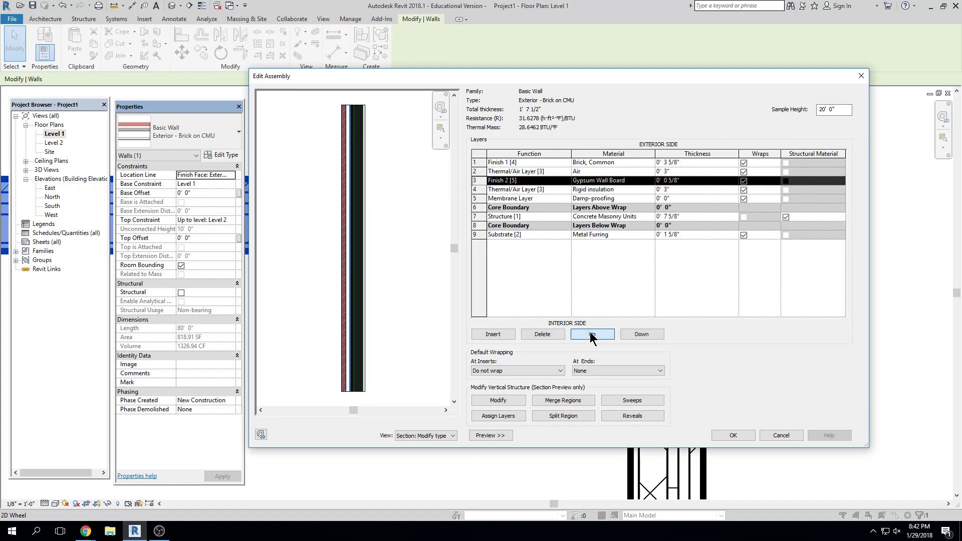
click(592, 334)
click(592, 335)
- Move the Gypsum Wall Board layer back down to the interior end, below the Metal Furring substrate
click(639, 335)
click(638, 335)
click(639, 335)
click(639, 335)
click(639, 335)
click(638, 335)
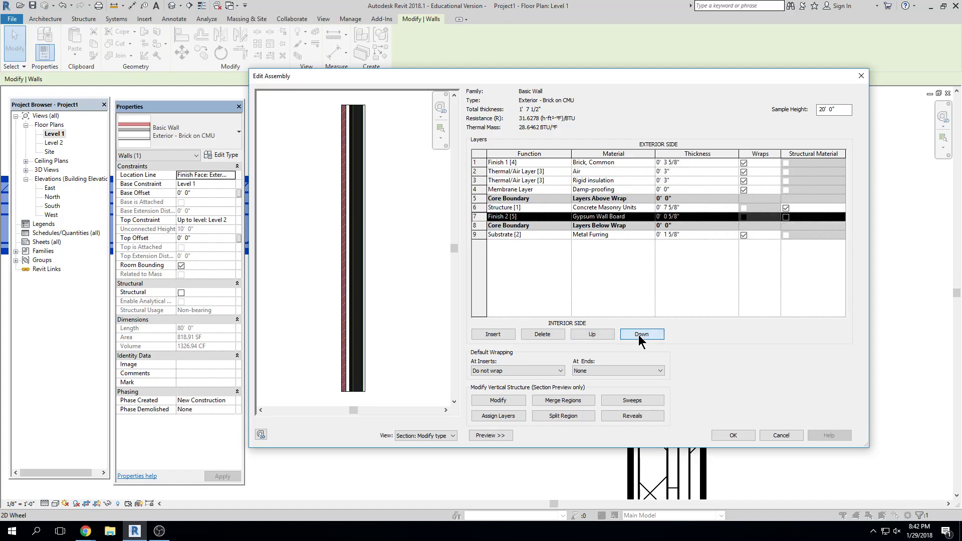
click(639, 335)
click(638, 335)
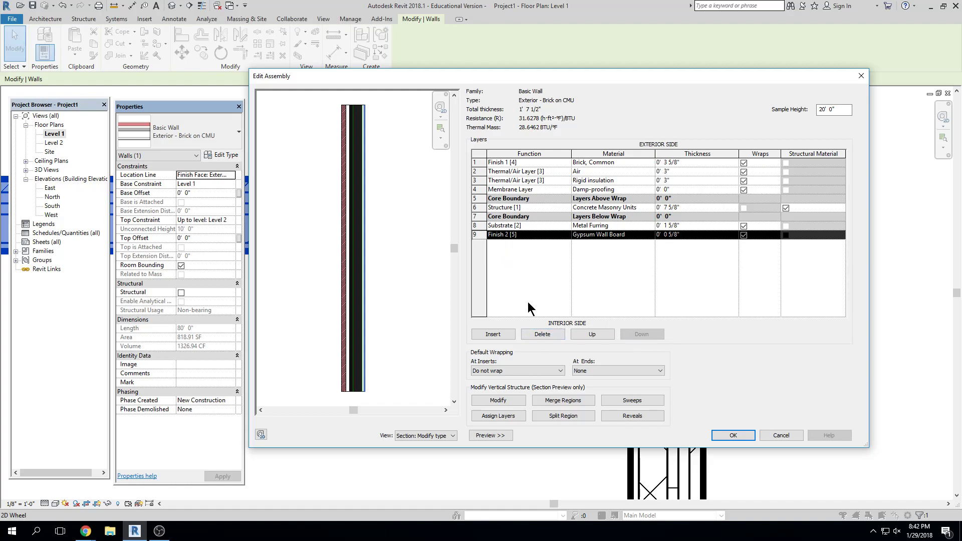
- Delete the Gypsum Wall Board layer and insert seven new layers above the Metal Furring substrate
click(541, 336)
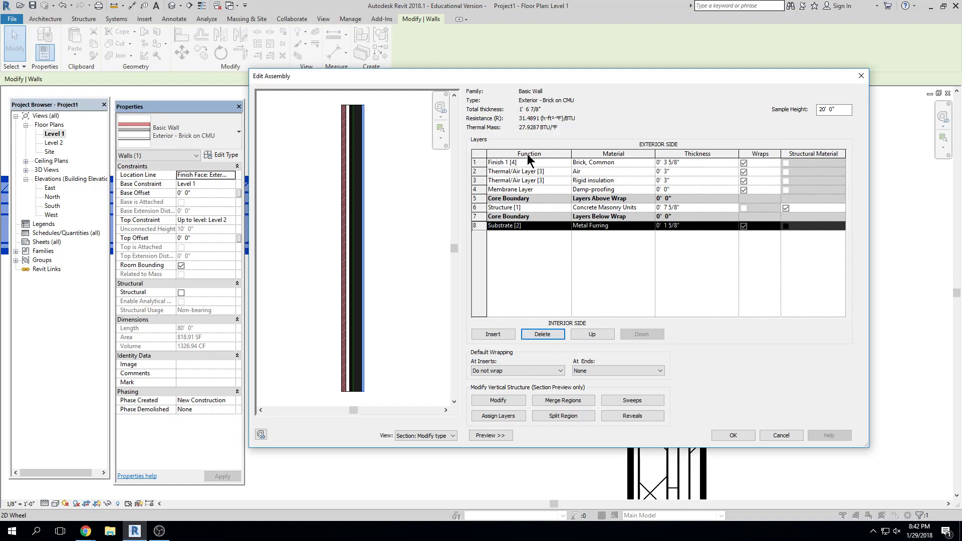
click(496, 337)
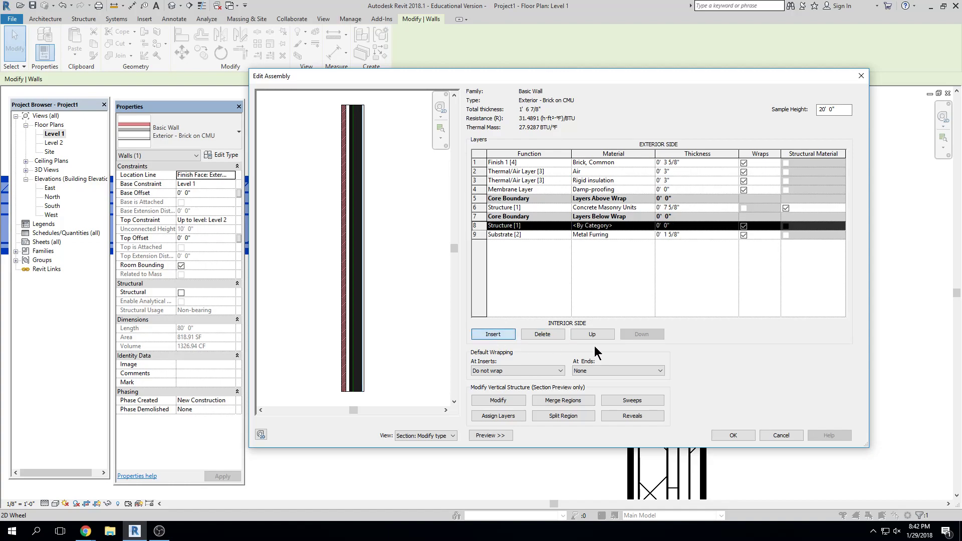
click(485, 333)
click(485, 332)
click(485, 332)
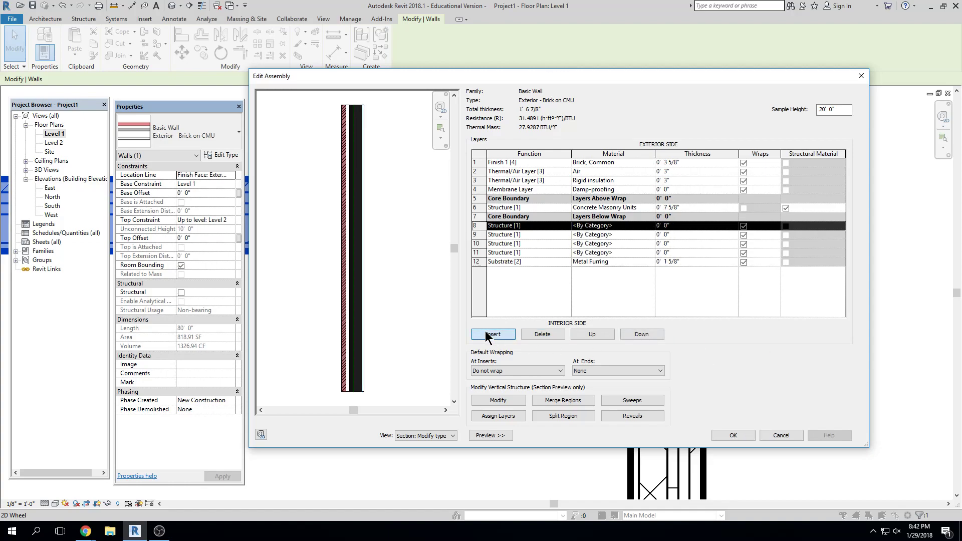
click(485, 332)
click(485, 332)
click(486, 332)
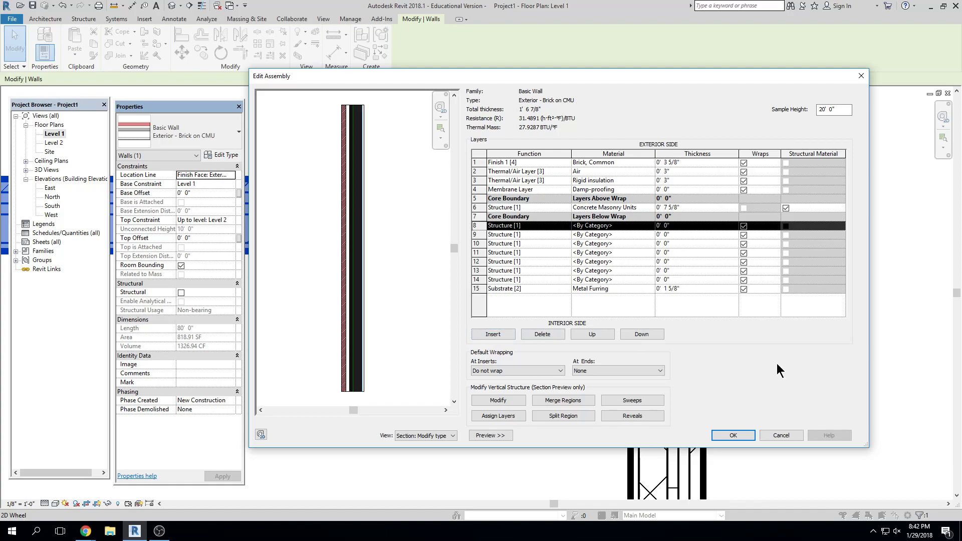
- Delete the Metal Furring substrate and six of the inserted Structure layers, then discard all assembly edits
click(642, 335)
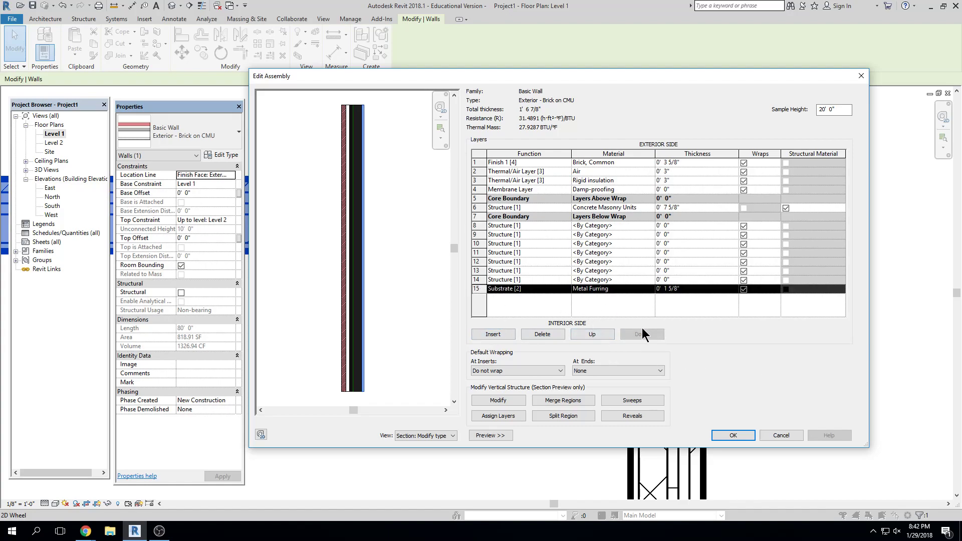
click(546, 334)
click(546, 335)
click(547, 334)
click(546, 334)
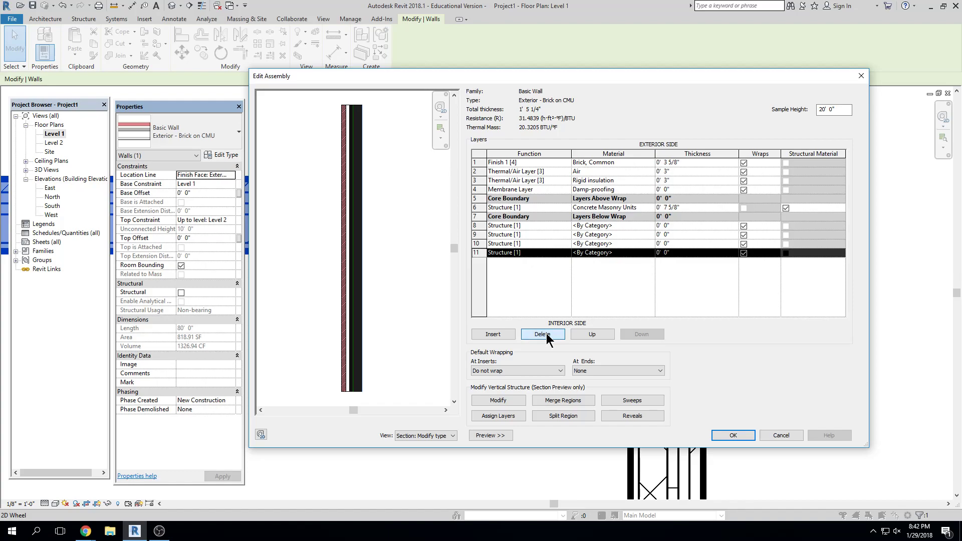
click(547, 334)
click(546, 334)
click(547, 335)
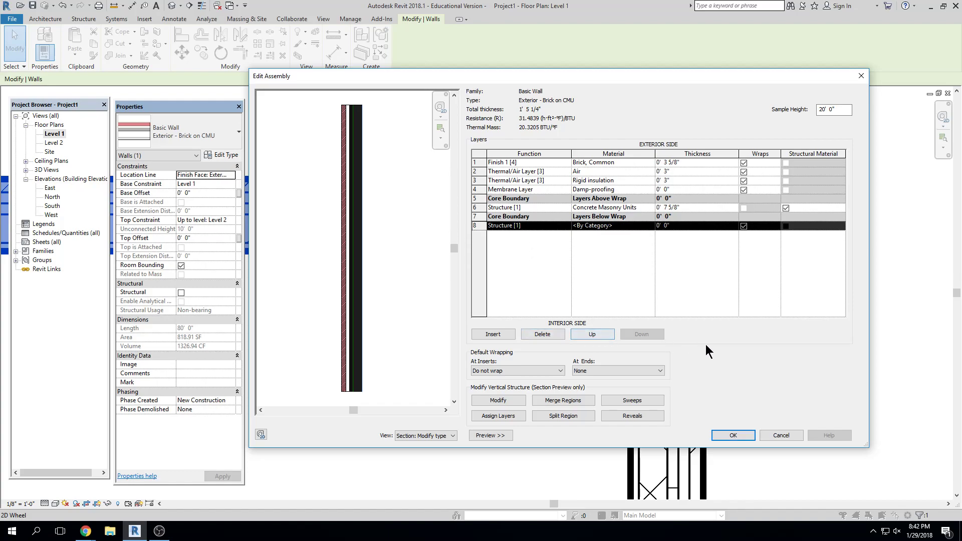
click(777, 434)
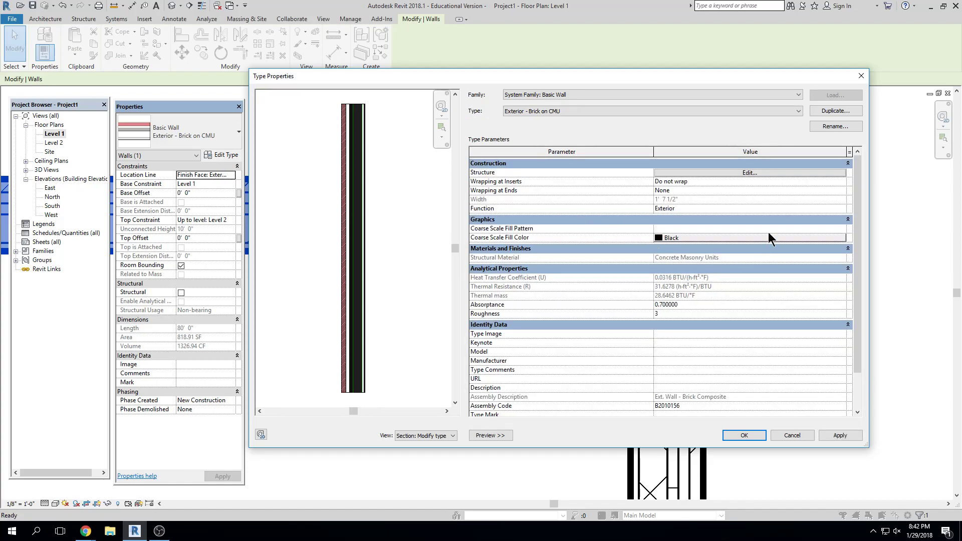
- Reopen the wall type's structure, switch its preview to floor plan and select the Concrete Masonry Units layer
click(757, 175)
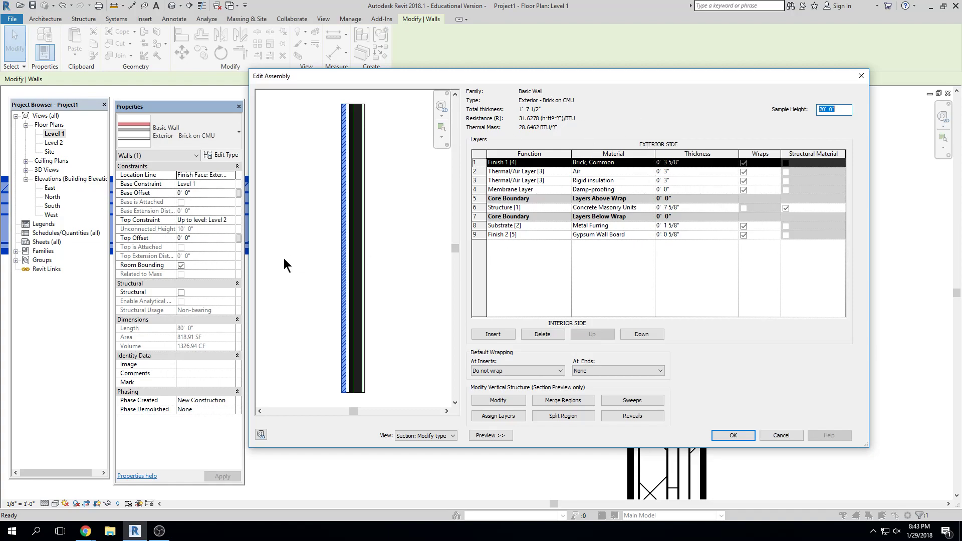
click(451, 439)
click(451, 444)
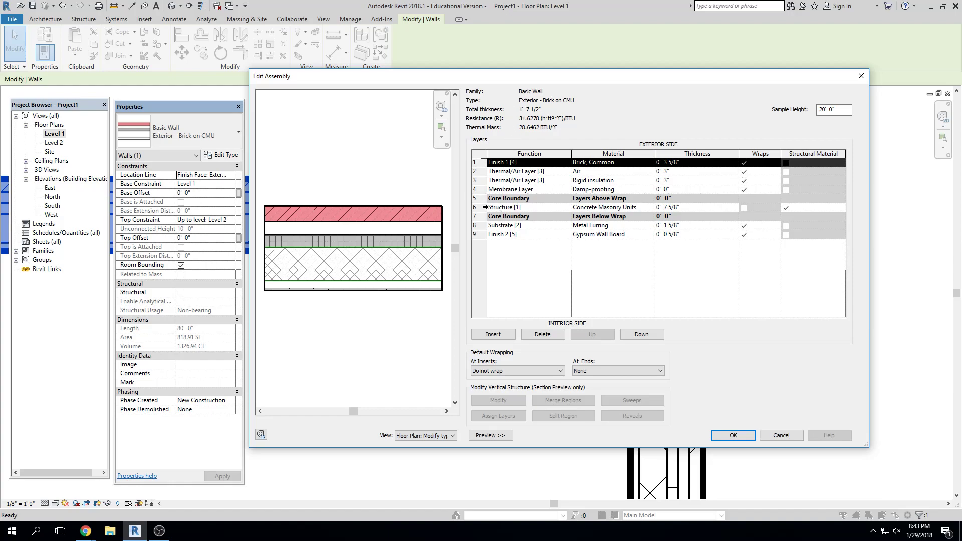
click(486, 207)
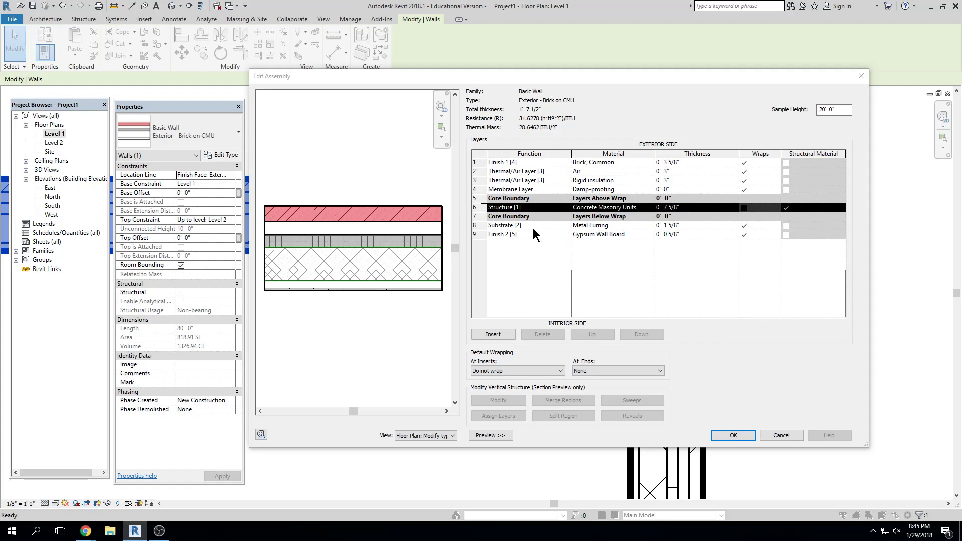
- Review the function choices available for the exterior Brick, Common layer without changing its function
click(564, 162)
click(566, 163)
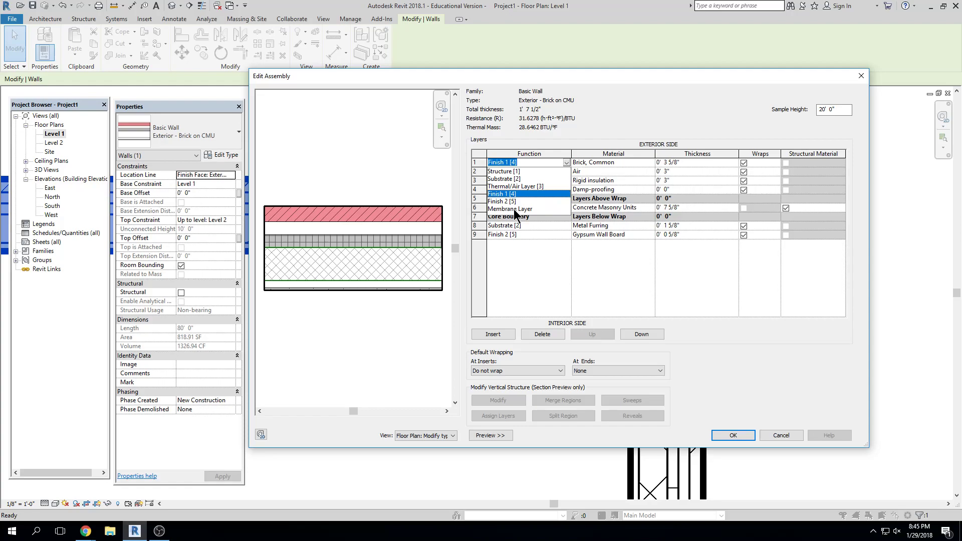
click(657, 276)
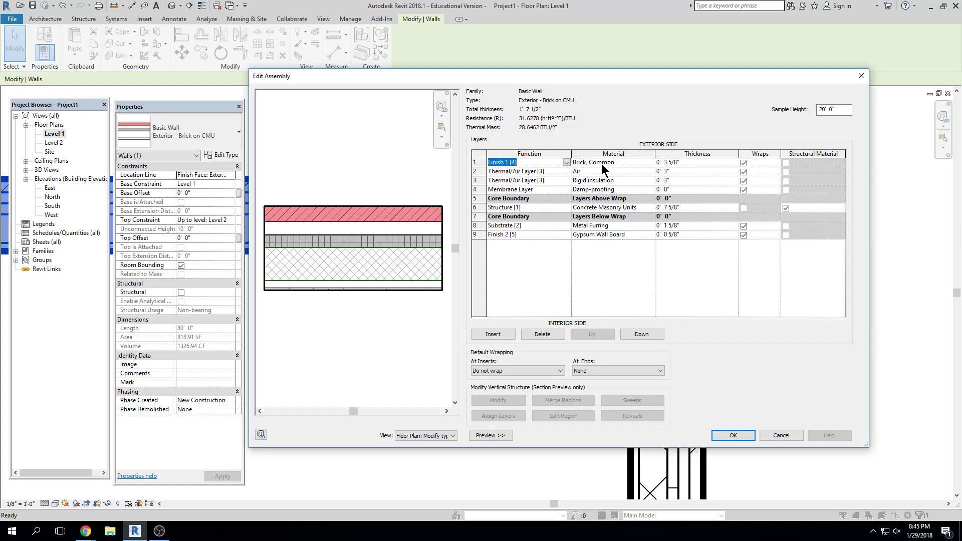
- Open the material choices for the exterior brick layer, browse the project materials and inspect Glass
click(630, 163)
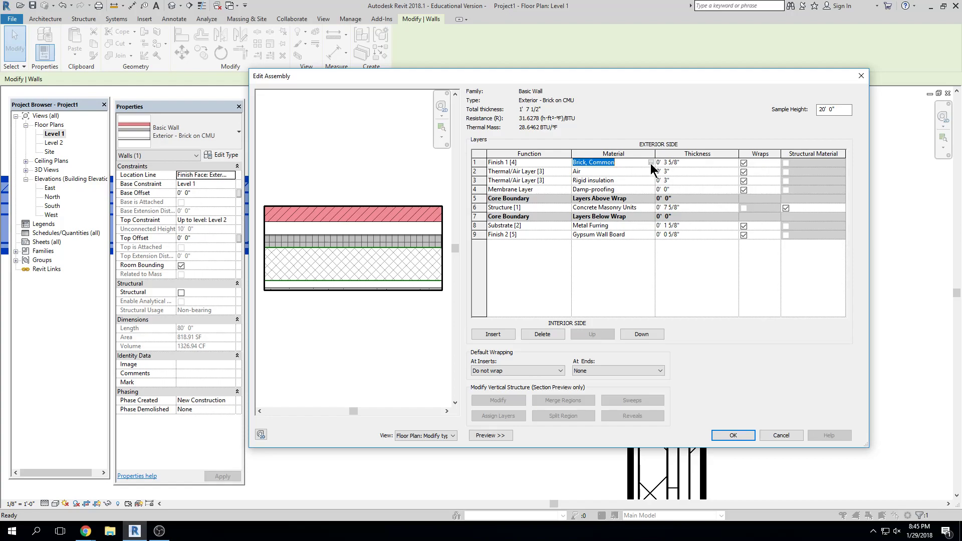
click(651, 162)
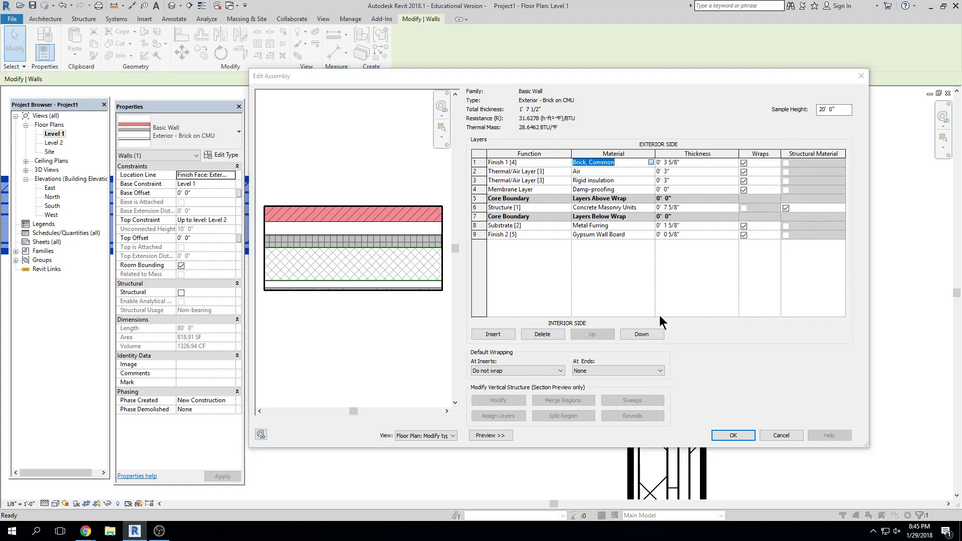
scroll(441, 181, down, 1)
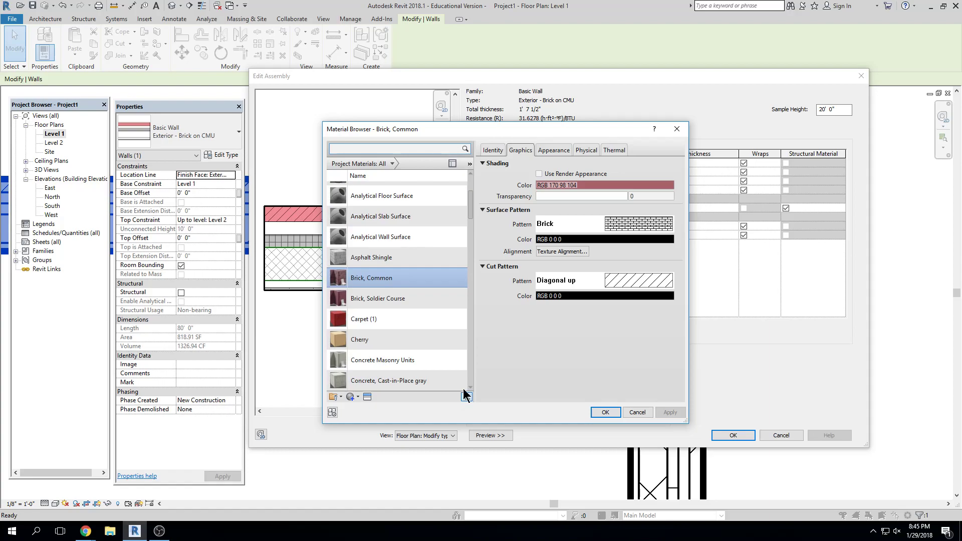
scroll(471, 211, down, 5)
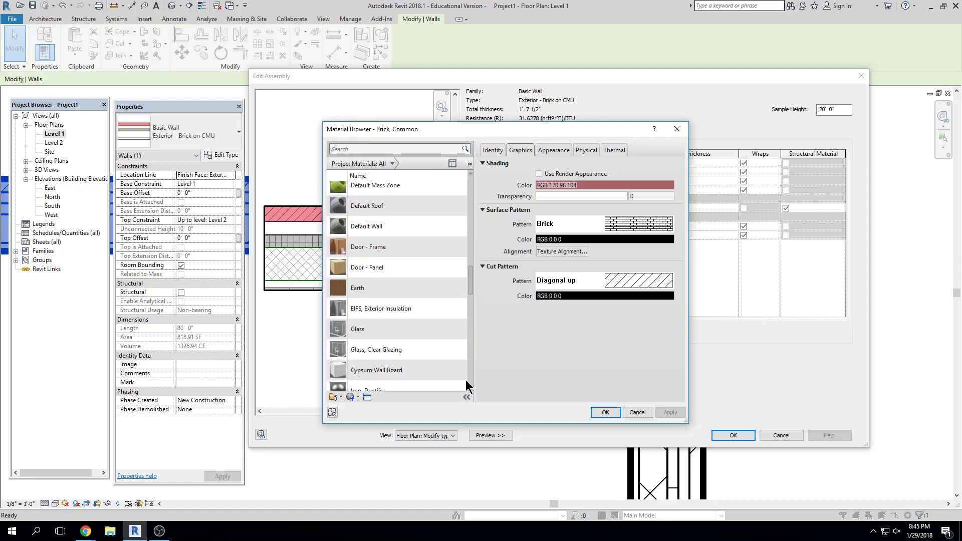
click(376, 329)
drag(470, 291, 473, 170)
scroll(474, 199, down, 3)
scroll(474, 196, up, 3)
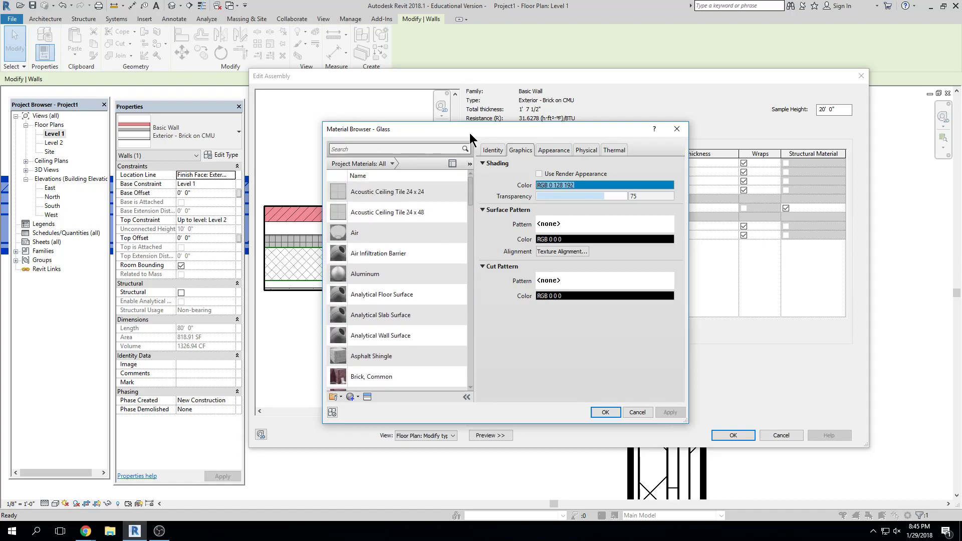
- Search the materials for "brick" and assign Brick, Common to the exterior Finish 1 layer
click(448, 147)
text(brc)
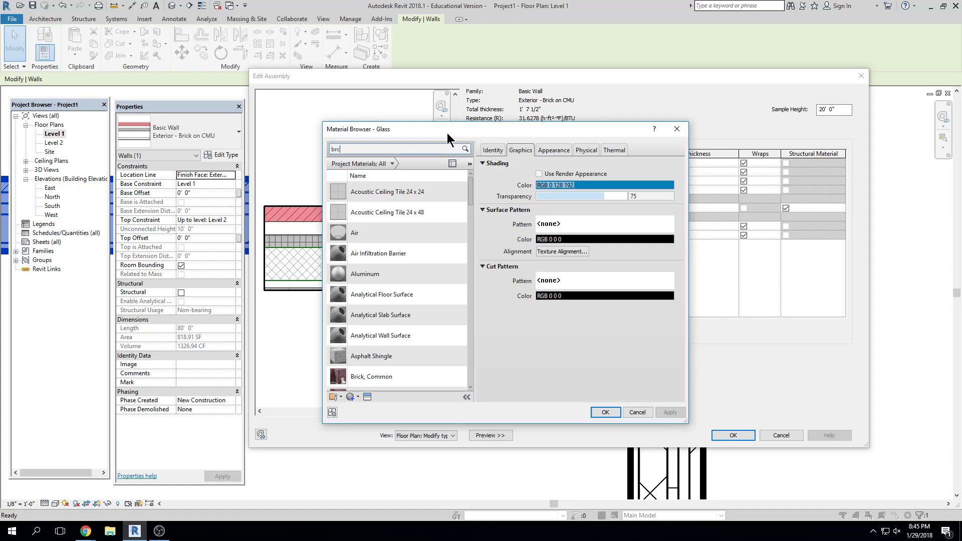
key(BackSpace)
text(ick)
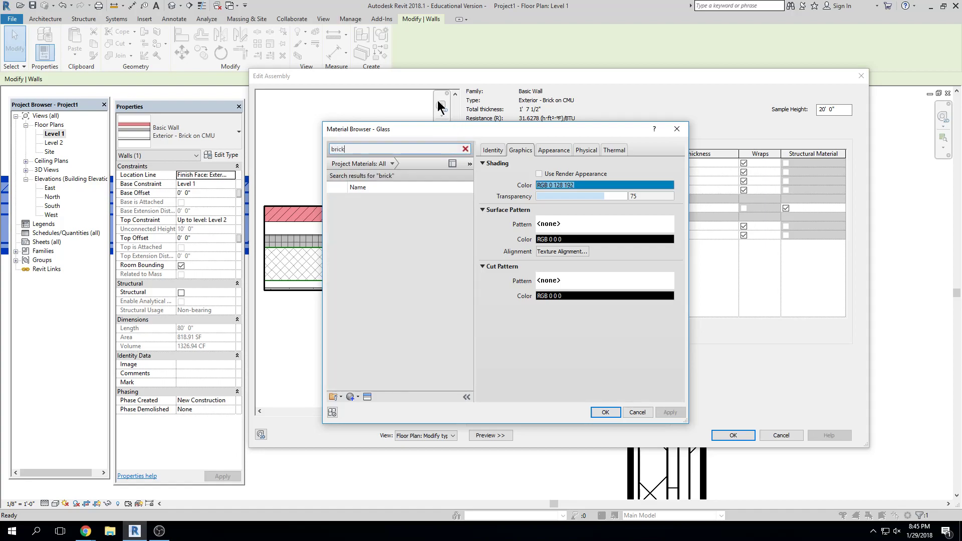
click(407, 199)
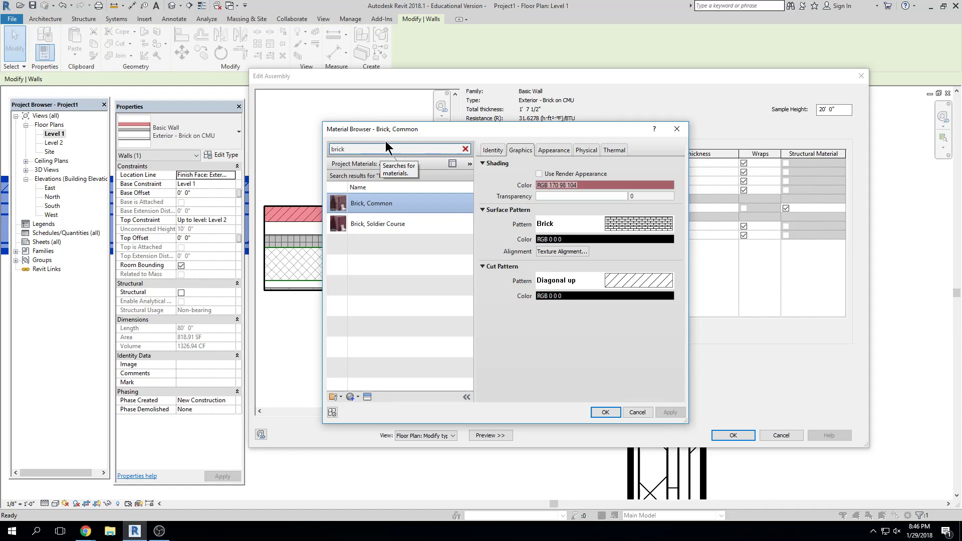
key(Return)
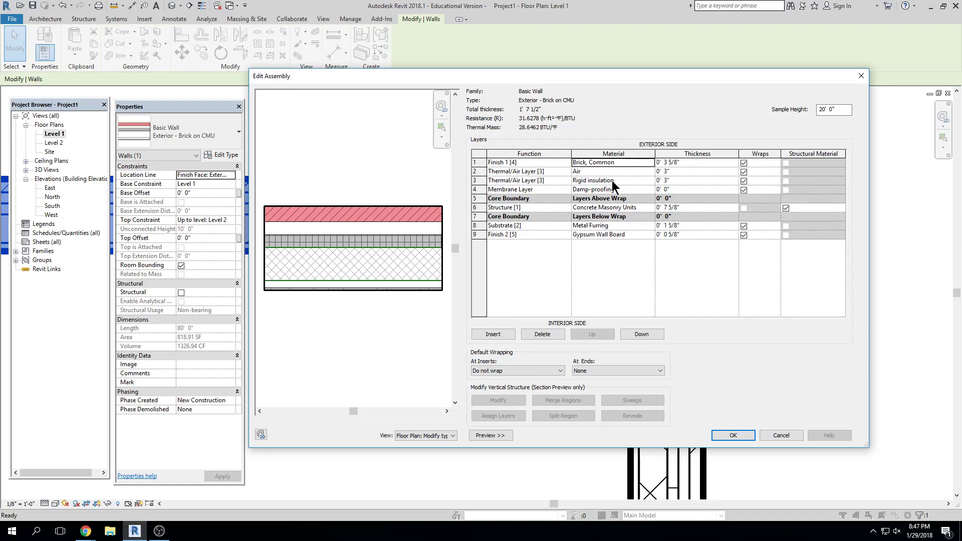
- Open the material choices for the Structure layer, search for "soft" and select Softwood, Lumber
click(587, 207)
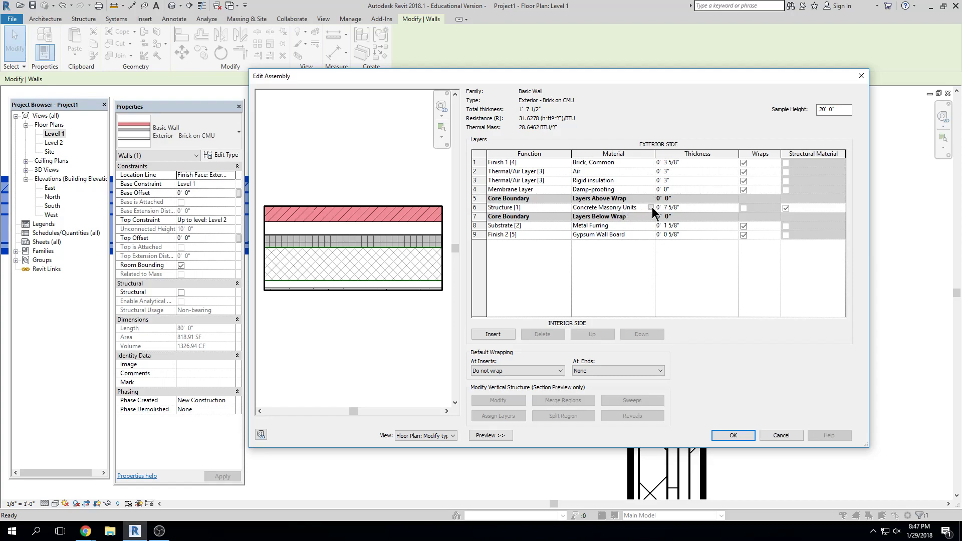
click(651, 208)
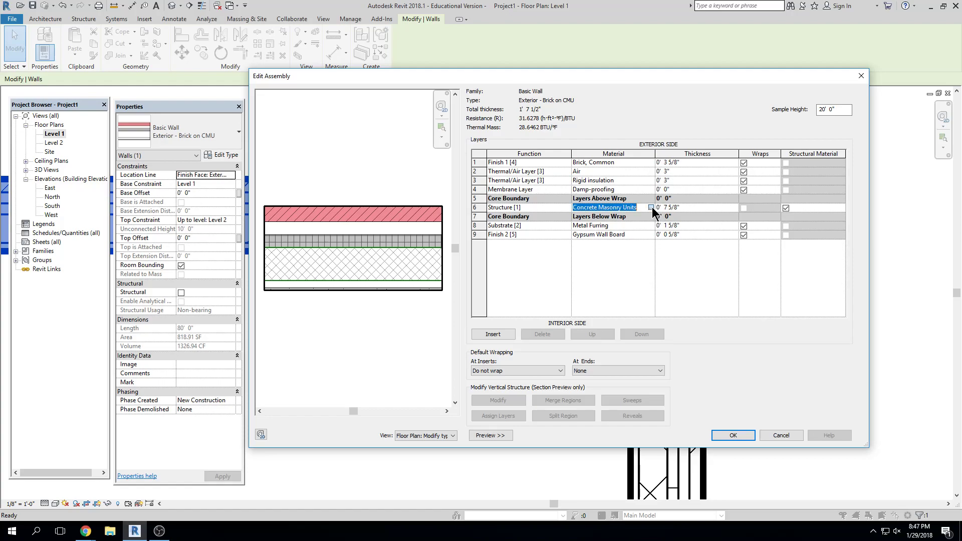
click(651, 208)
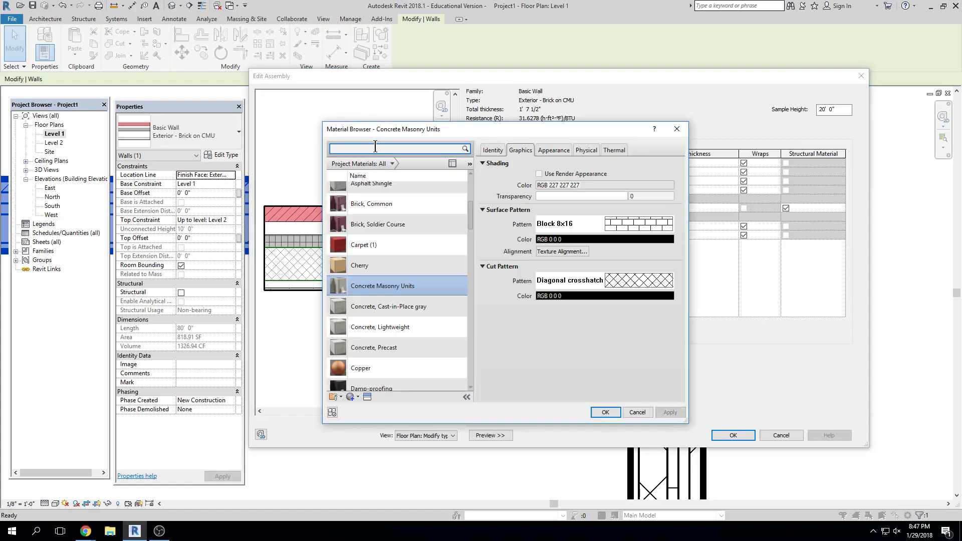
text(soft)
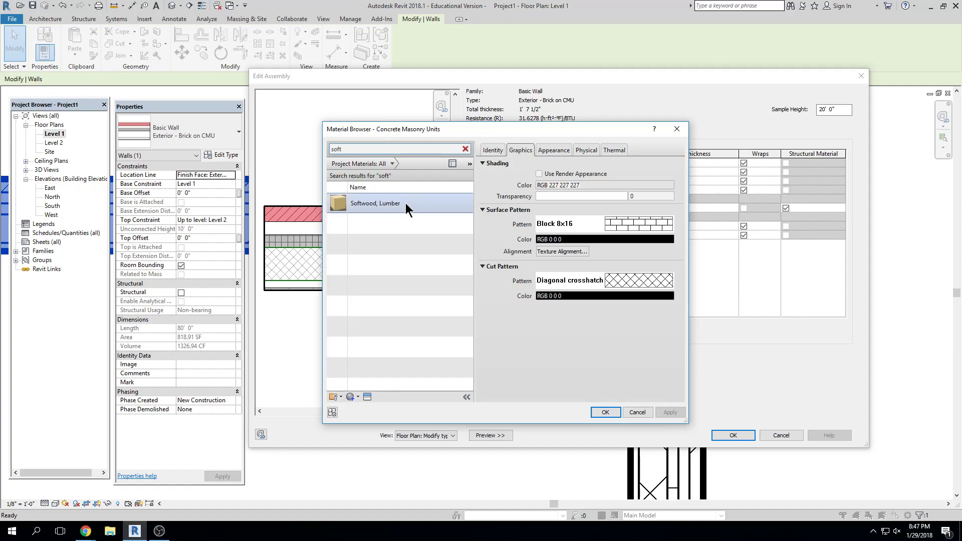
click(409, 204)
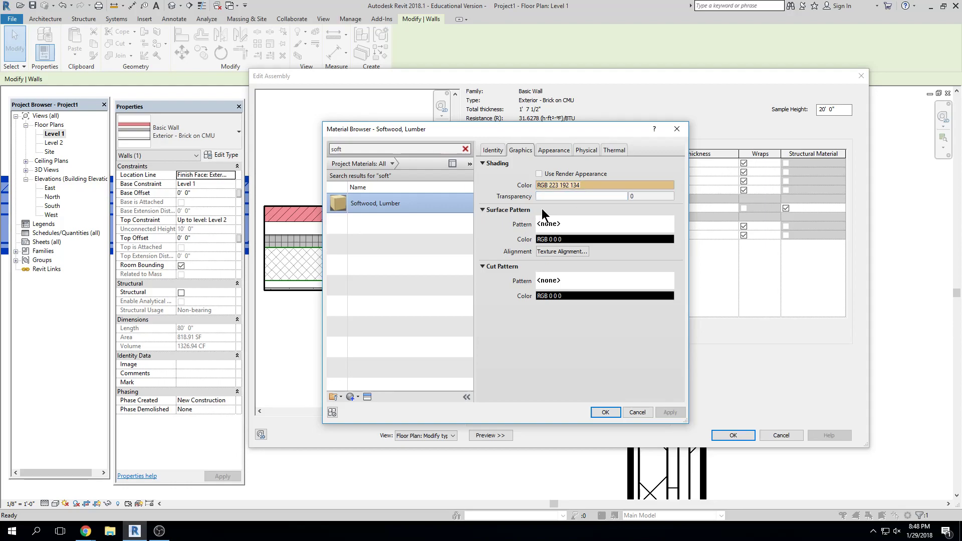
- Set the surface pattern of Softwood, Lumber to the Wood 3 drafting pattern
click(576, 220)
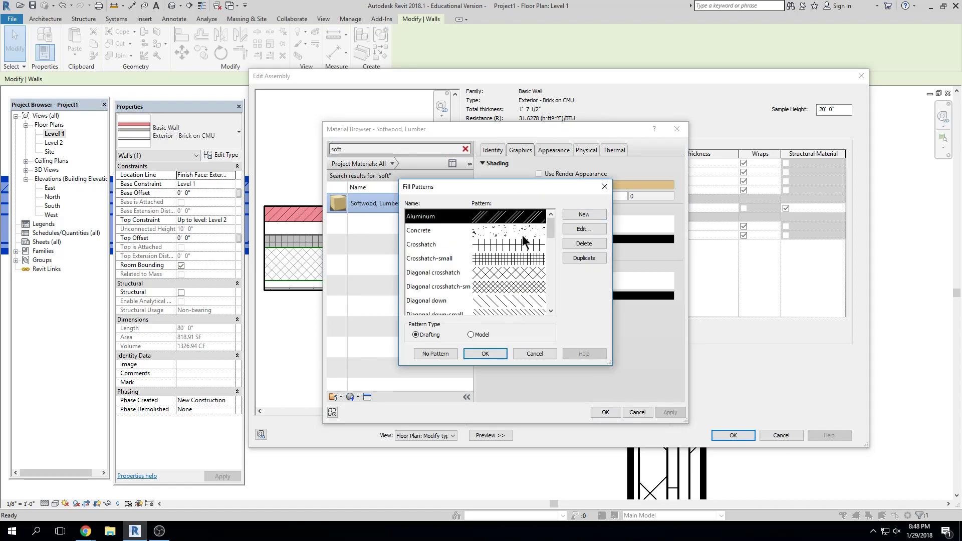
drag(544, 230, 547, 302)
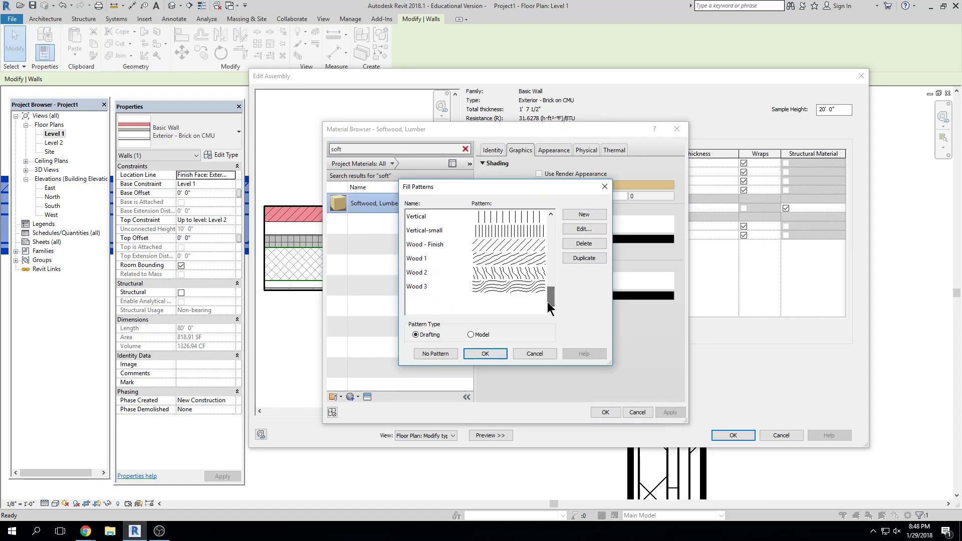
click(509, 271)
click(506, 289)
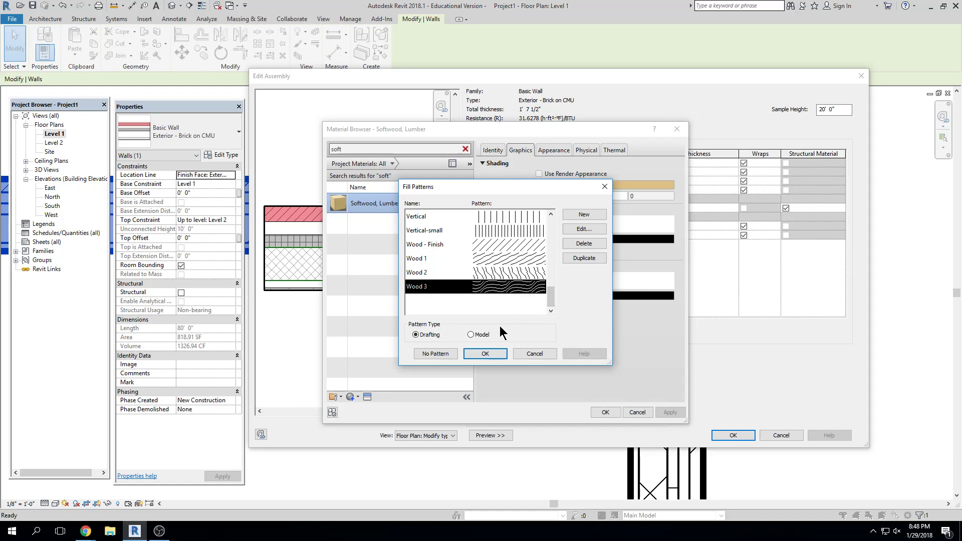
click(498, 355)
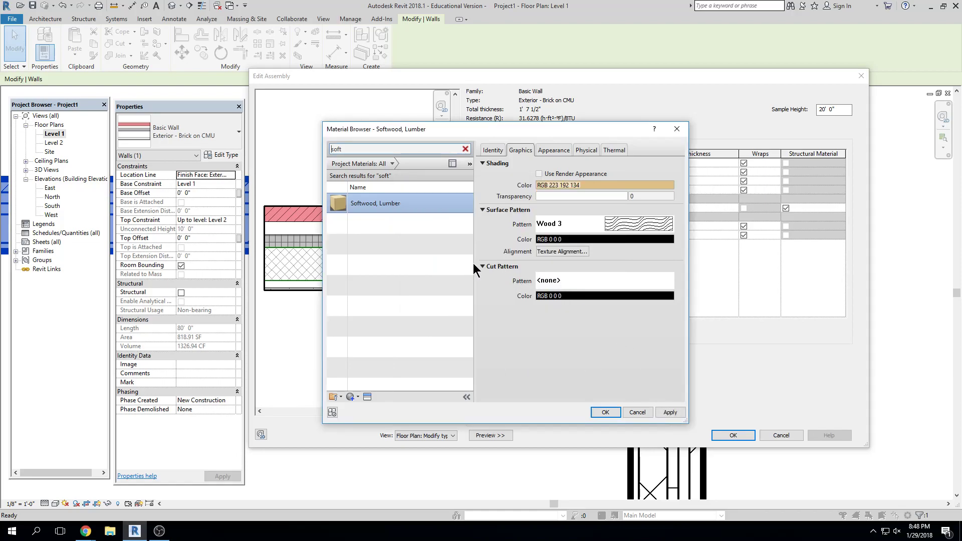
- Set the cut pattern of Softwood, Lumber to Solid fill and assign the material to the Structure layer
click(581, 279)
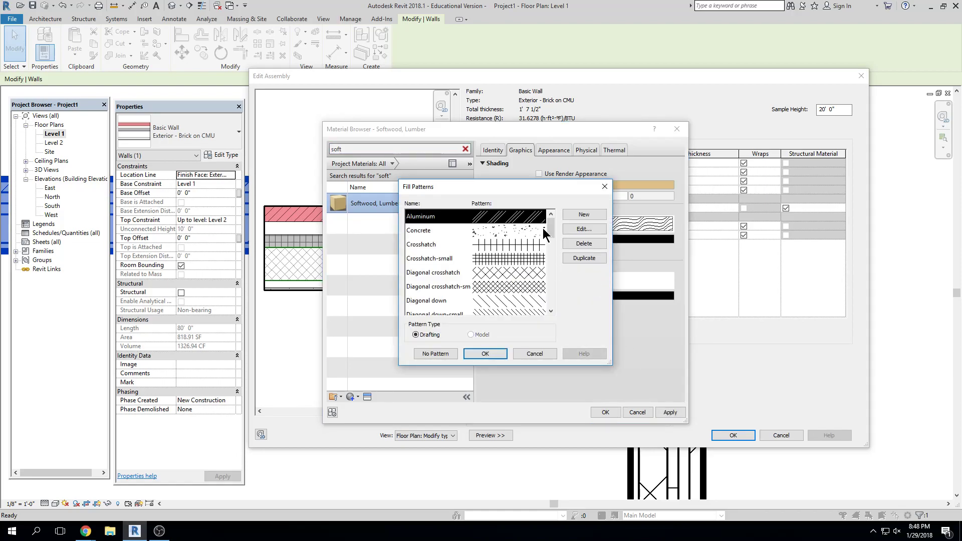
drag(550, 230, 550, 285)
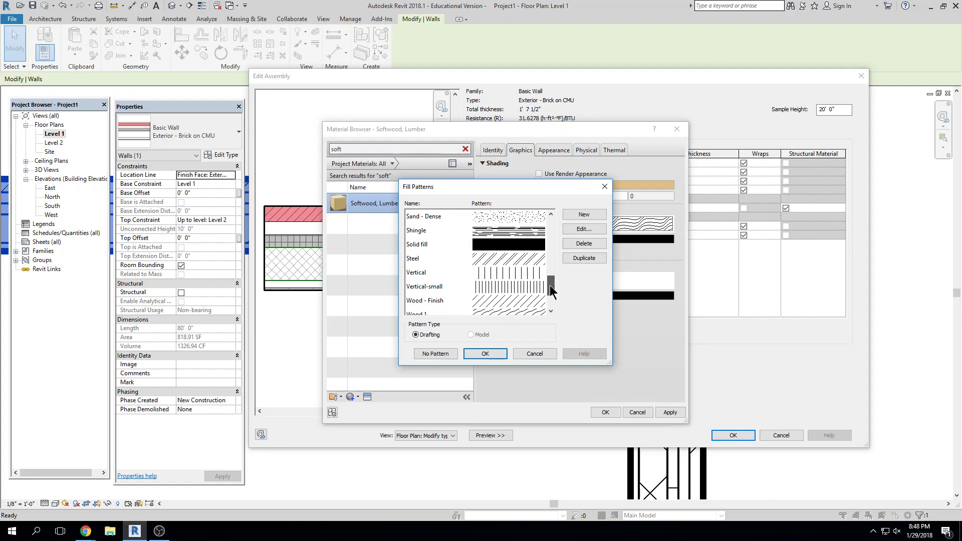
click(478, 243)
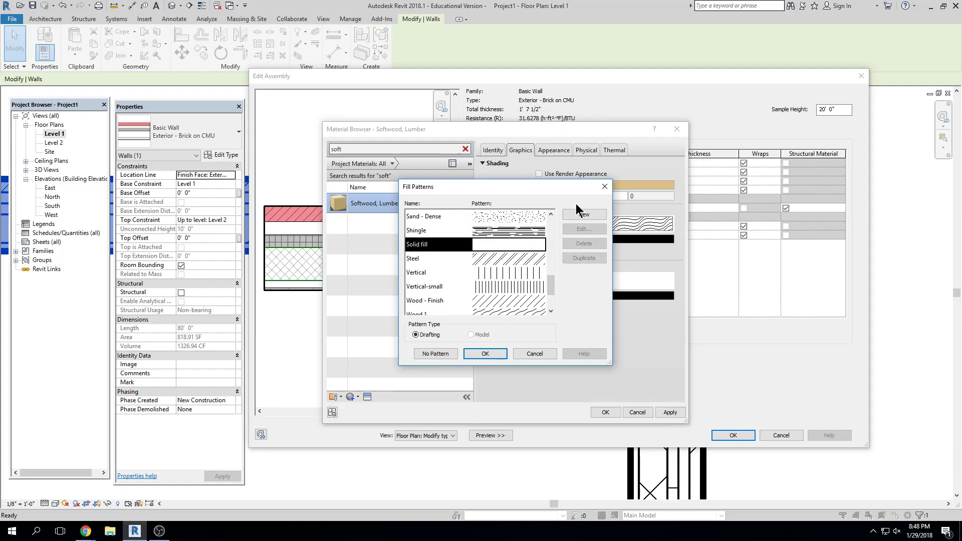
click(506, 352)
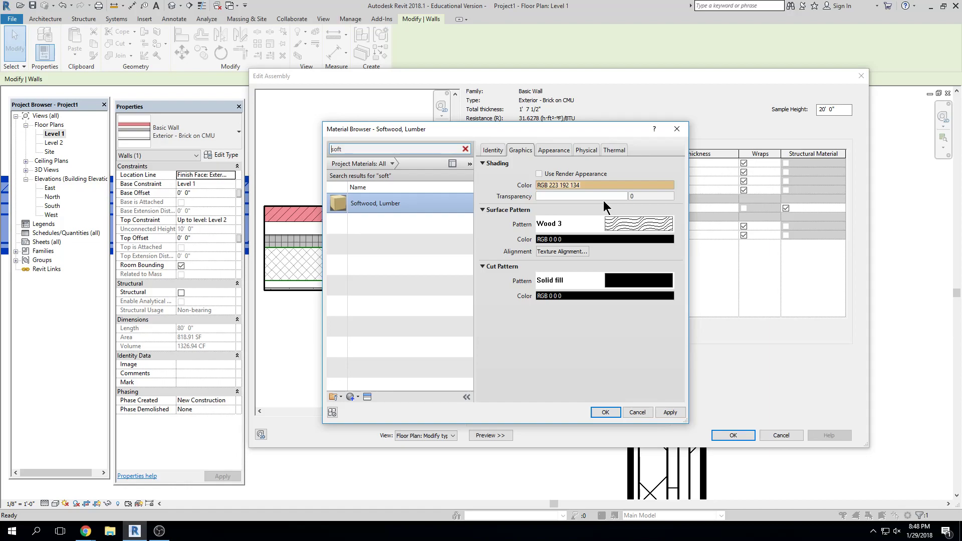
click(606, 414)
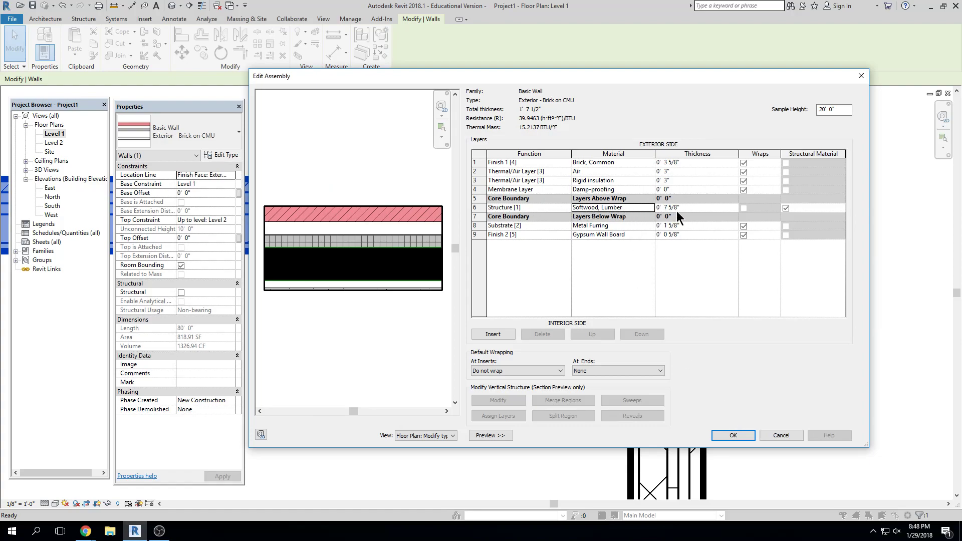
- Set the thickness of the Softwood, Lumber structure layer to 0' 3 1/2"
click(728, 208)
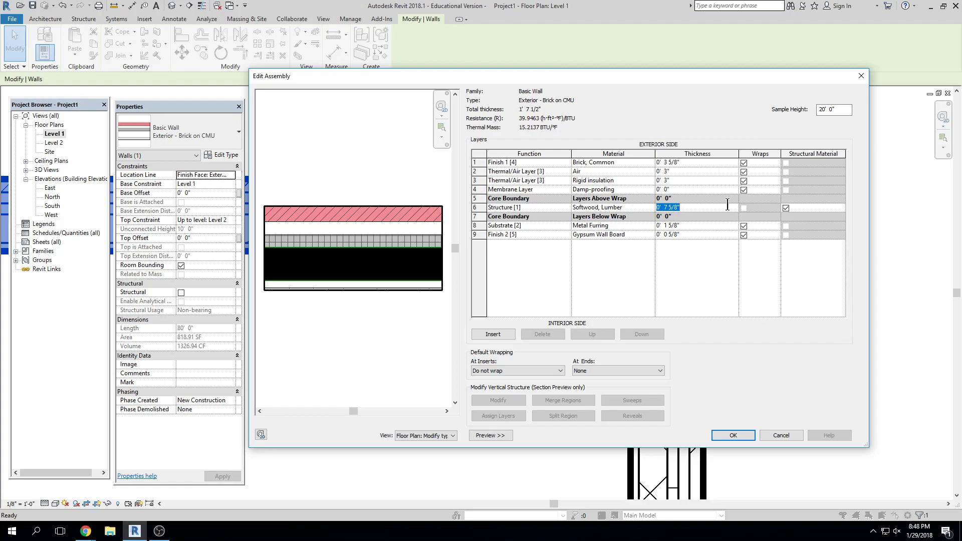
text(0 3.5)
click(717, 271)
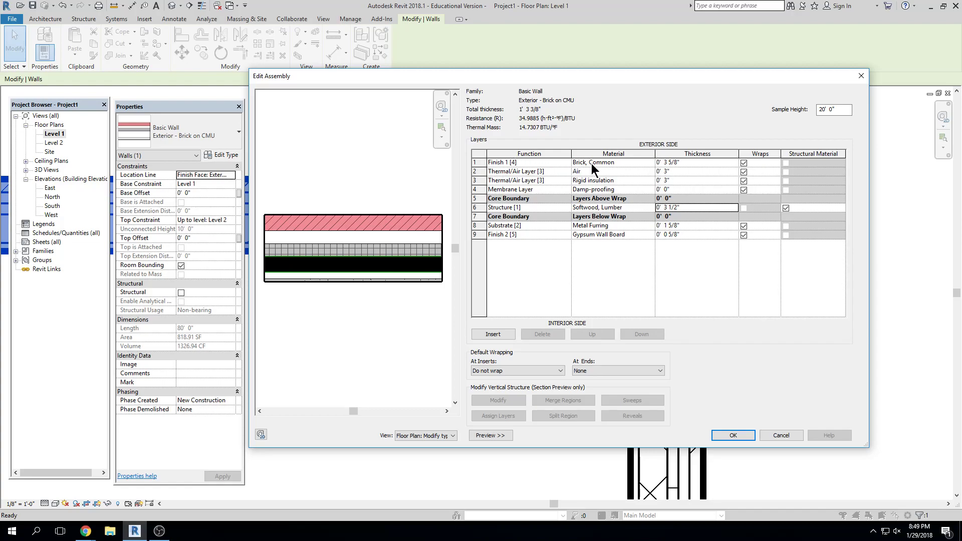
- Open the material choices for the exterior Brick, Common layer and search the project materials for "stone"
click(637, 163)
click(652, 162)
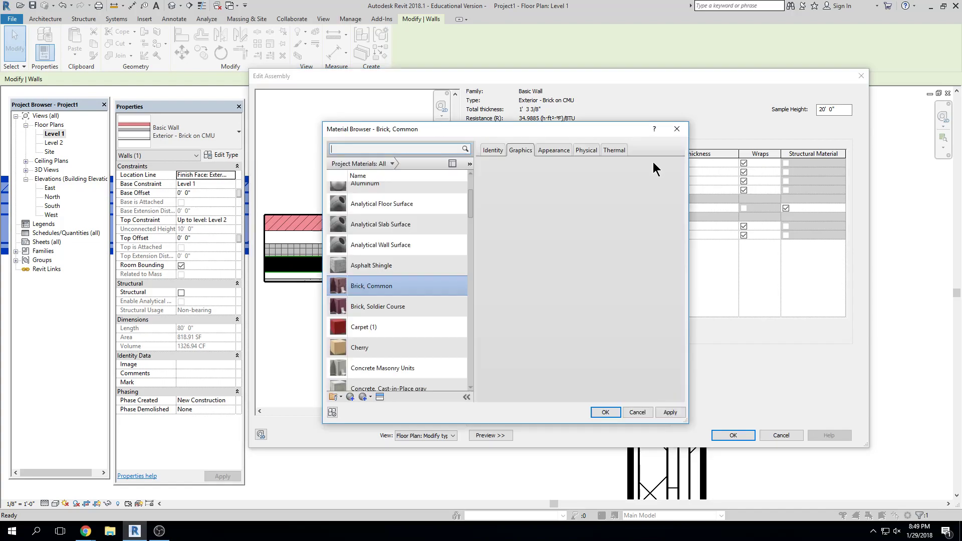
click(385, 148)
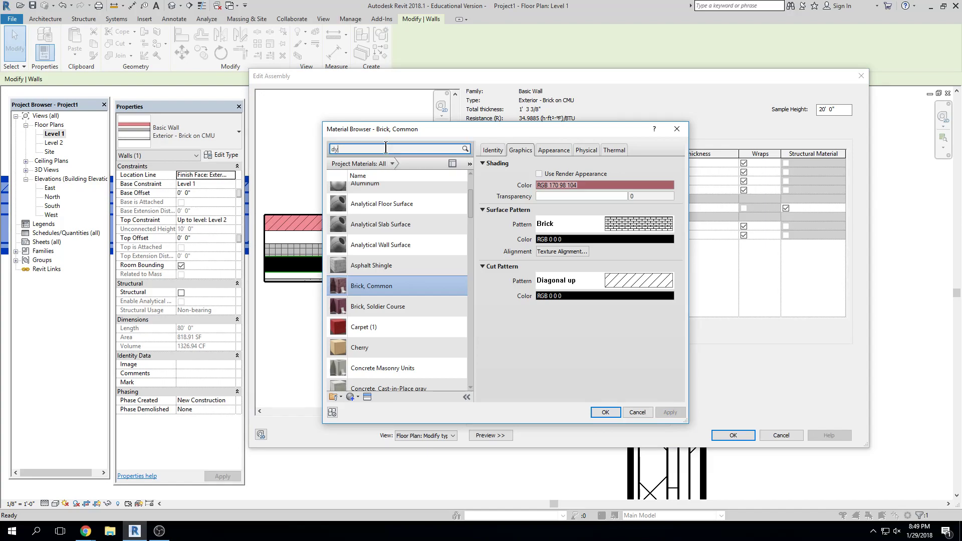
text(stone)
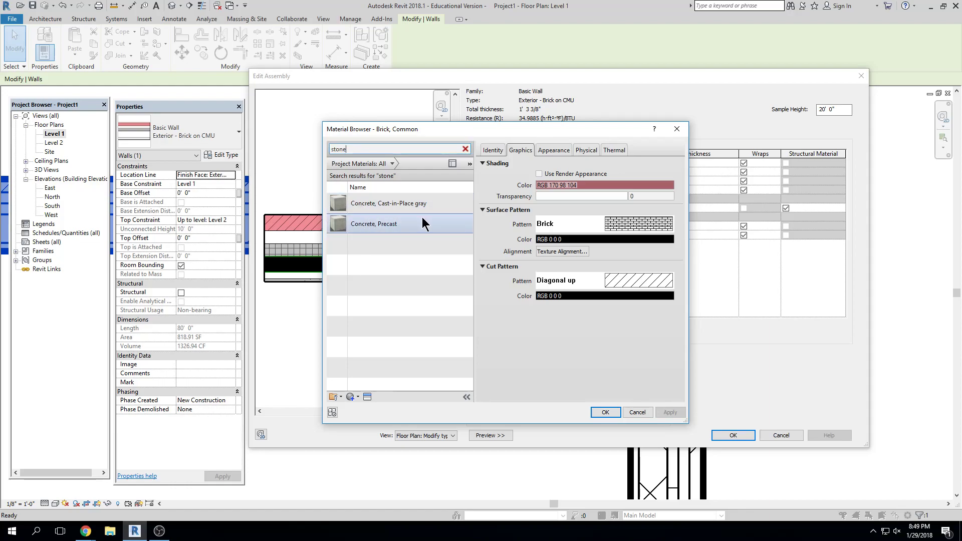
- Create a new blank material in the project and review the options for creating or duplicating materials
click(358, 399)
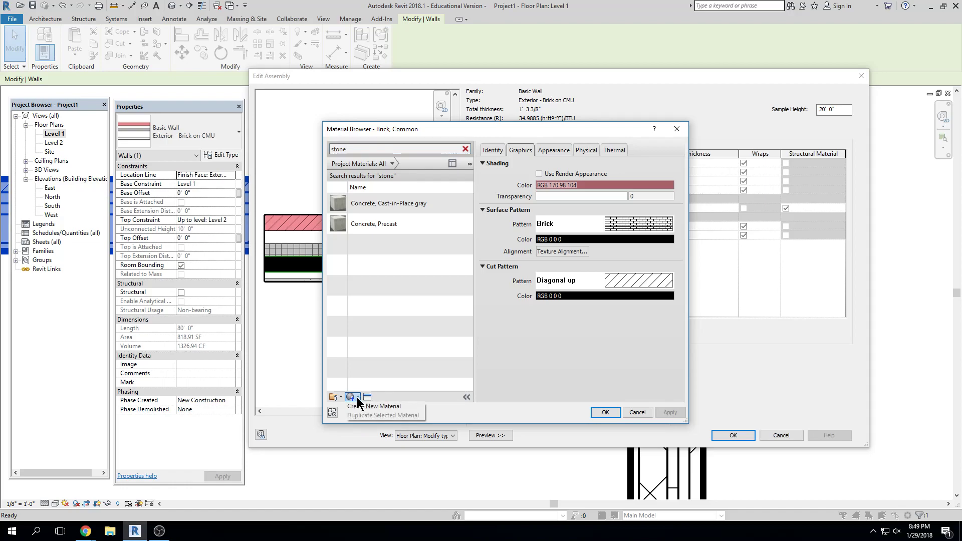
click(363, 406)
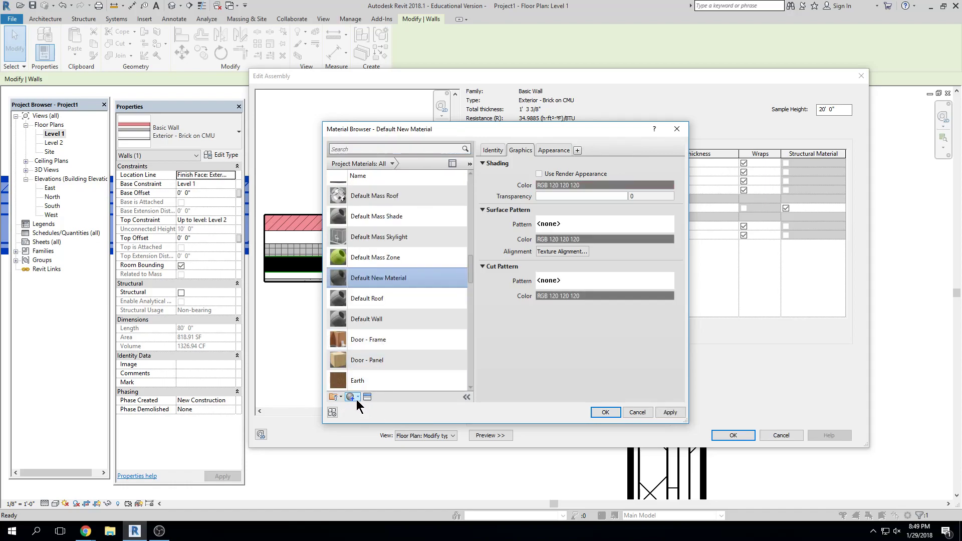
click(356, 398)
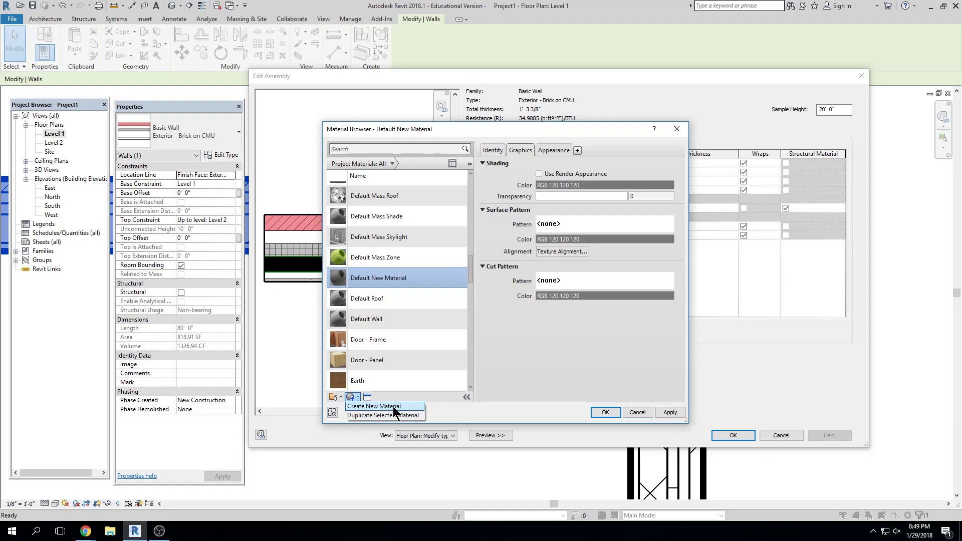
click(387, 319)
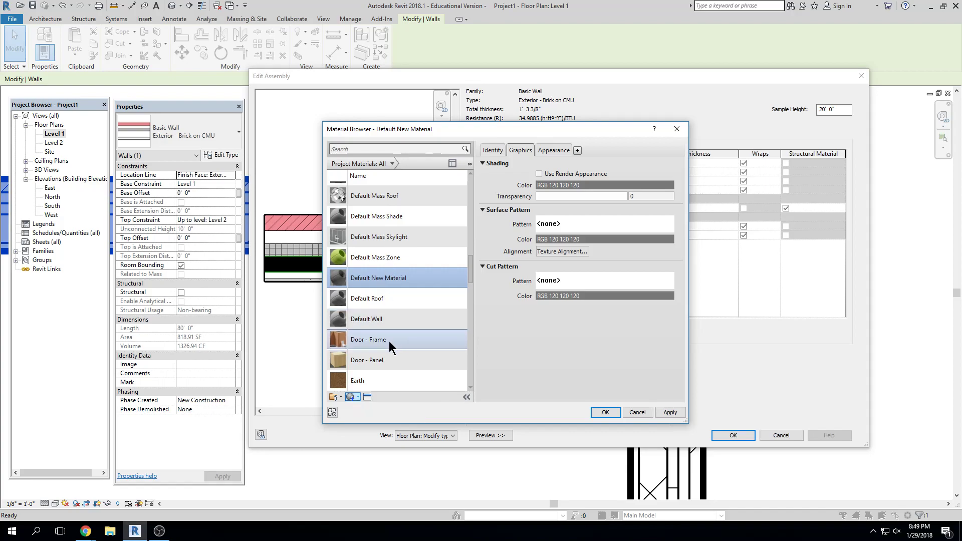
- Duplicate the Metal Deck material, name the copy Metal Deck Painted and assign it to the exterior Finish 1 layer
scroll(389, 341, down, 6)
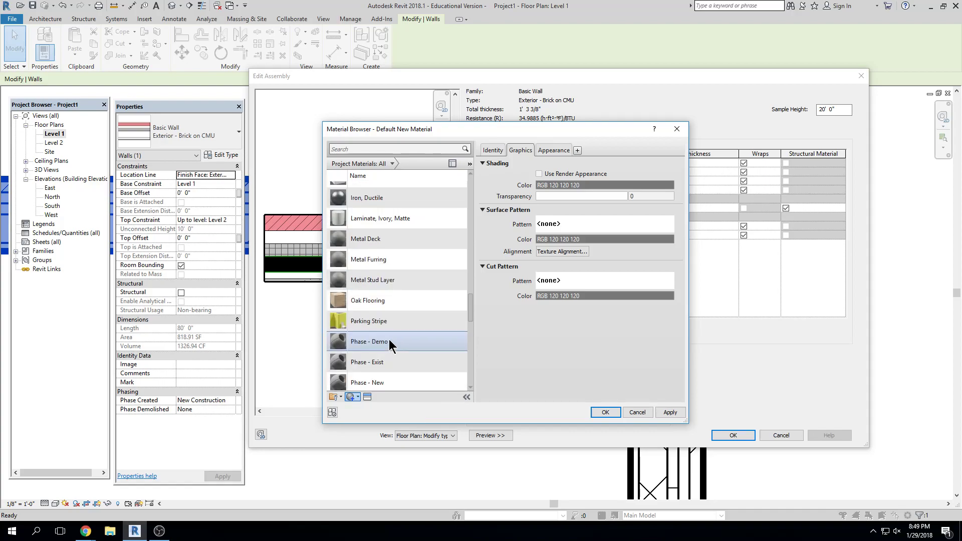
scroll(389, 339, down, 3)
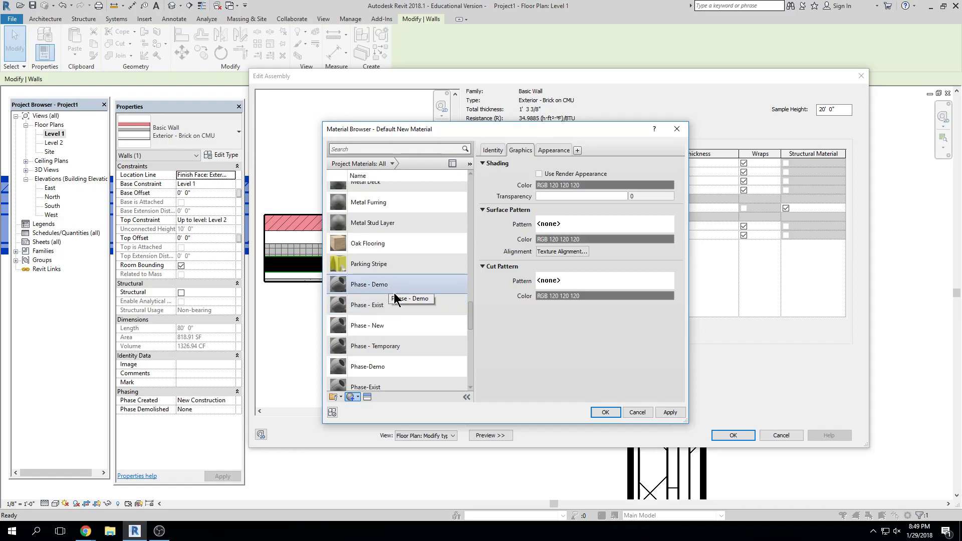
scroll(406, 239, up, 5)
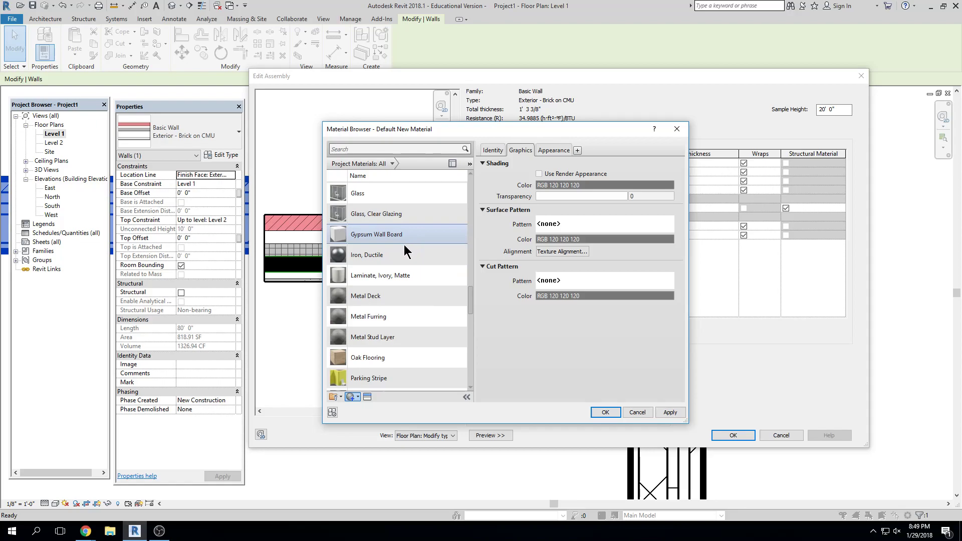
click(396, 297)
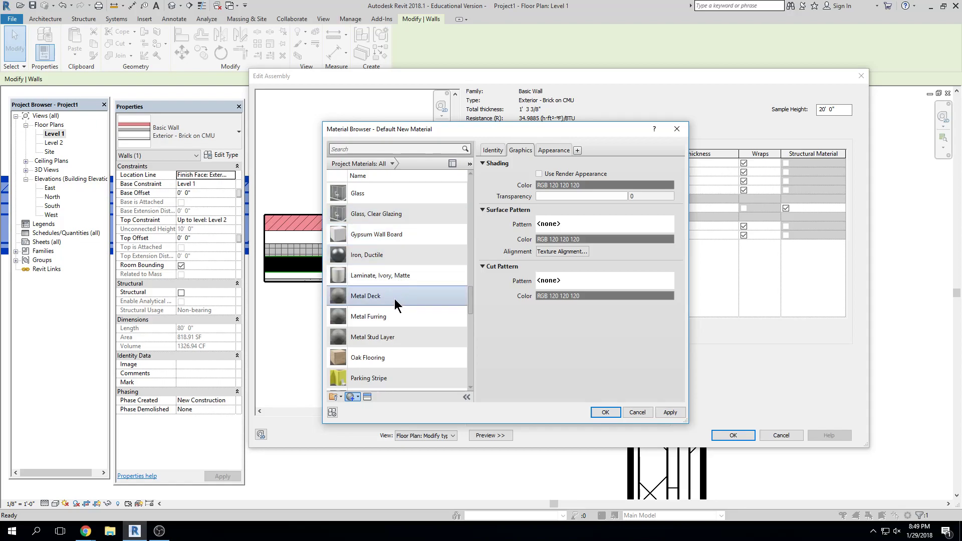
scroll(373, 381, down, 1)
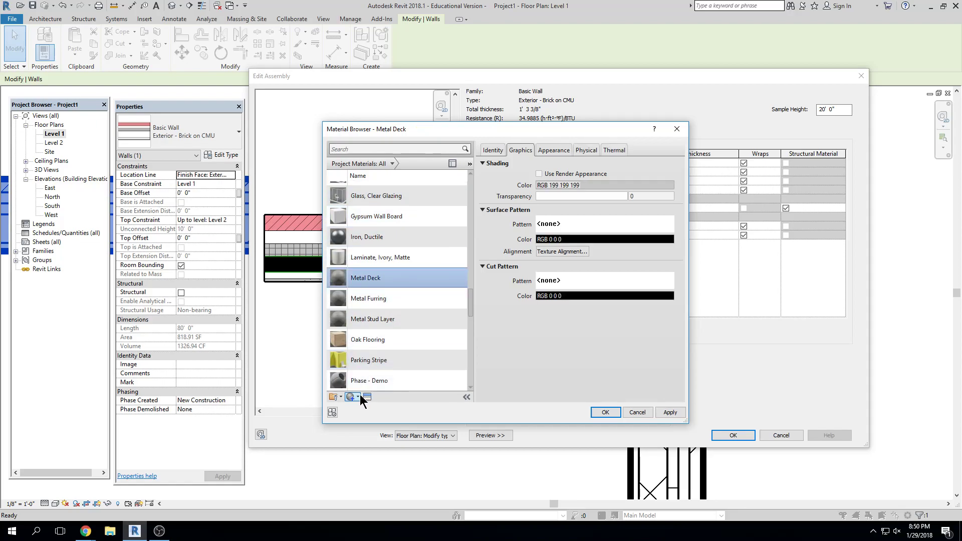
click(357, 396)
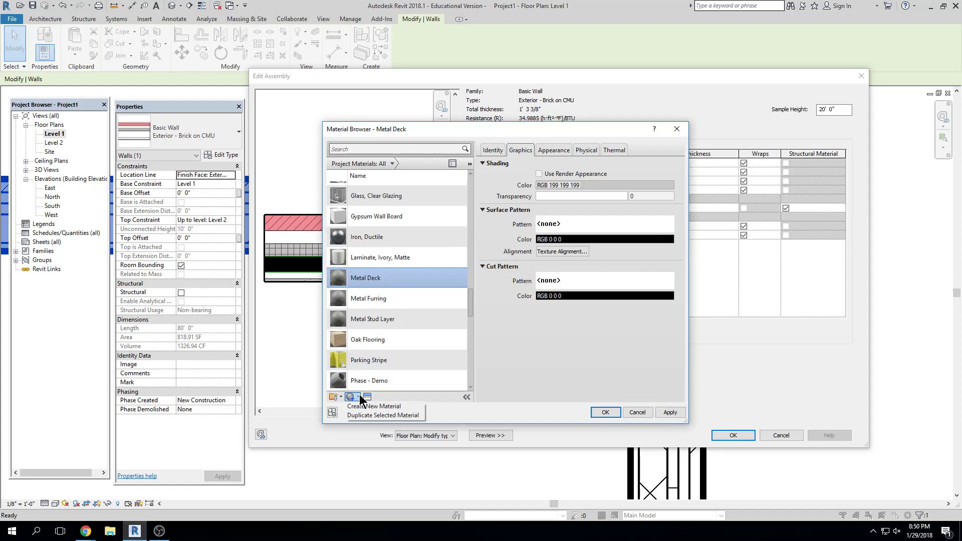
click(394, 416)
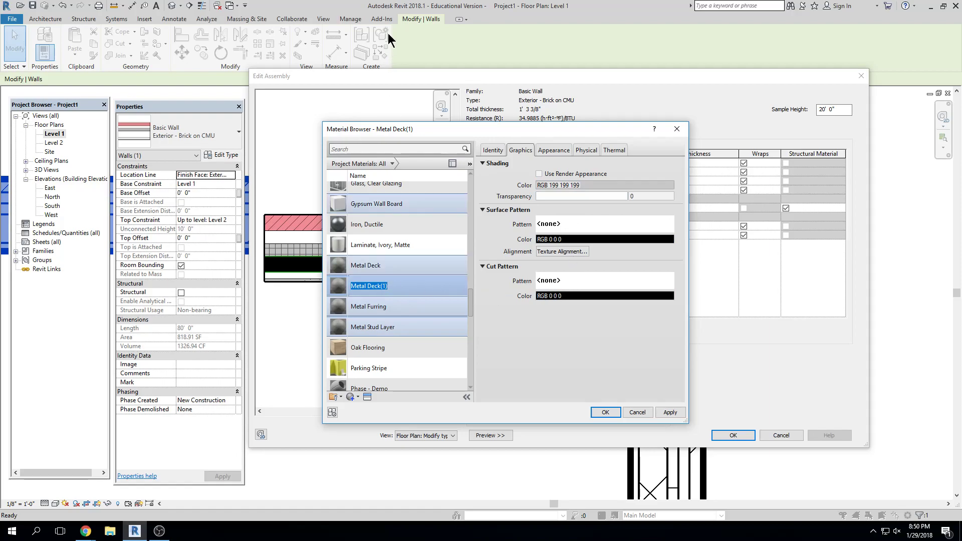
text(Metal Deck Painted)
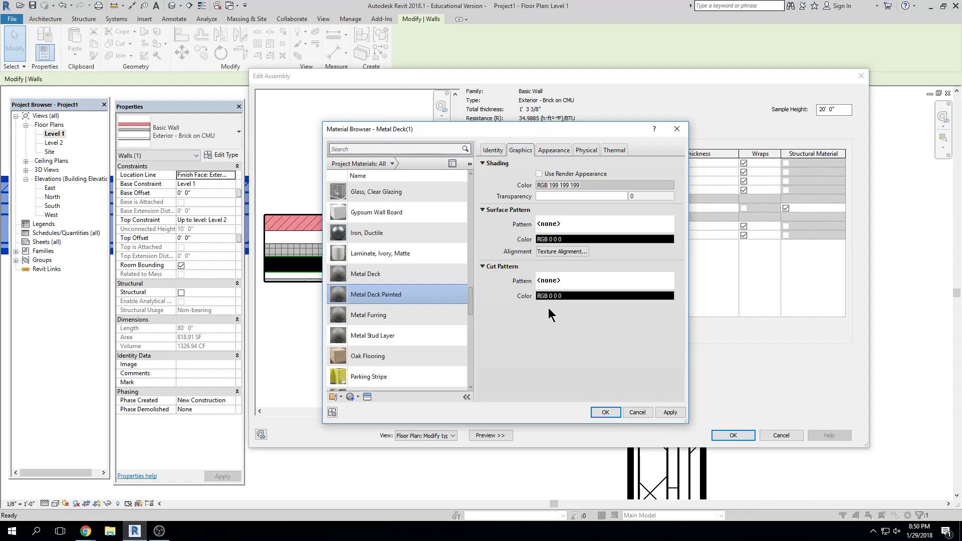
click(617, 414)
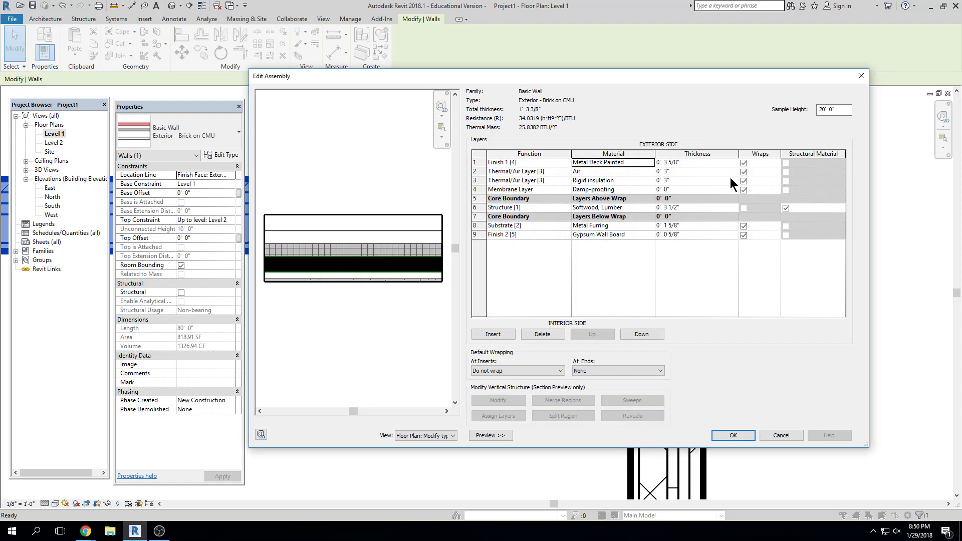
- Set the thickness of the Metal Deck Painted layer to 0' 3" and select the Softwood, Lumber structure layer's row
click(709, 163)
text(0 3)
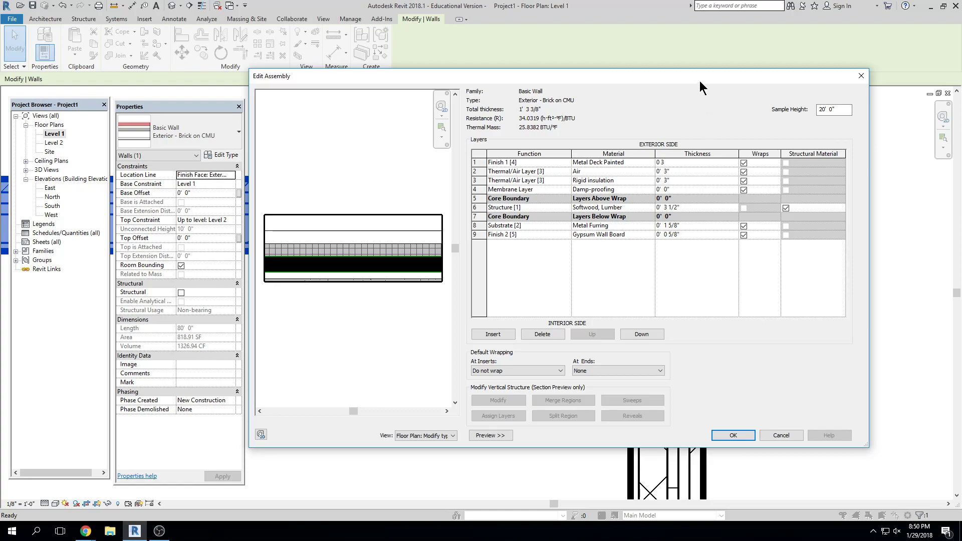
key(Tab)
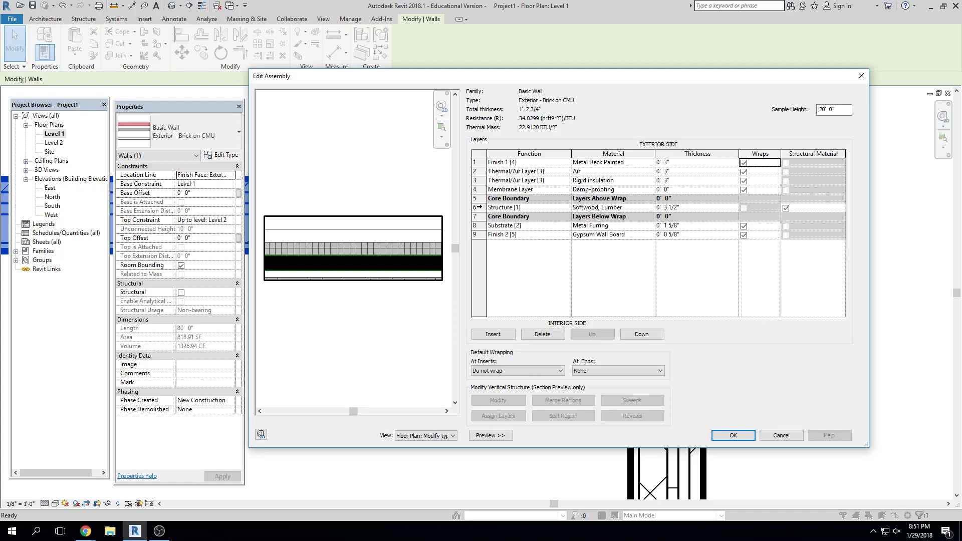
click(476, 207)
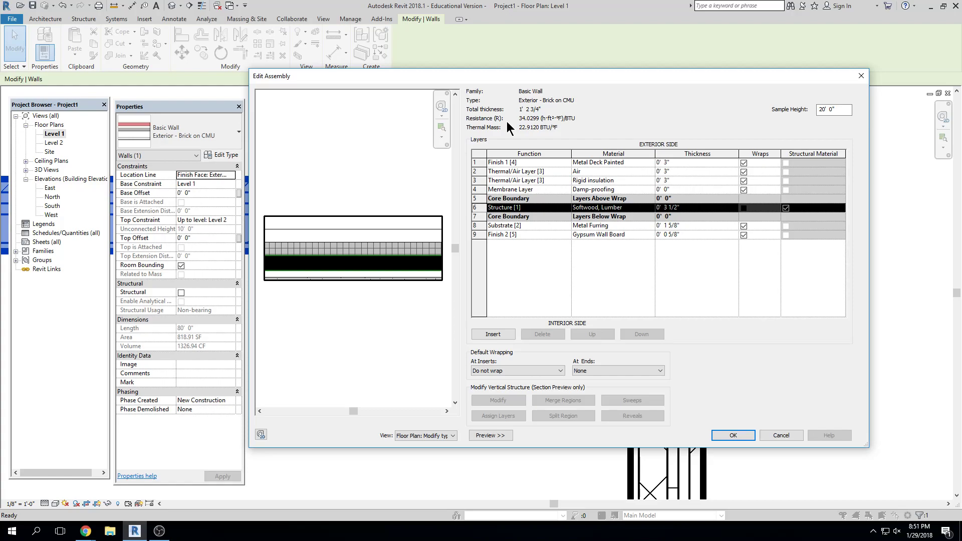
- Discard the layer edits made to the Exterior - Brick on CMU type, close its type properties and deselect the wall
click(496, 211)
click(796, 438)
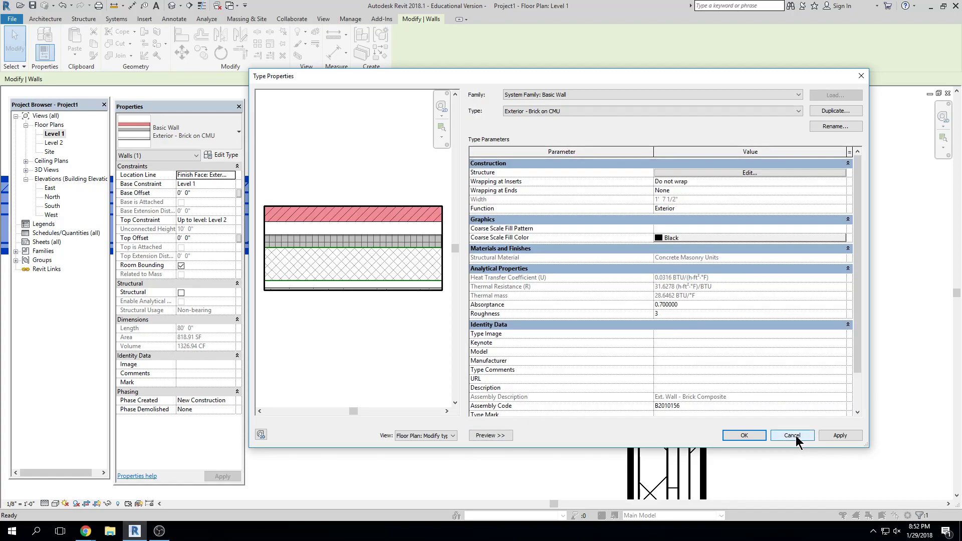
click(793, 435)
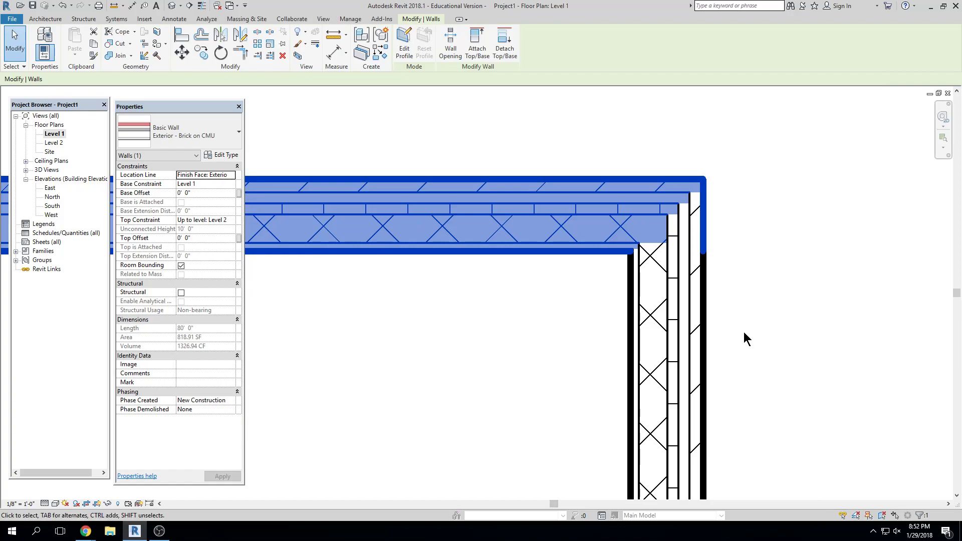
click(729, 191)
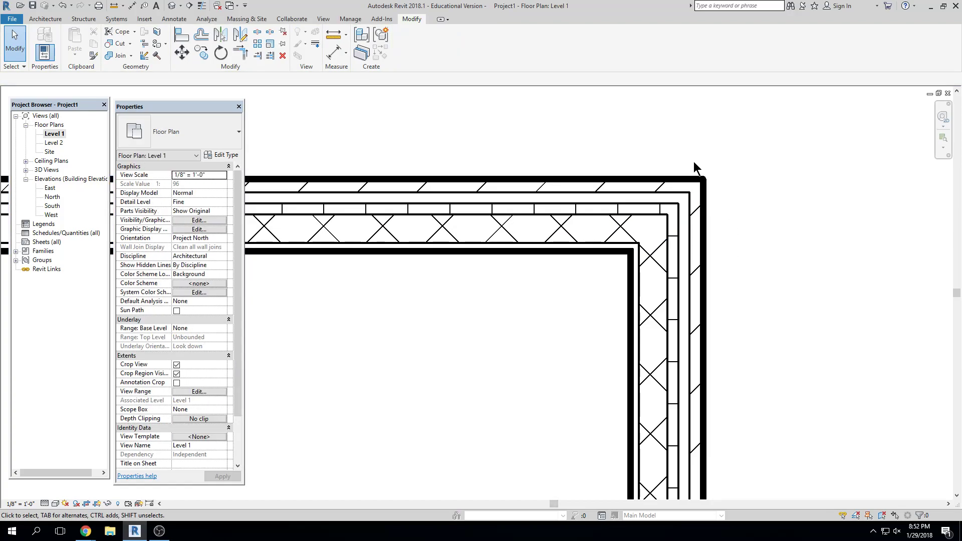
- Duplicate the upper horizontal wall's type and name the copy "Exterior - WT1 2x4 wood stud brick"
click(593, 191)
click(223, 155)
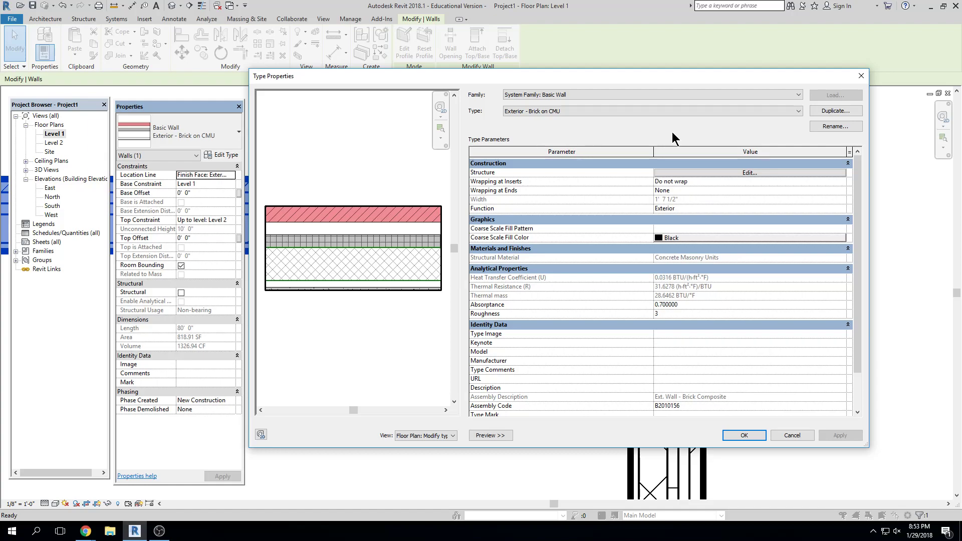
click(820, 111)
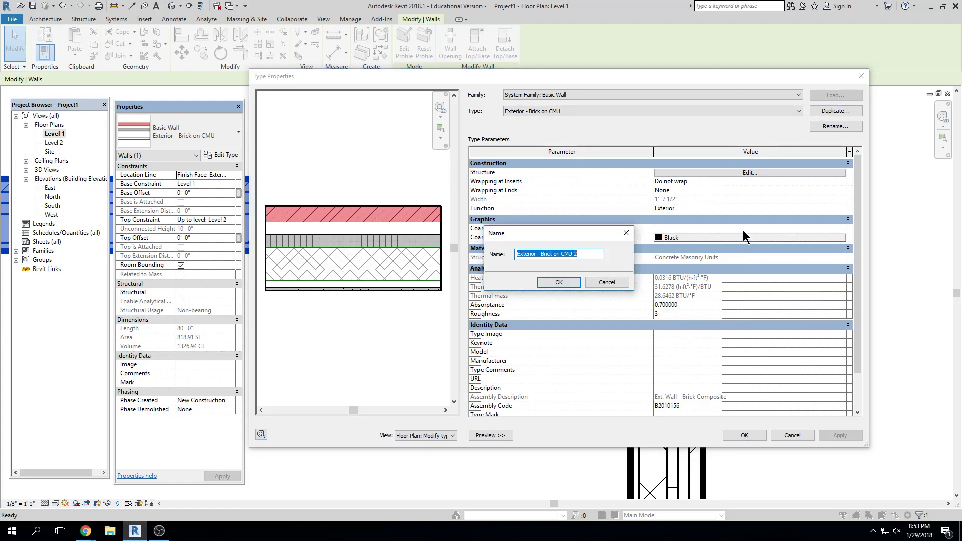
text(Exterior)
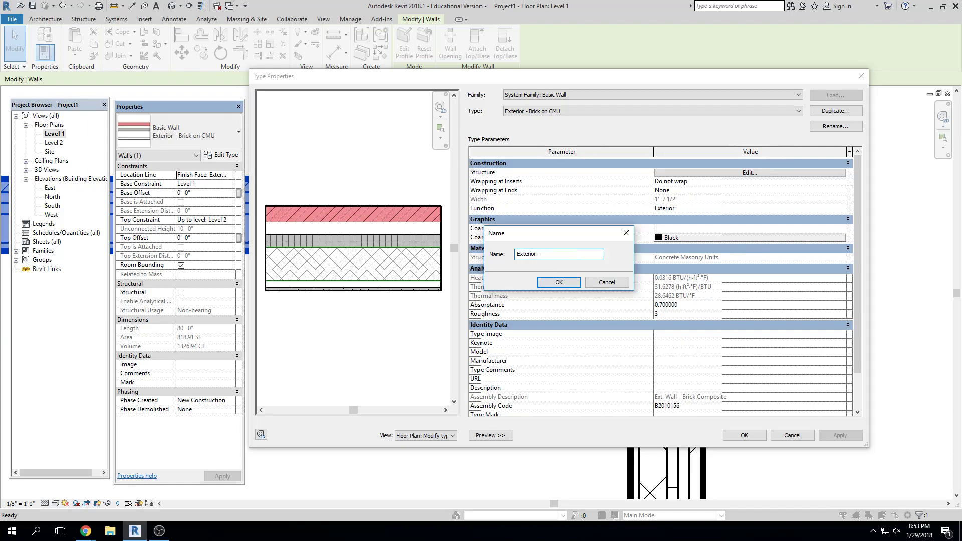
text( - WT)
text(Wooden)
key(BackSpace)
key(BackSpace)
key(BackSpace)
key(BackSpace)
key(BackSpace)
key(BackSpace)
key(BackSpace)
text(2x4 wood stud brick)
click(556, 281)
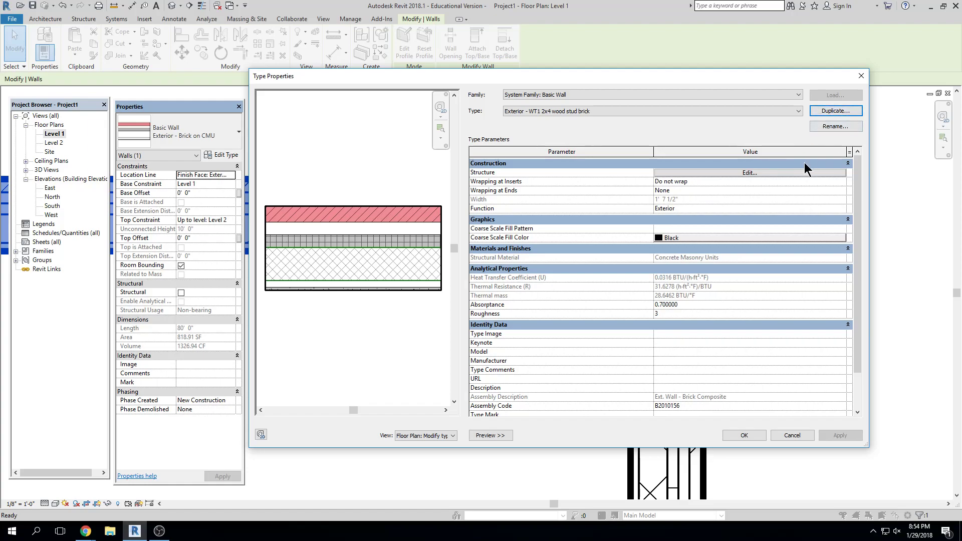
- In the new type's assembly, assign Softwood, Lumber to the Structure layer and set its thickness to 0' 5 1/2"
click(780, 172)
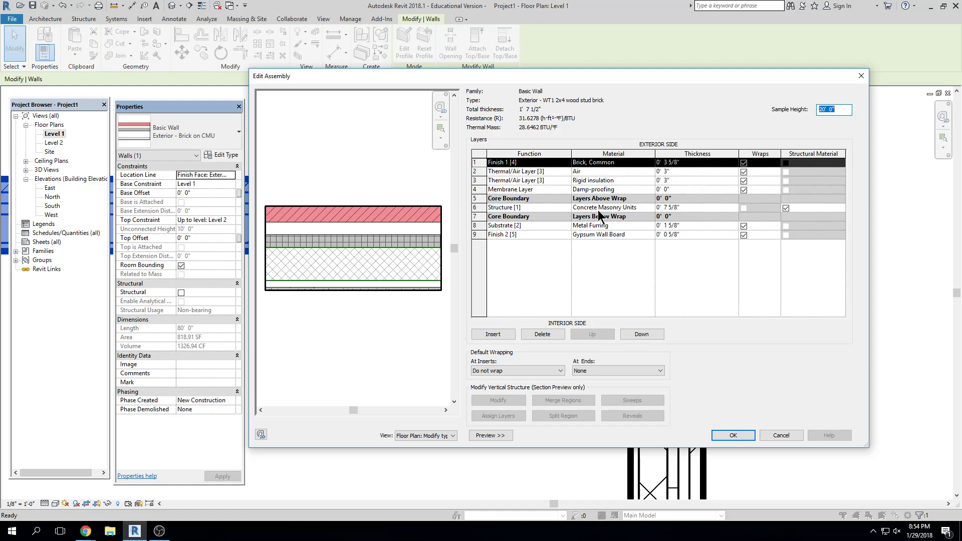
click(645, 207)
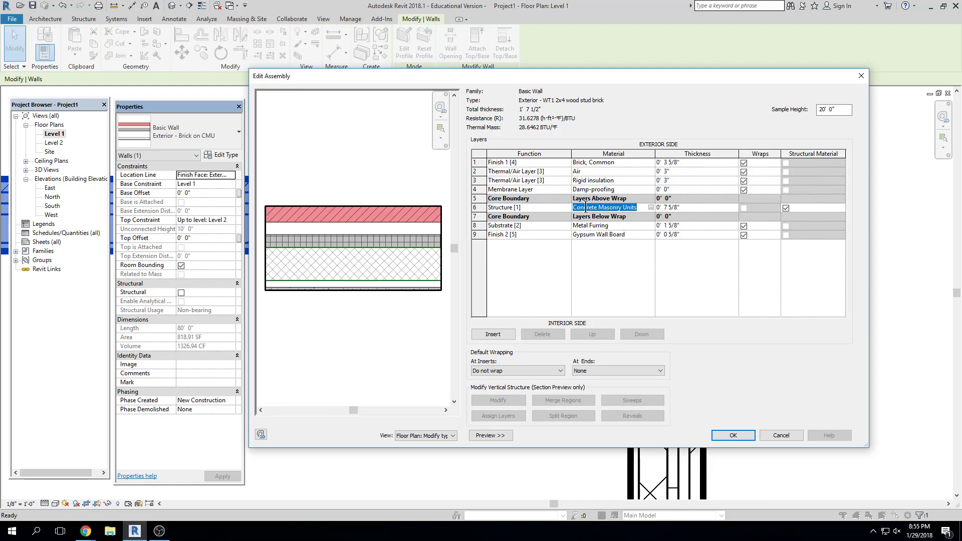
click(651, 207)
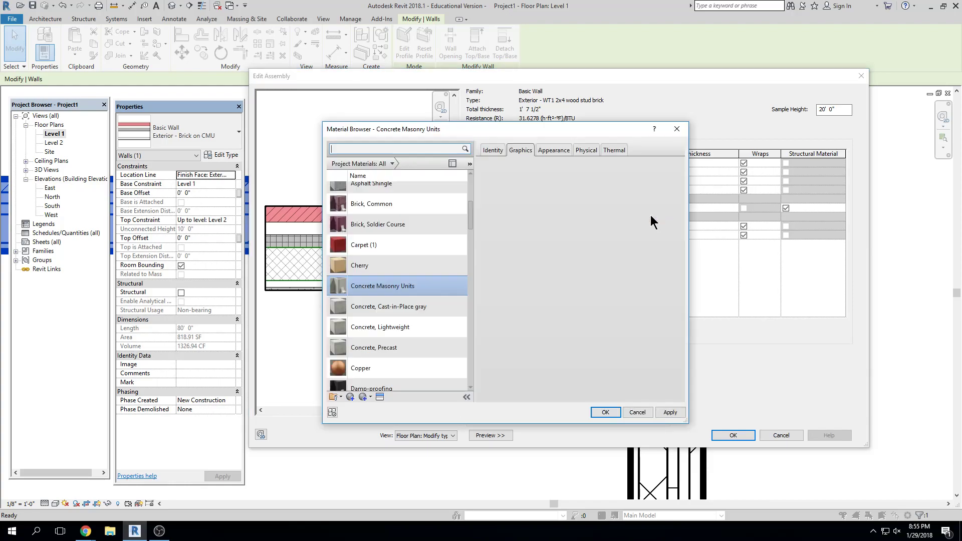
text(soft)
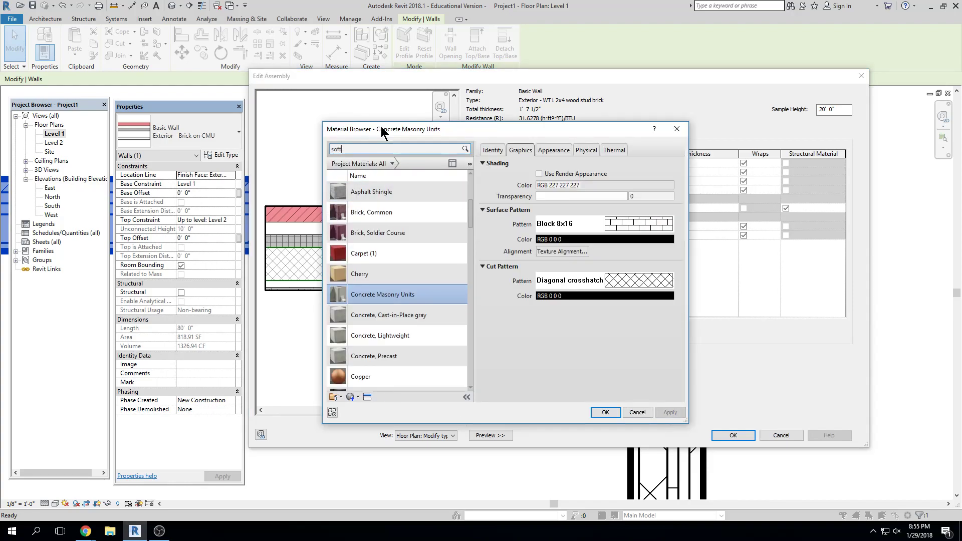
click(386, 204)
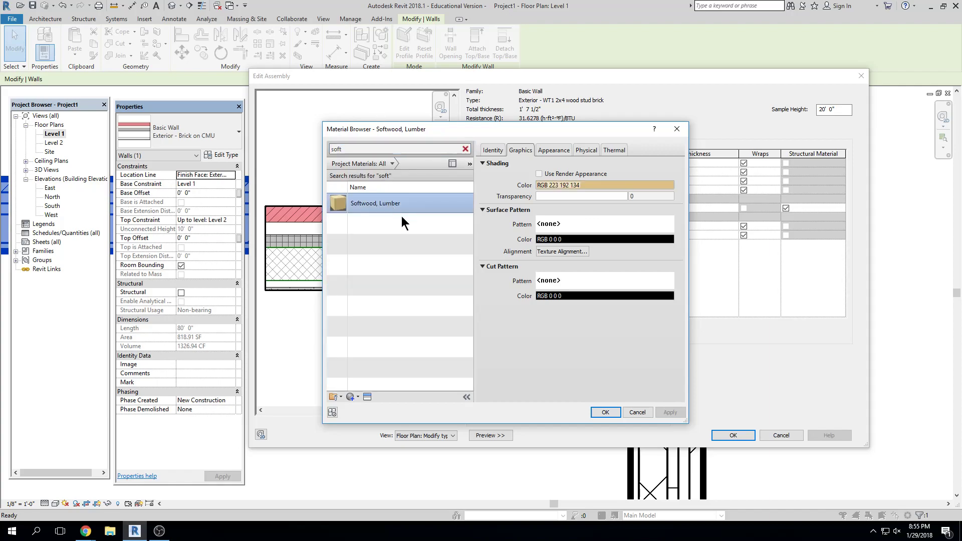
click(607, 413)
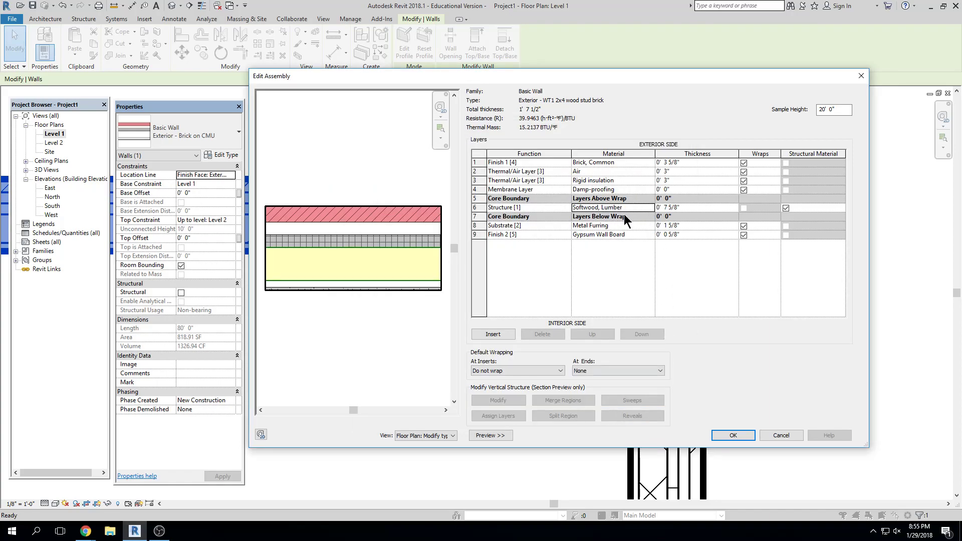
click(686, 208)
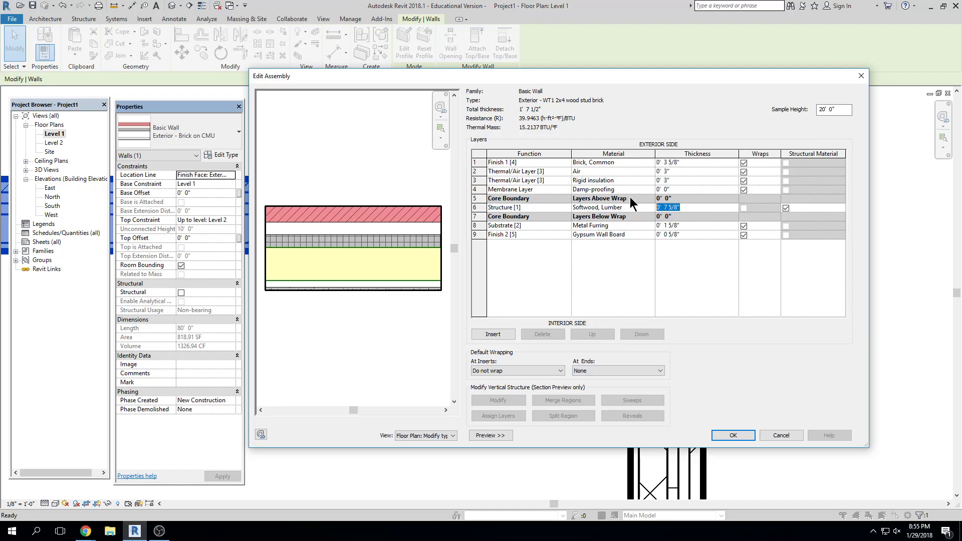
text(0' 5 1/2)
- Delete the Metal Furring substrate layer from the wall assembly
click(712, 226)
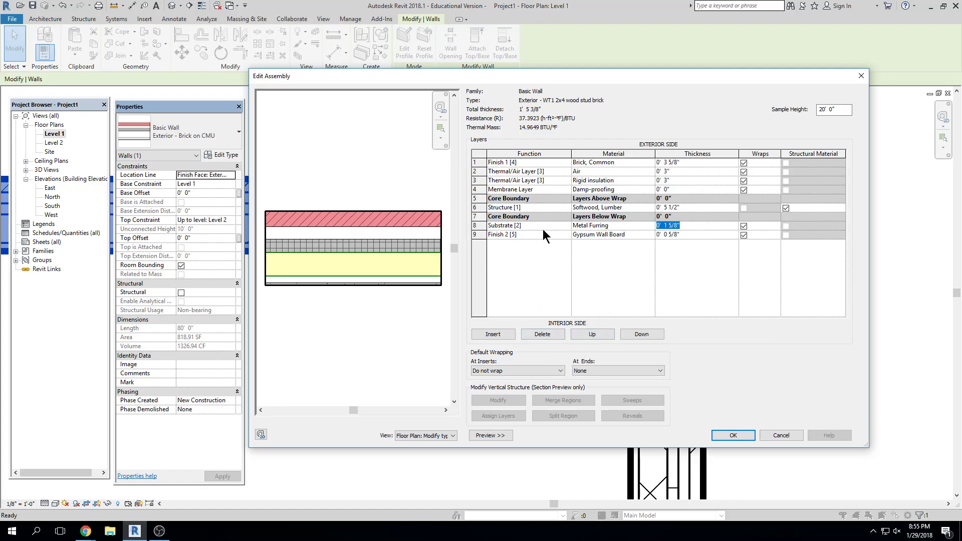
click(480, 226)
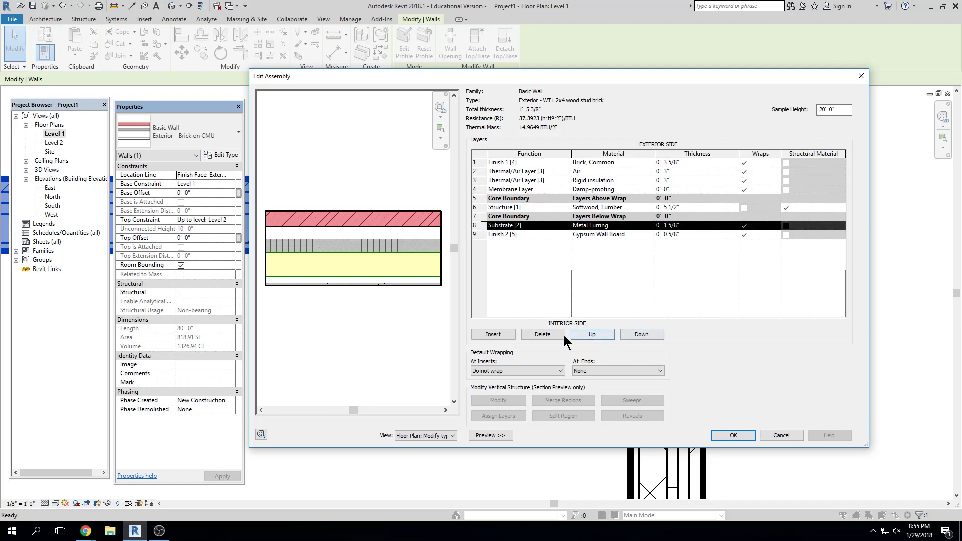
click(542, 335)
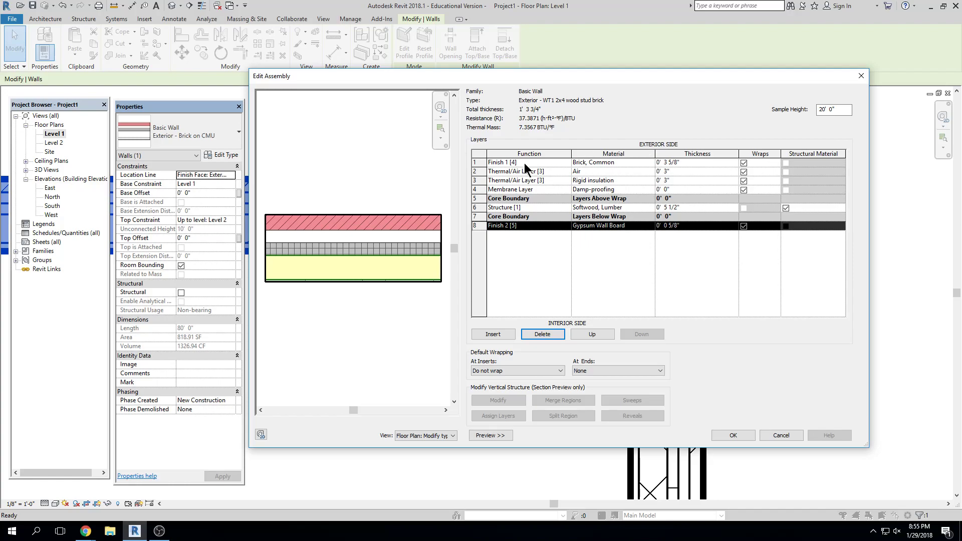
- Assign Glass, Clear Glazing to the interior Finish 2 layer and set its thickness to 2"
click(624, 226)
click(650, 226)
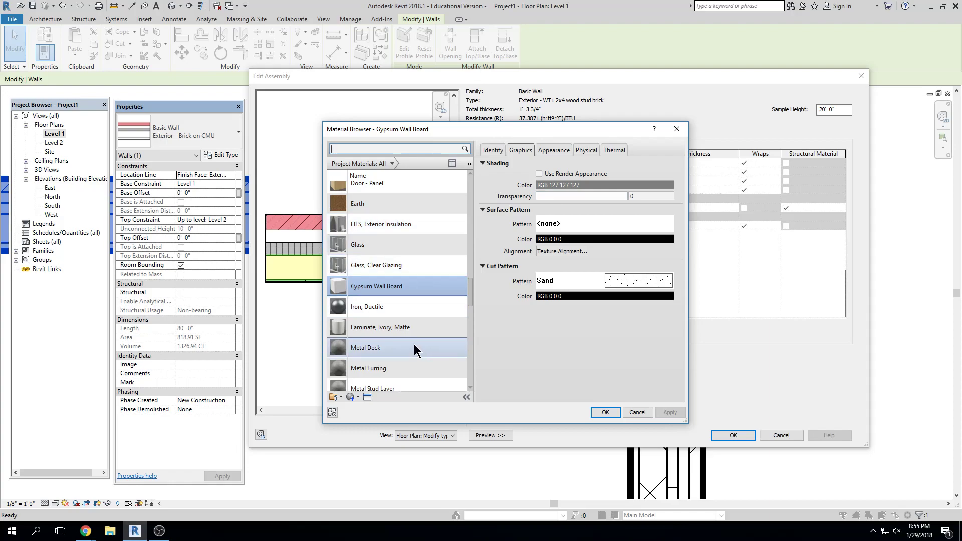
scroll(432, 238, up, 1)
text(g)
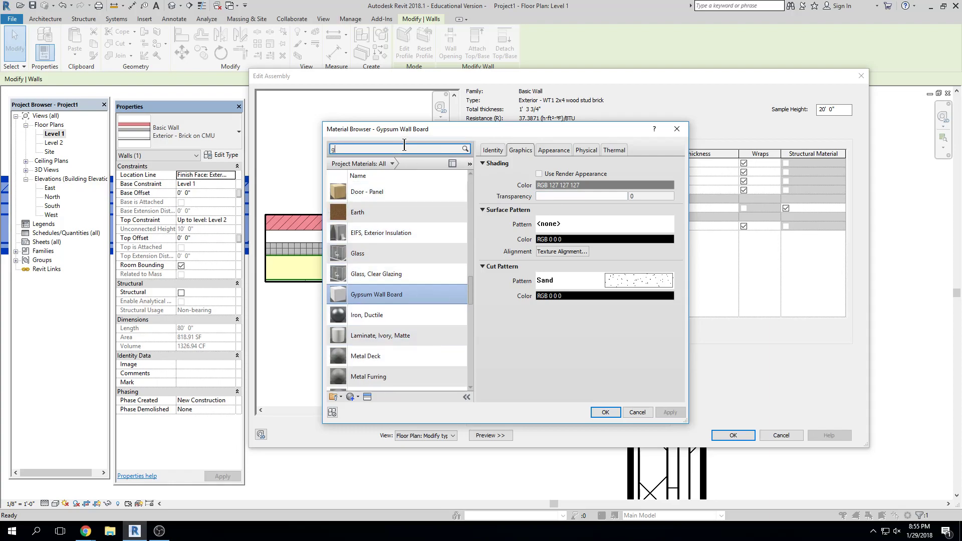
text(las)
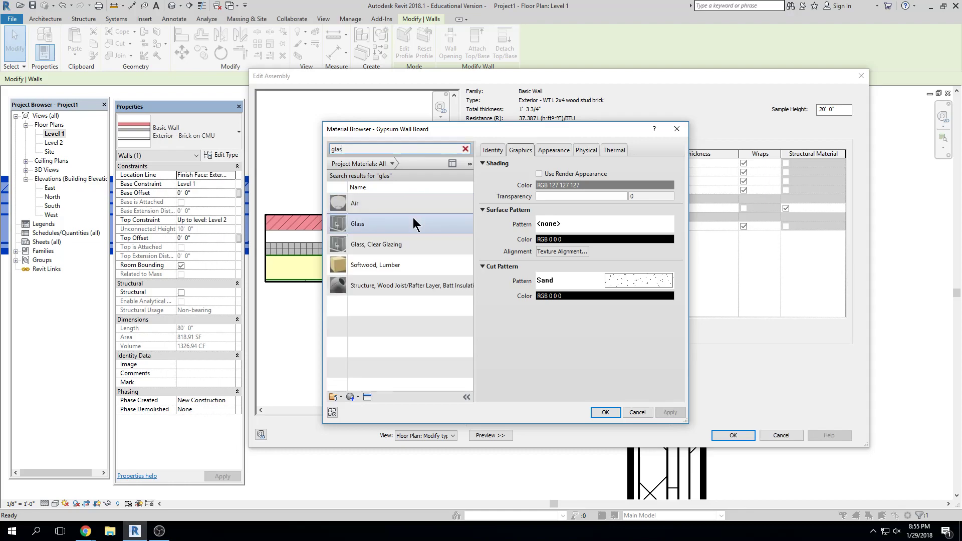
click(417, 243)
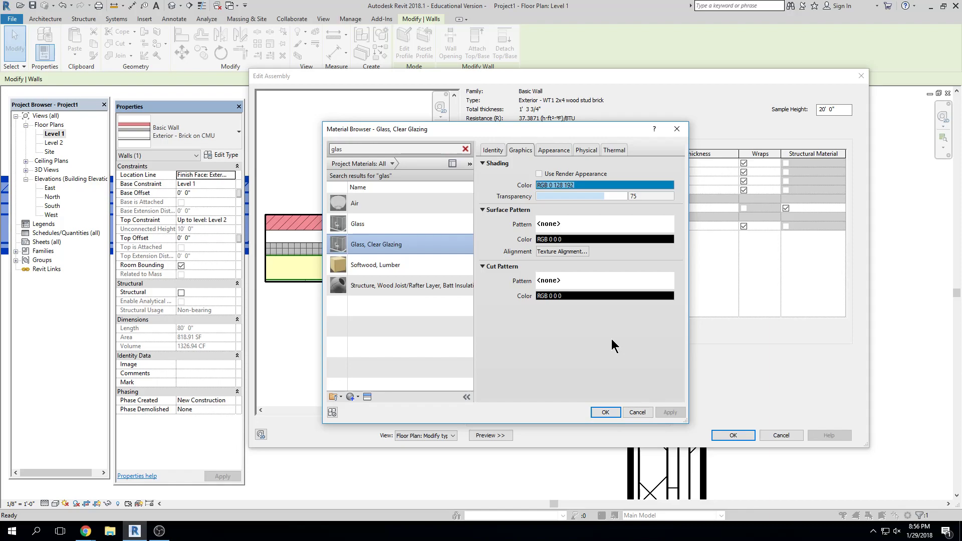
click(607, 414)
click(610, 410)
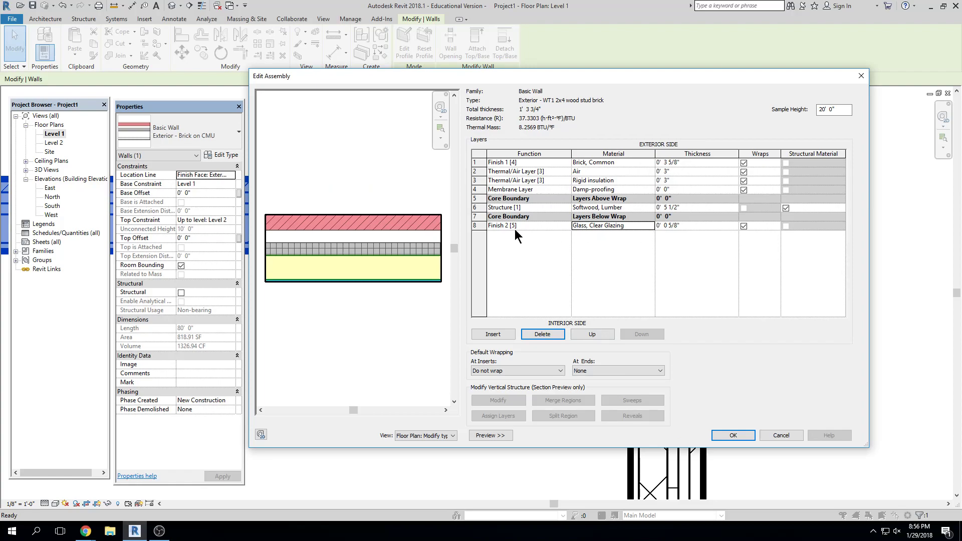
click(693, 225)
text(2")
key(Tab)
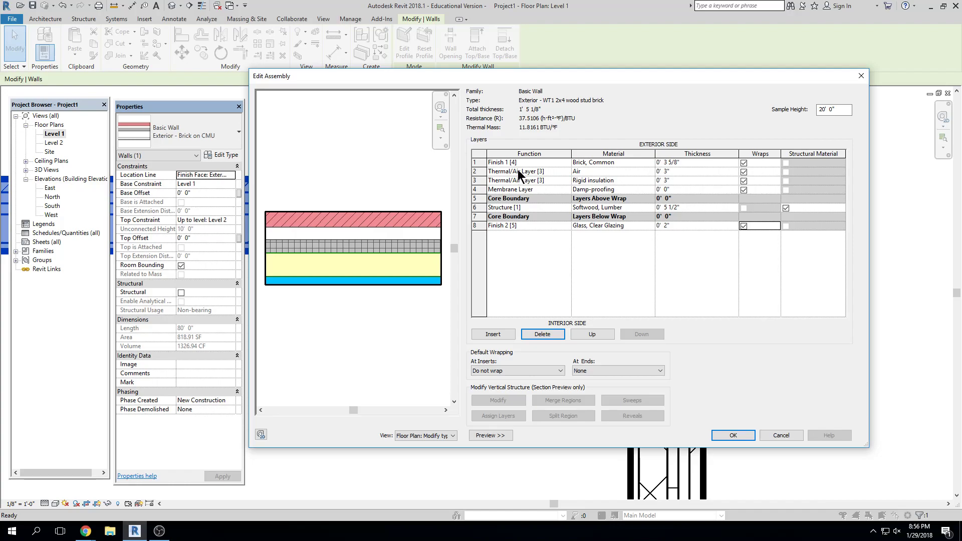
- Delete the Damp-proofing membrane layer and set the Air layer's thickness to 0' 6"
click(479, 190)
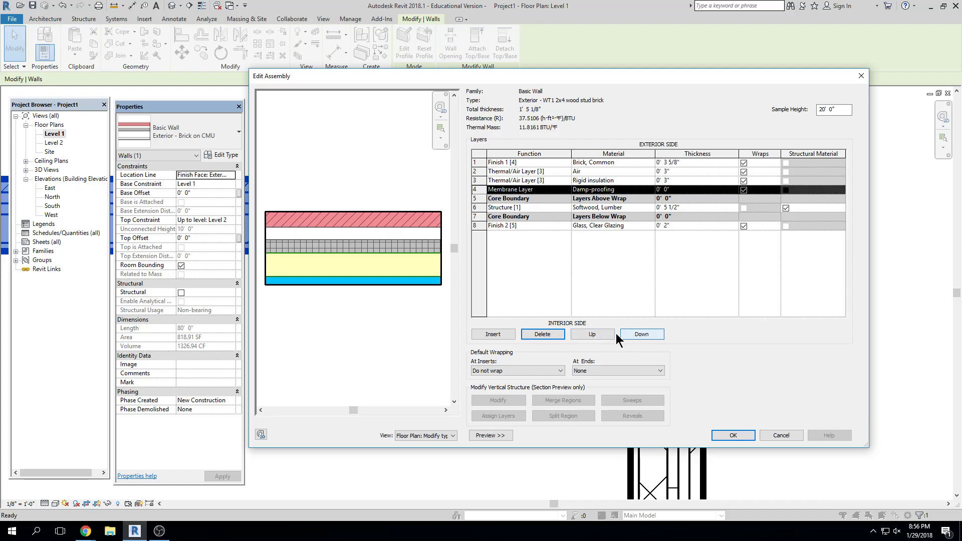
click(546, 334)
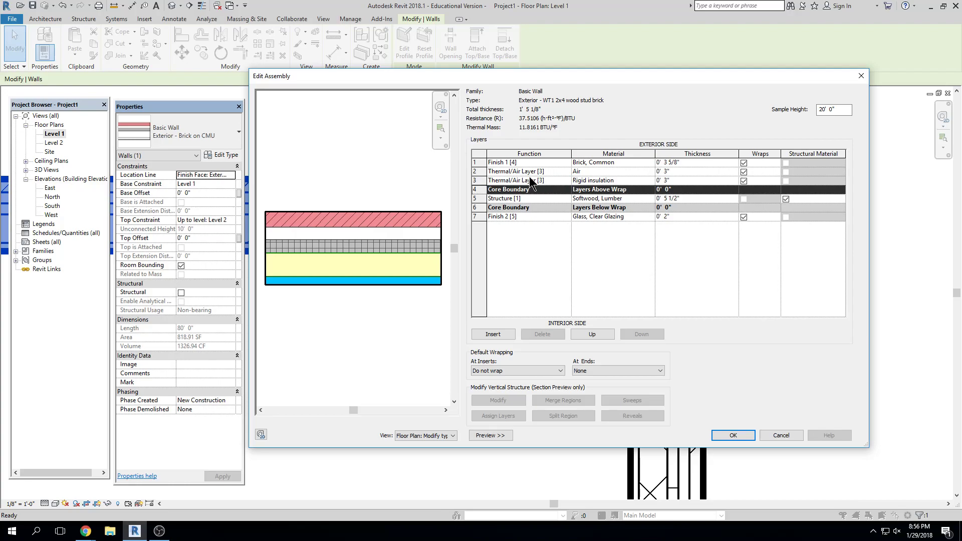
click(687, 173)
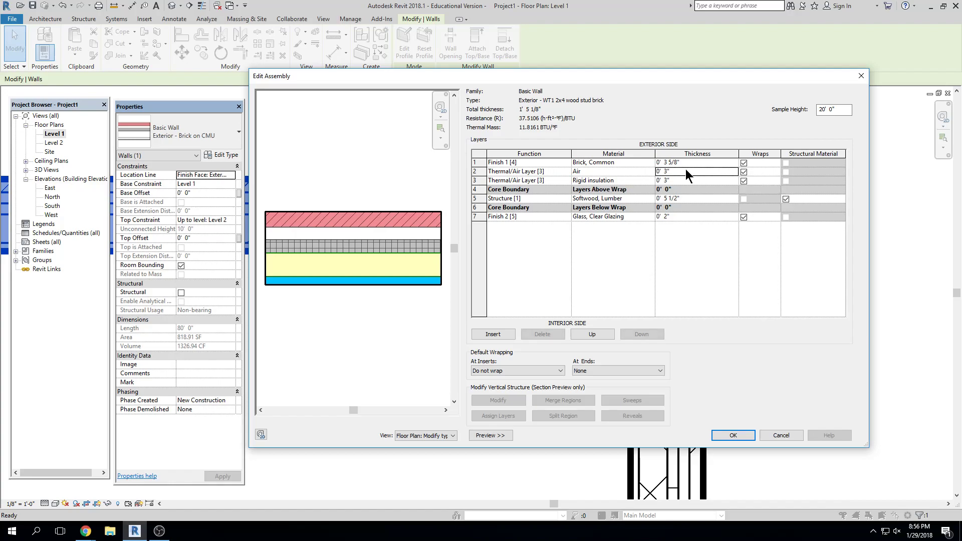
text(6)
key(Tab)
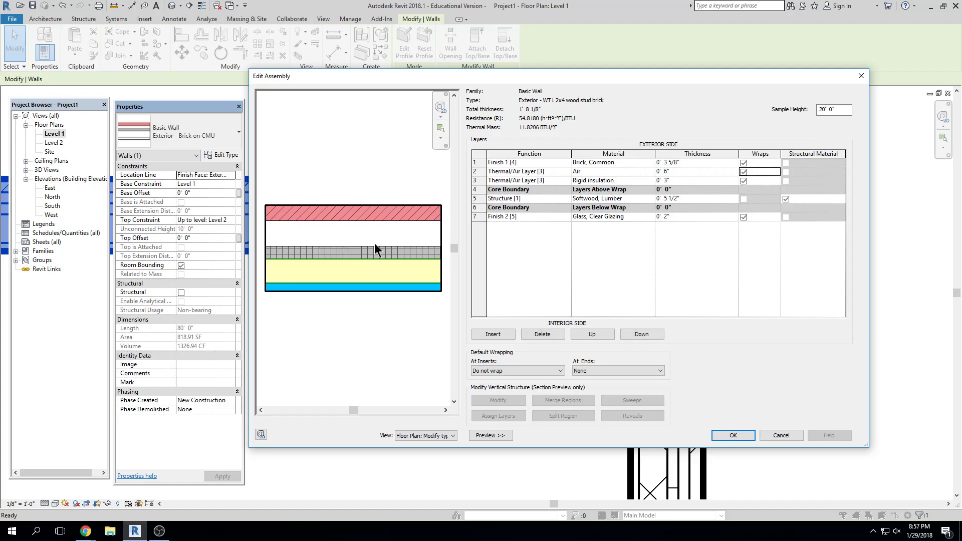
- Open the material choices for the exterior Brick, Common layer and search the project materials for "sid"
click(489, 163)
click(566, 163)
click(567, 163)
click(646, 162)
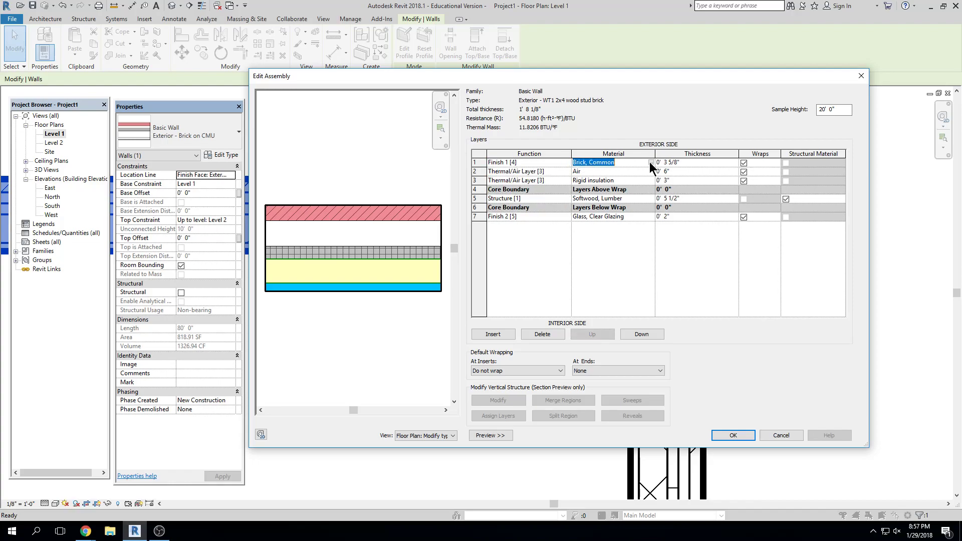
click(650, 163)
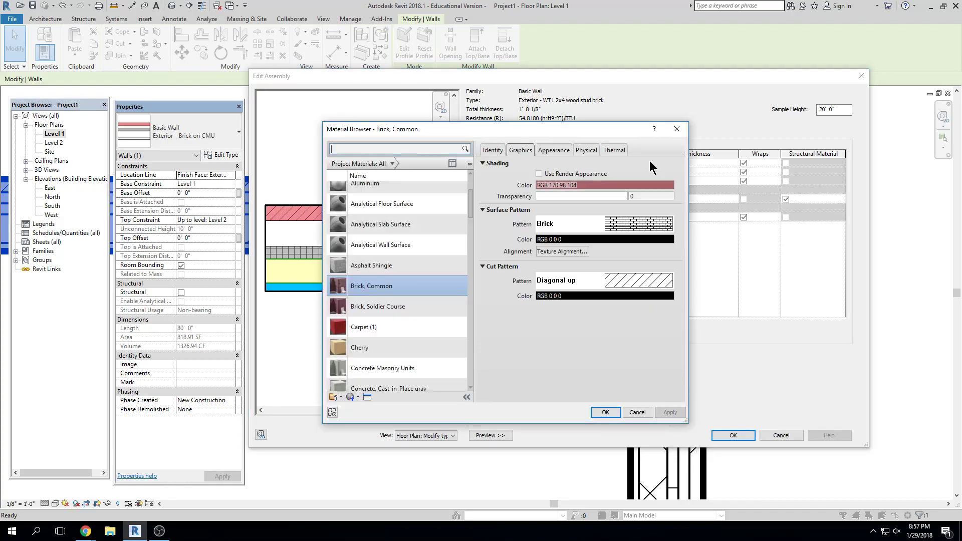
click(427, 149)
text(sid)
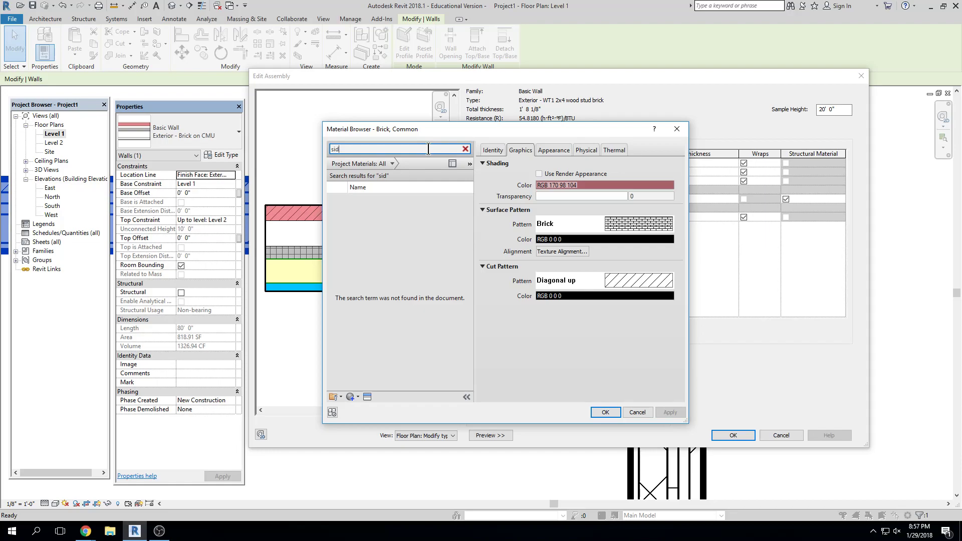
- Create a new project material and rename it Wood Siding
click(357, 397)
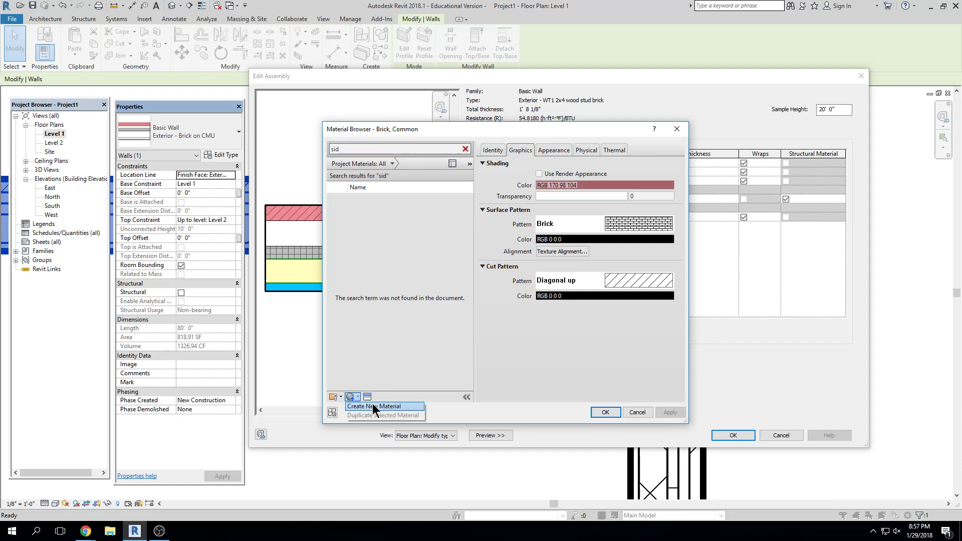
click(372, 406)
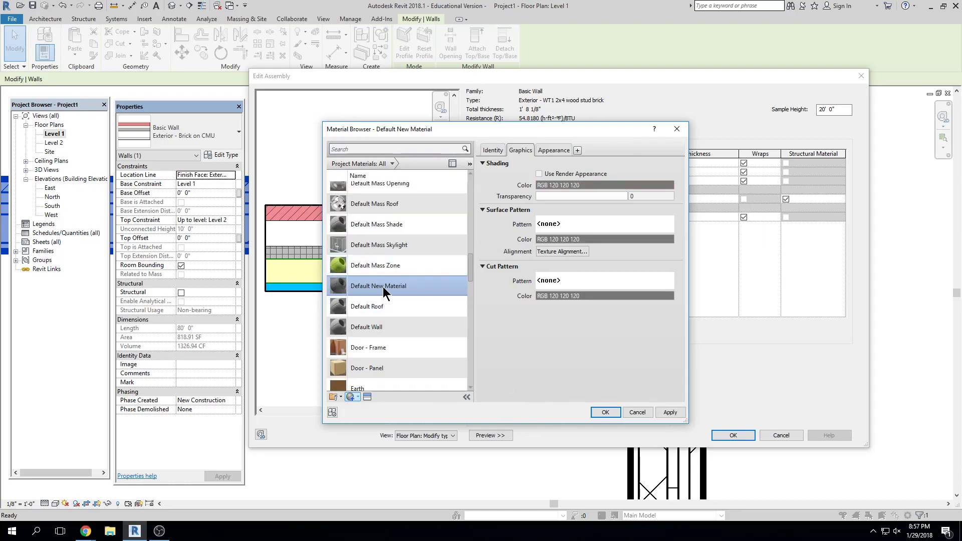
right_click(401, 288)
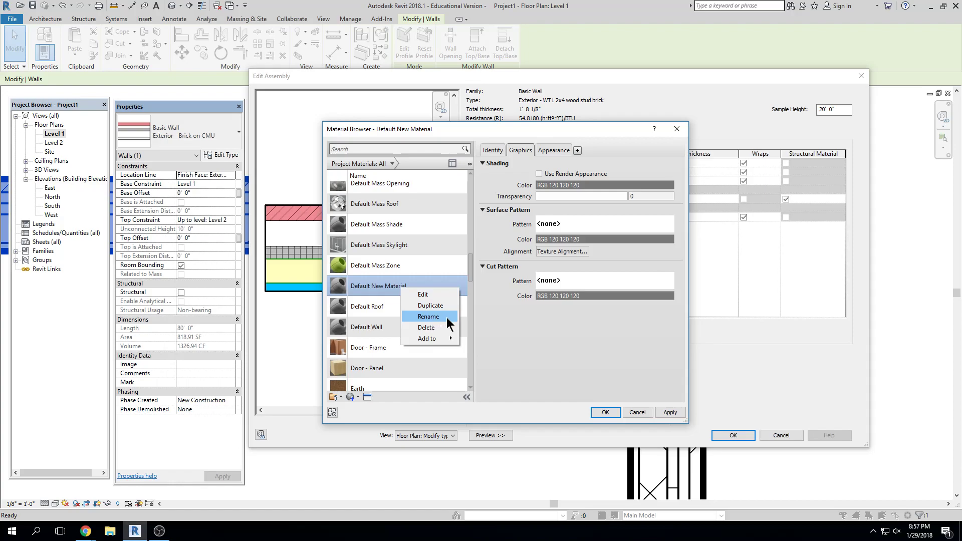
click(428, 317)
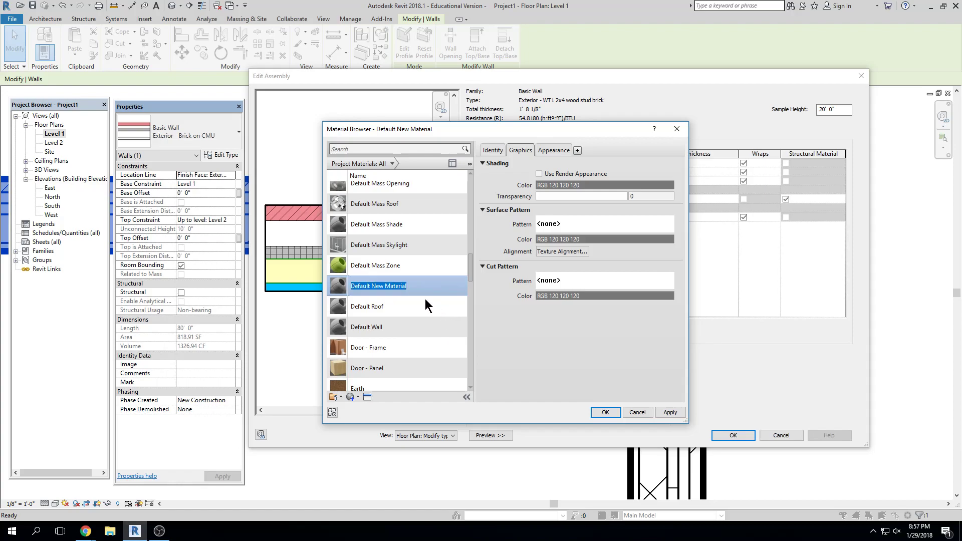
click(422, 309)
click(402, 286)
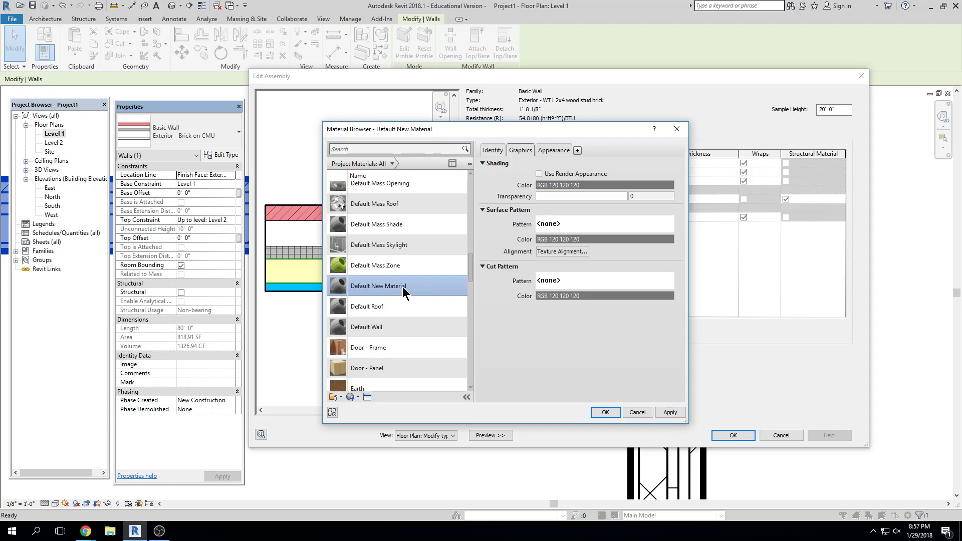
right_click(392, 287)
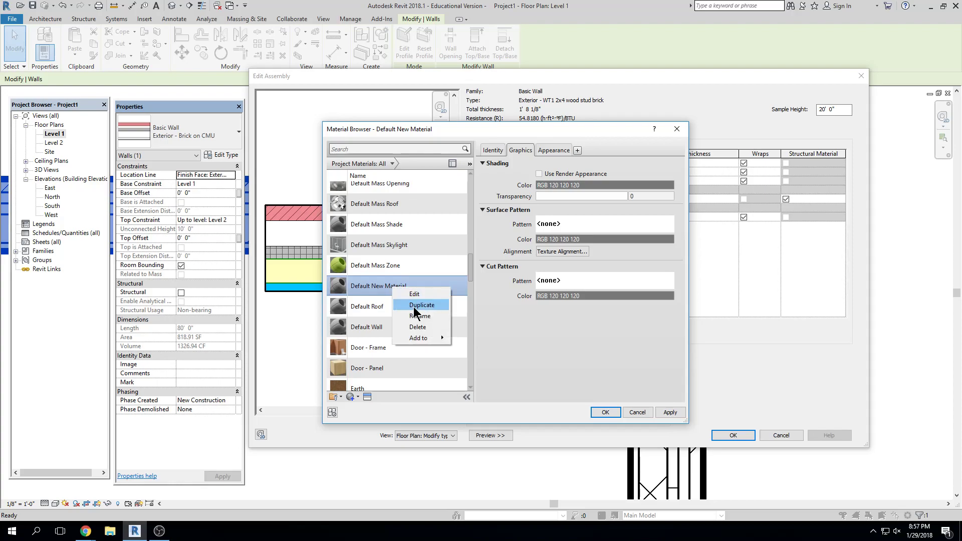
click(419, 316)
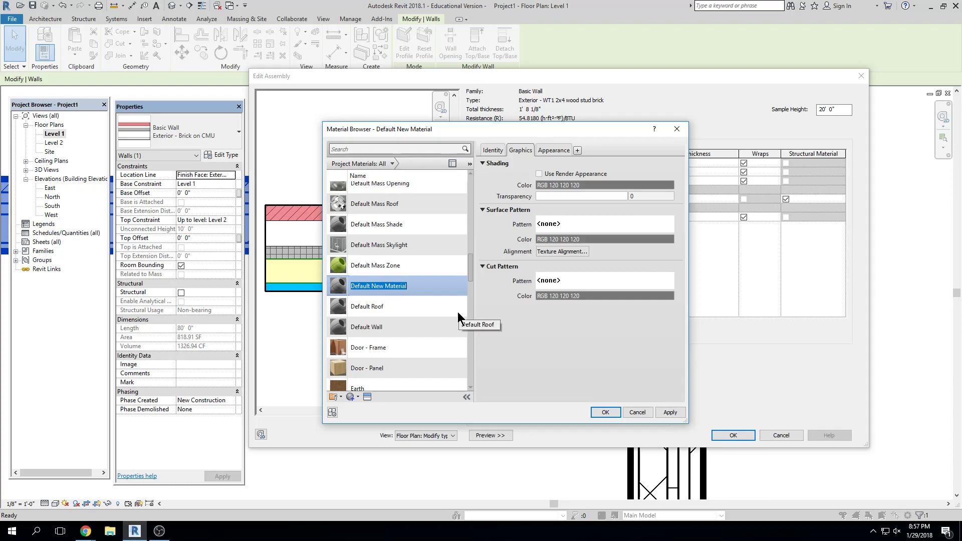
text(Wood Siding)
key(Return)
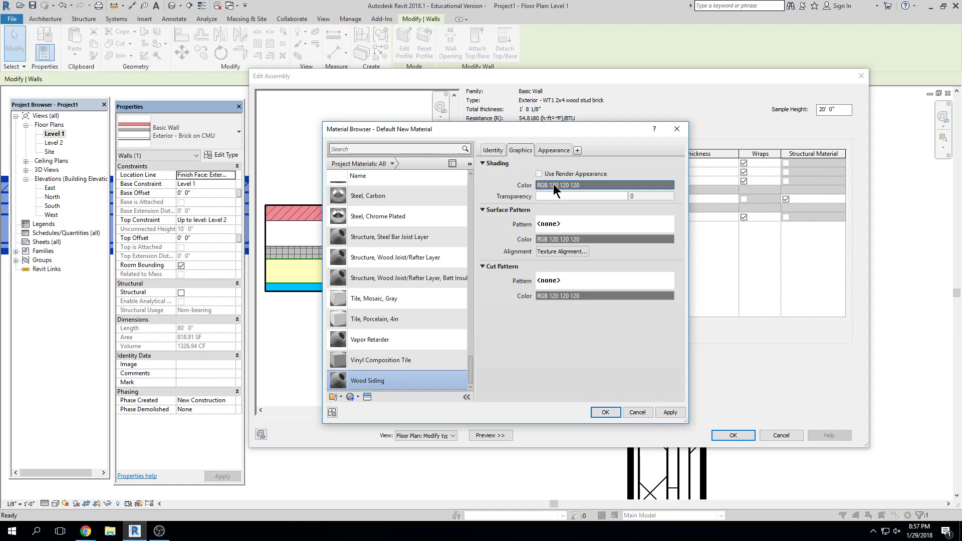
- Set the Wood Siding material's shading color to the mustard yellow RGB 206 181 34
click(583, 185)
click(535, 219)
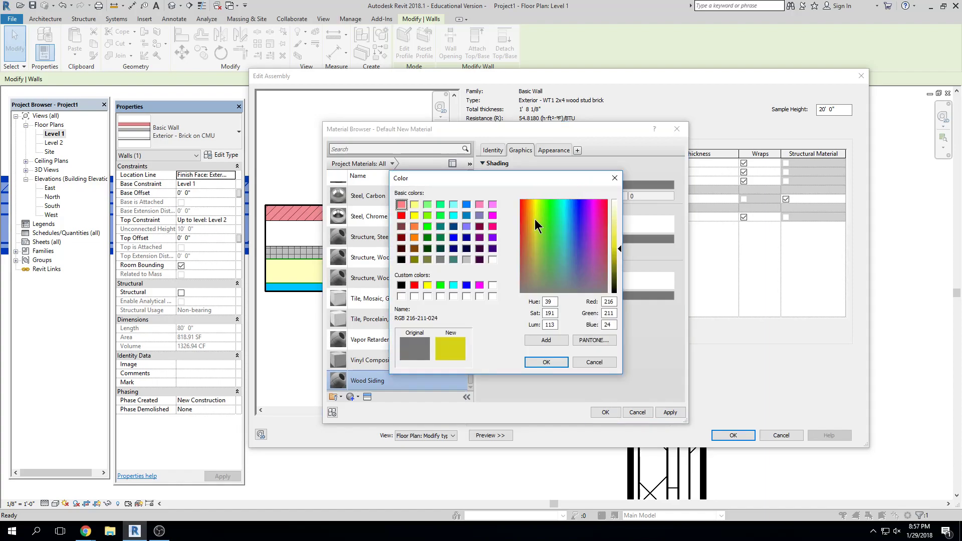
drag(534, 219, 533, 227)
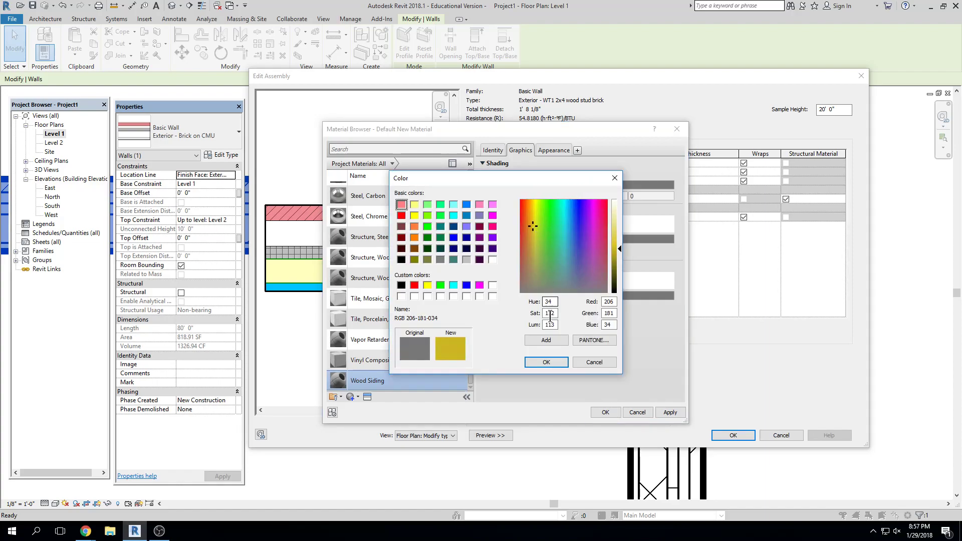
click(557, 362)
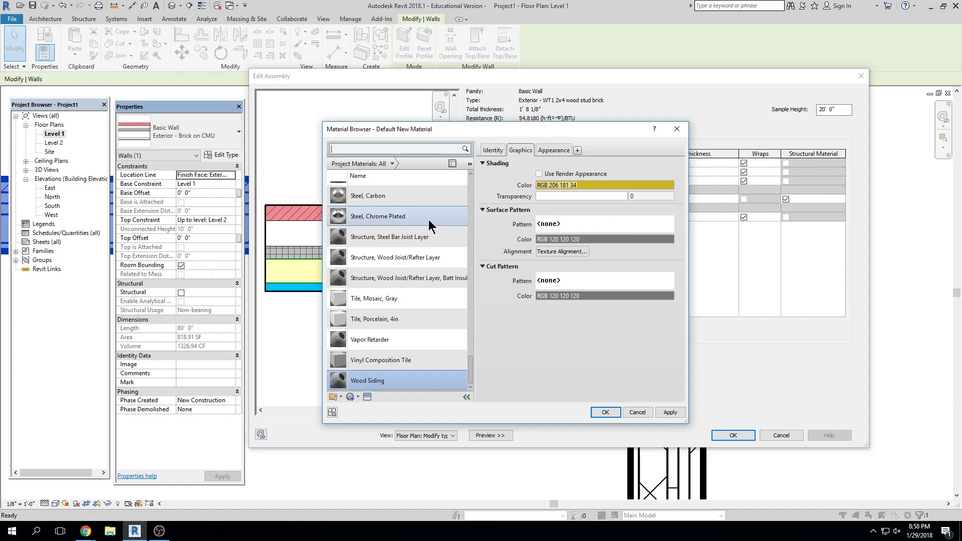
- Set the Wood Siding material's surface pattern to the drafting pattern Horizontal-small
click(552, 225)
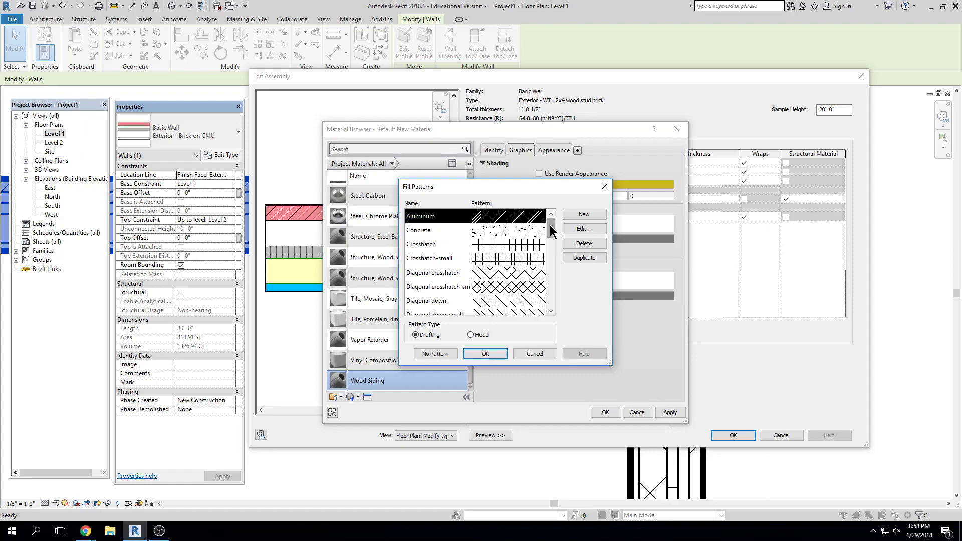
scroll(551, 247, down, 3)
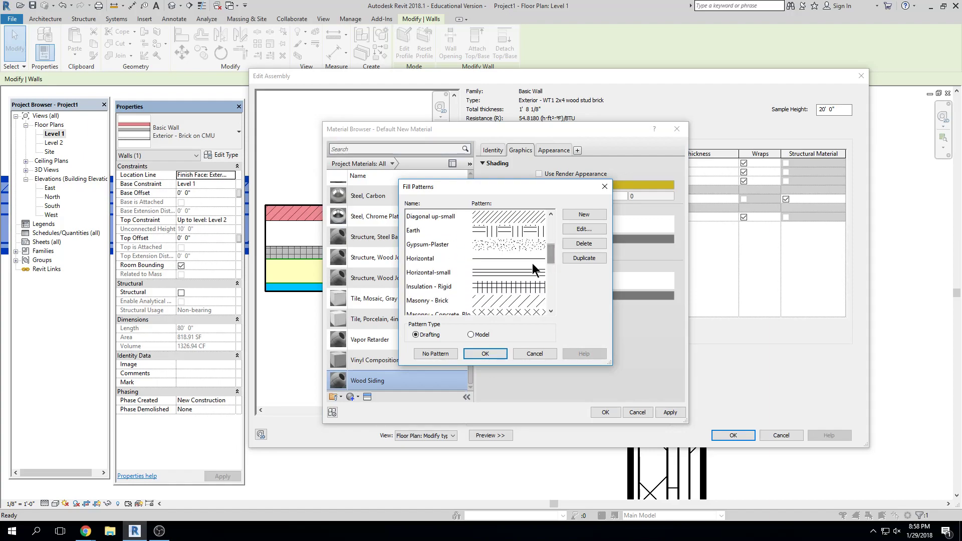
click(480, 272)
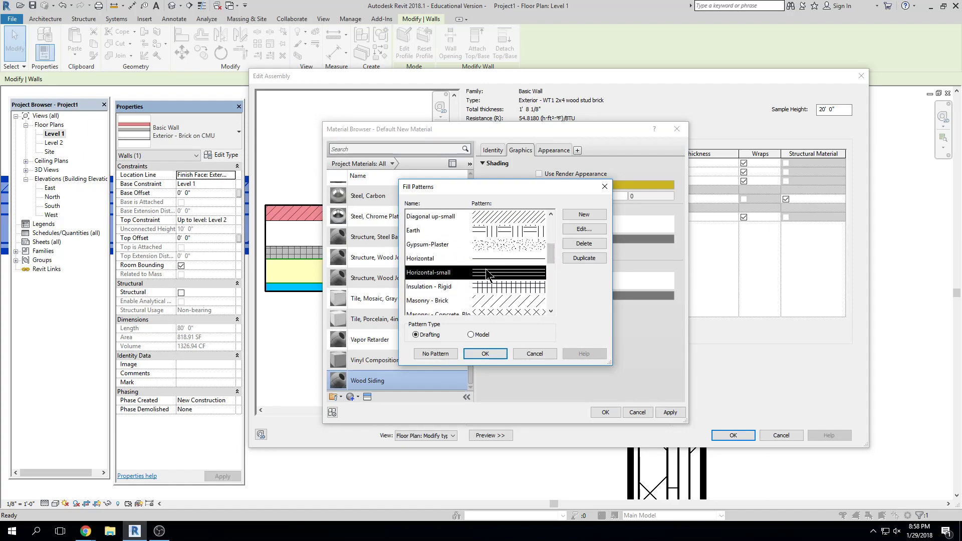
click(503, 354)
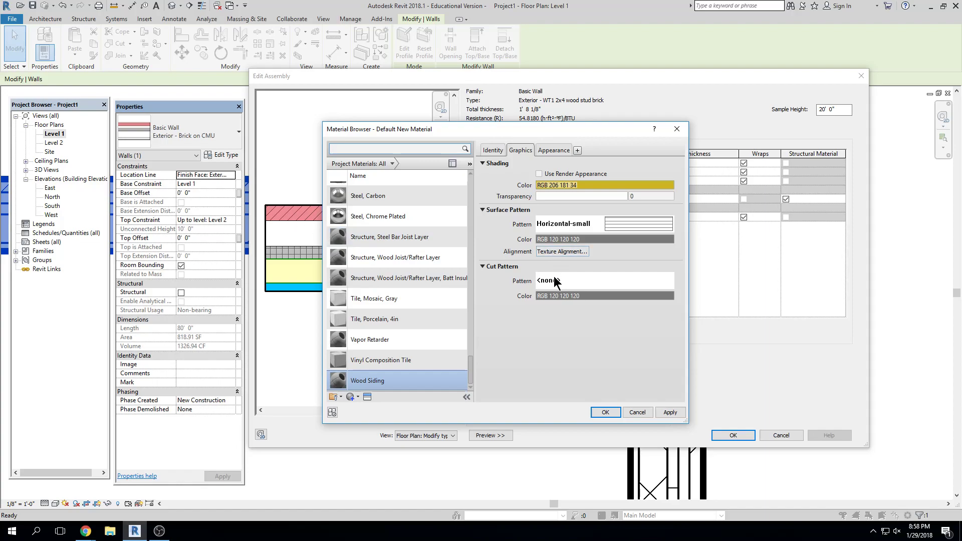
- Set the Wood Siding material's cut pattern to Plywood
click(624, 282)
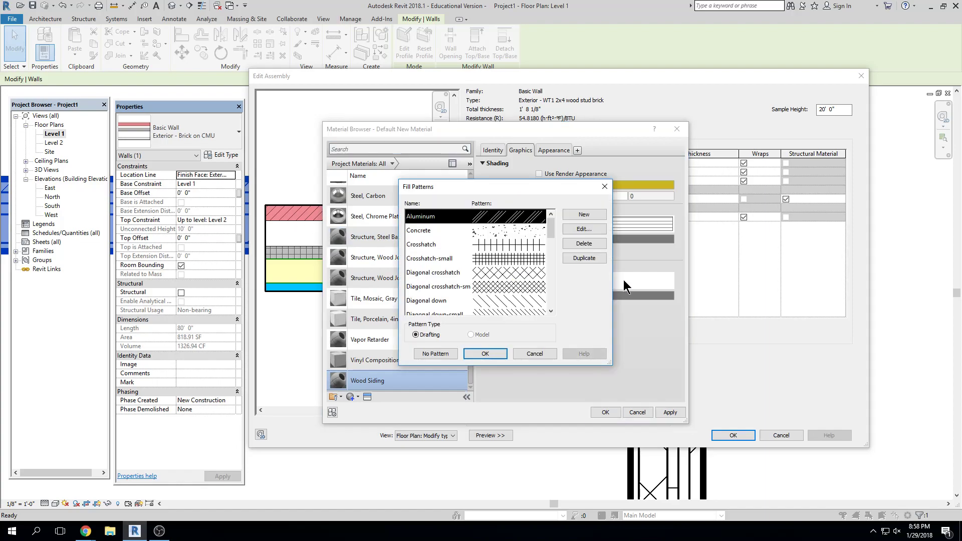
drag(553, 227, 558, 272)
click(526, 246)
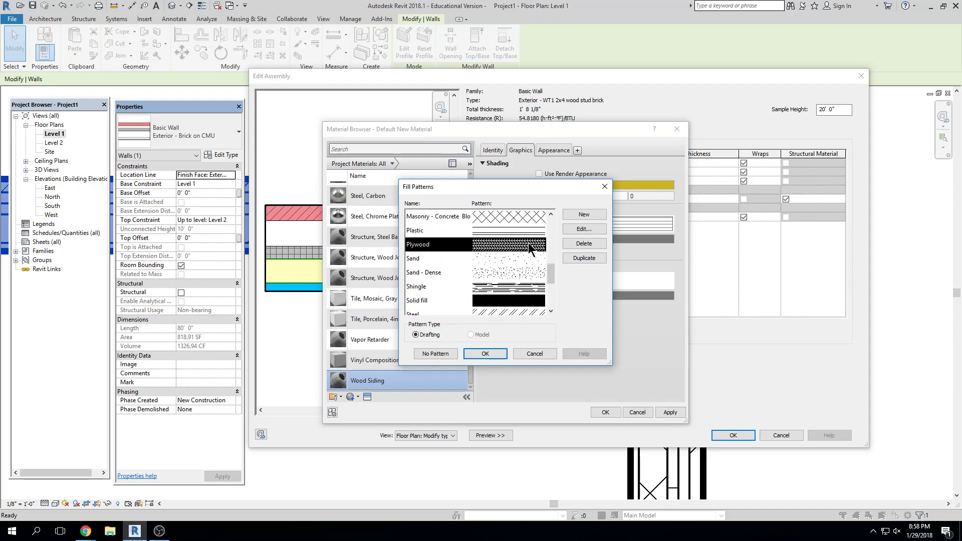
click(482, 352)
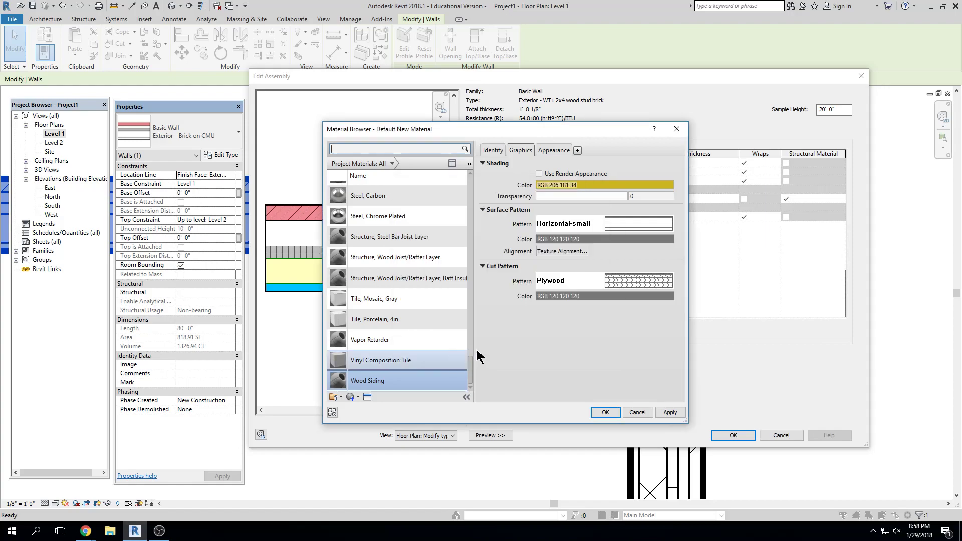
click(637, 281)
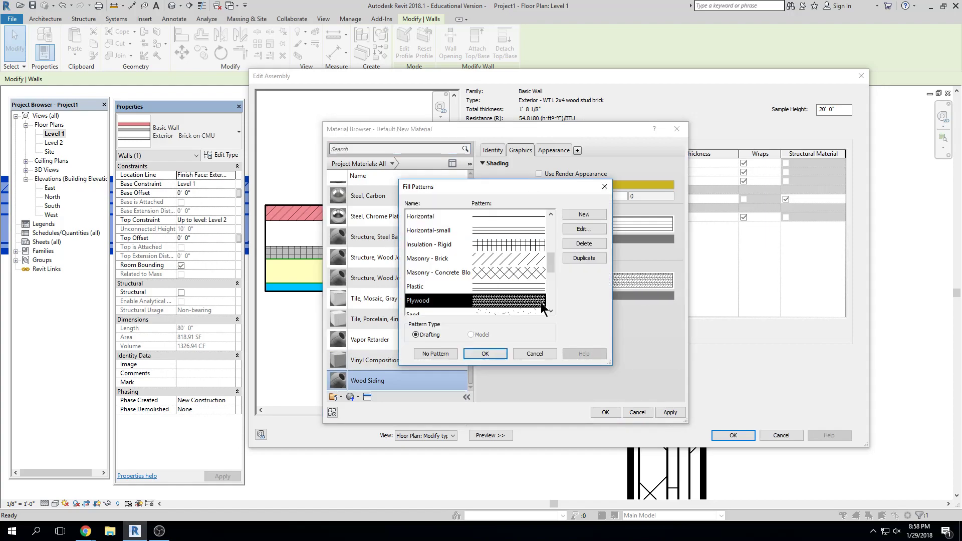
drag(548, 264, 491, 258)
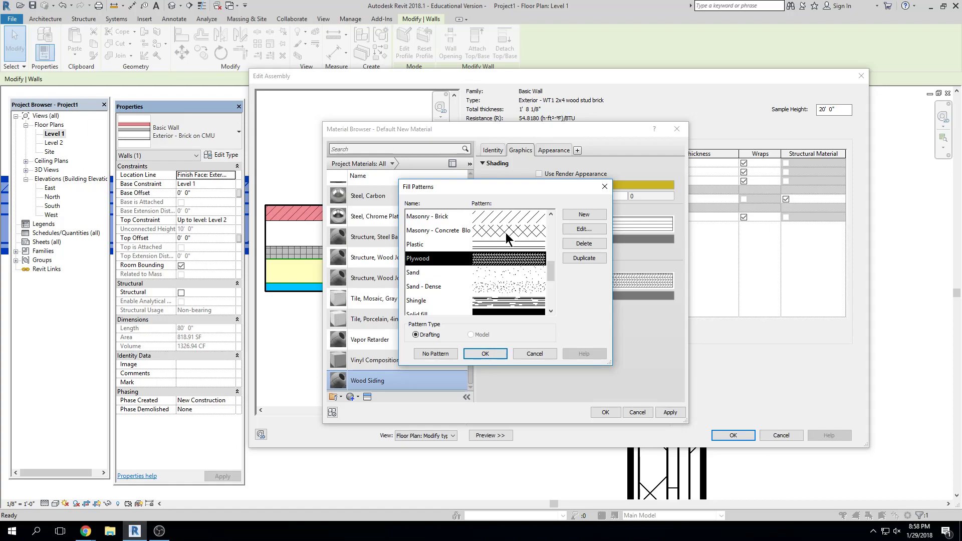
click(487, 350)
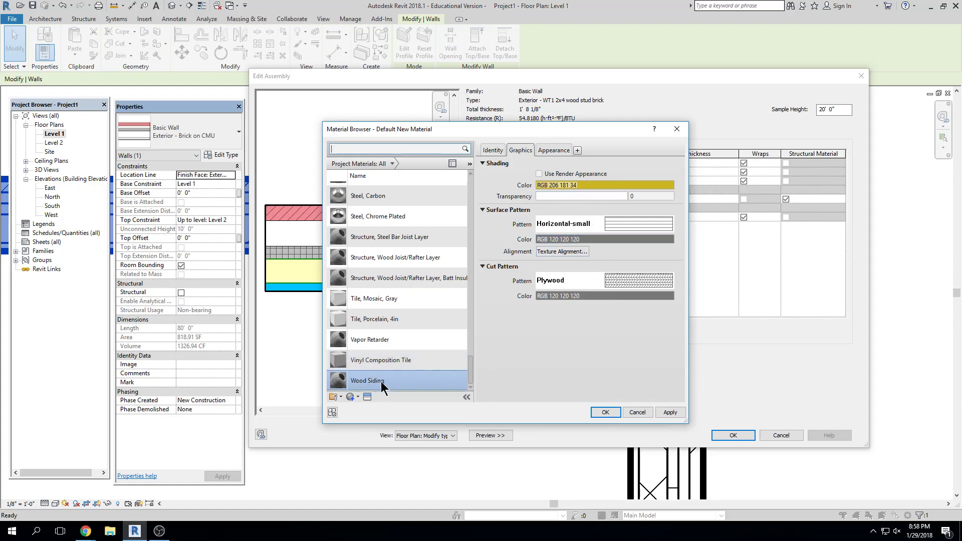
- Assign Wood Siding to the exterior Finish 1 layer and set its thickness to 0' 2"
click(614, 411)
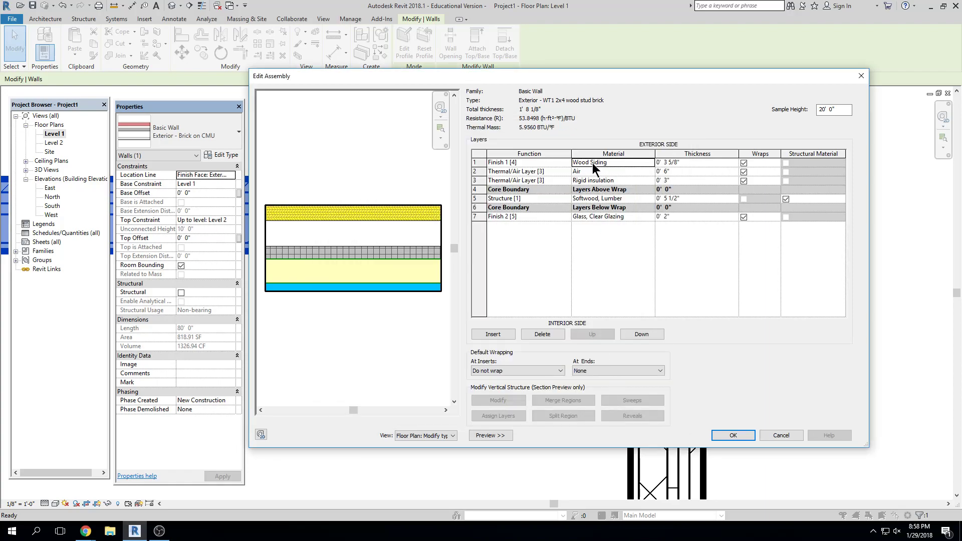
click(686, 162)
text(0 2)
key(Tab)
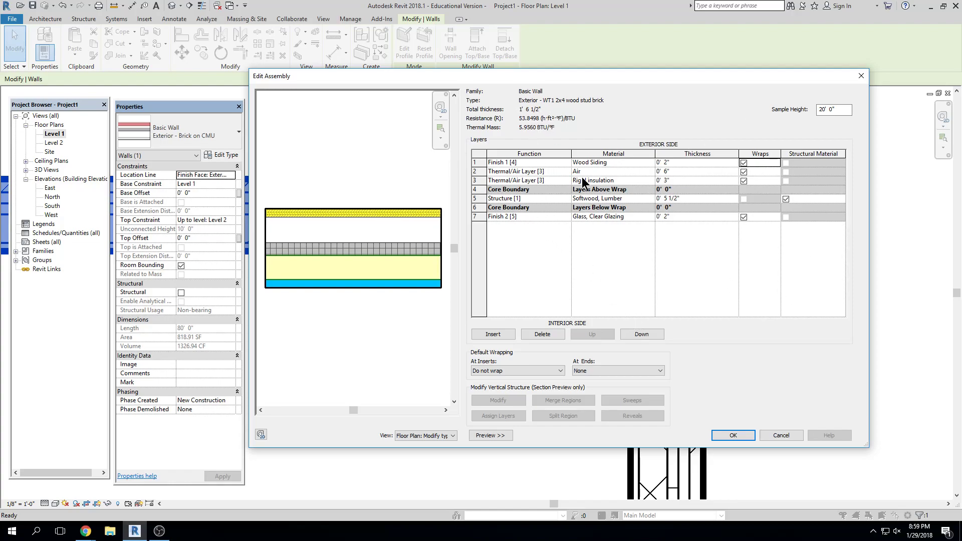
- Set the Air layer's thickness to 0' 1" and accept the wall assembly and type properties
click(676, 171)
text(1)
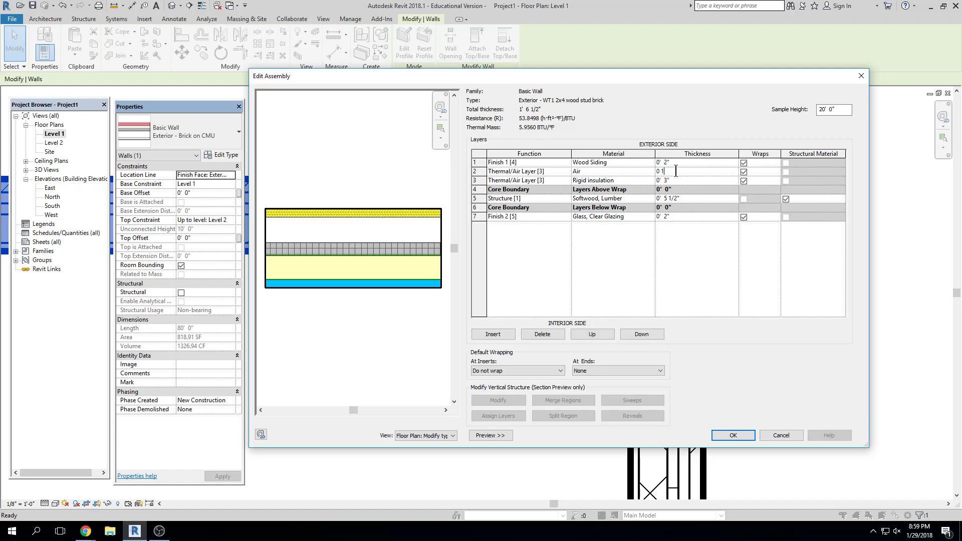
key(Tab)
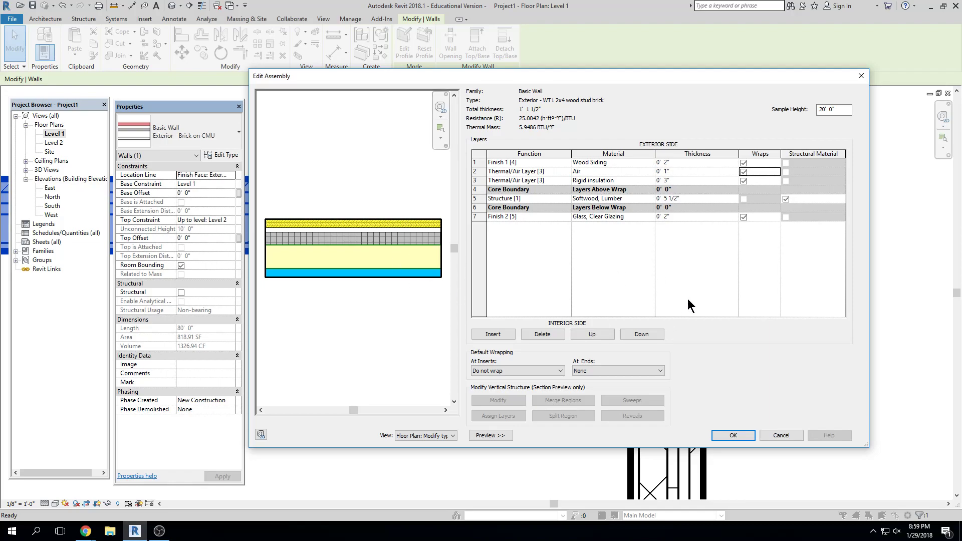
click(735, 435)
click(744, 436)
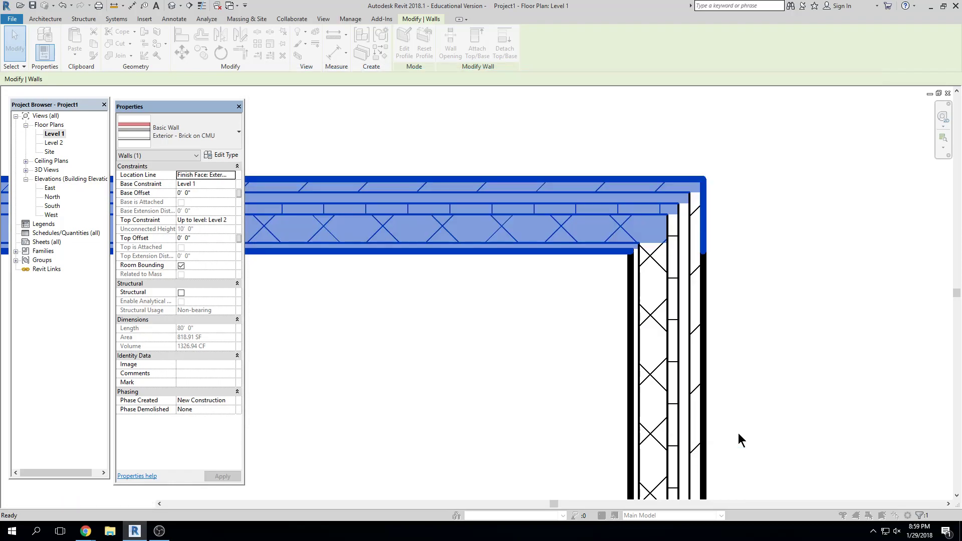
- Deselect the wall and display the Level 1 floor plan in the Shaded visual style
key(Escape)
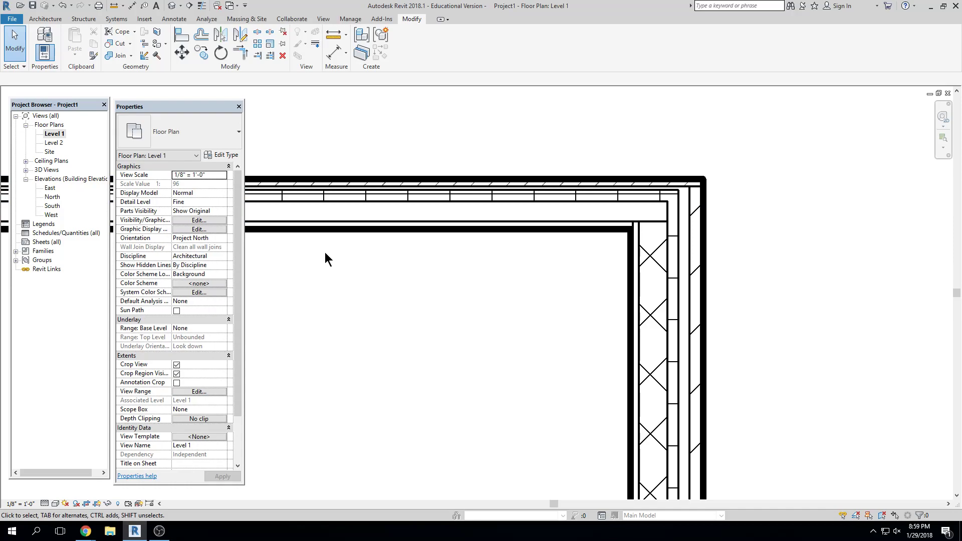
click(55, 503)
click(63, 464)
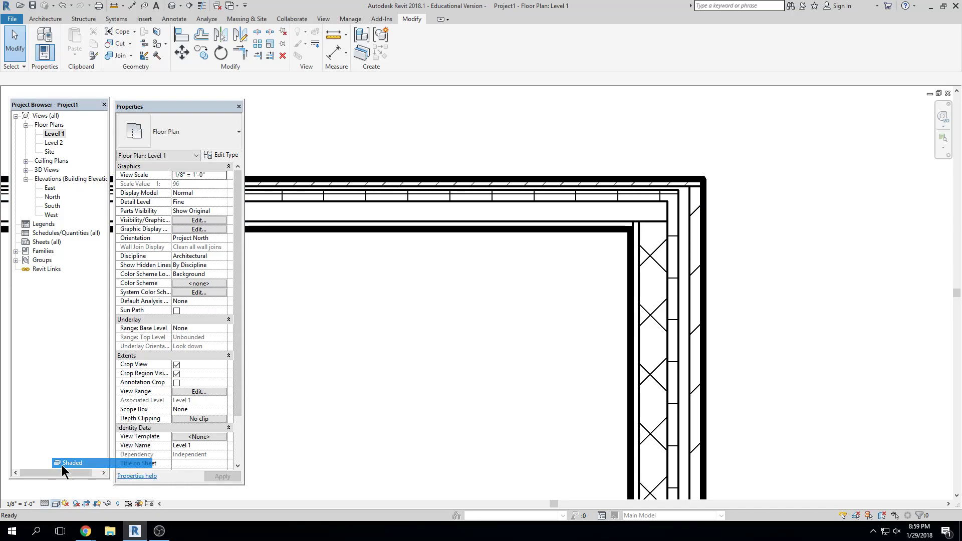
click(461, 249)
middle_drag(529, 282, 576, 289)
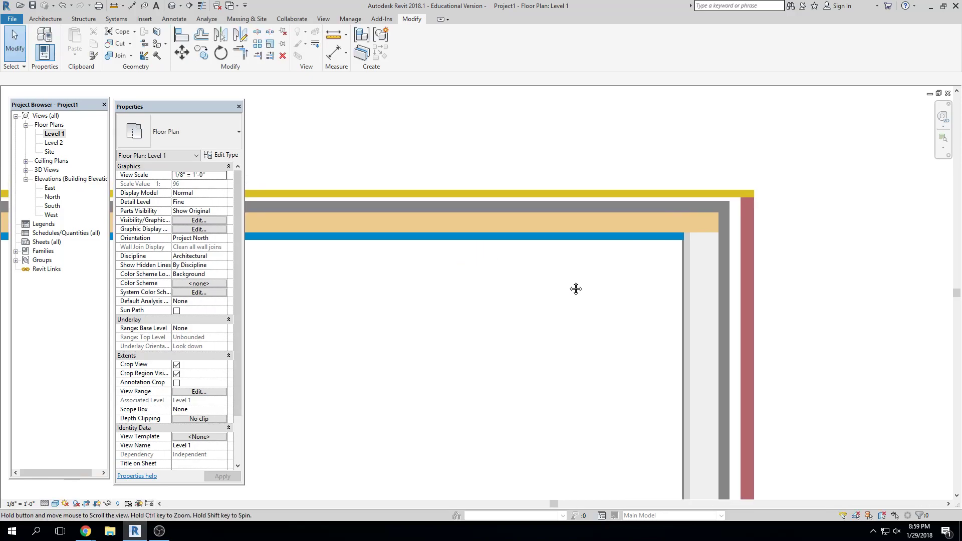
- Select the vertical brick wall that joins the wood-sided wall at the corner of the floor plan
click(571, 236)
click(801, 288)
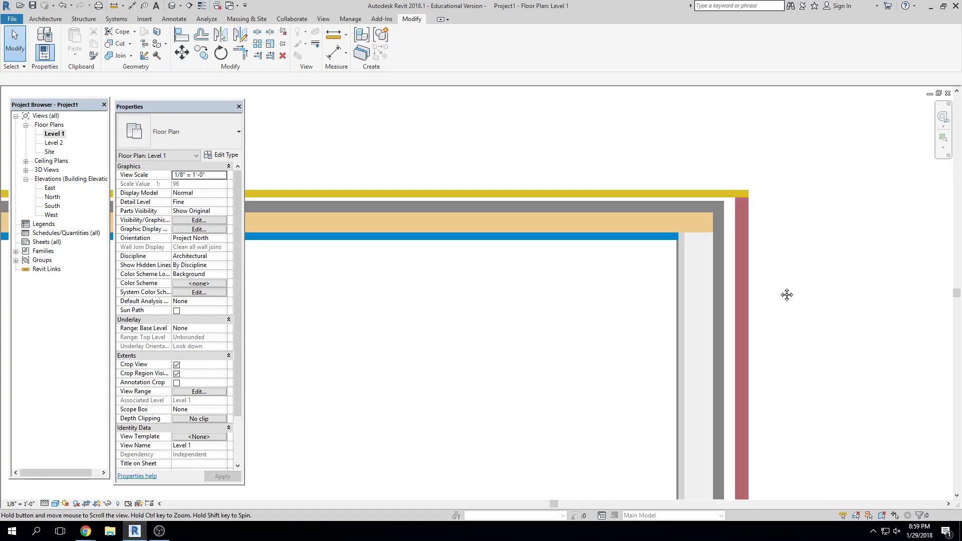
click(740, 296)
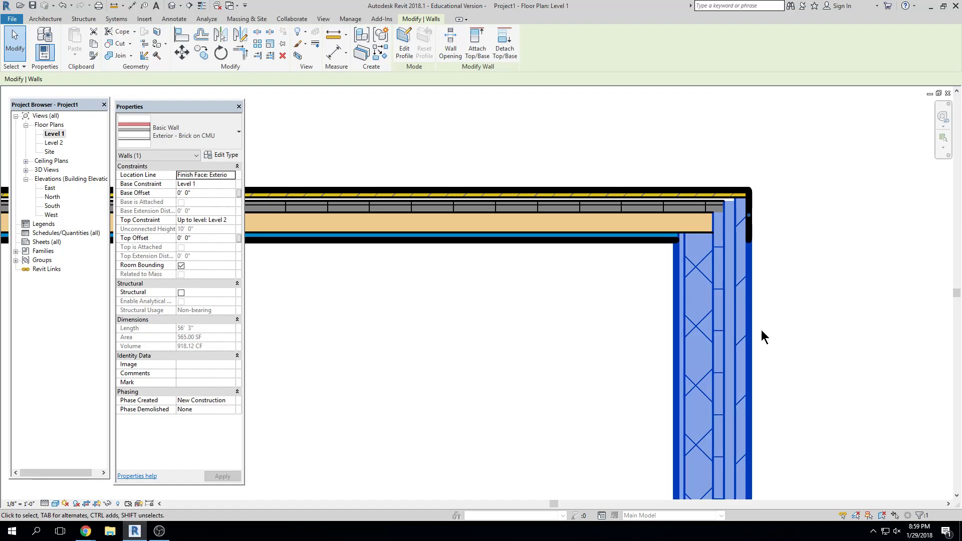
click(785, 335)
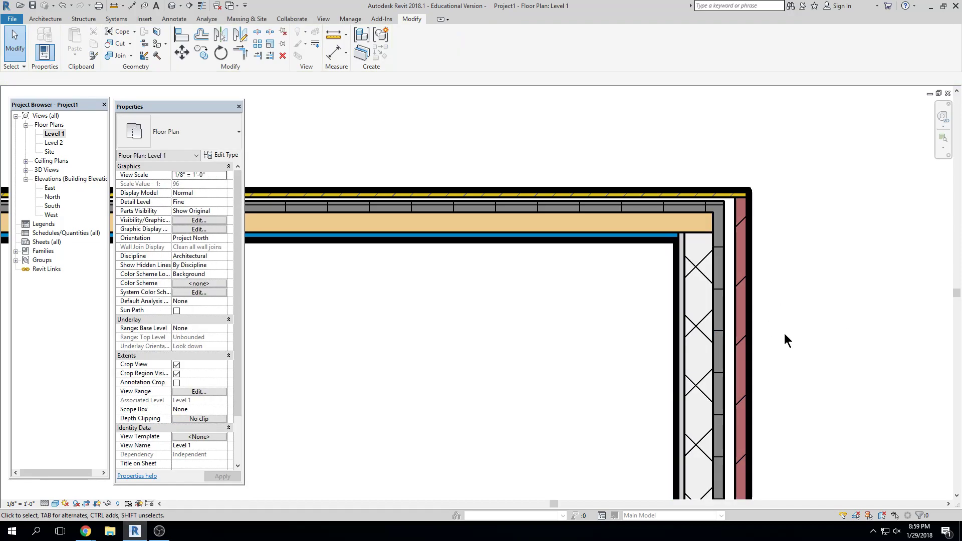
click(737, 328)
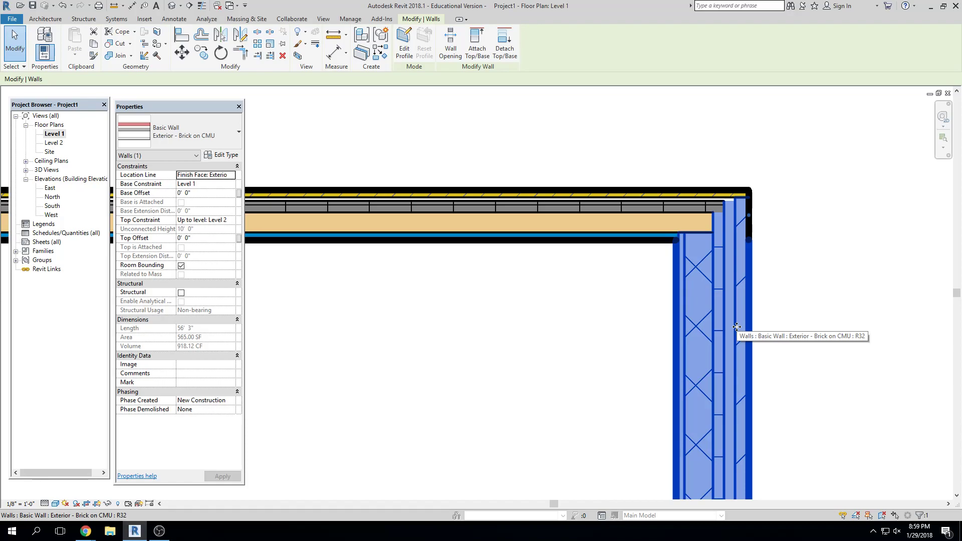
key(ctrl+z)
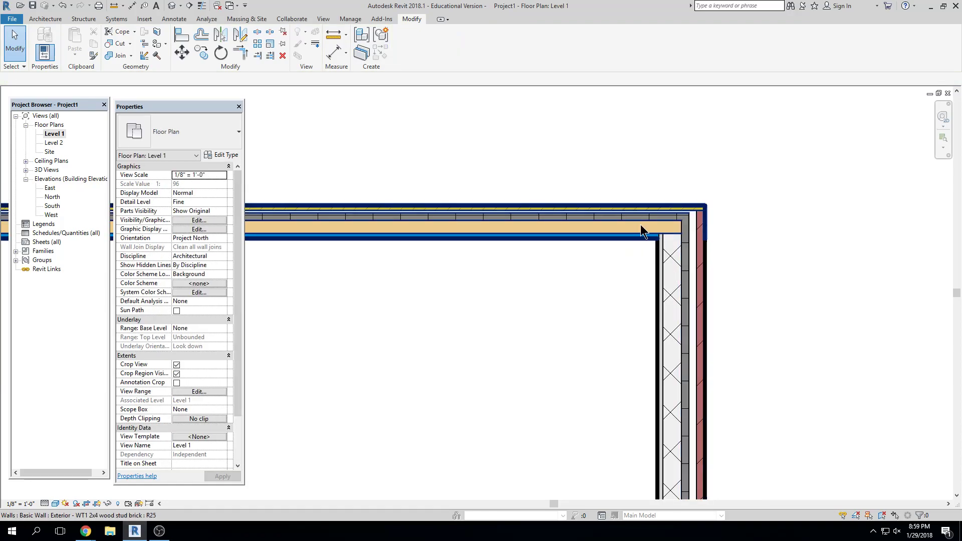
- Change all four connected walls of the large four-sided building to the type Exterior - WT1 2x4 wood stud brick
scroll(604, 286, down, 6)
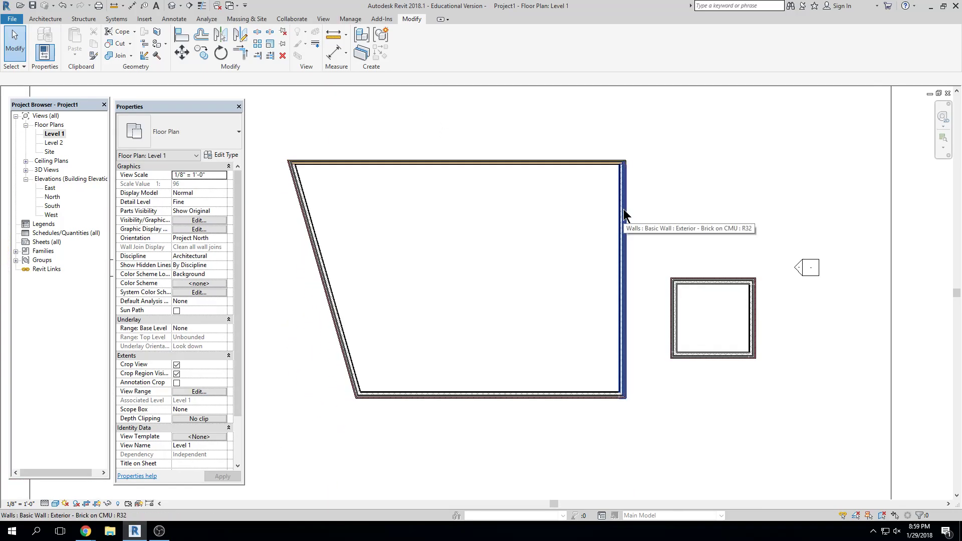
key(Tab)
click(624, 211)
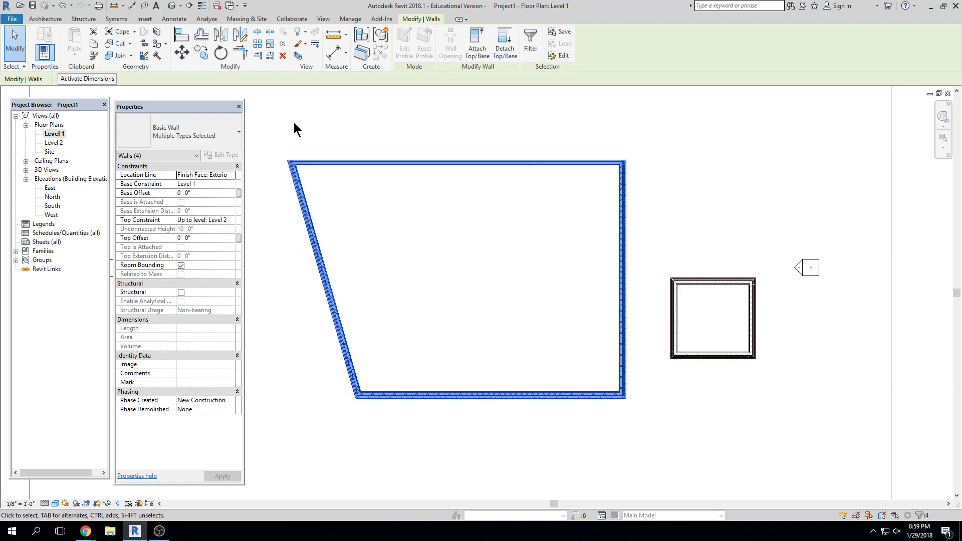
click(211, 138)
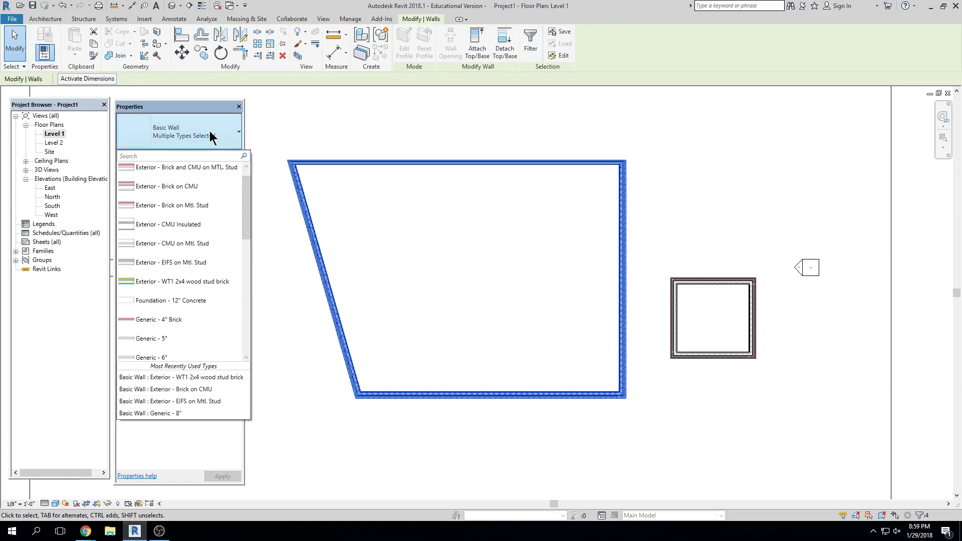
click(204, 155)
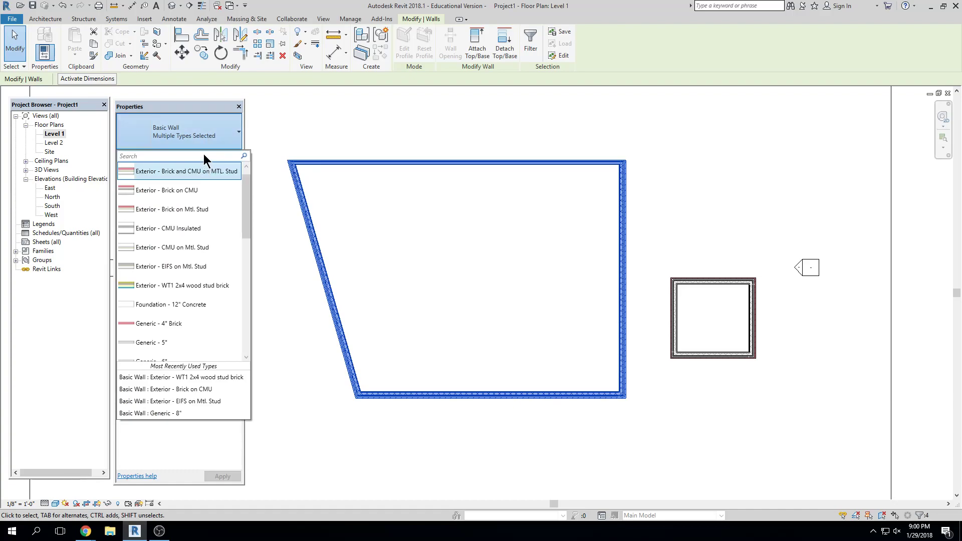
text(wt1)
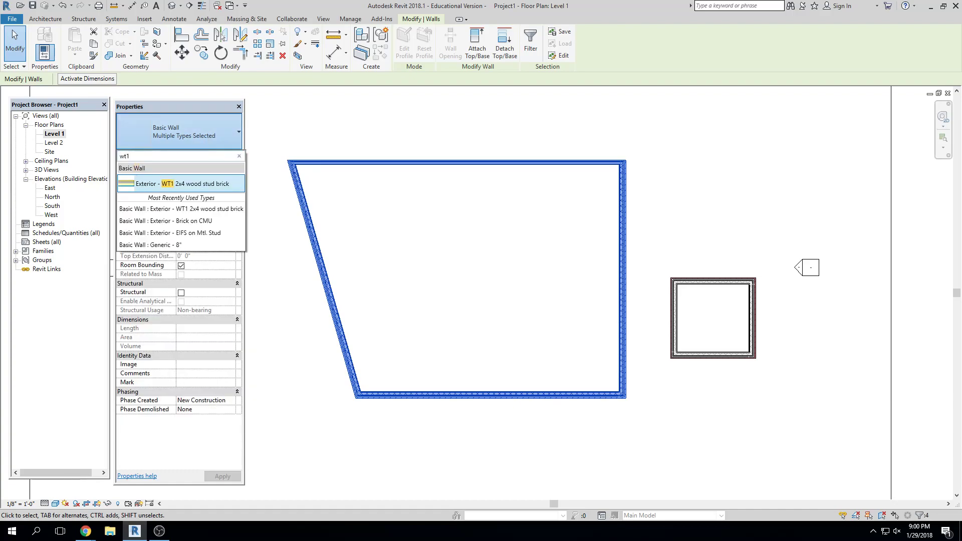
click(143, 186)
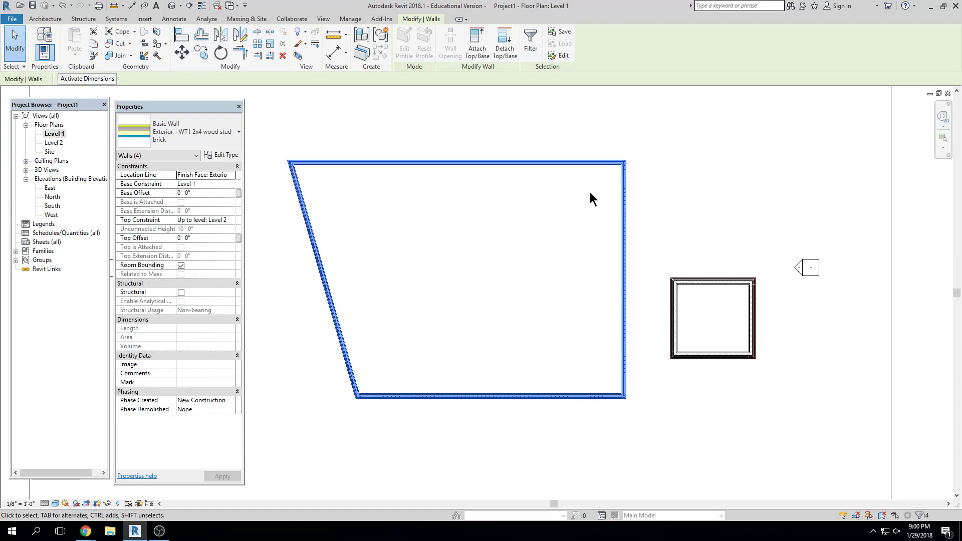
scroll(627, 169, up, 6)
click(633, 168)
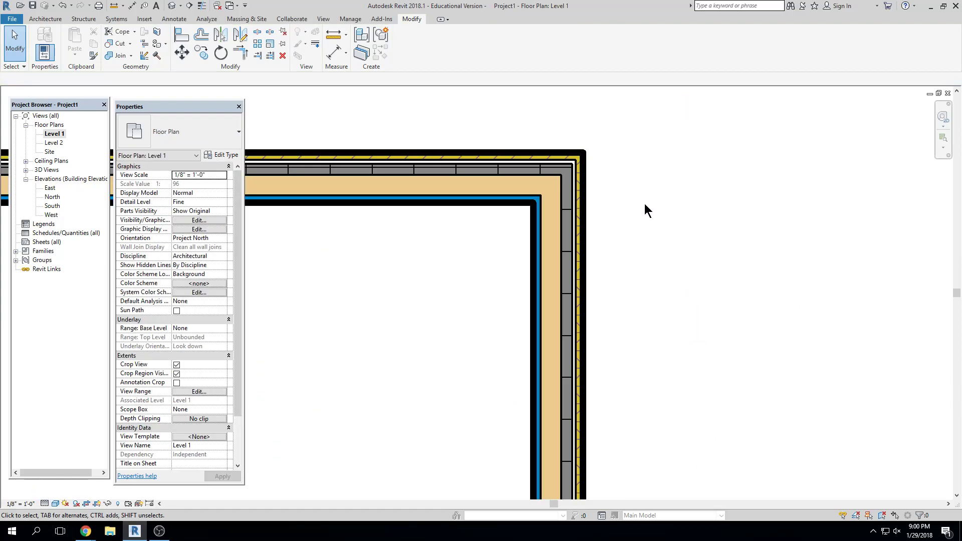
- Match the four walls of the small square building to the large building's WT1 wall type with Match Type
key(m)
key(a)
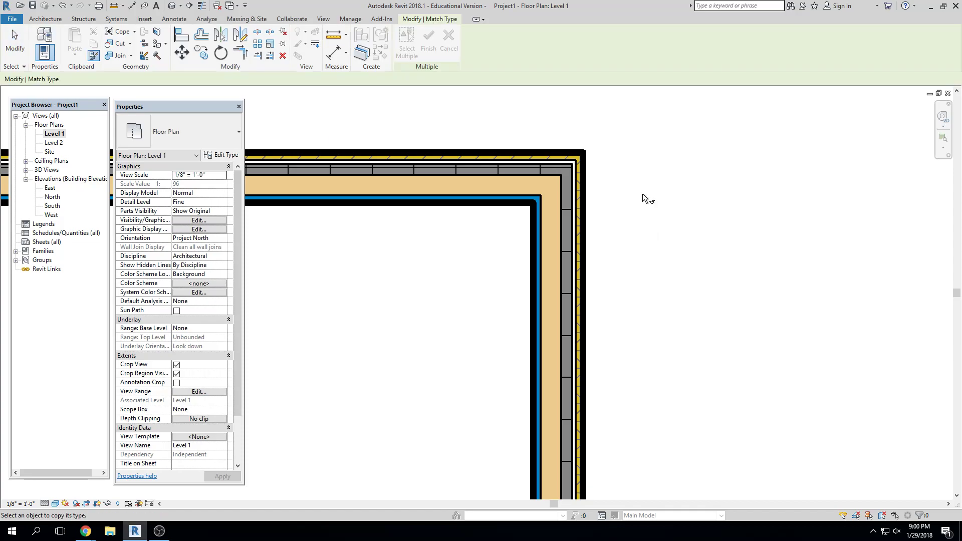
scroll(642, 194, down, 5)
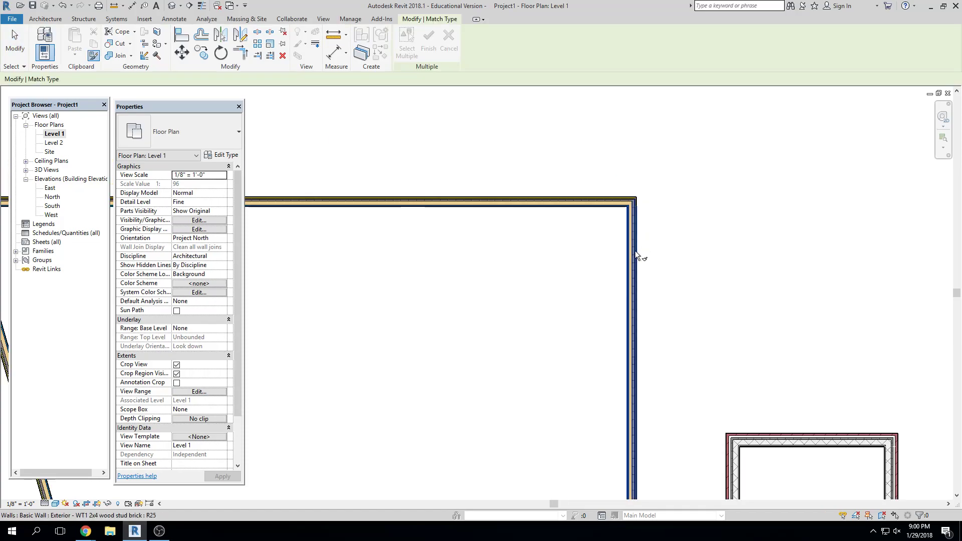
click(635, 251)
click(779, 441)
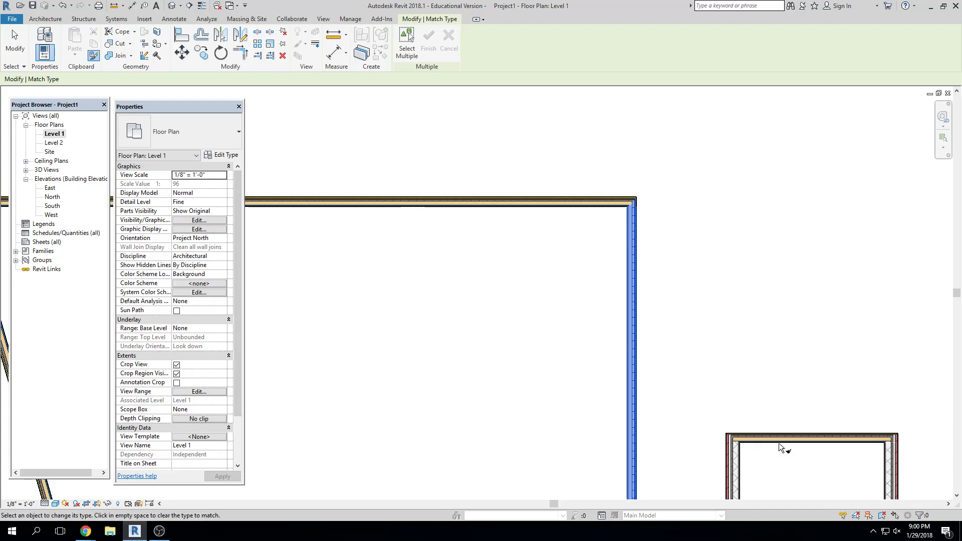
click(736, 479)
click(894, 467)
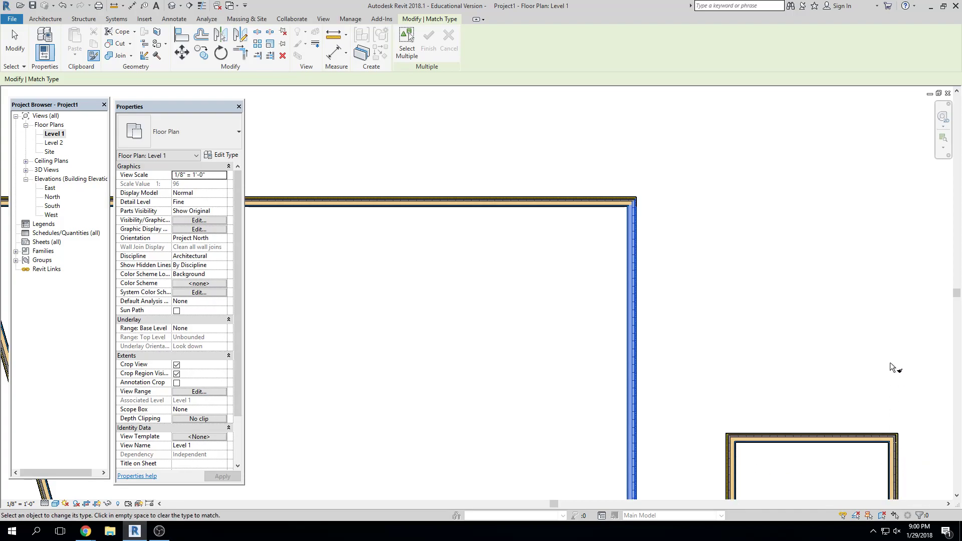
middle_drag(892, 367, 782, 217)
click(747, 441)
key(Escape)
key(Escape)
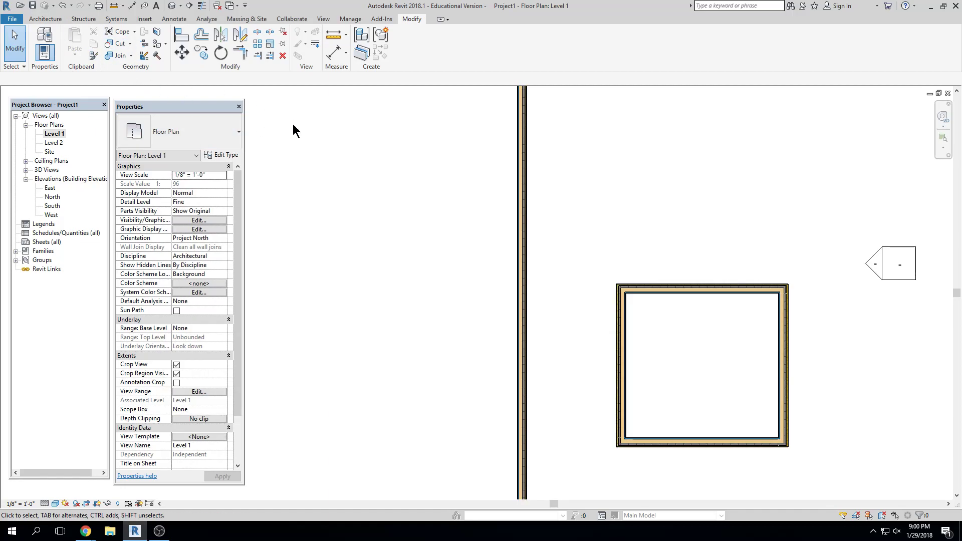
- Start the Wall command with the type Interior - 4 7/8" Partition (1-hr)
middle_drag(358, 206, 465, 274)
scroll(268, 146, down, 8)
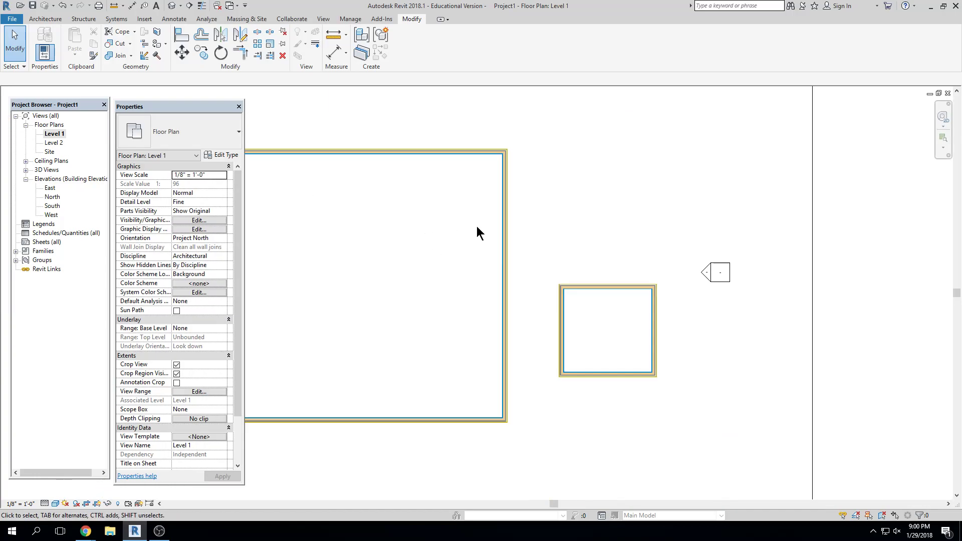
middle_drag(561, 251, 623, 248)
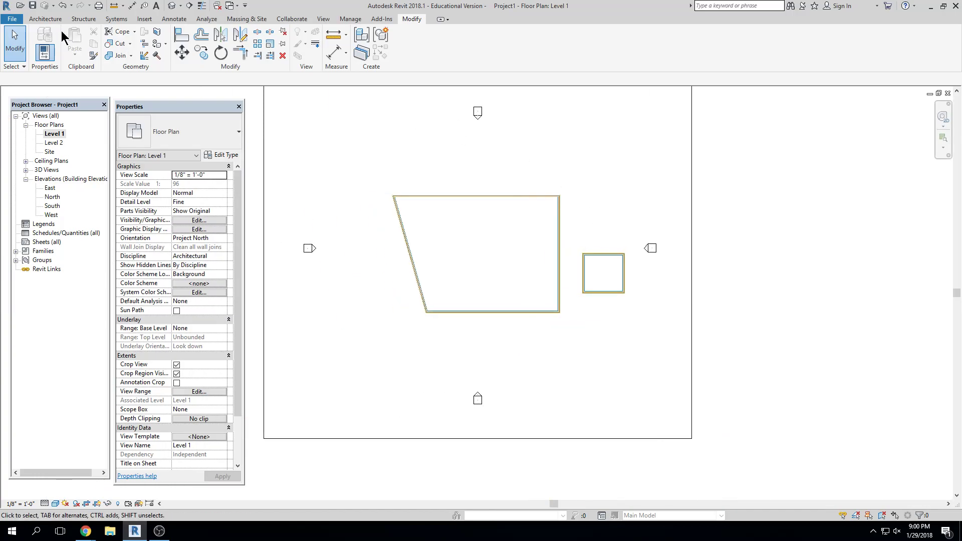
click(45, 20)
click(41, 38)
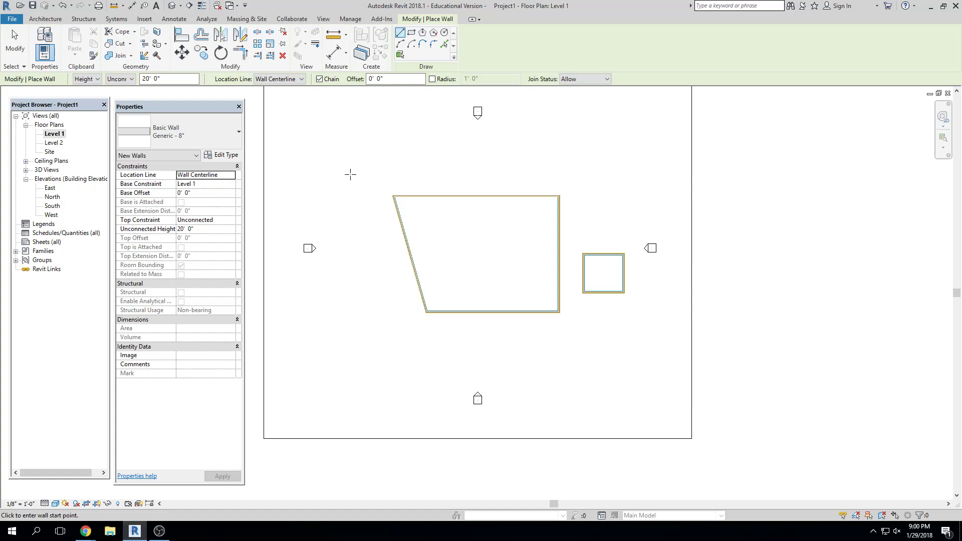
click(235, 135)
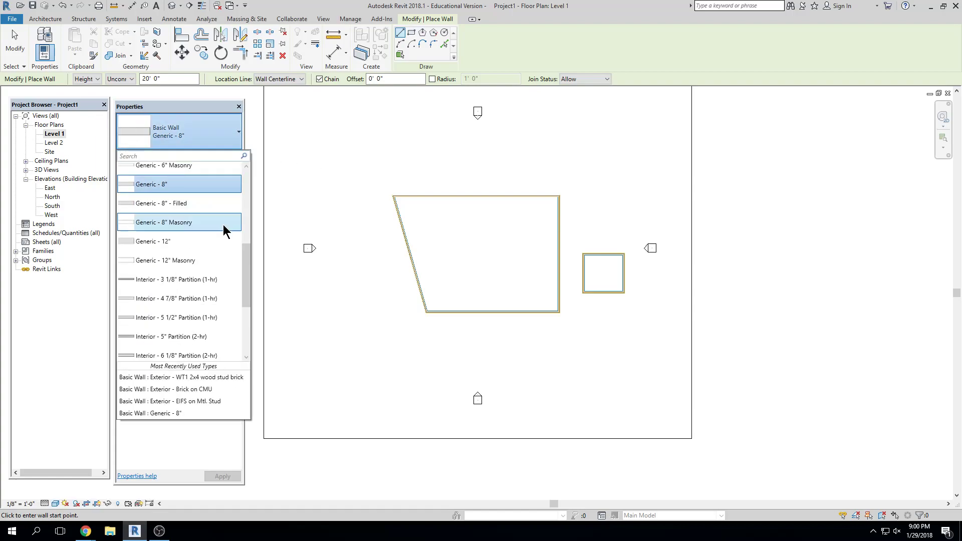
click(178, 299)
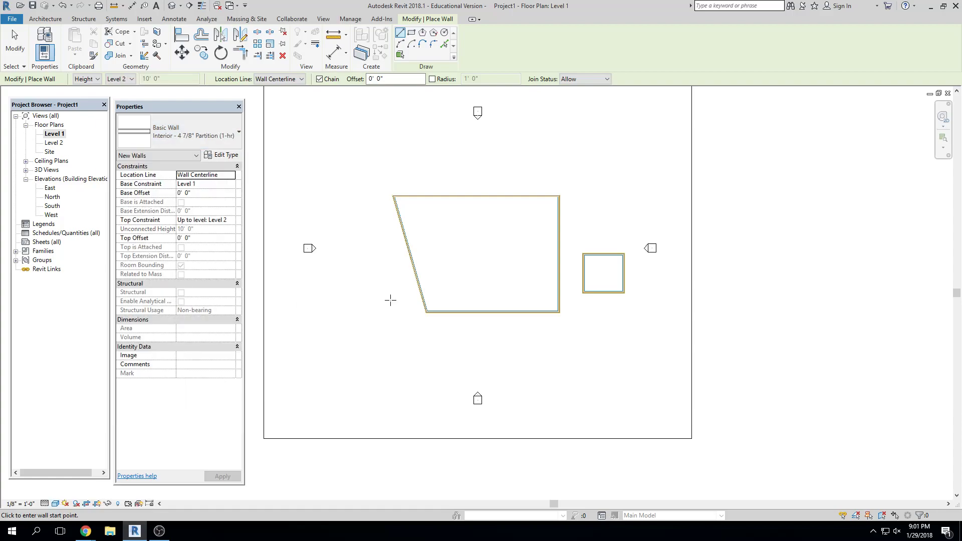
- Duplicate the partition wall type under the name "Interior - WT2 2x4 wood stud with tile"
click(236, 157)
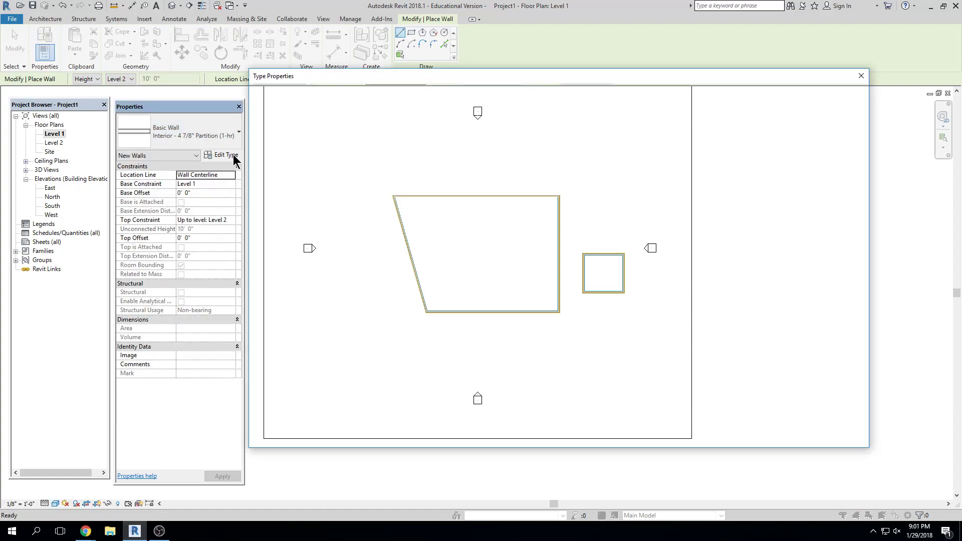
click(823, 112)
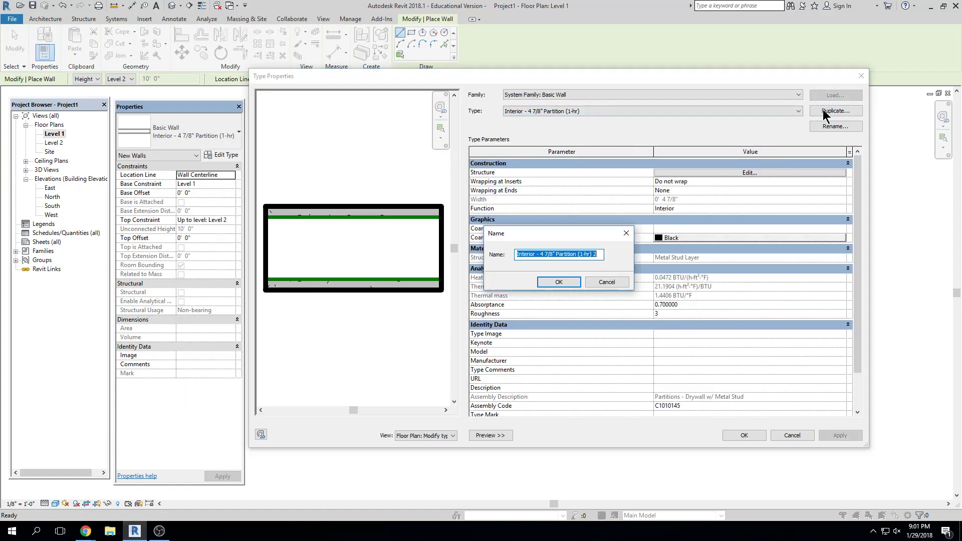
text(Inter)
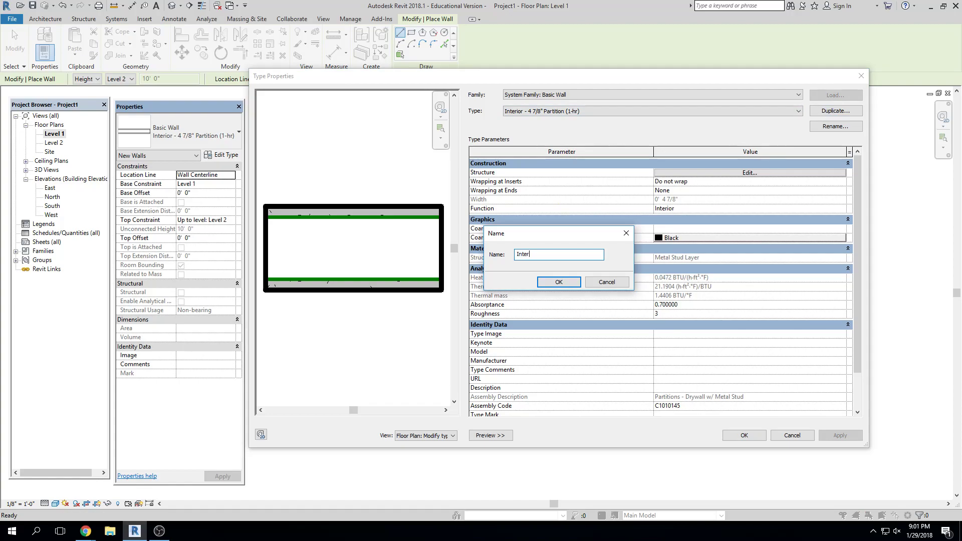
text(ior - WT2 2x4 wood stud with tile)
click(571, 280)
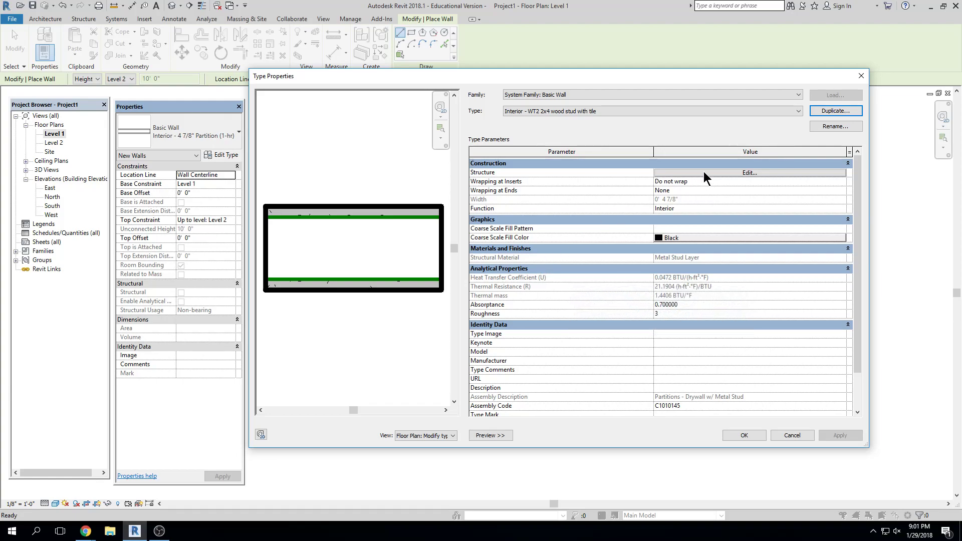
- In the new type's assembly, set the Structure [1] layer's material to Softwood, Lumber and its thickness to 3 1/2"
click(752, 173)
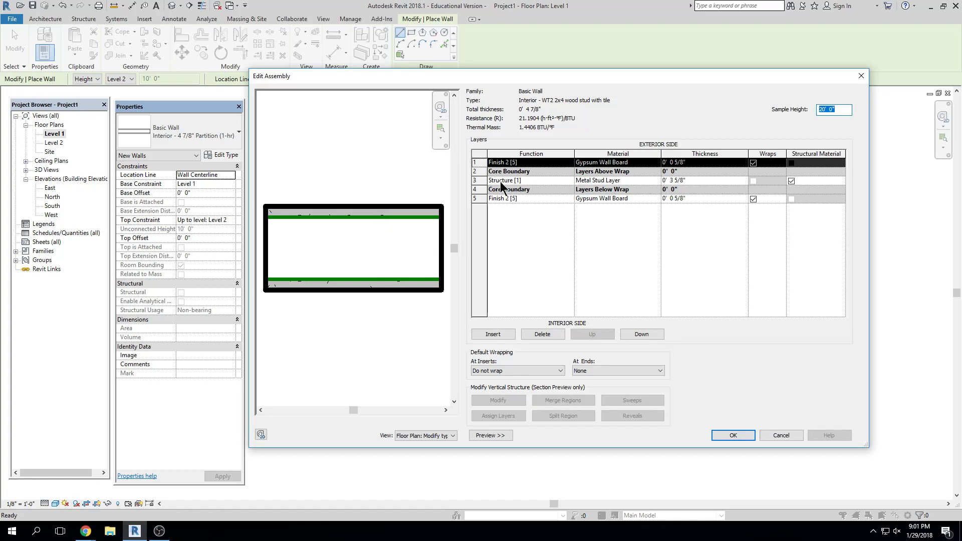
click(624, 180)
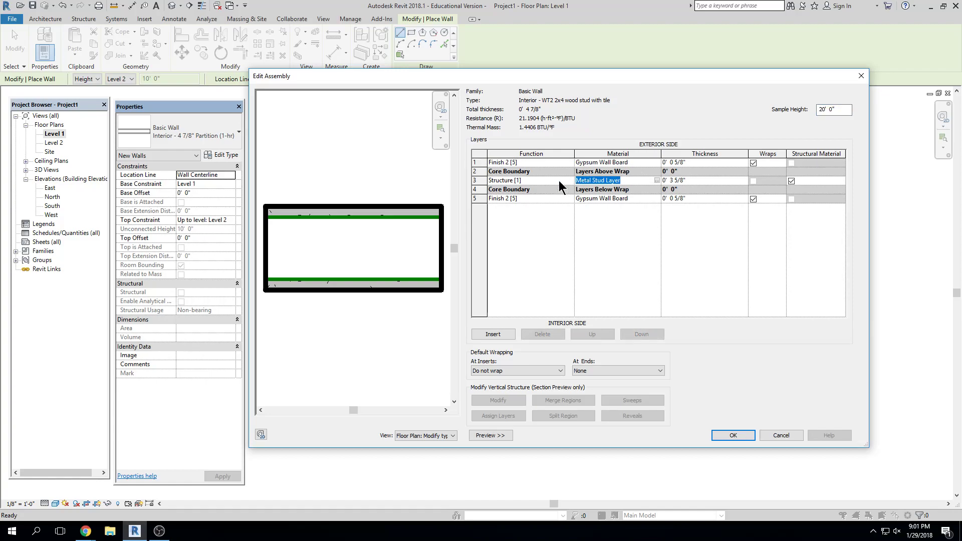
click(657, 180)
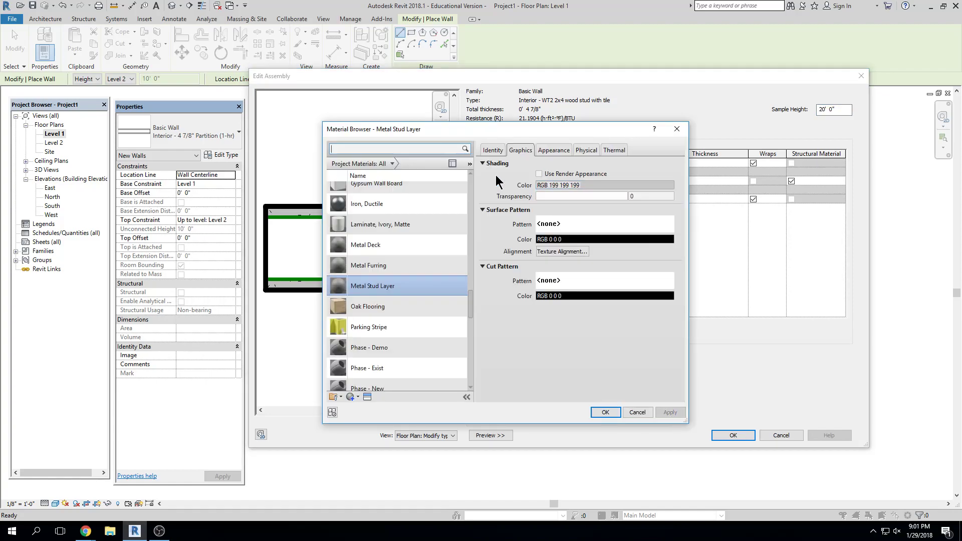
text(wood)
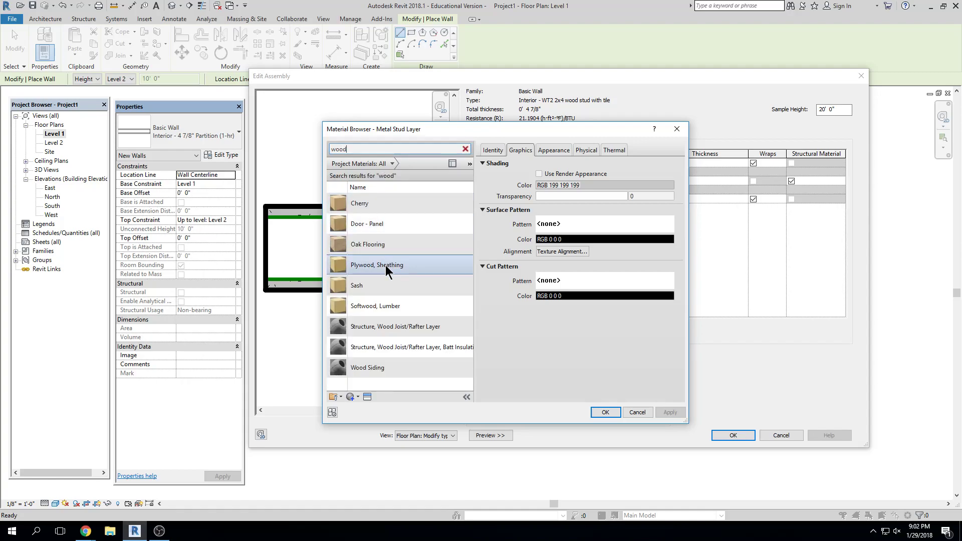
click(395, 306)
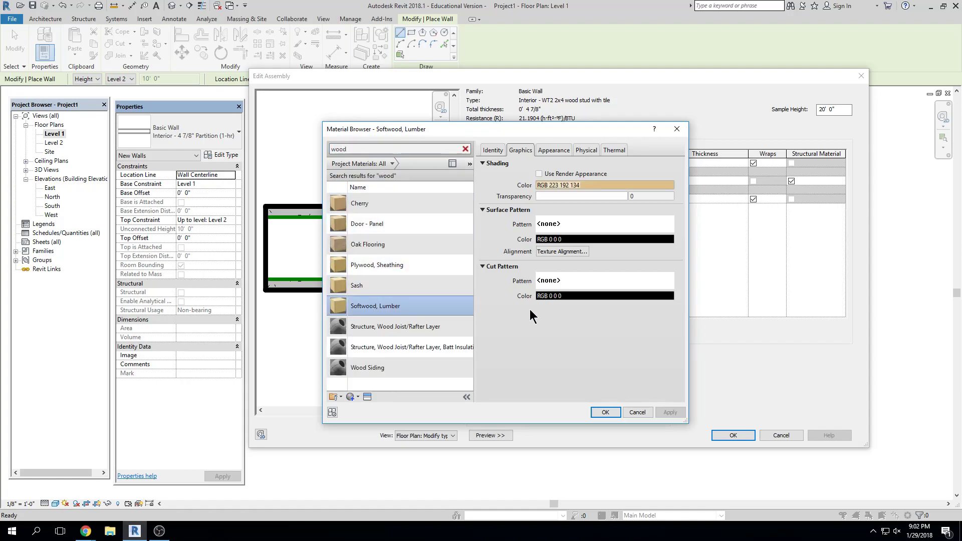
click(605, 412)
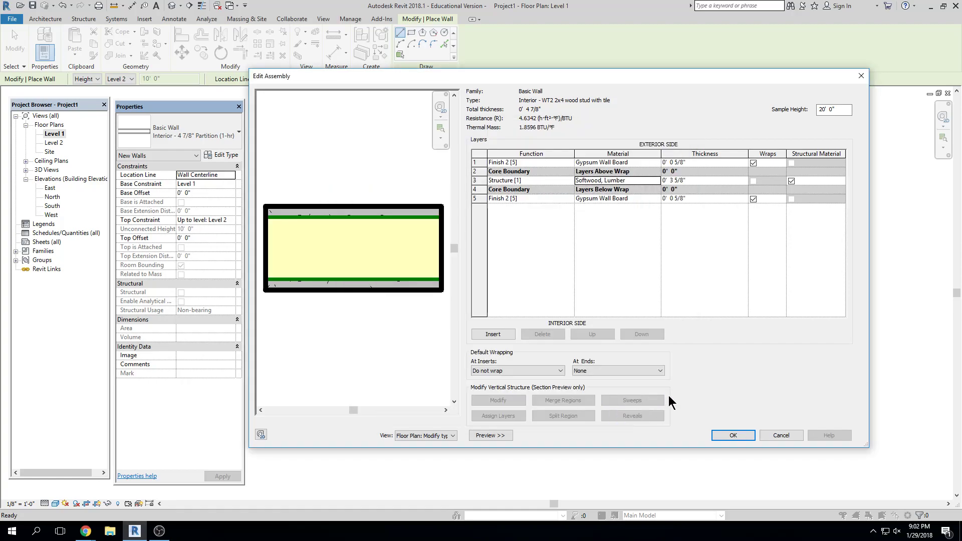
click(693, 180)
text(3 1/2")
key(Tab)
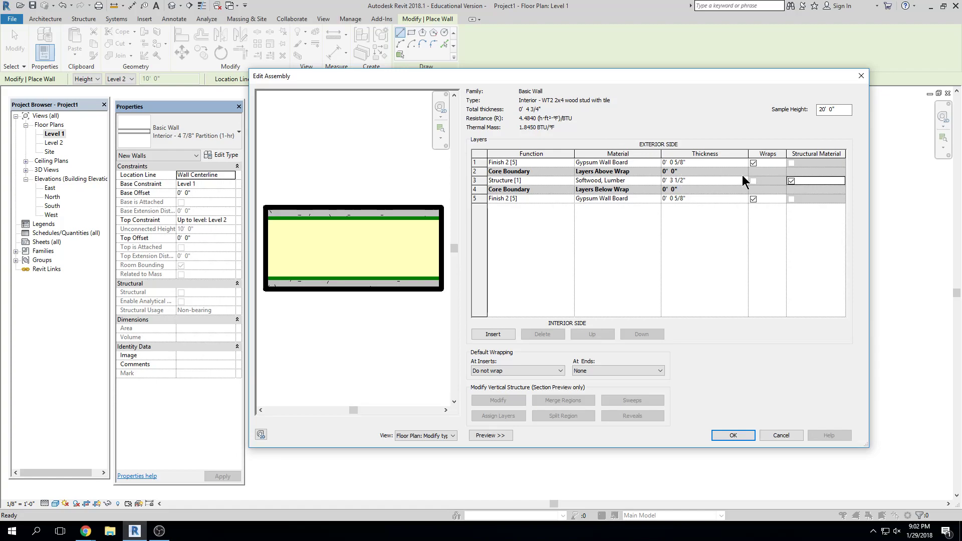
- Keep the exterior-side gypsum wall board layer as Finish 2 [5] and set its thickness to 1/2"
click(492, 162)
click(570, 163)
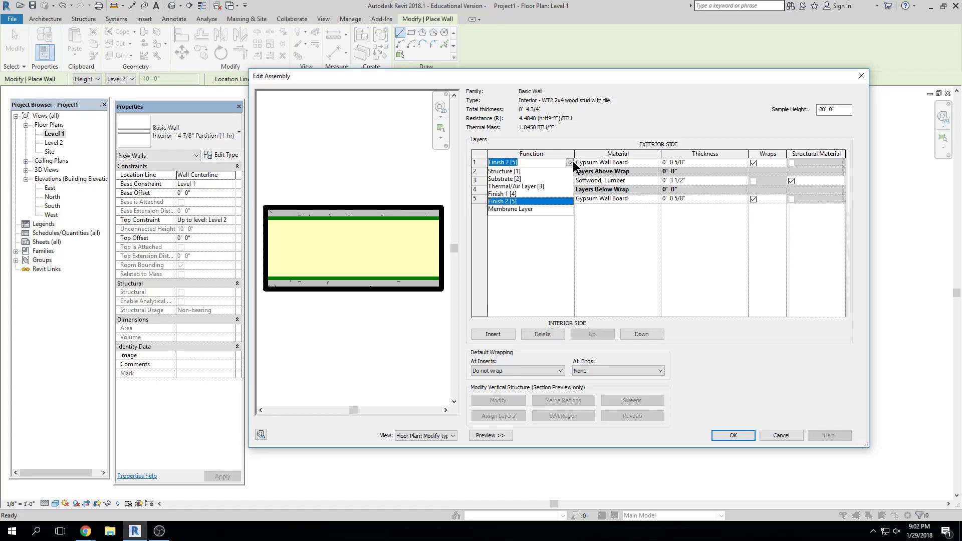
click(556, 201)
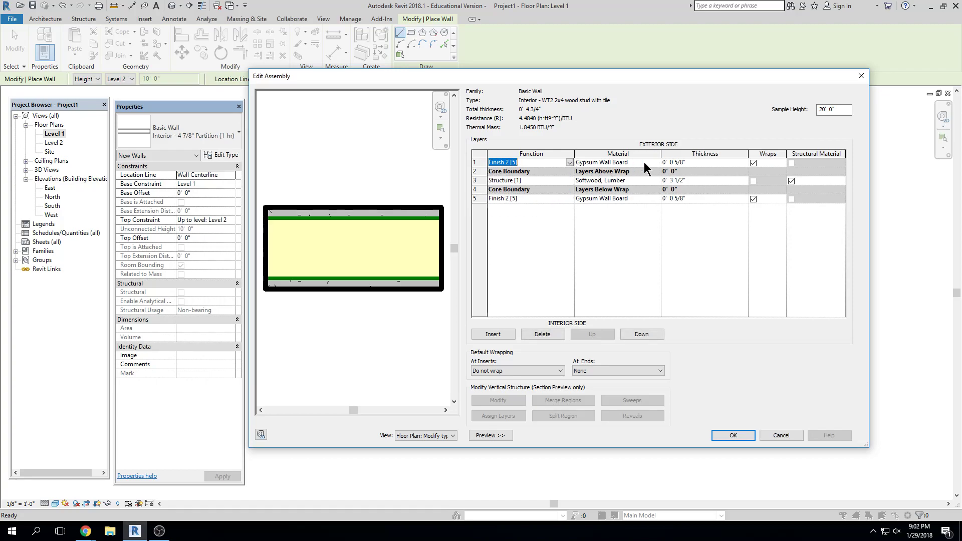
key(Tab)
key(Tab)
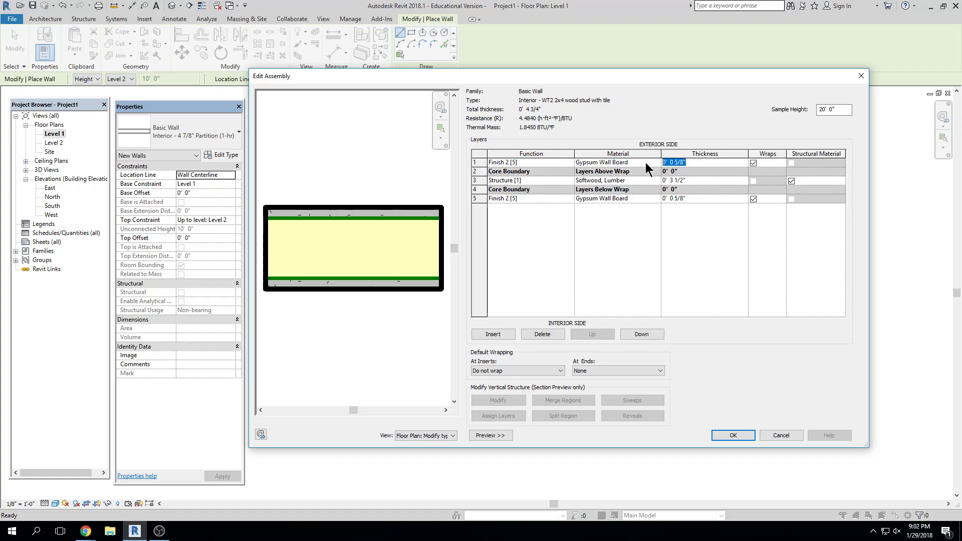
text(0 1/2)
key(Tab)
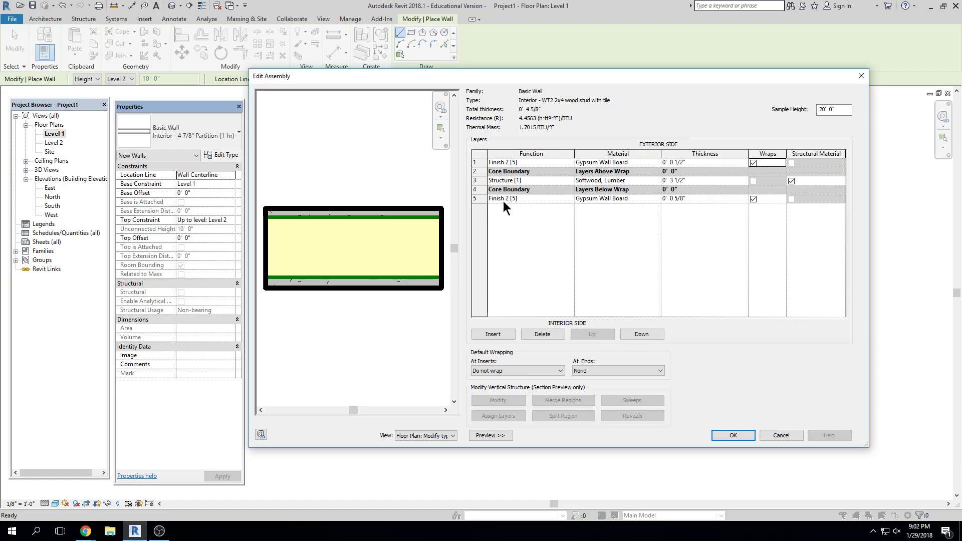
- Set the interior-side gypsum wall board layer's thickness to 1/2" and insert a new layer outside the exterior-side gypsum wall board
click(698, 199)
text(0 1/2)
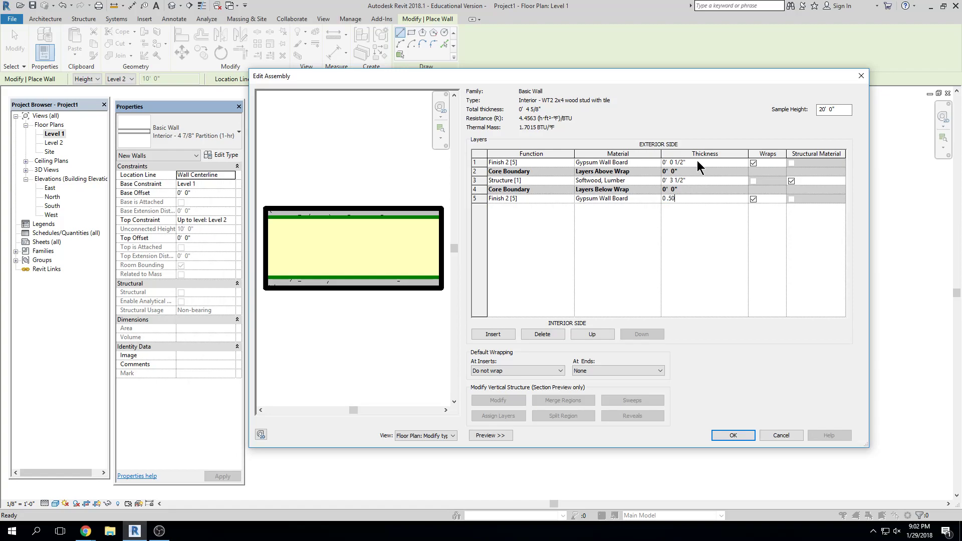
key(Tab)
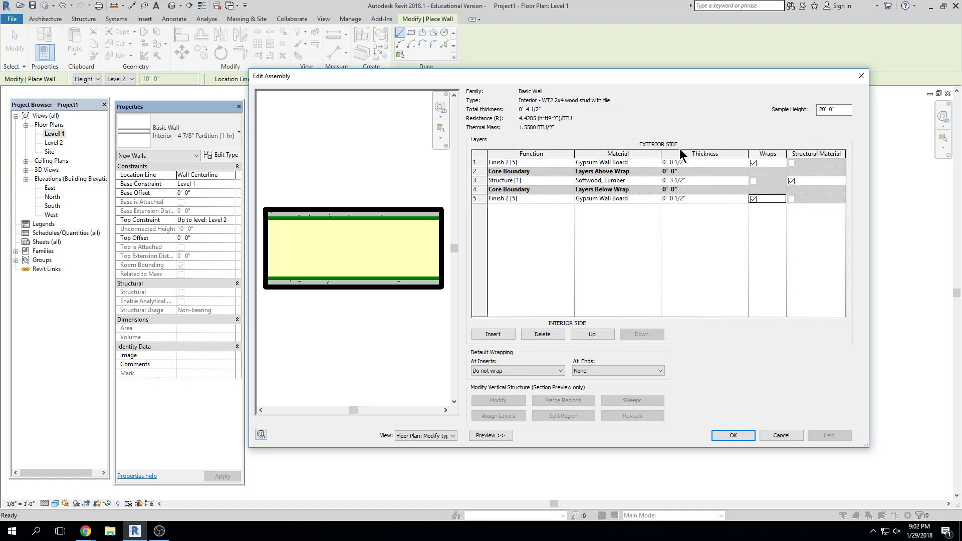
click(485, 162)
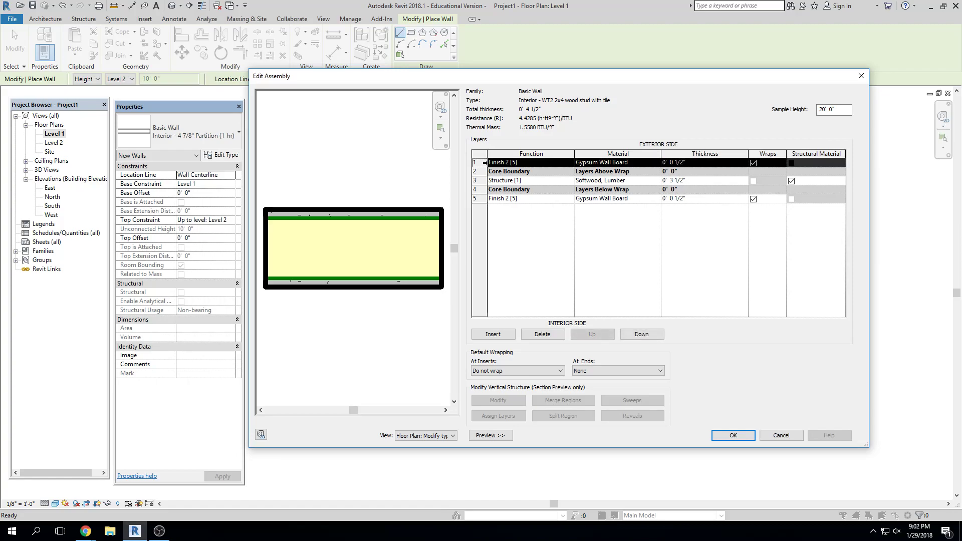
click(507, 334)
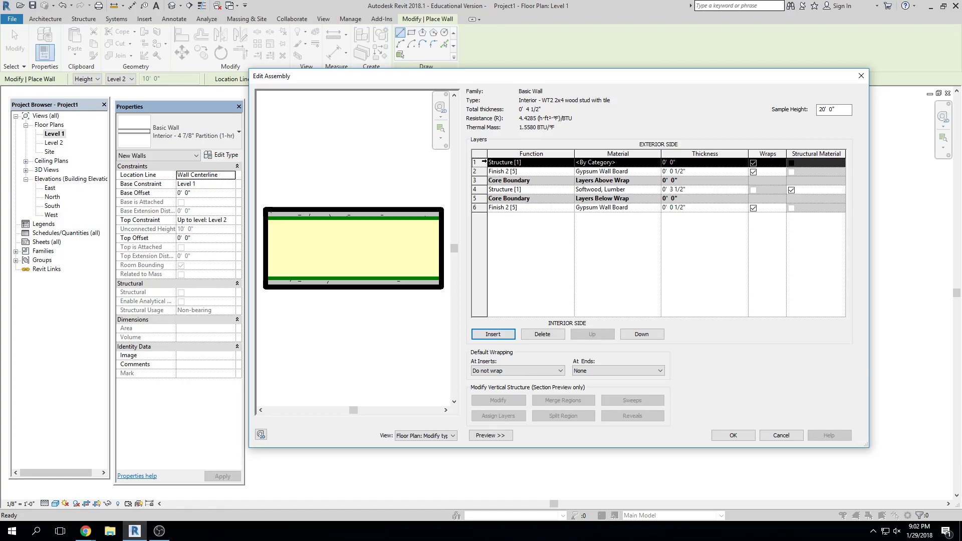
- Move the new layer down through the assembly and back up to the exterior face
click(647, 336)
click(647, 335)
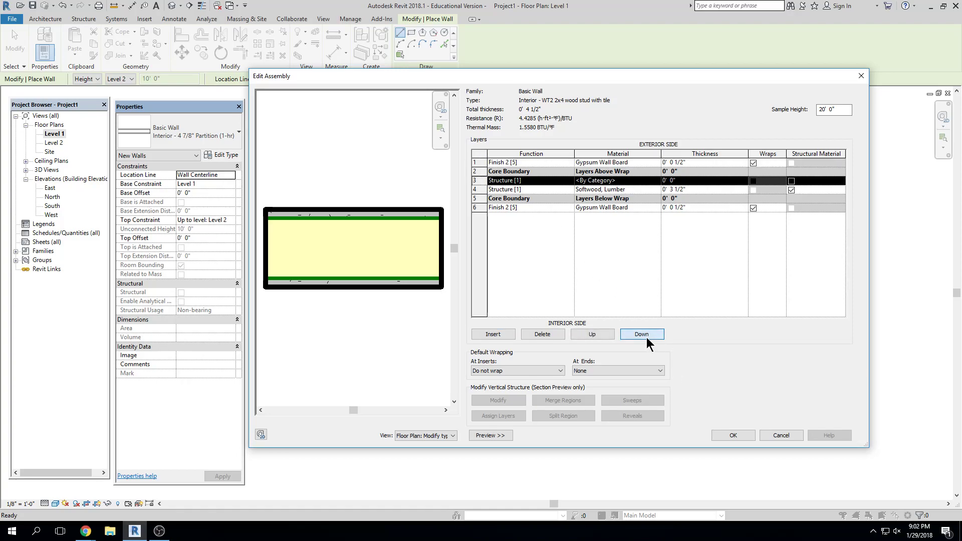
click(647, 336)
click(647, 335)
click(646, 336)
click(589, 336)
click(588, 336)
click(589, 336)
click(589, 336)
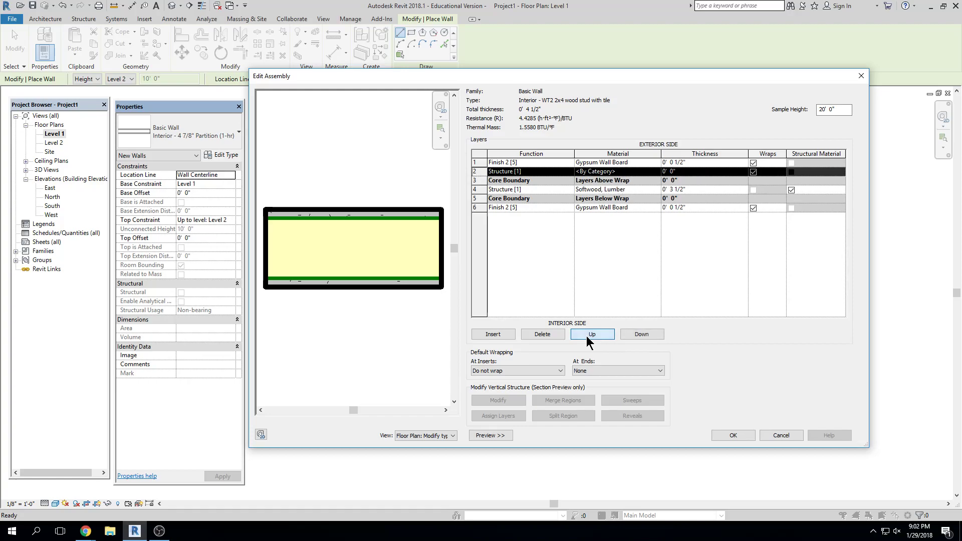
click(588, 336)
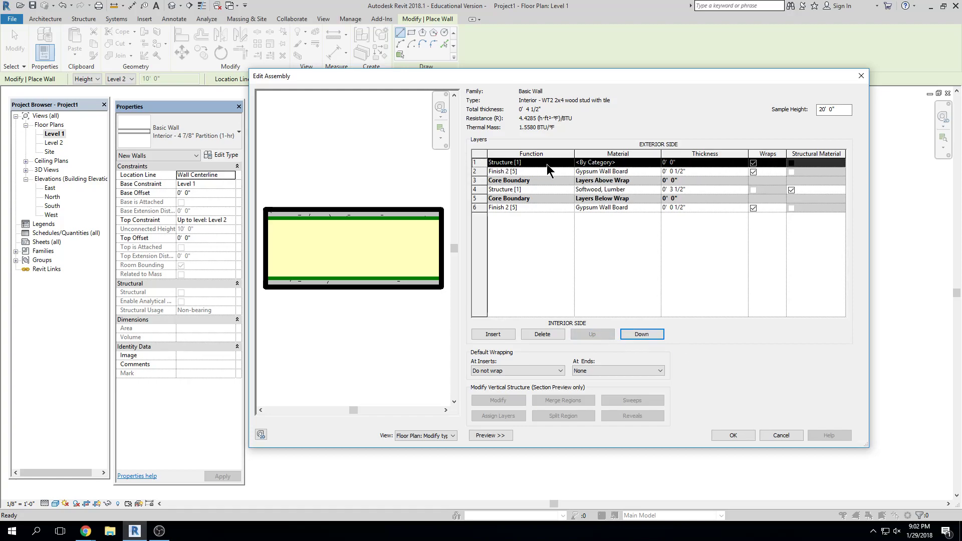
- Set the function of the new outermost exterior-side layer to Finish 2 [5]
click(566, 163)
click(570, 163)
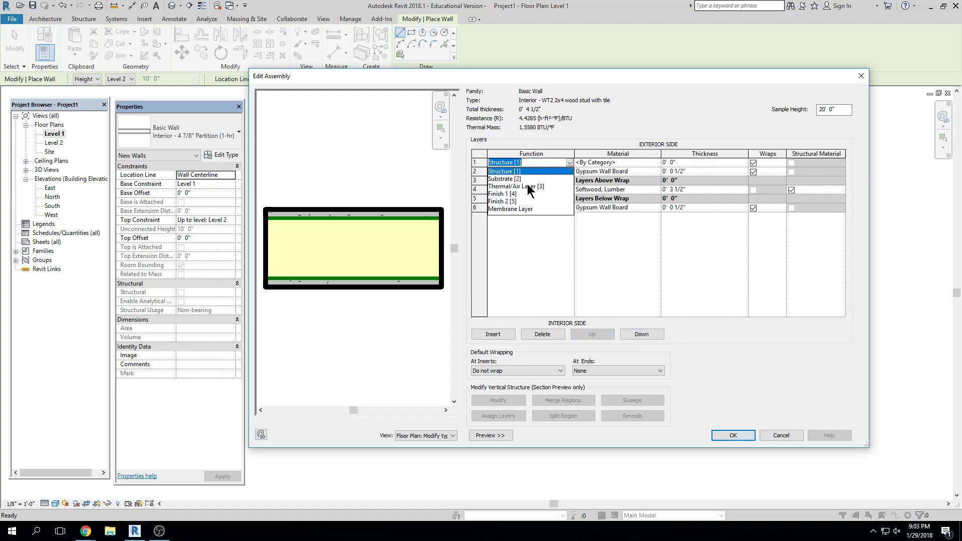
click(513, 200)
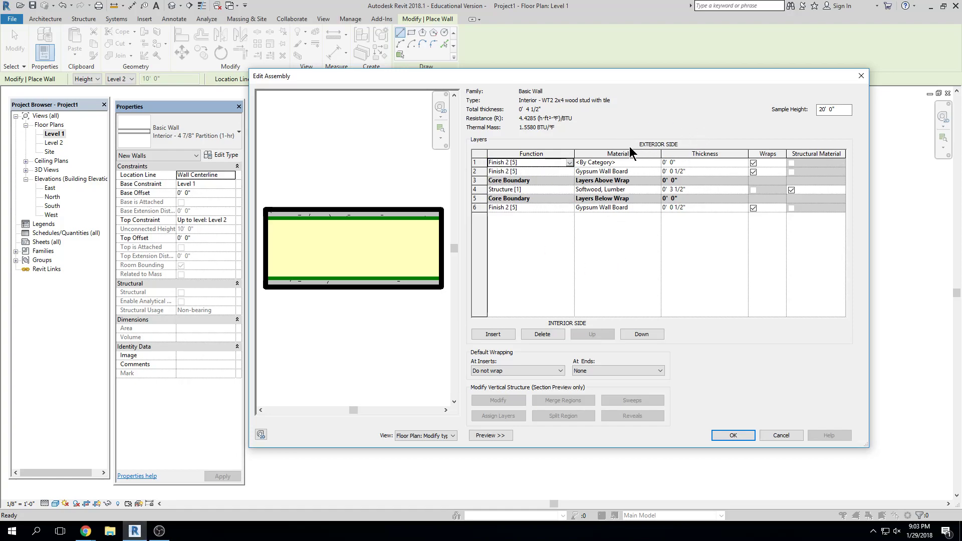
- Search the project materials for tile and assign Tile, Mosaic, Gray to the new exterior-side layer
click(657, 163)
click(657, 164)
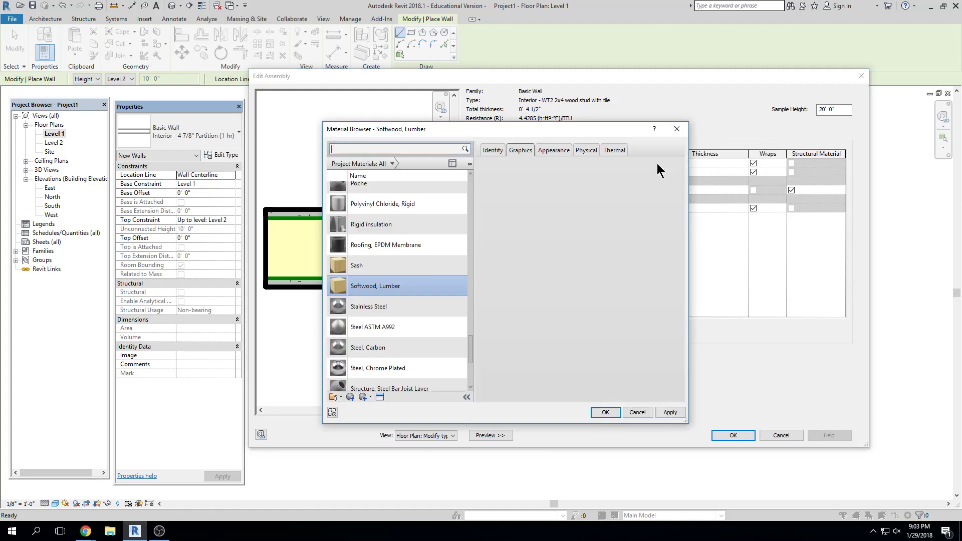
click(466, 149)
text(tiel)
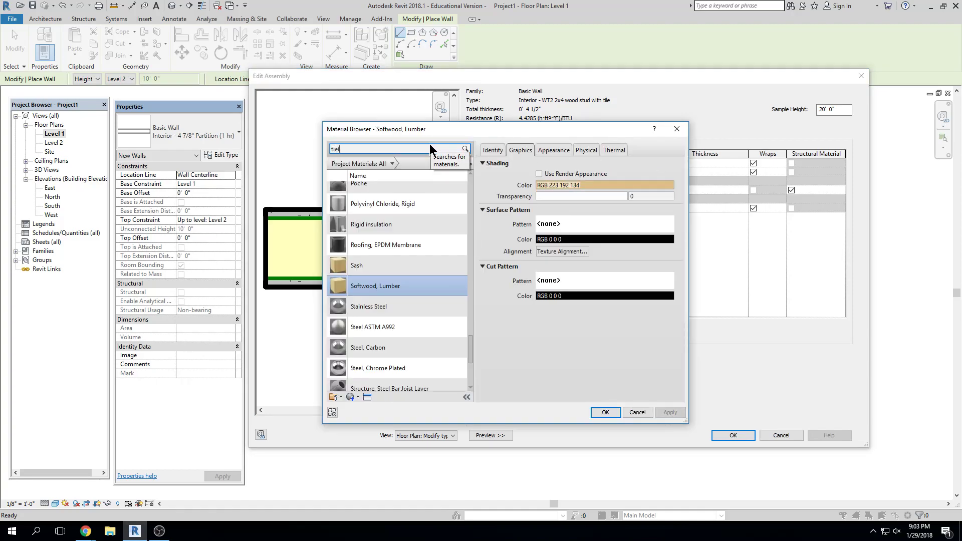
key(BackSpace)
text(le)
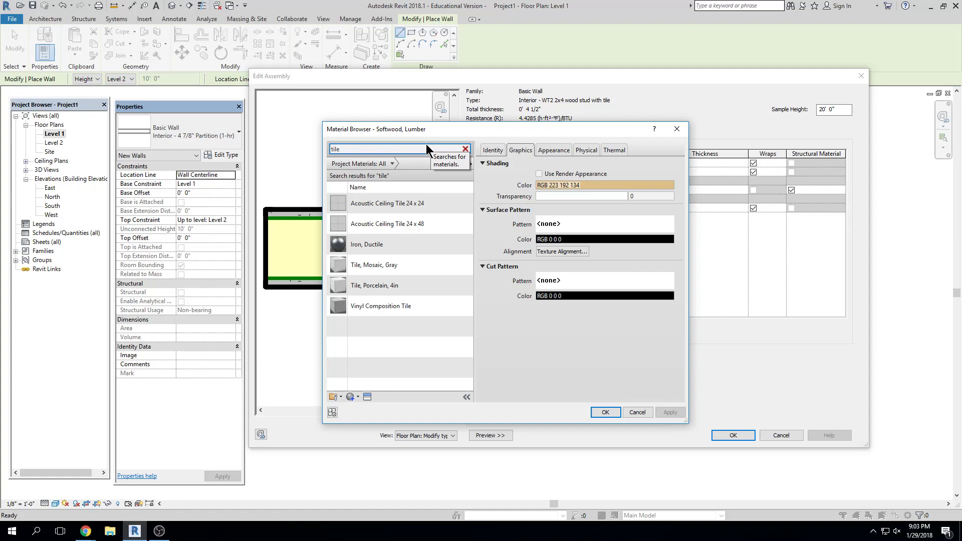
click(396, 263)
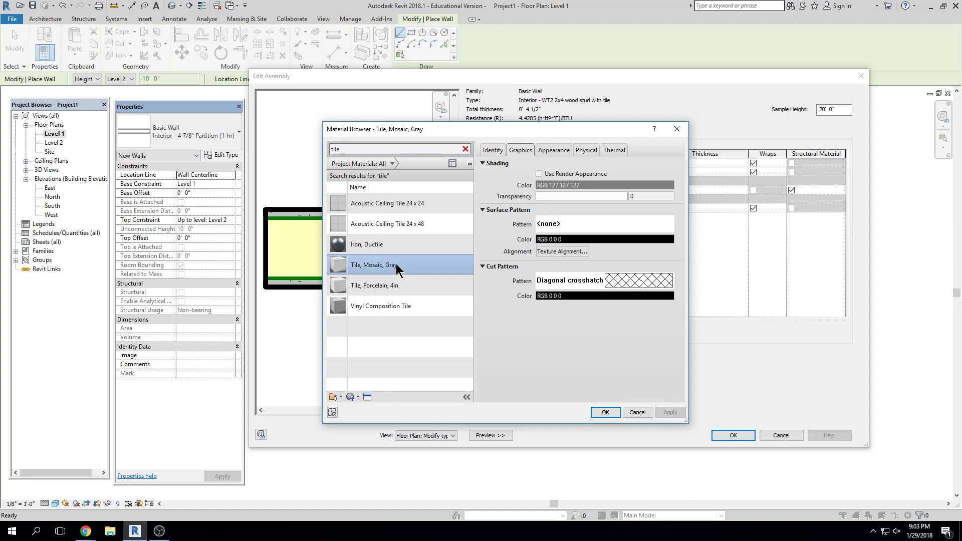
click(607, 412)
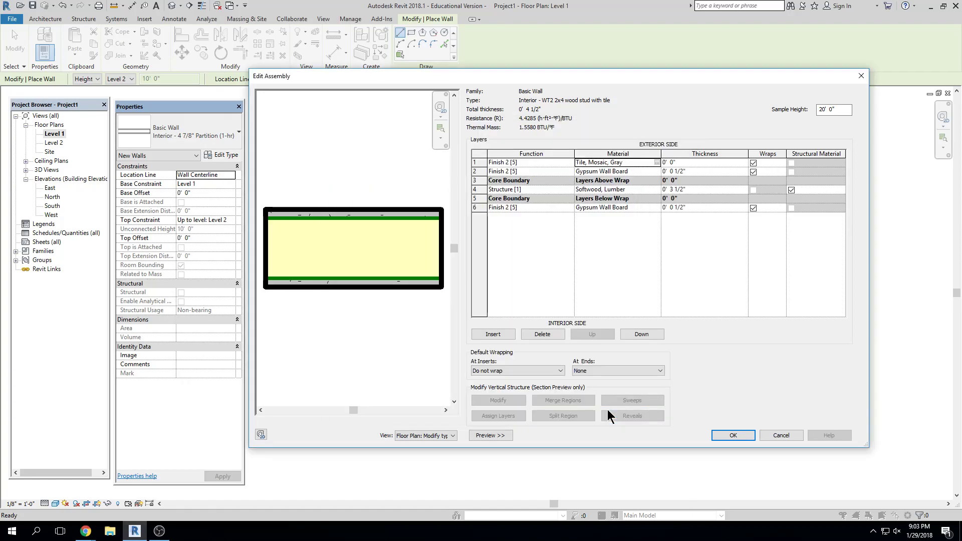
- Set the tile layer's thickness to 3"
click(698, 162)
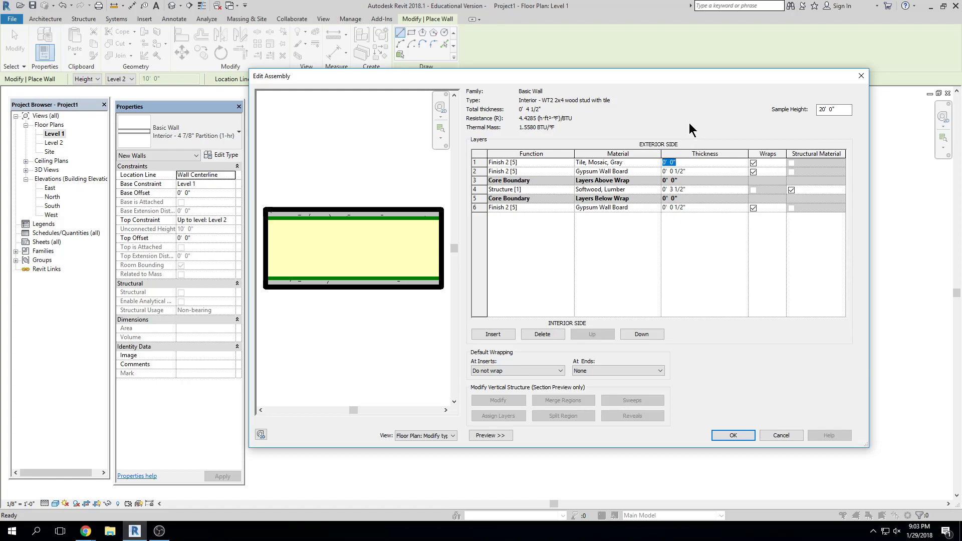
text(0 3)
key(Tab)
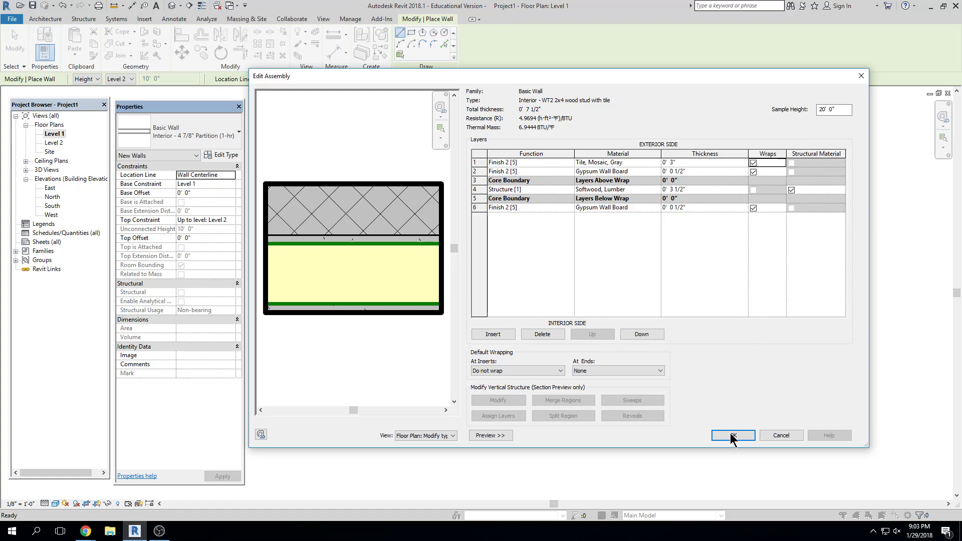
- Set the tile layer's thickness to 1" and accept the assembly and the WT2 wall type properties
click(694, 164)
text(1")
click(749, 165)
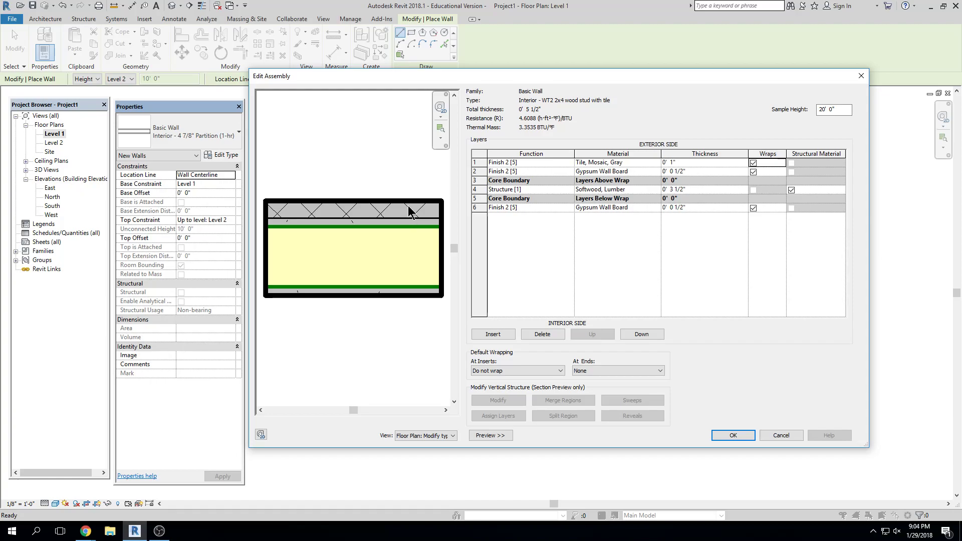
click(729, 436)
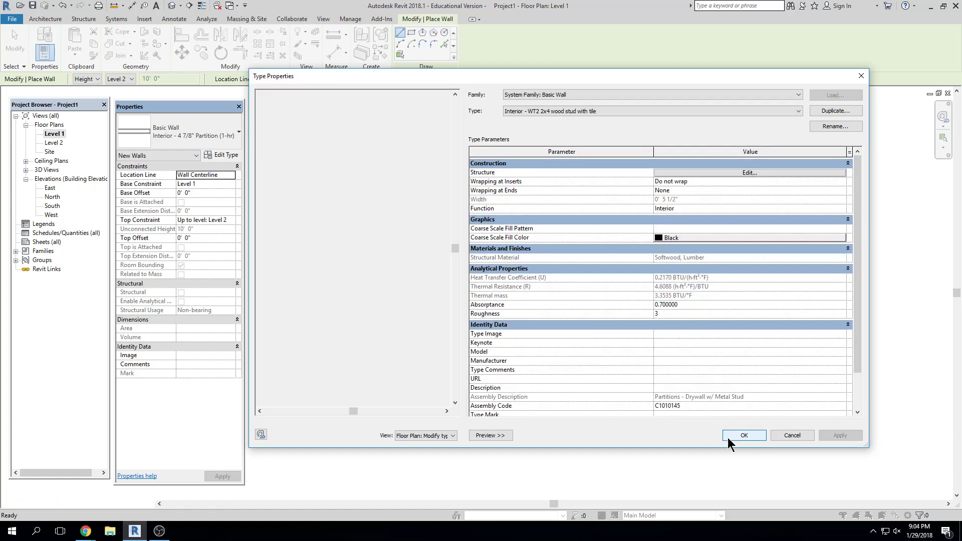
click(740, 437)
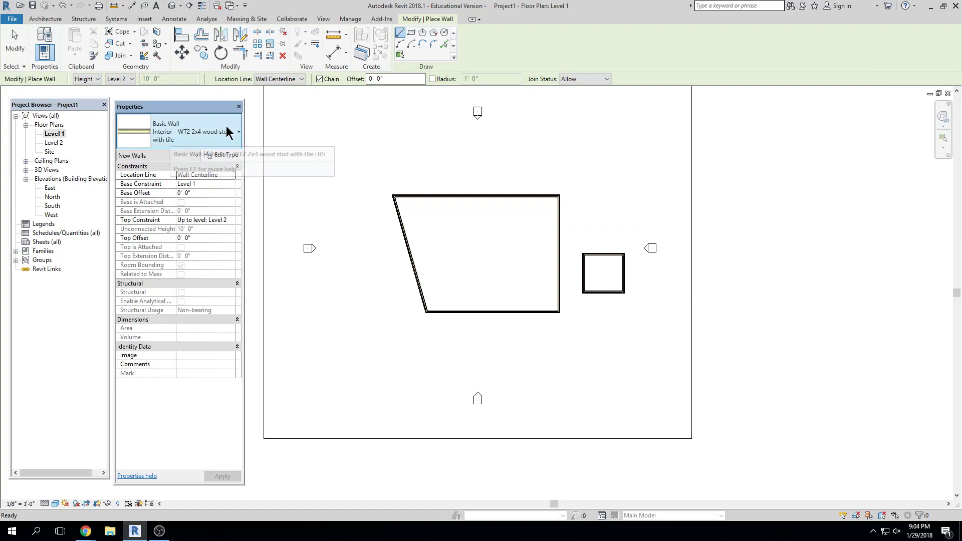
- Draw a WT2 wall diagonally from the large building's upper wall to its slanted wall, continuing horizontally about 71'-4" to the right wall
scroll(381, 185, up, 5)
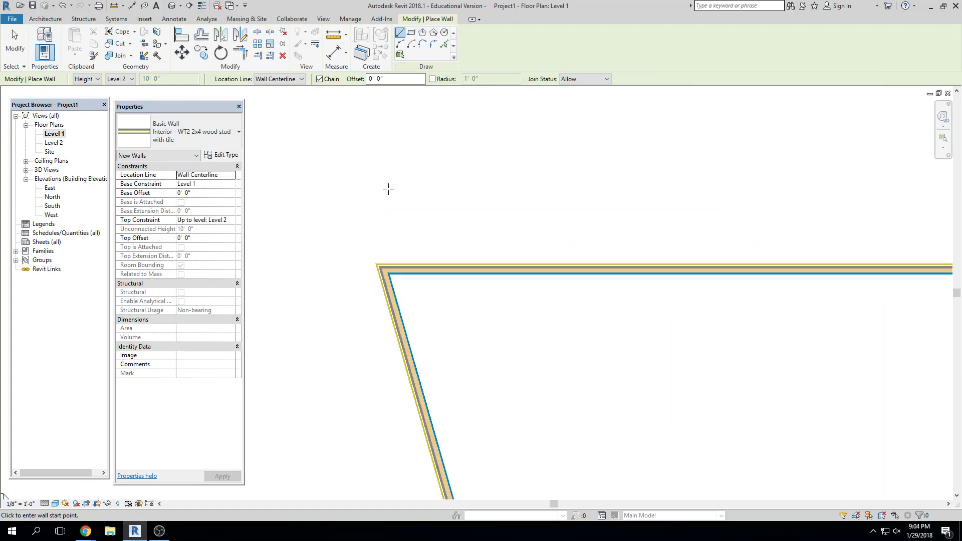
click(549, 246)
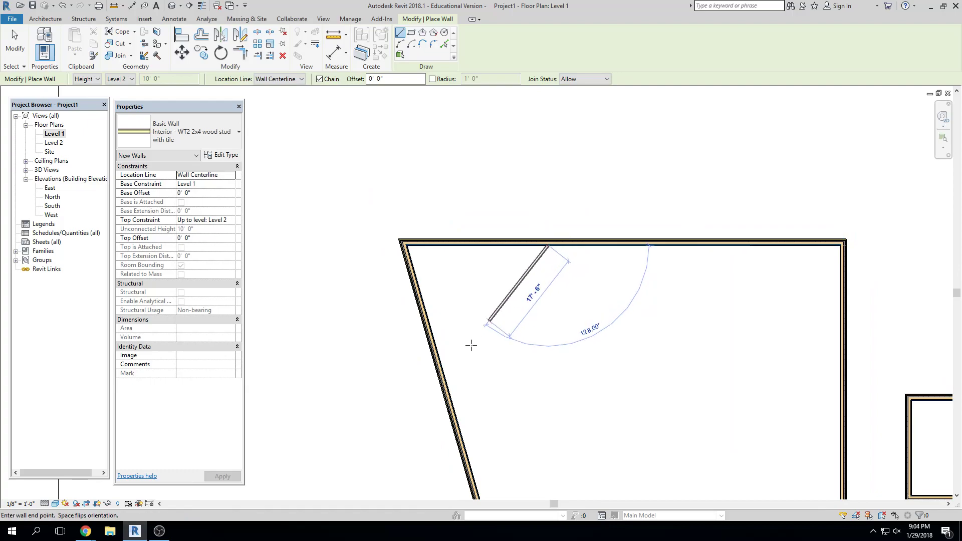
click(451, 408)
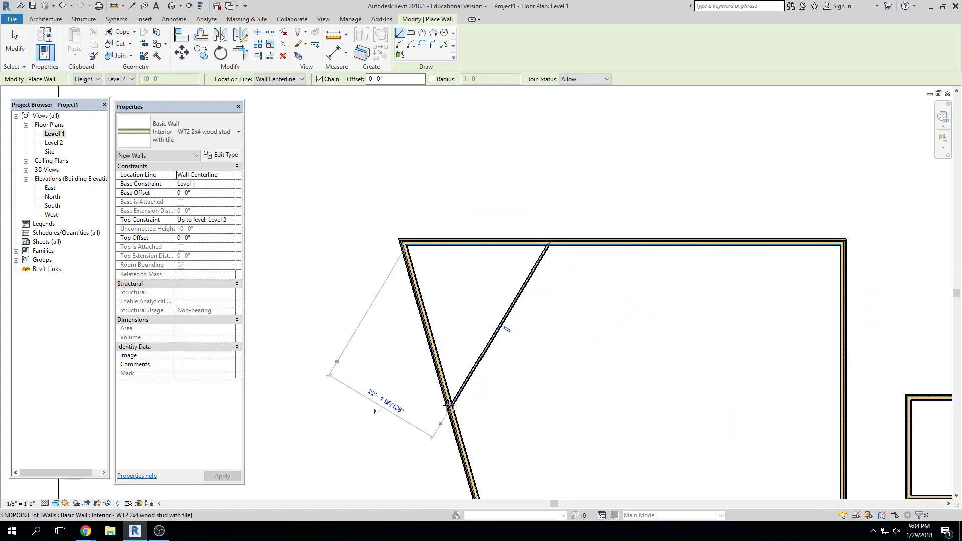
click(843, 407)
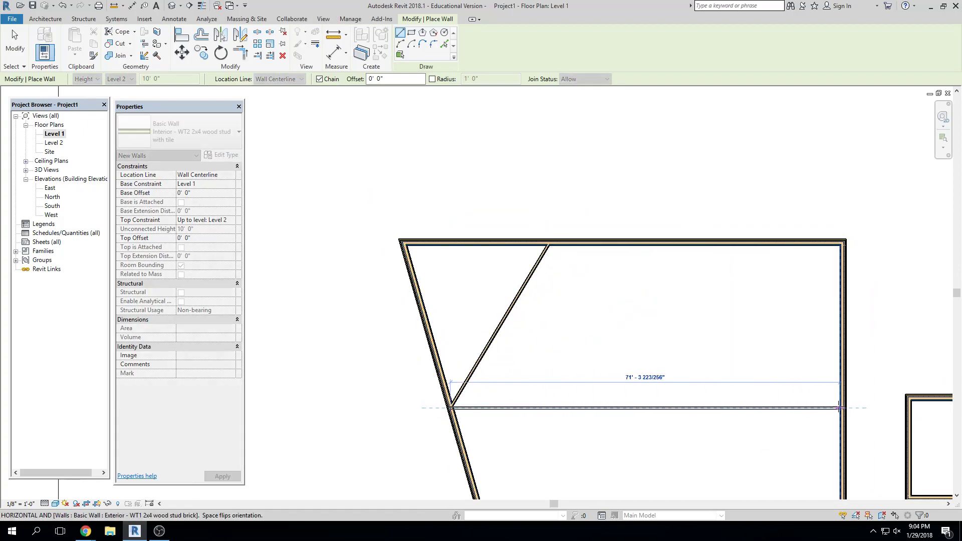
- Draw a second diagonal WT2 wall from the horizontal interior wall up to the building's upper exterior wall
click(706, 407)
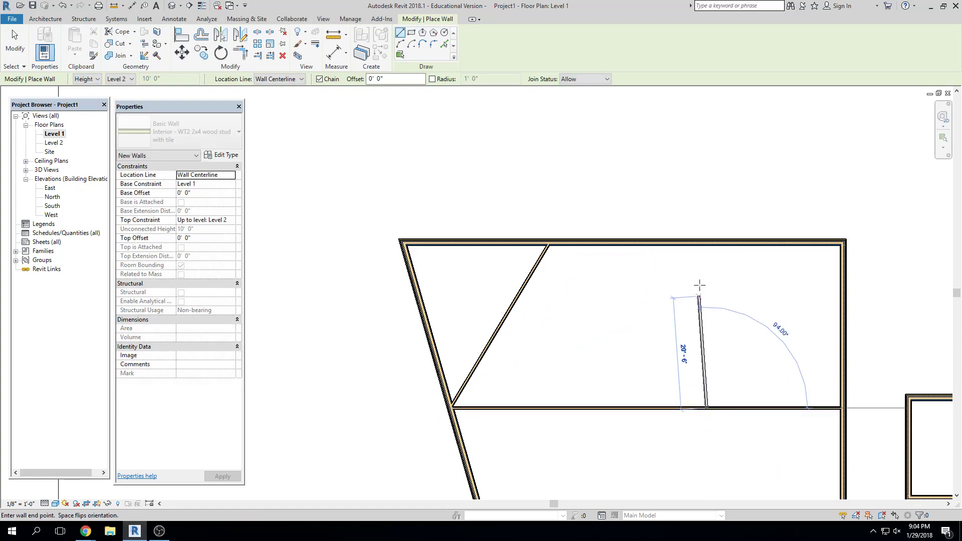
click(627, 244)
key(Escape)
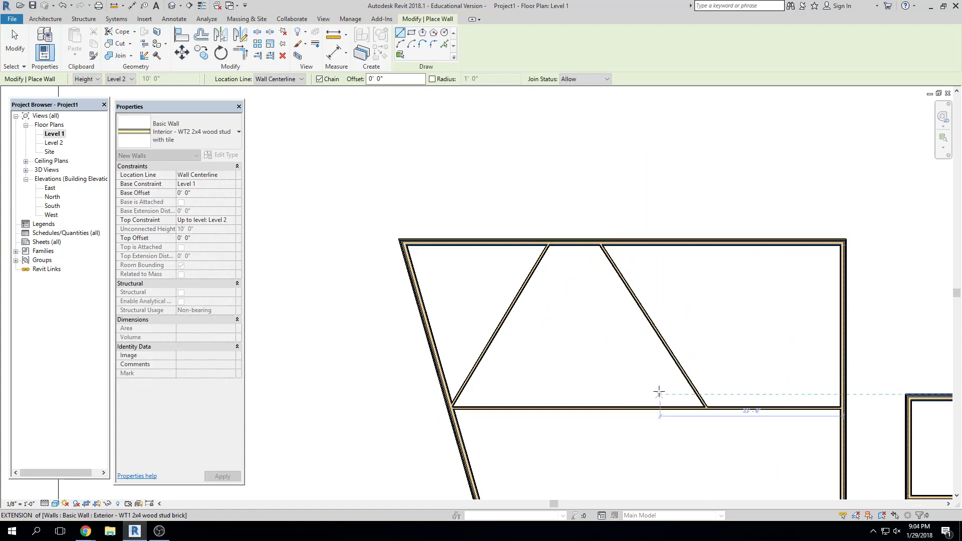
- Draw a vertical WT2 wall about 26'-2" long from the horizontal interior wall down to the lower exterior wall and end the Wall command
scroll(657, 396, down, 2)
click(656, 341)
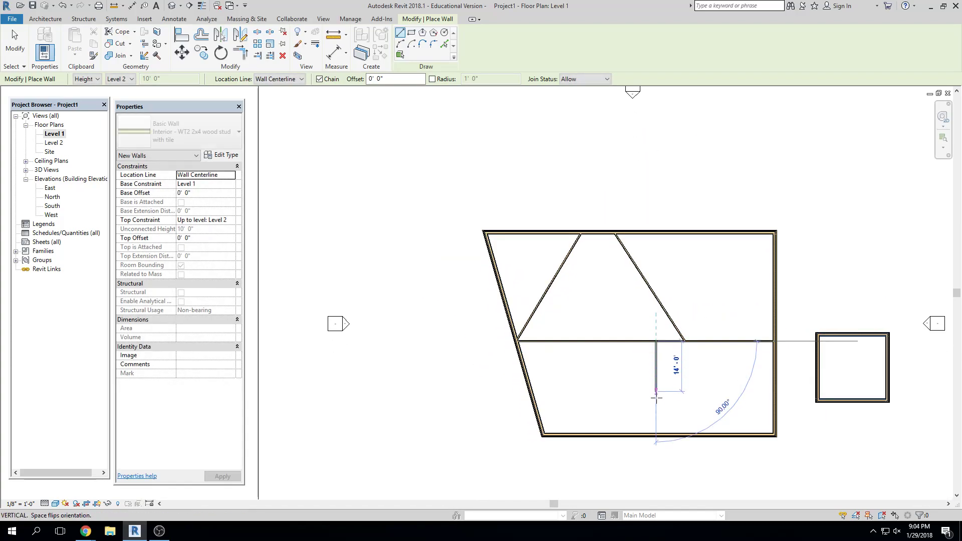
click(655, 434)
key(Escape)
key(Escape)
- Turn on Thin Lines to display the wall layers at the join of the horizontal and vertical interior walls
scroll(670, 377, up, 1)
scroll(668, 376, up, 6)
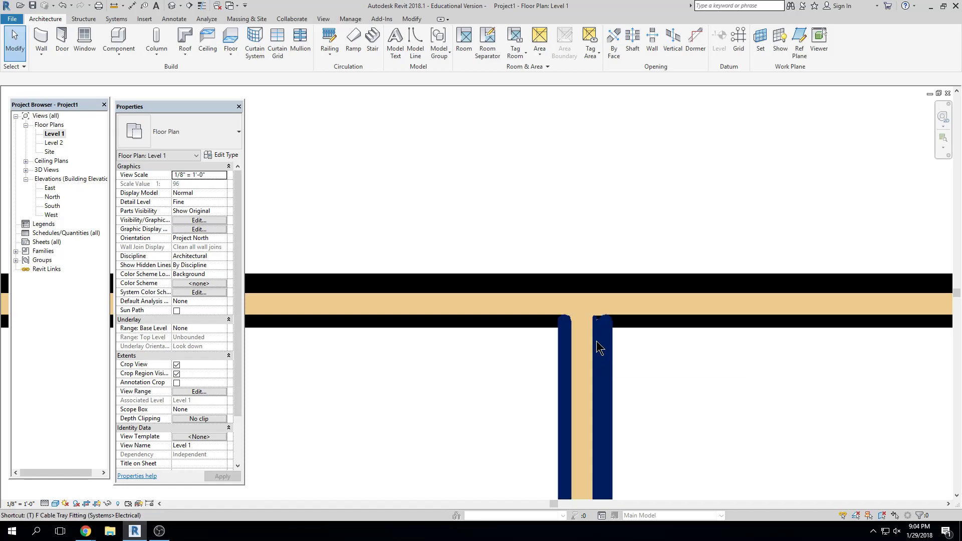
key(t)
key(l)
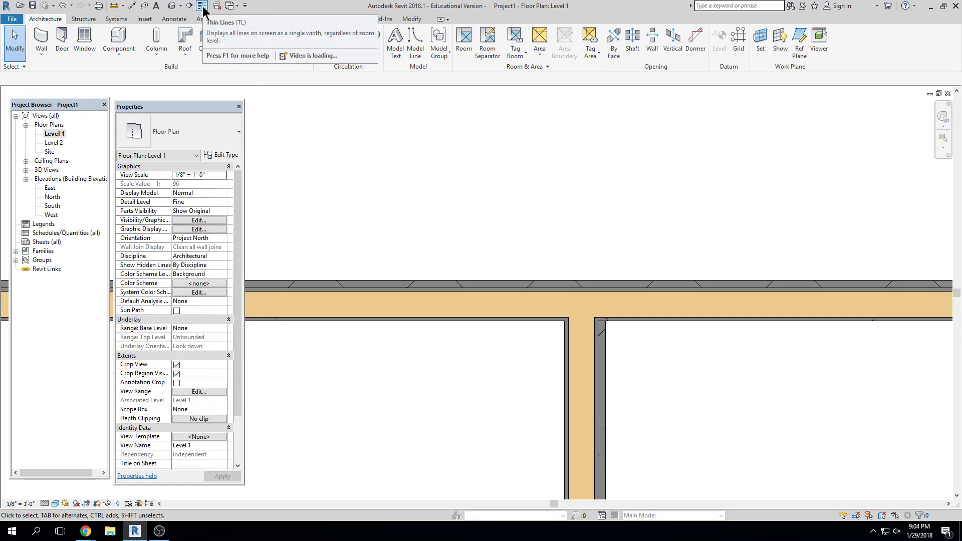
- Flip the vertical interior wall's orientation back and forth to switch the side its tile faces
scroll(616, 326, down, 1)
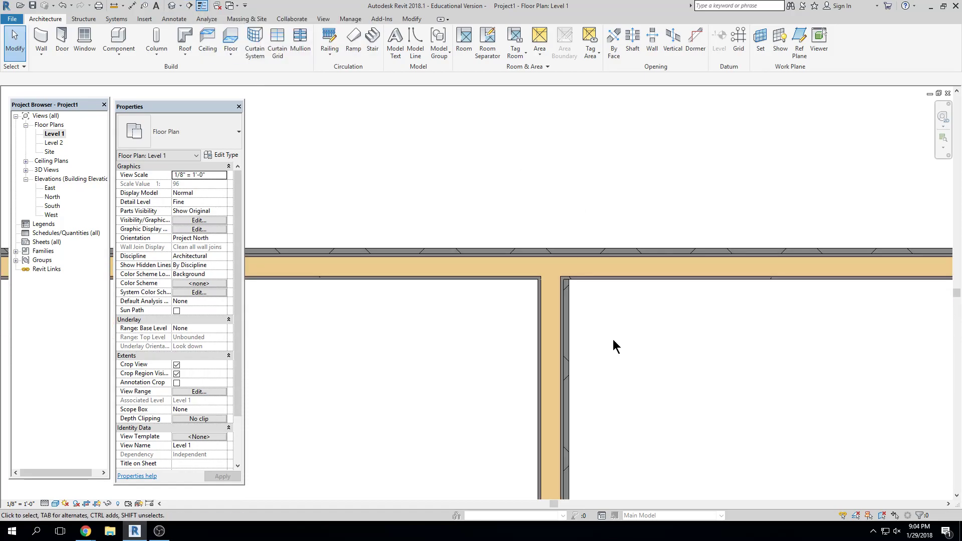
scroll(598, 365, up, 1)
scroll(598, 365, up, 1)
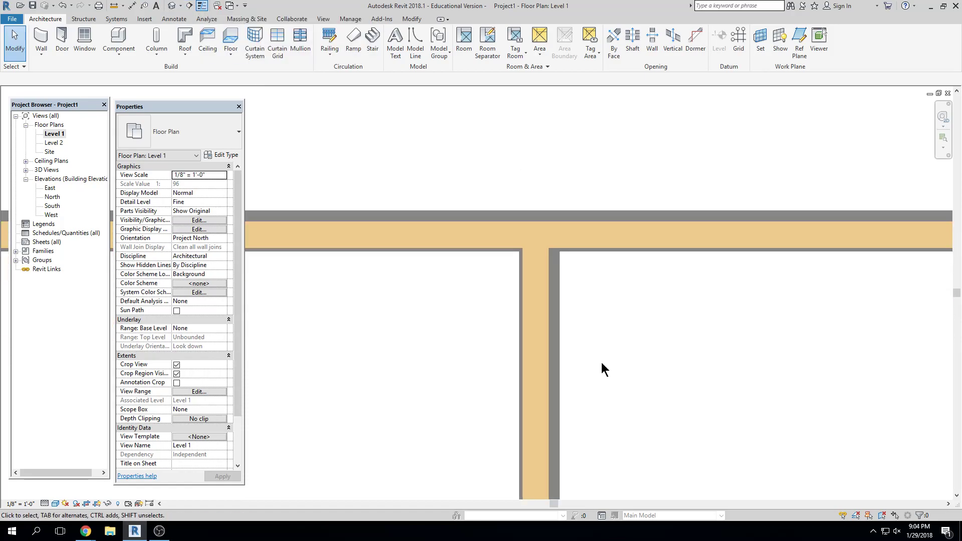
click(537, 360)
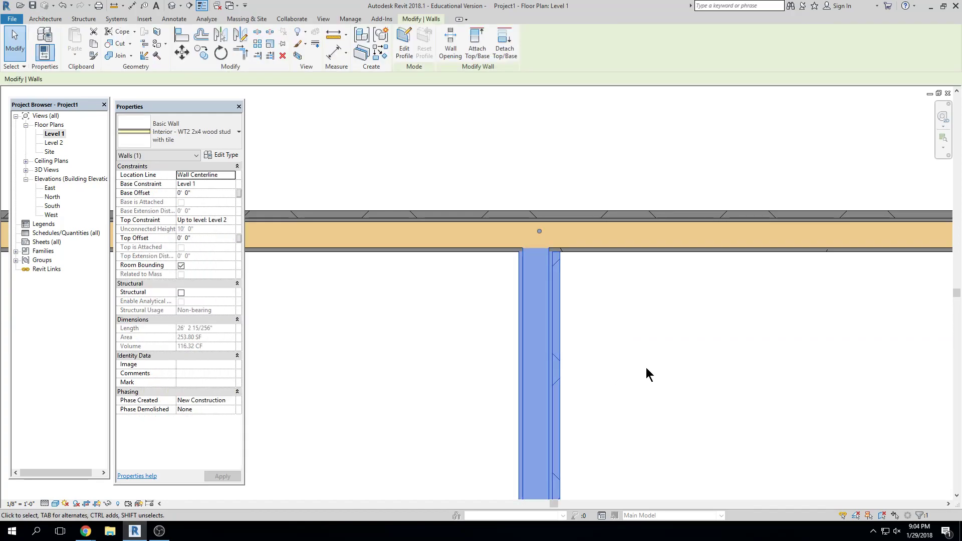
key(space)
key(space)
key(space)
key(space)
- Edit the WT2 wall type's structure and insert a new layer at the outermost position on the interior side
click(229, 155)
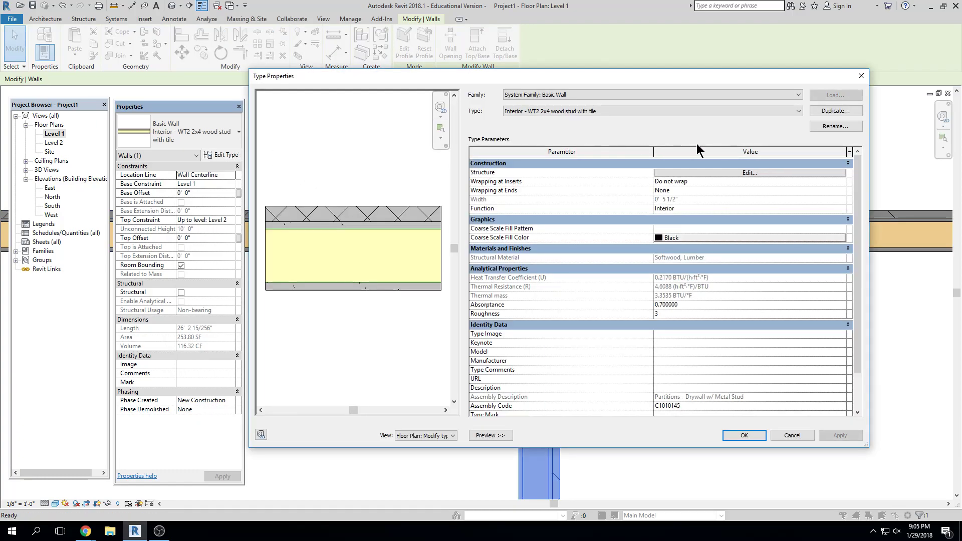
click(696, 172)
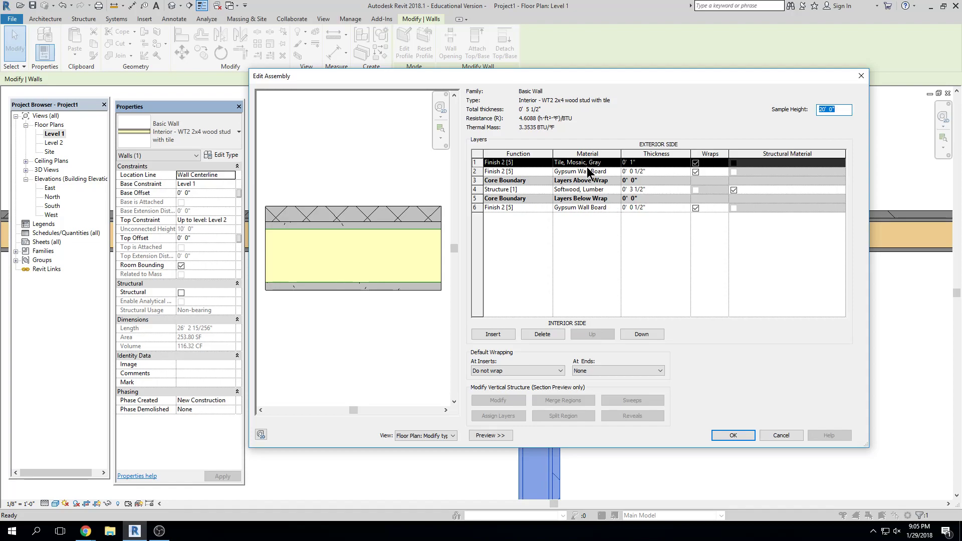
click(480, 208)
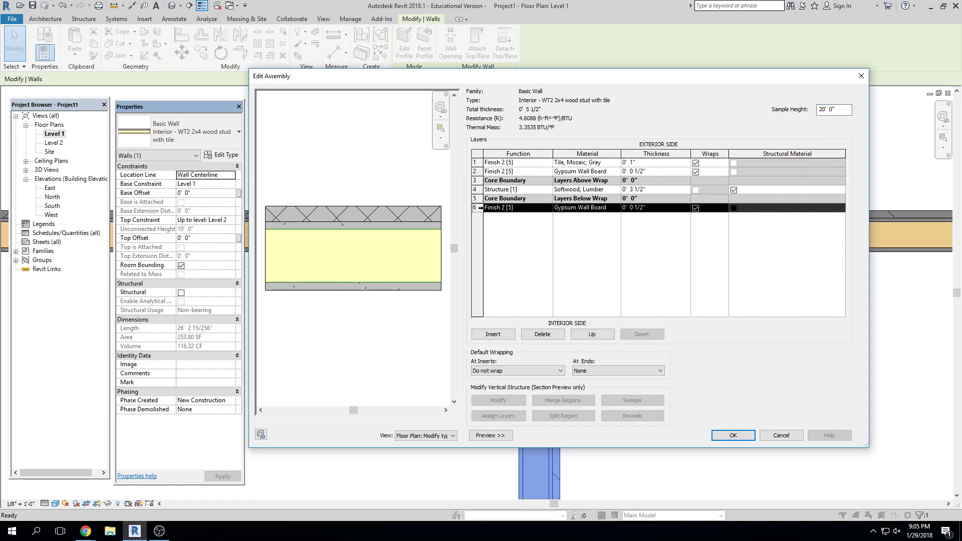
click(493, 333)
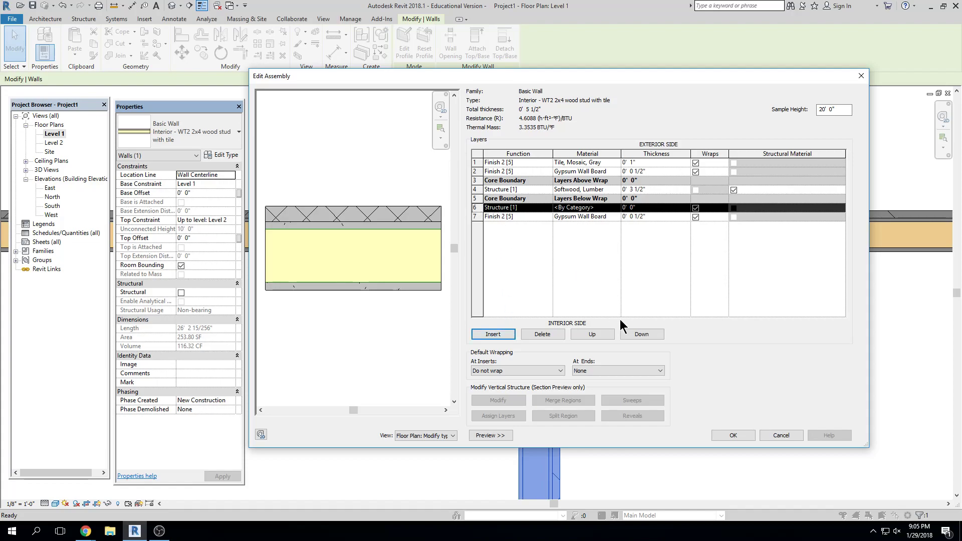
click(639, 333)
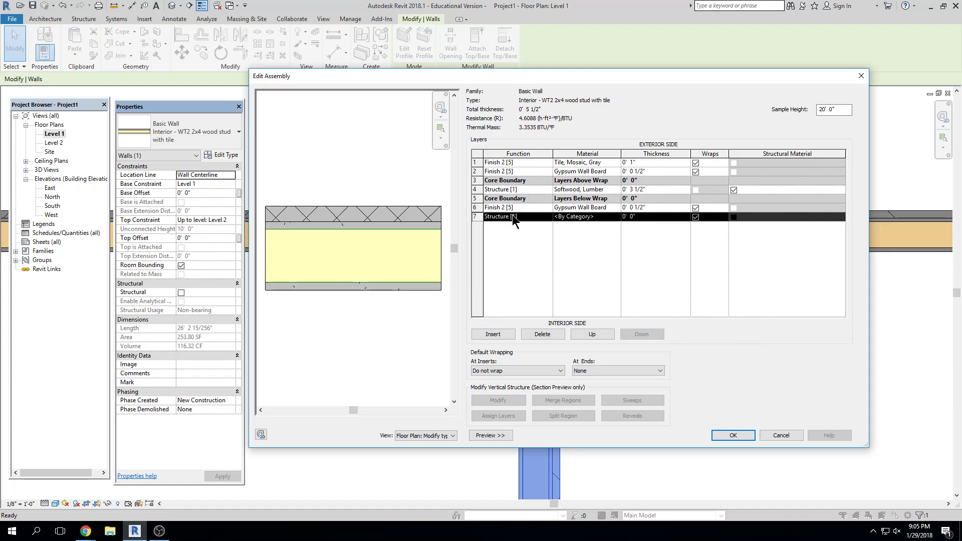
- Define the new interior layer as Finish 1 [4] with Tile, Mosaic, Gray material and a 1" thickness
click(537, 217)
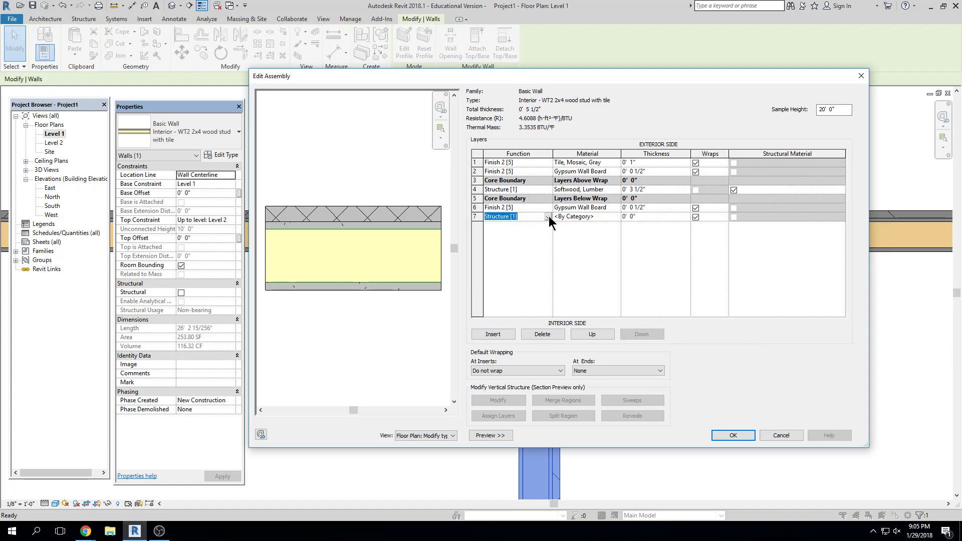
click(548, 217)
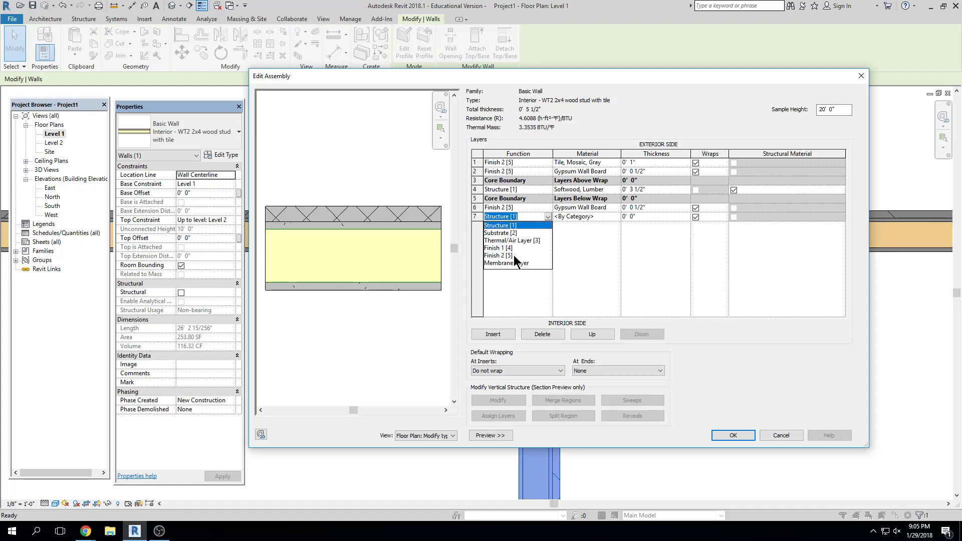
click(504, 248)
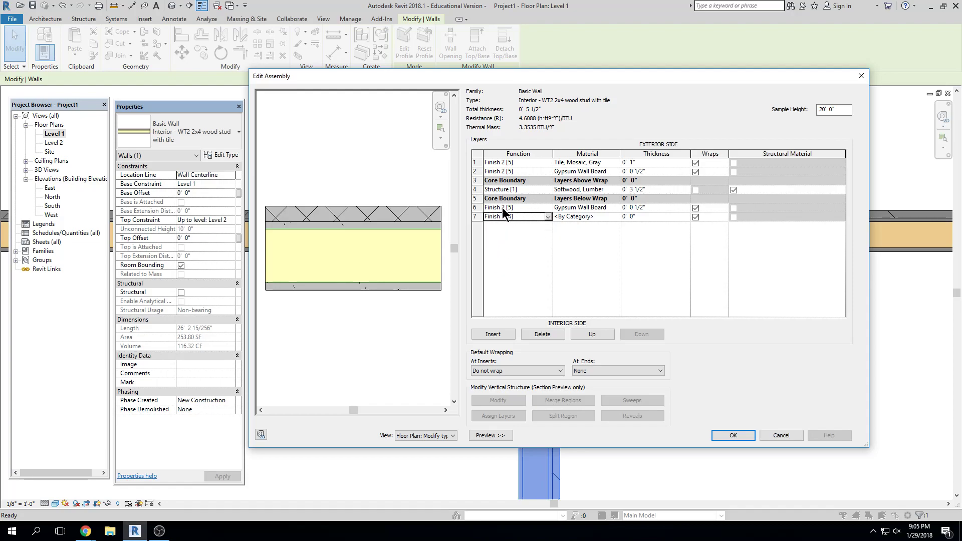
click(618, 215)
click(618, 215)
scroll(406, 278, up, 2)
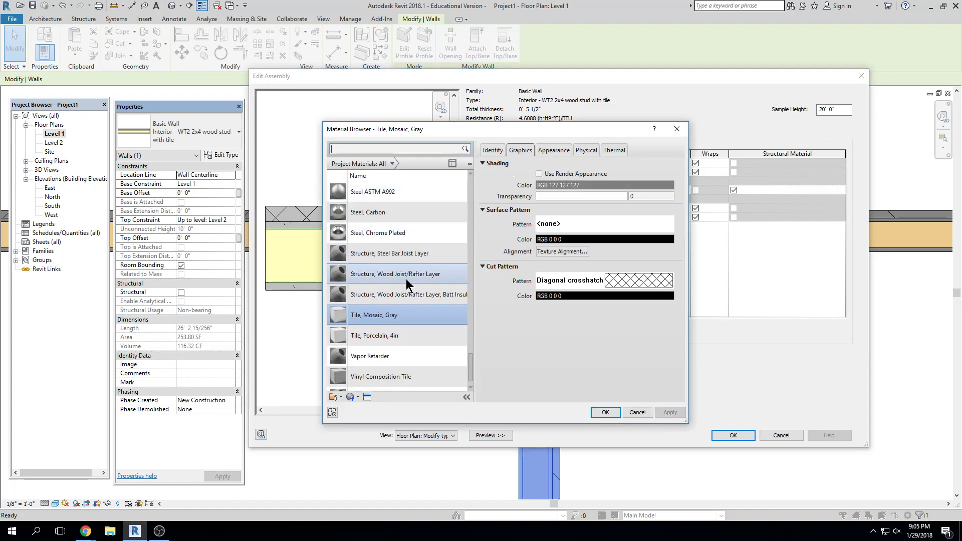
click(606, 411)
click(661, 215)
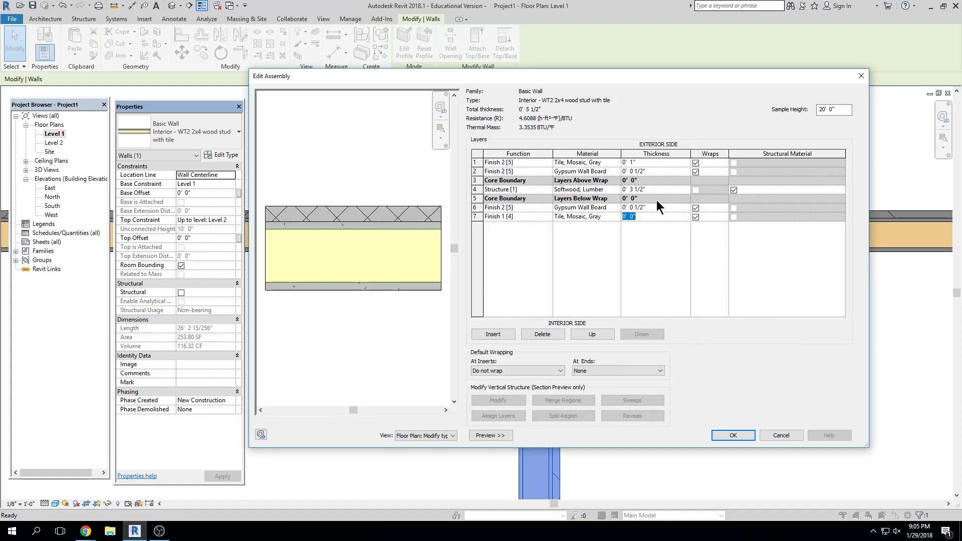
text(1")
key(Tab)
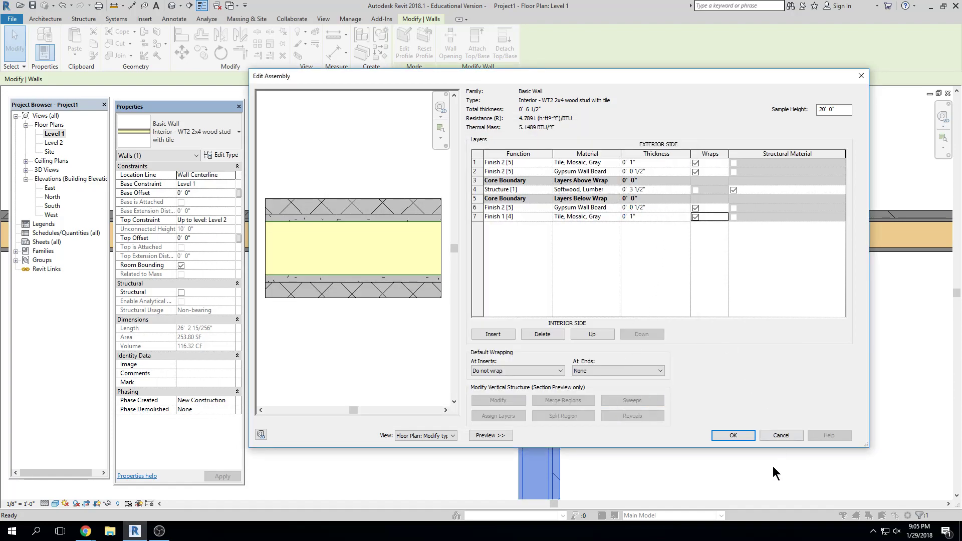
- Set the interior gypsum wall board layer's function to Finish 1 [4], apply the type changes, and deselect the wall
click(733, 437)
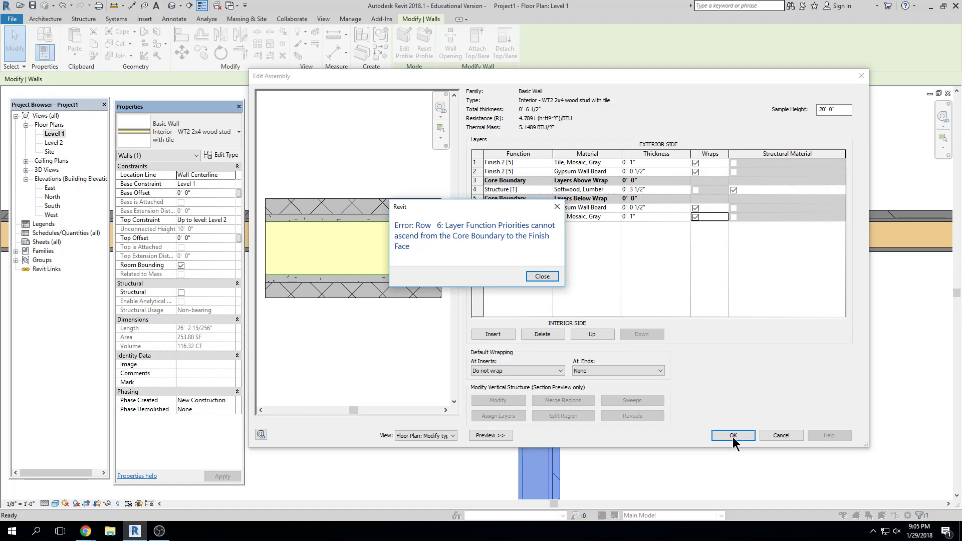
click(536, 274)
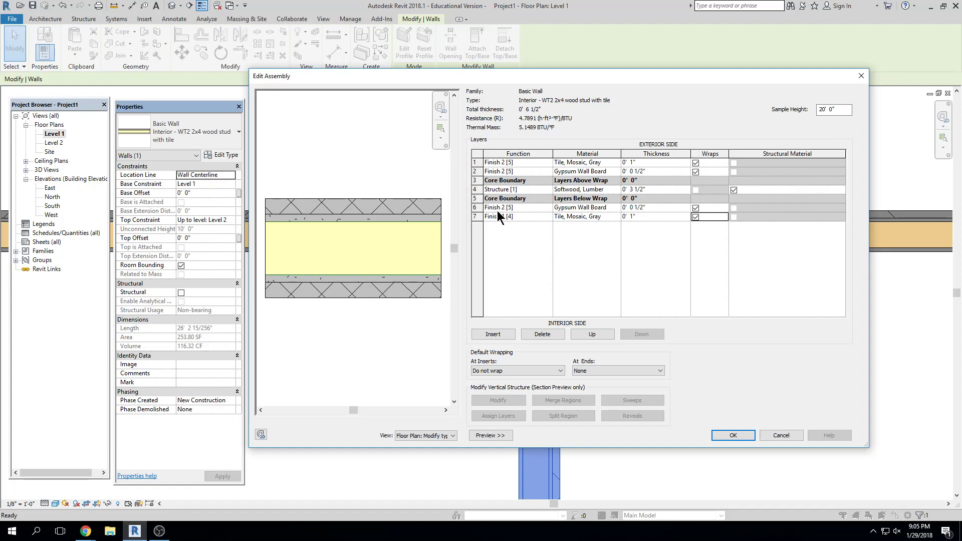
click(552, 207)
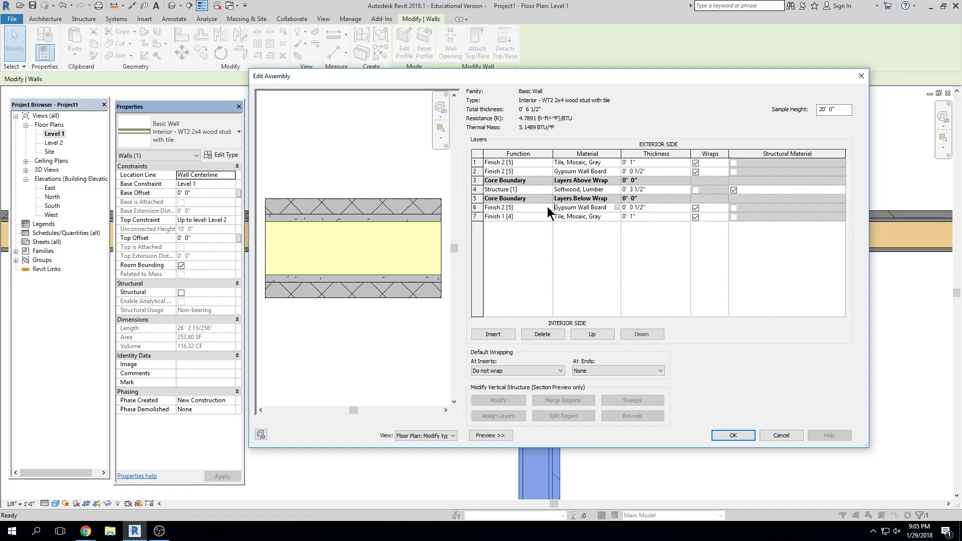
click(547, 207)
click(516, 239)
click(737, 436)
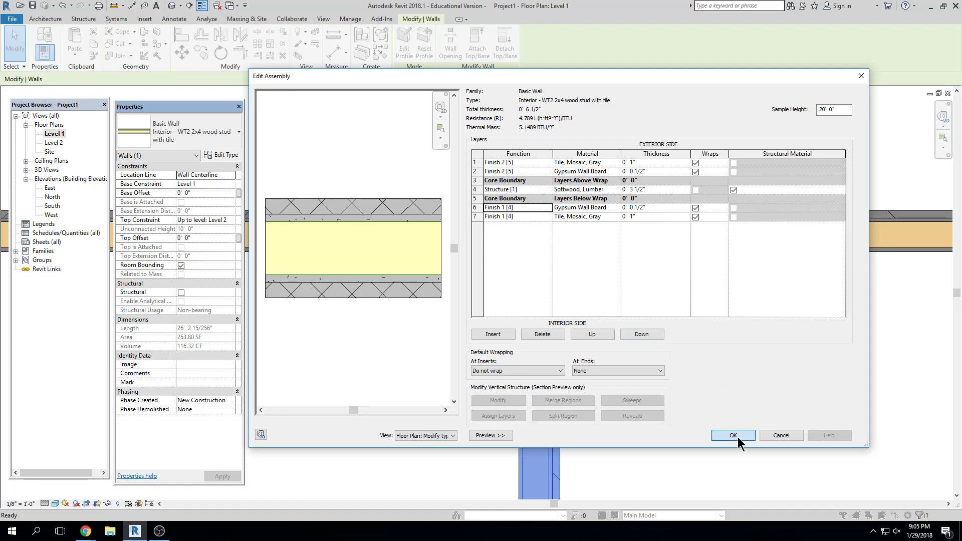
click(742, 435)
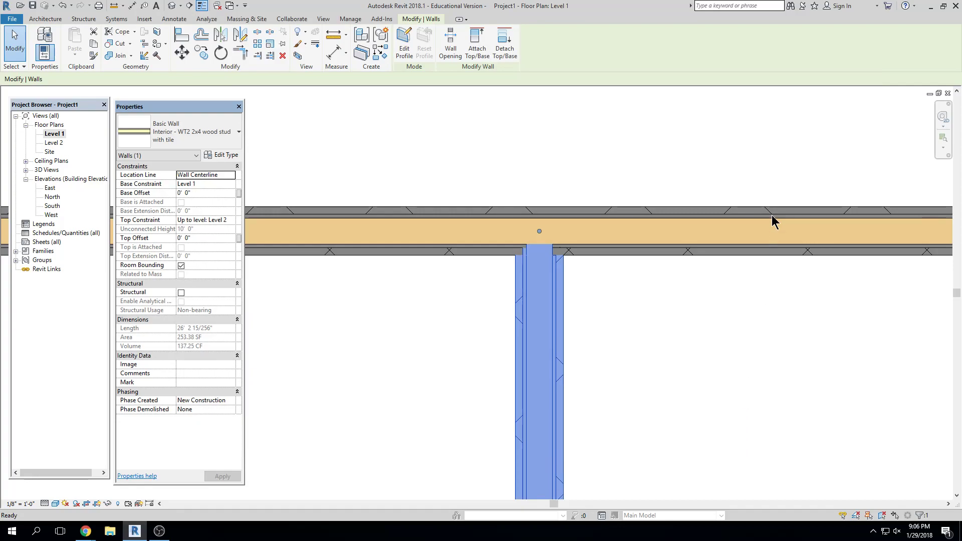
scroll(555, 313, down, 3)
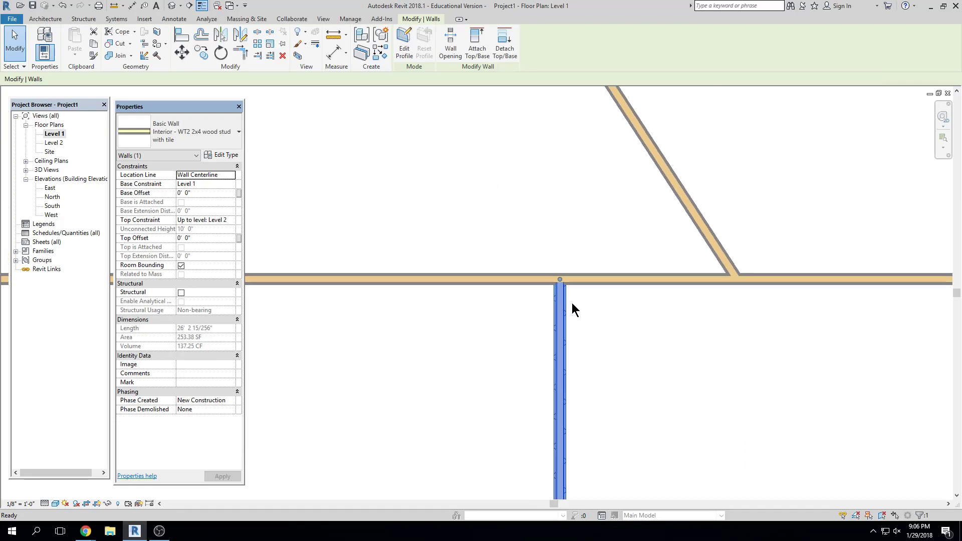
click(575, 310)
- Start the Wall command and search the wall types for "stud" and for "brick"
scroll(621, 311, down, 5)
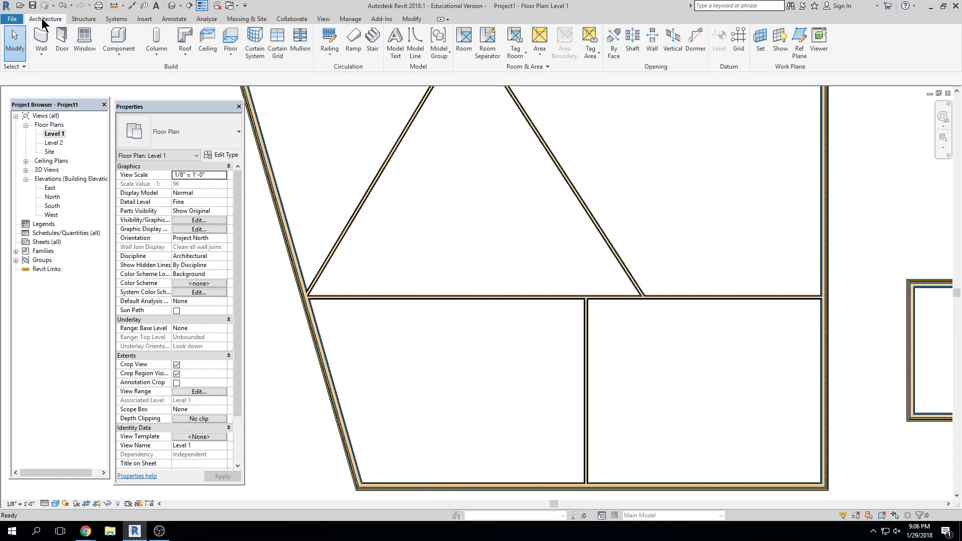
click(40, 37)
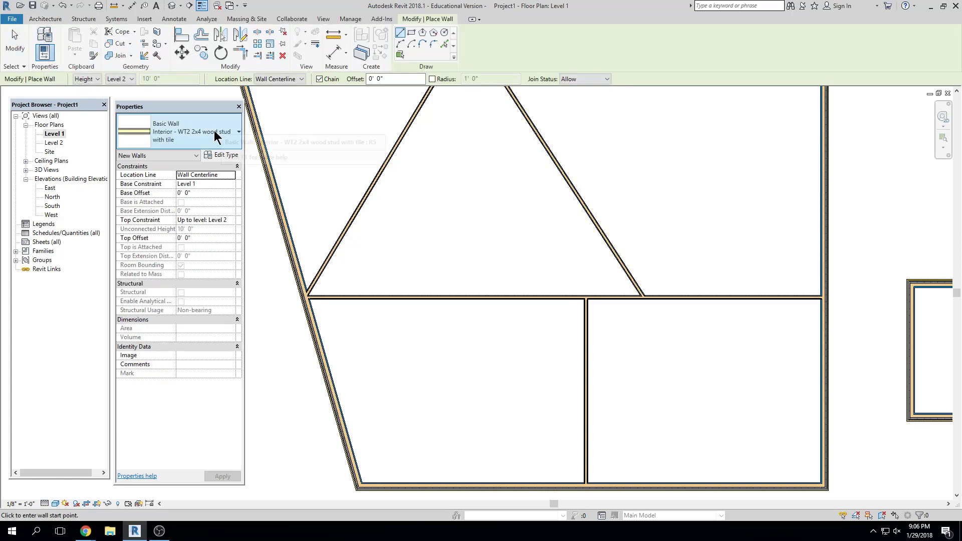
click(231, 138)
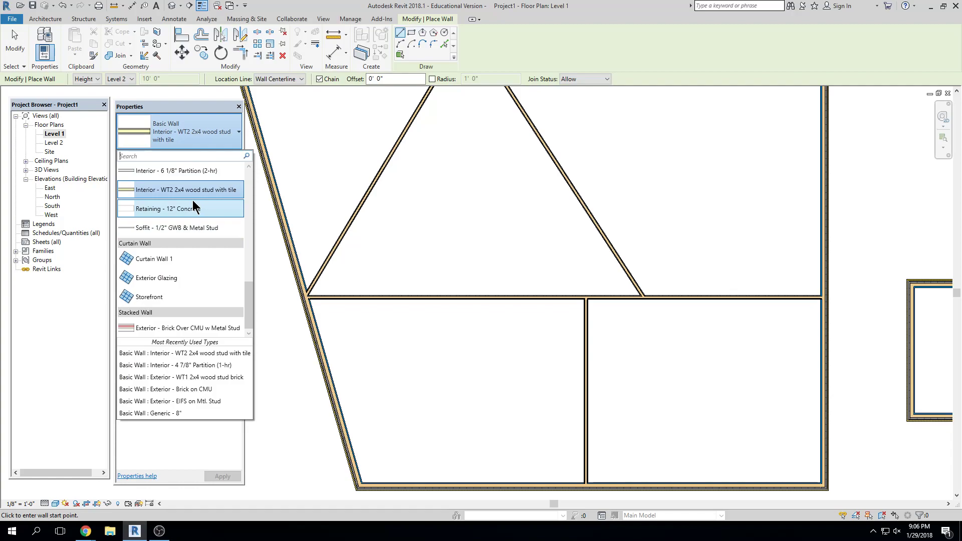
text(stud)
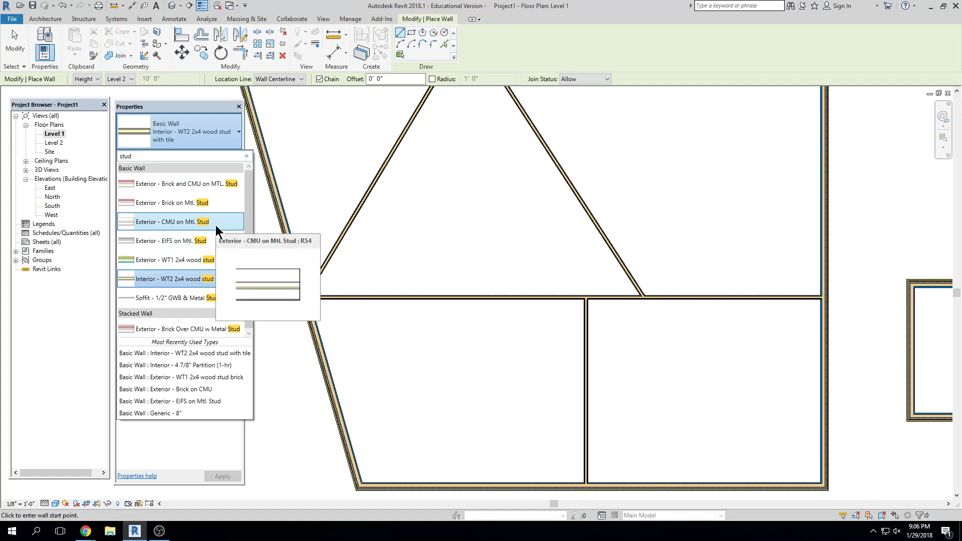
key(BackSpace)
key(BackSpace)
key(BackSpace)
key(BackSpace)
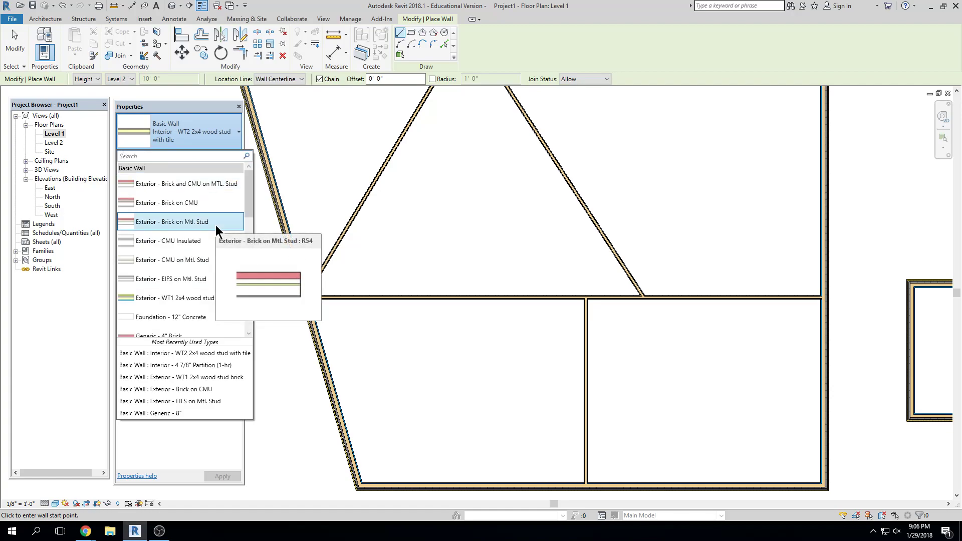
text(brick)
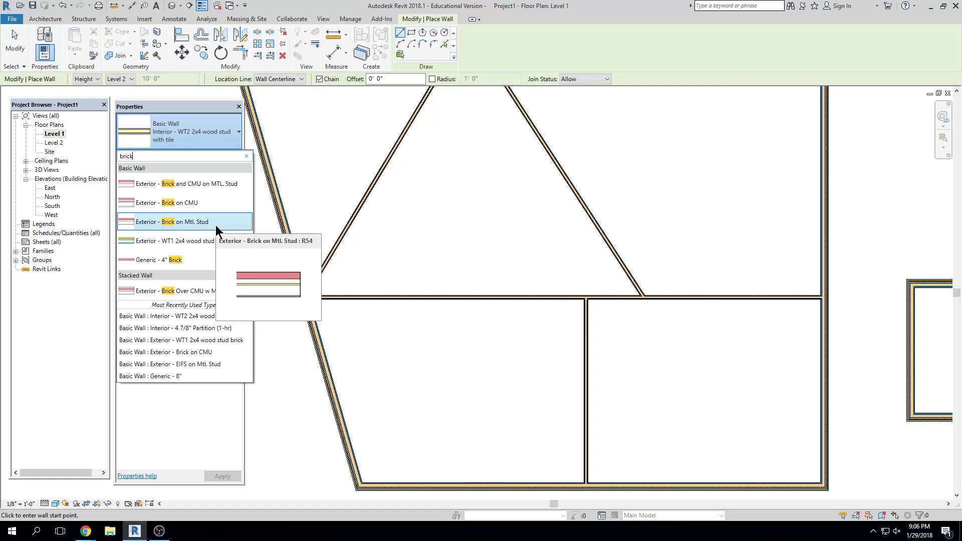
- Search the wall types for "WT" and choose Interior - WT2 2x4 wood stud with tile
key(BackSpace)
key(BackSpace)
key(BackSpace)
key(BackSpace)
key(BackSpace)
text(WT)
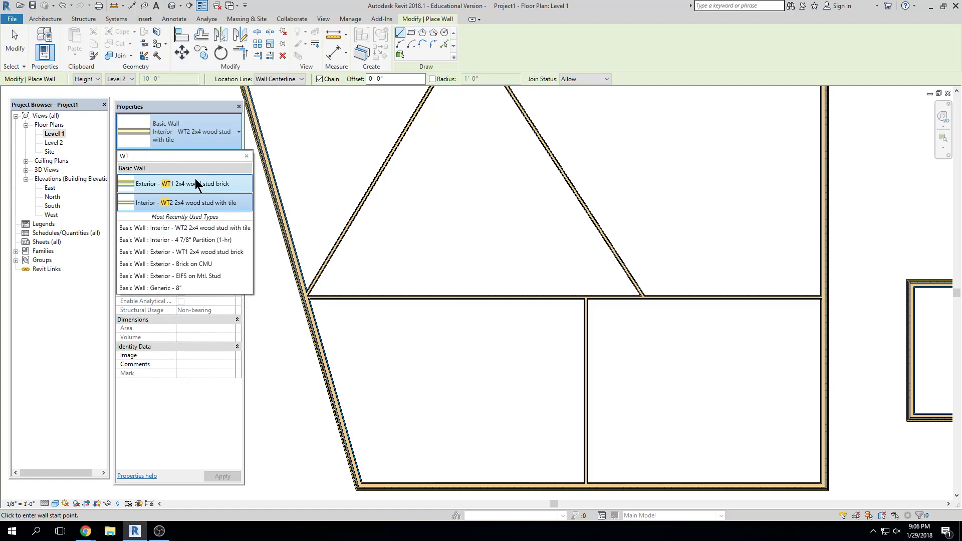
click(182, 204)
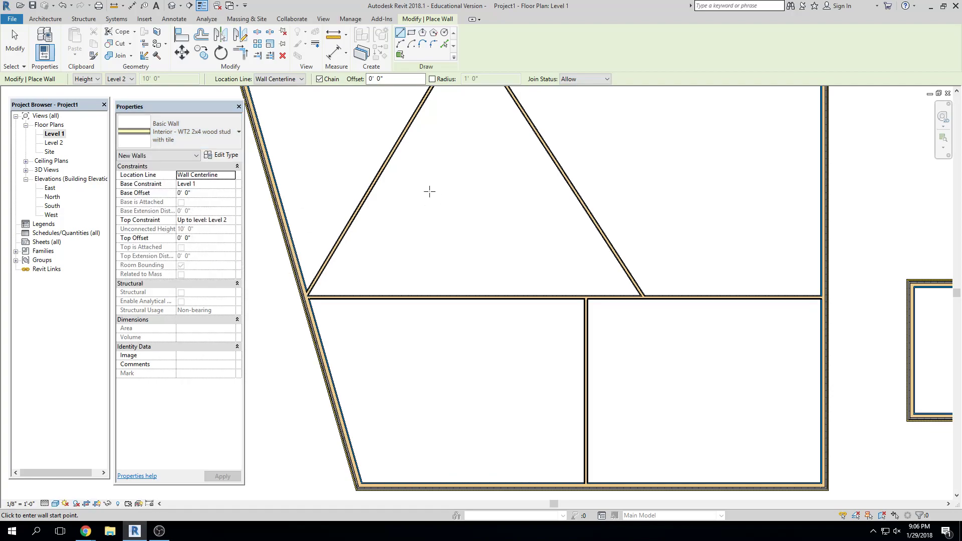
- Draw a horizontal WT2 wall from between the two diagonal walls across the right exterior wall to outside the building, ending the Wall command
click(415, 186)
click(881, 184)
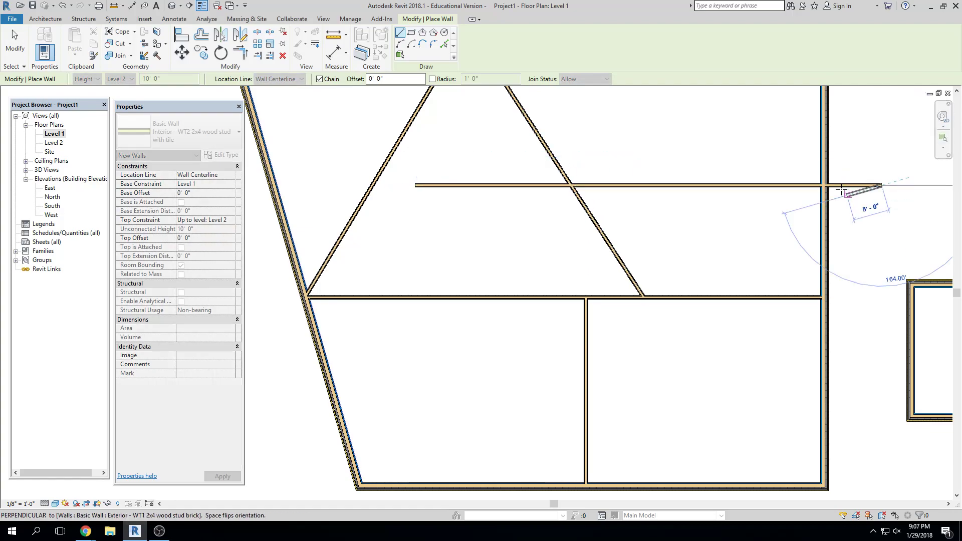
key(Escape)
key(Escape)
scroll(898, 226, down, 2)
middle_drag(898, 226, 687, 243)
scroll(688, 243, up, 6)
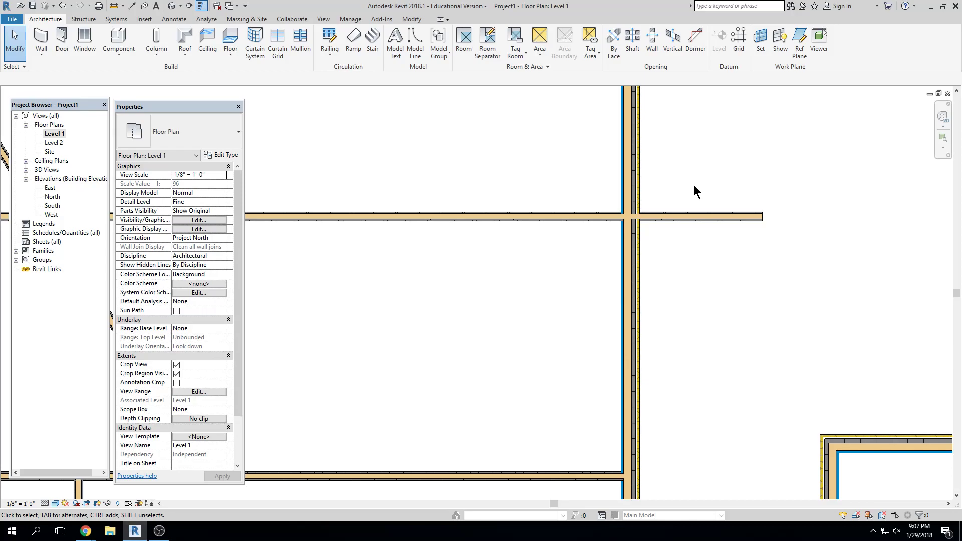
scroll(712, 176, down, 5)
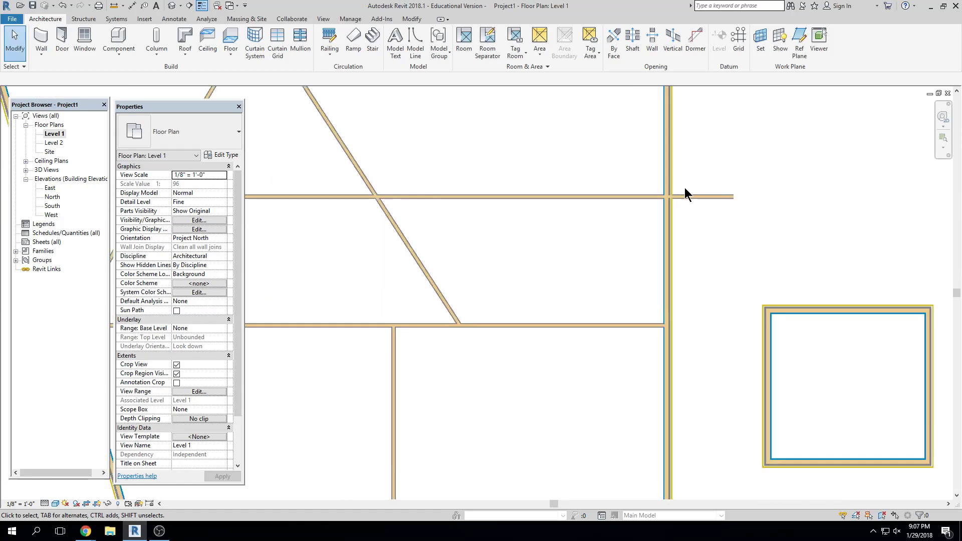
middle_drag(590, 159, 585, 197)
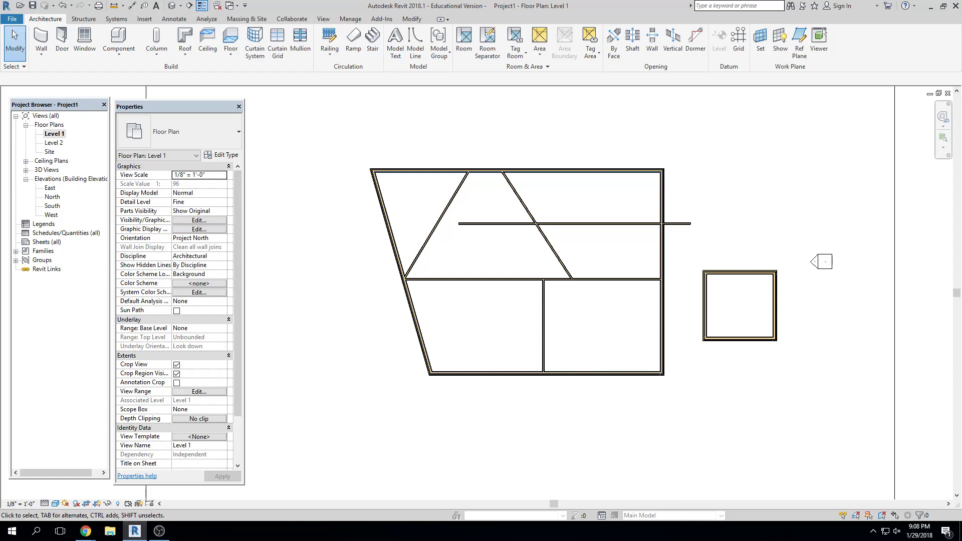
- Switch to Chrome and open the MA Residence: INFORMATION ASSIGNMENT page from the course assignments, with the browser window maximized
click(85, 531)
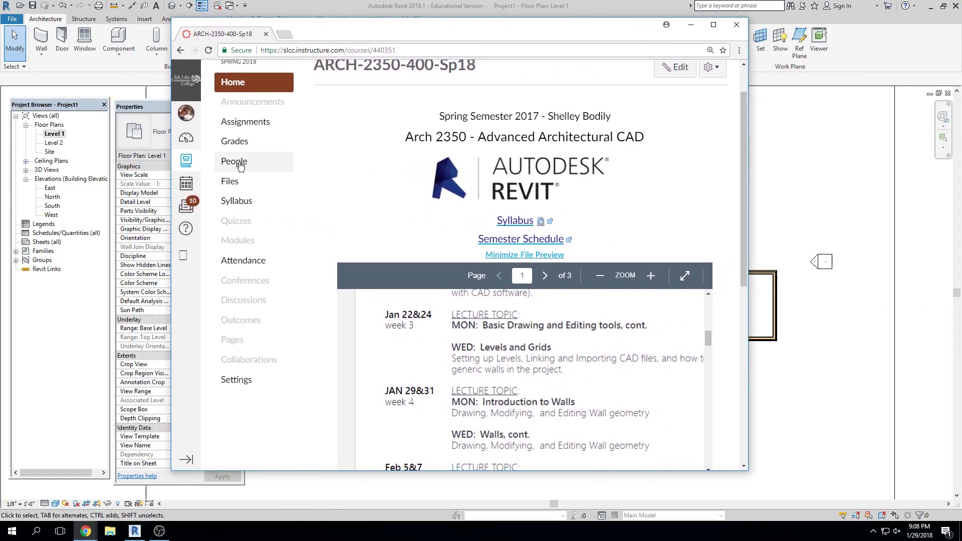
click(241, 128)
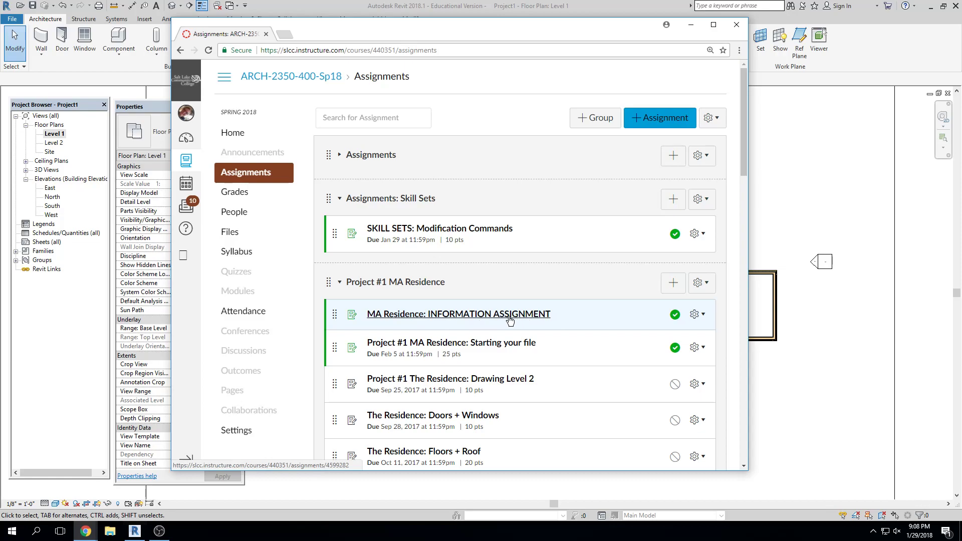
click(714, 24)
click(329, 289)
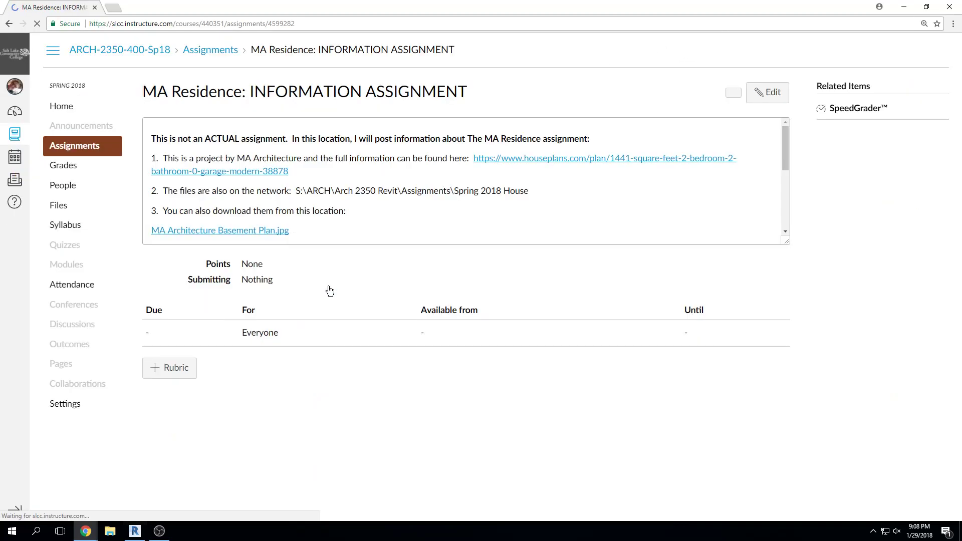
- Enlarge the assignment's description area, then download and open MA Architecture Main Floor Plan.jpg
drag(788, 246, 802, 441)
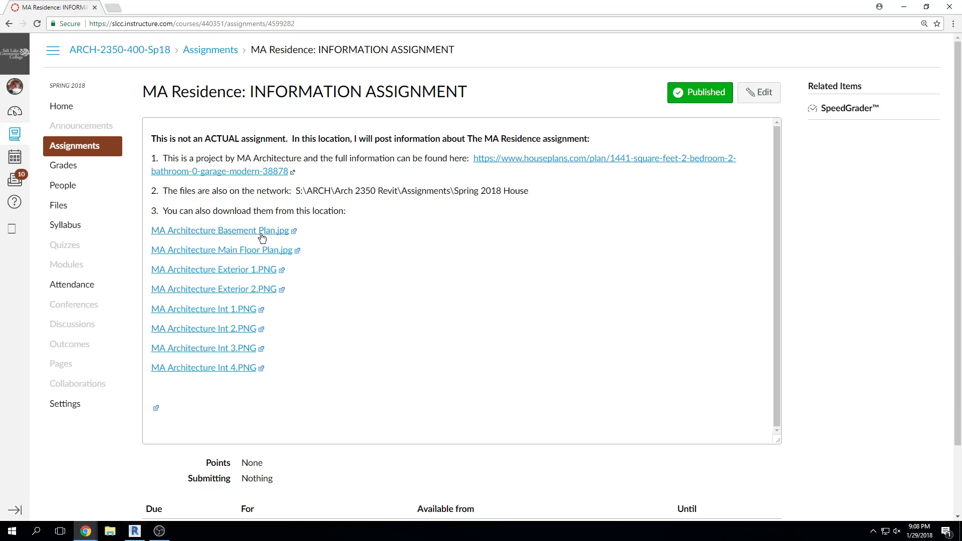
click(257, 255)
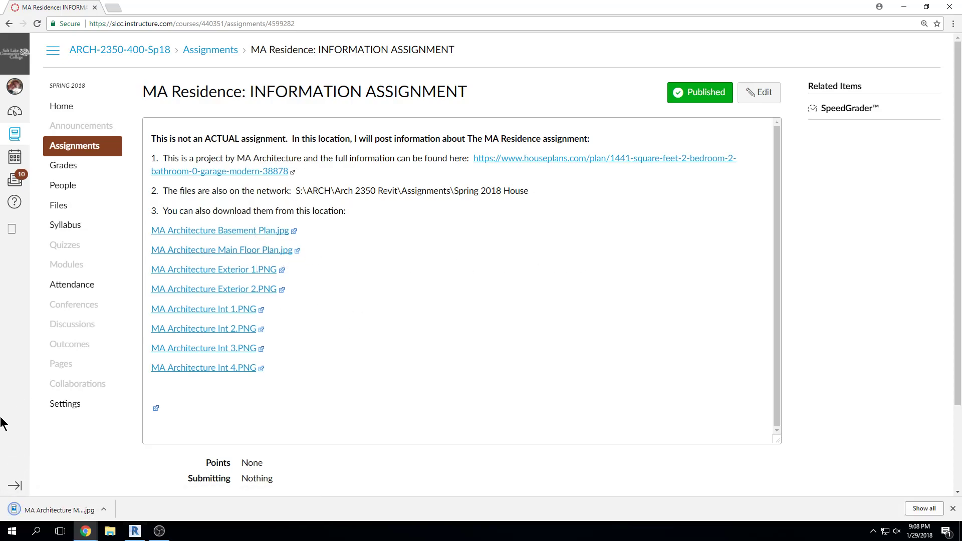
click(53, 508)
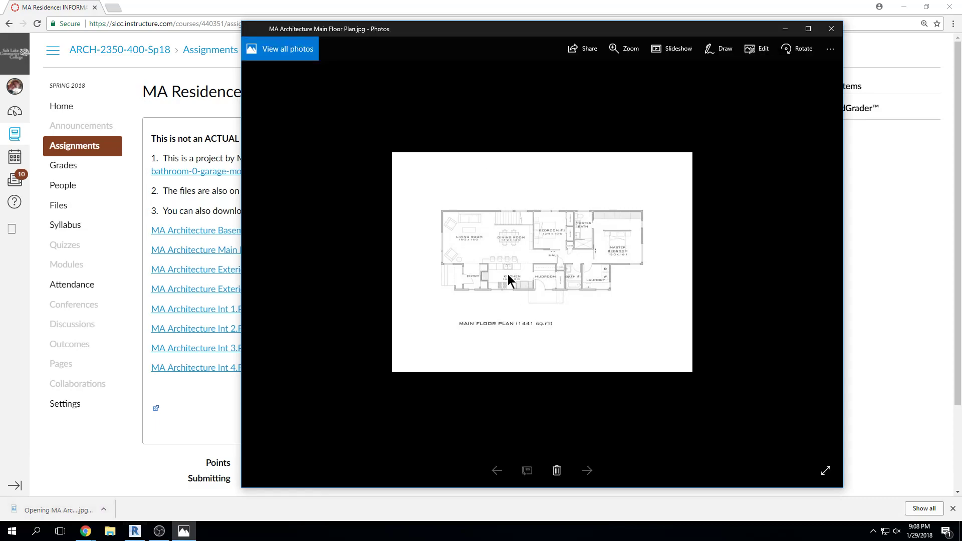
- Examine the room layout in the main floor plan image at full-window size, and close the image viewer
click(808, 28)
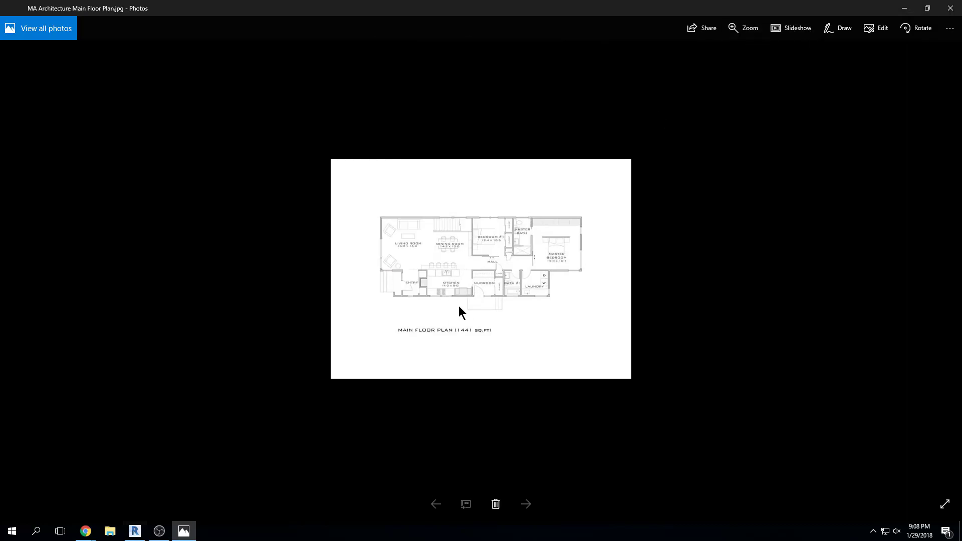
scroll(462, 278, up, 3)
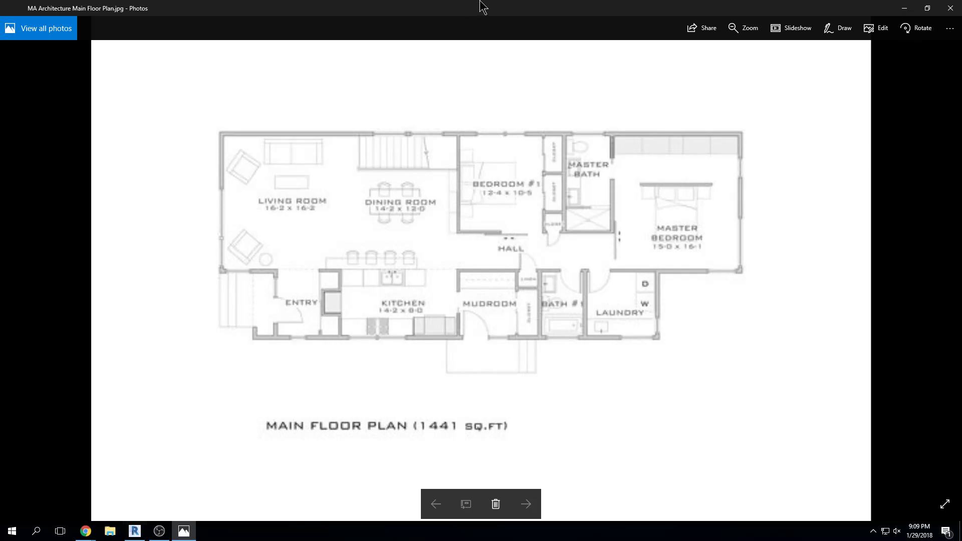
drag(776, 7, 620, 32)
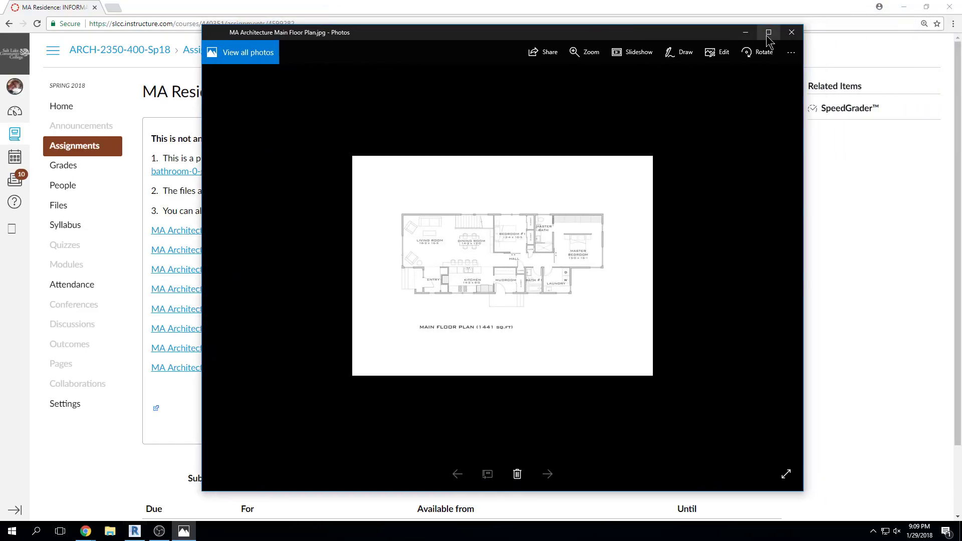
click(792, 25)
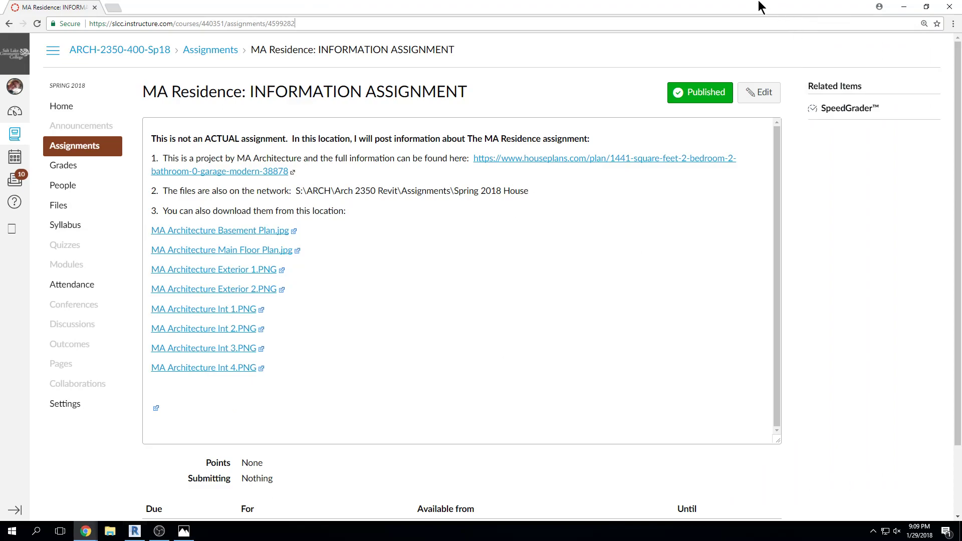
- Minimize Chrome and Revit, and place MA Architecture Main Floor Plan.jpg on the desktop
click(901, 7)
click(792, 32)
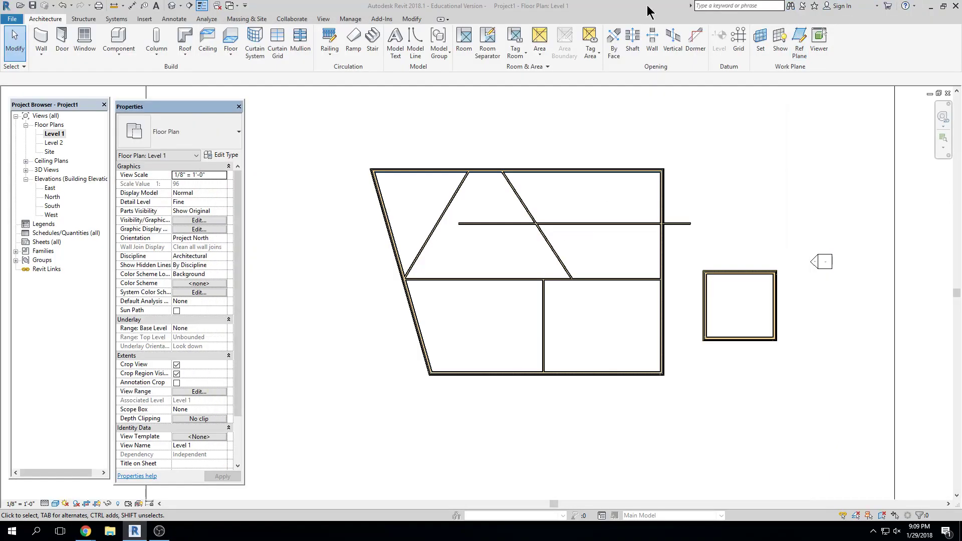
click(931, 6)
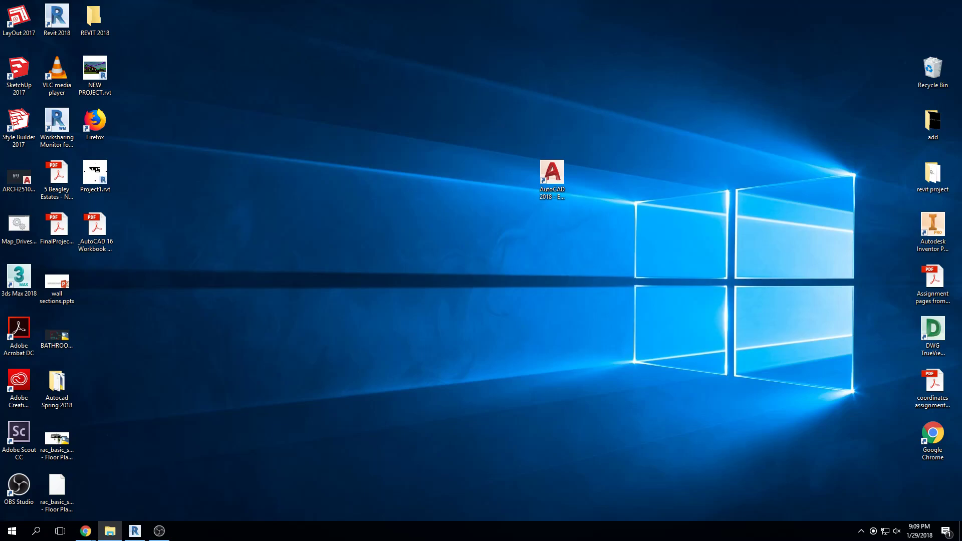
drag(569, 100, 328, 160)
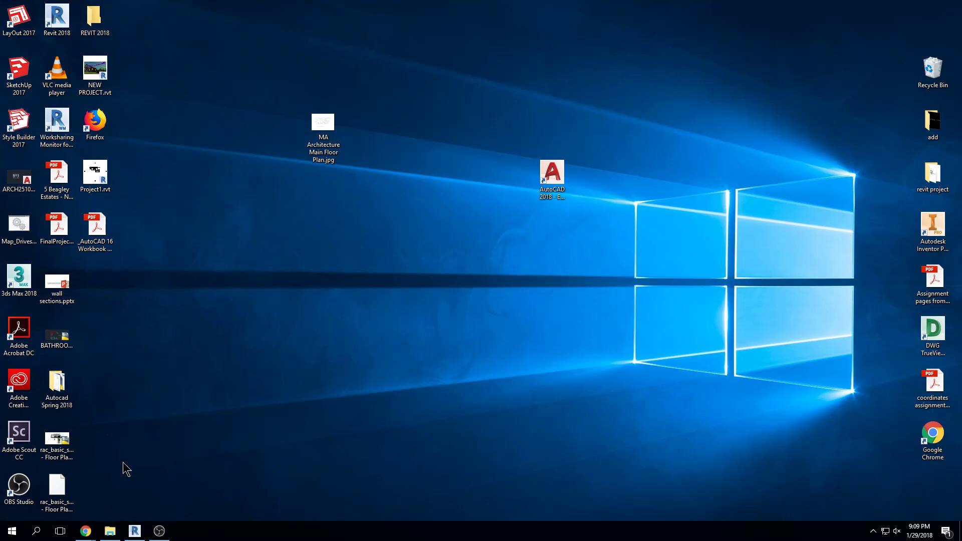
- Switch back to Revit and delete the horizontal WT2 wall that crosses the right exterior wall
click(134, 531)
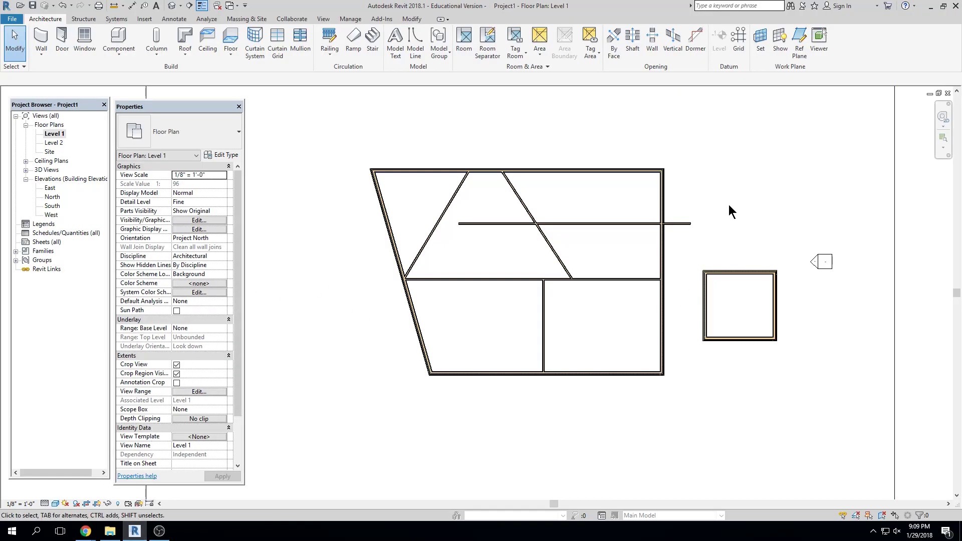
click(691, 224)
key(Delete)
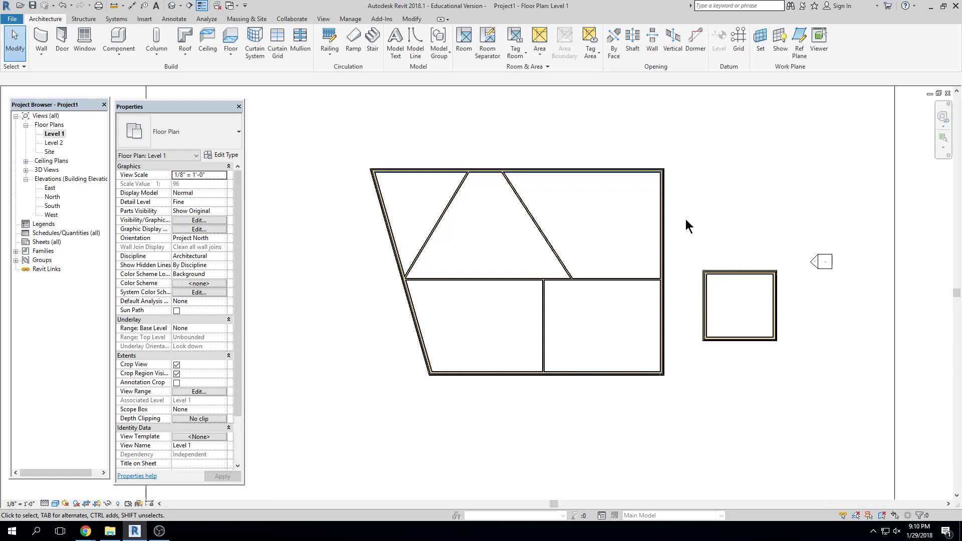
- Check the type and properties of the long horizontal partition across the middle of the building, and clear the selection
scroll(527, 294, up, 2)
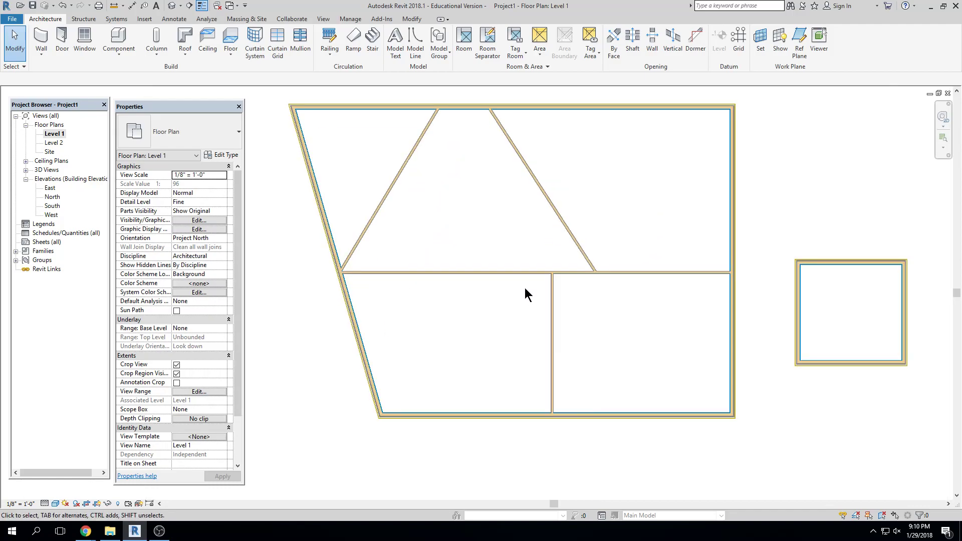
scroll(524, 288, up, 3)
click(518, 265)
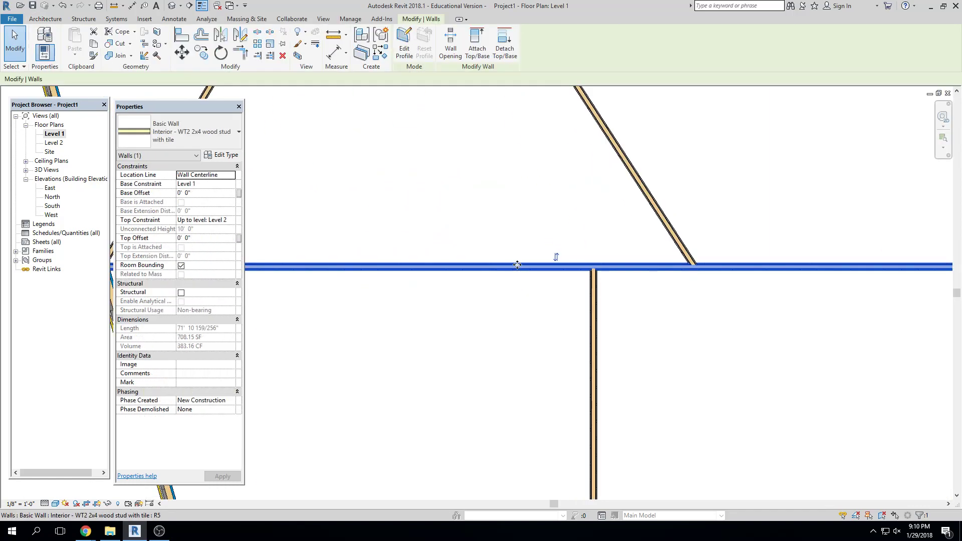
scroll(518, 265, down, 1)
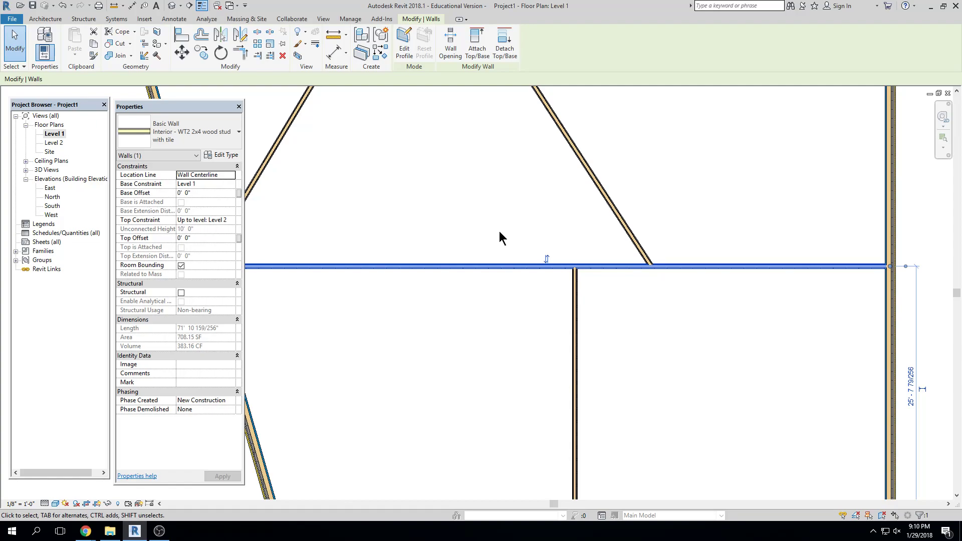
click(485, 215)
scroll(479, 214, down, 1)
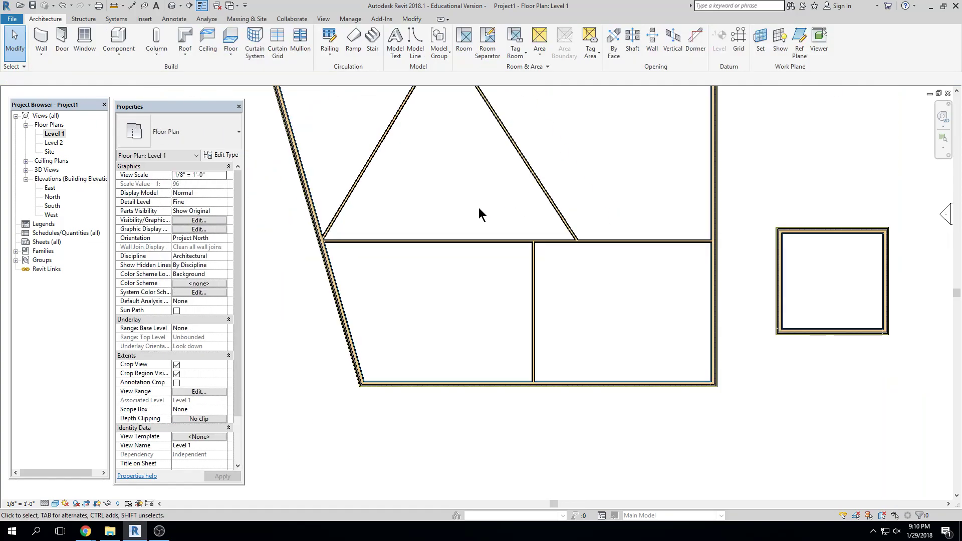
scroll(591, 208, down, 1)
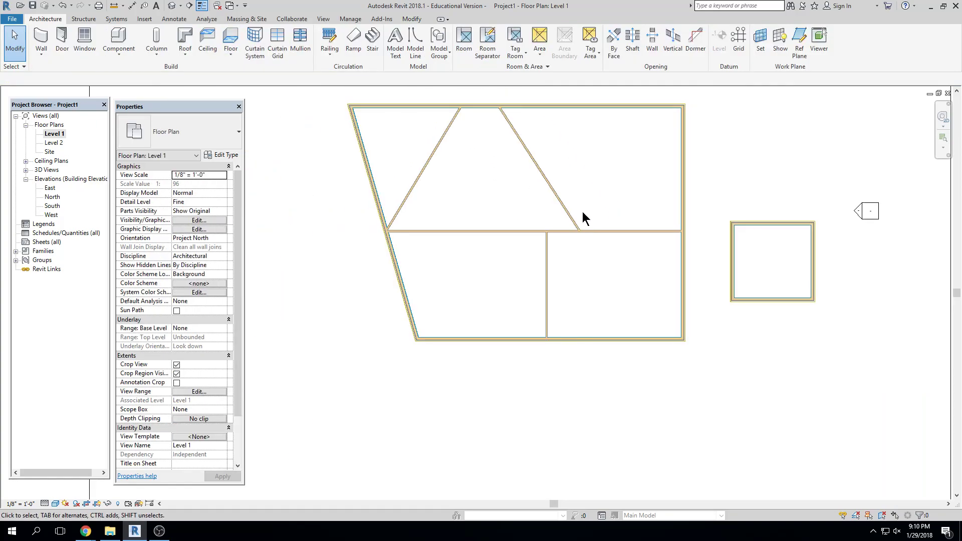
middle_drag(583, 217, 563, 229)
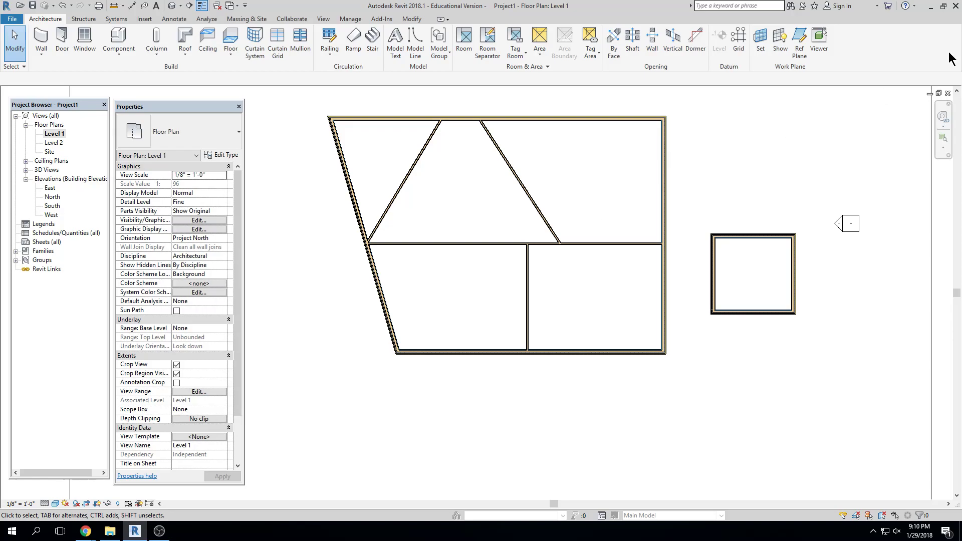
- Minimize Revit, launch AutoCAD 2018 from the desktop and start a new drawing
click(931, 8)
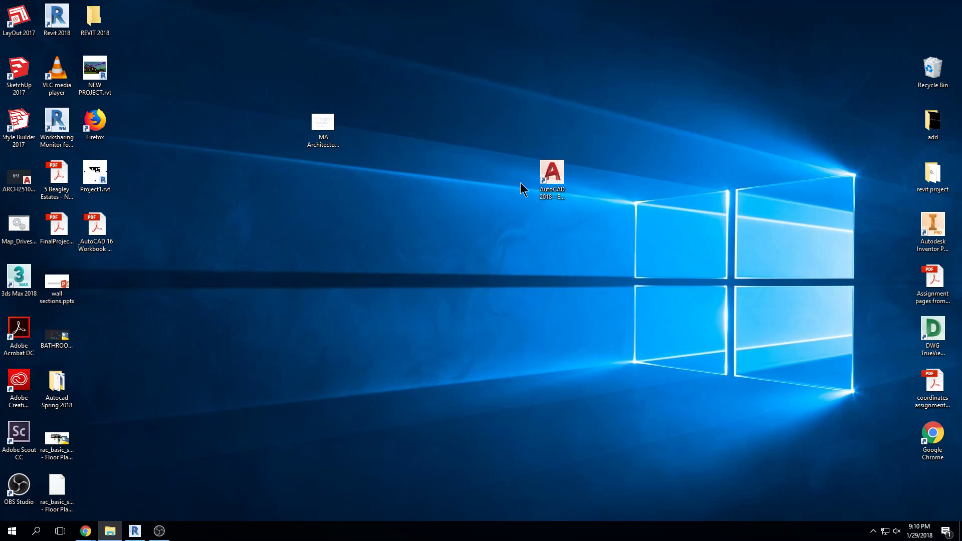
double_click(540, 186)
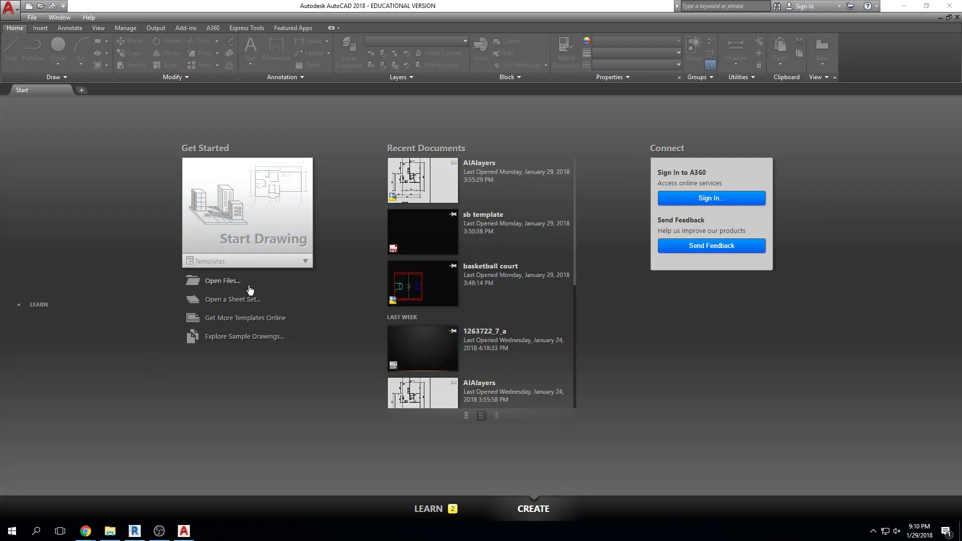
click(243, 236)
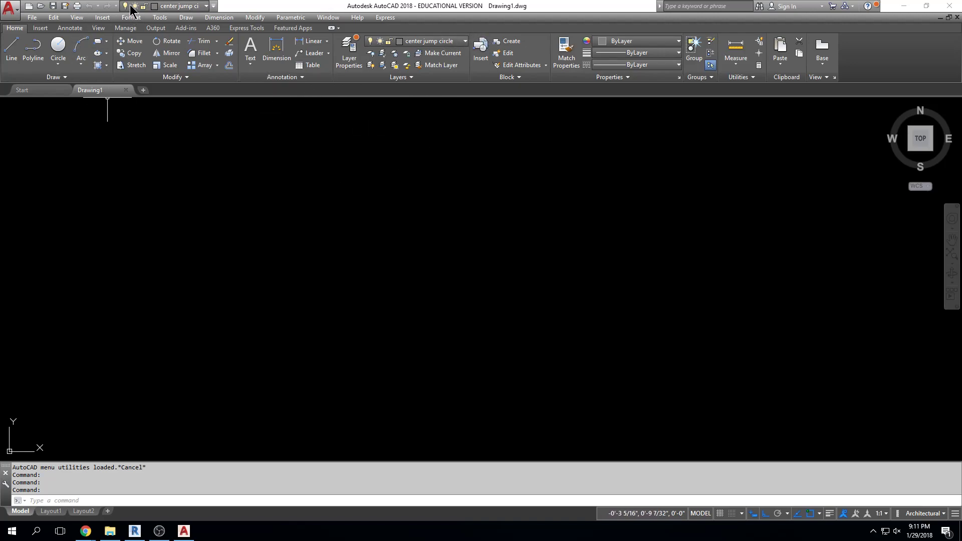
- Attach MA Architecture Main Floor Plan.jpg from the desktop as a raster image reference, placed freely in model space at scale factor 1
click(105, 18)
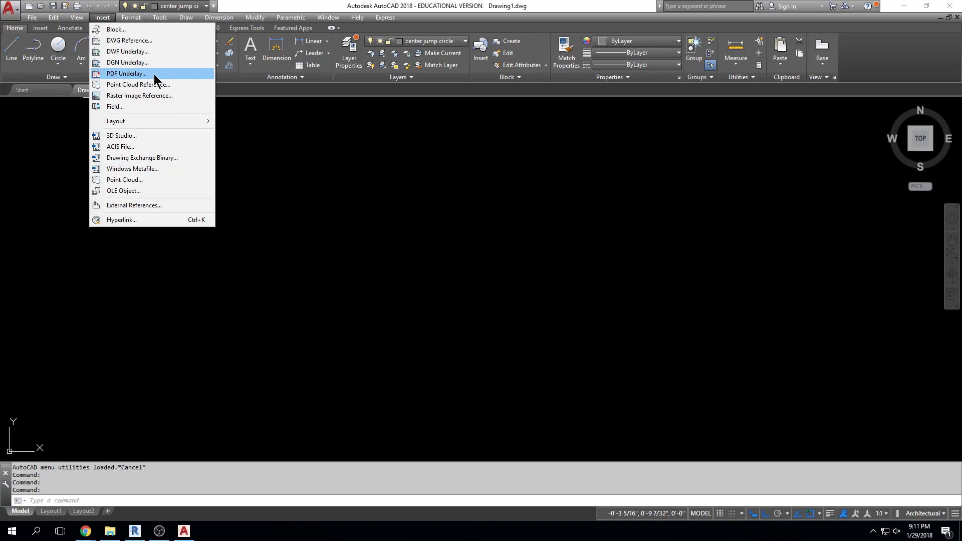
click(152, 98)
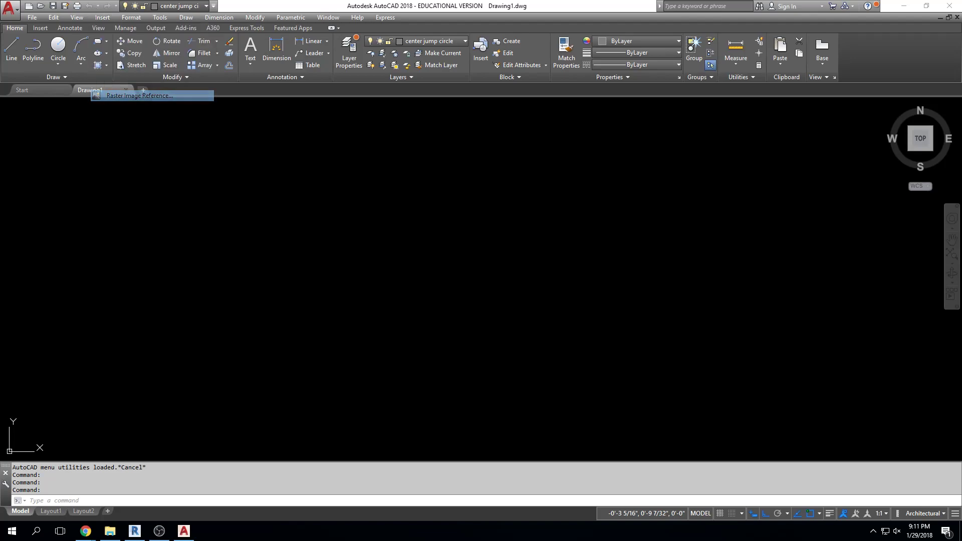
click(356, 300)
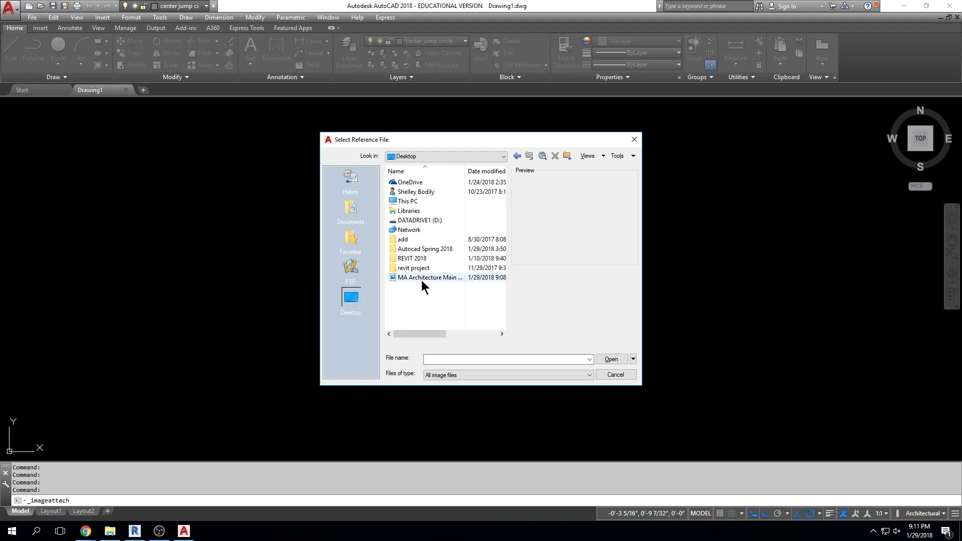
click(423, 278)
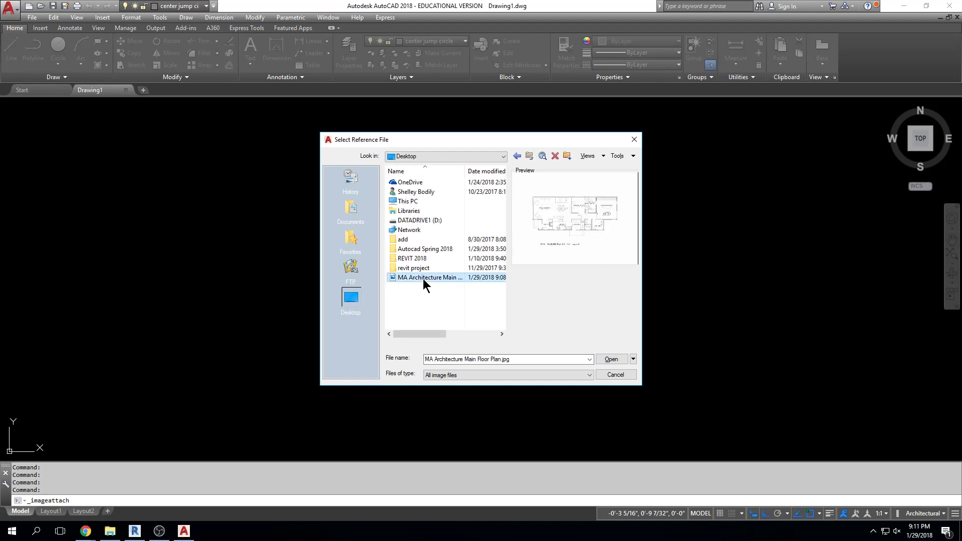
click(611, 358)
click(491, 338)
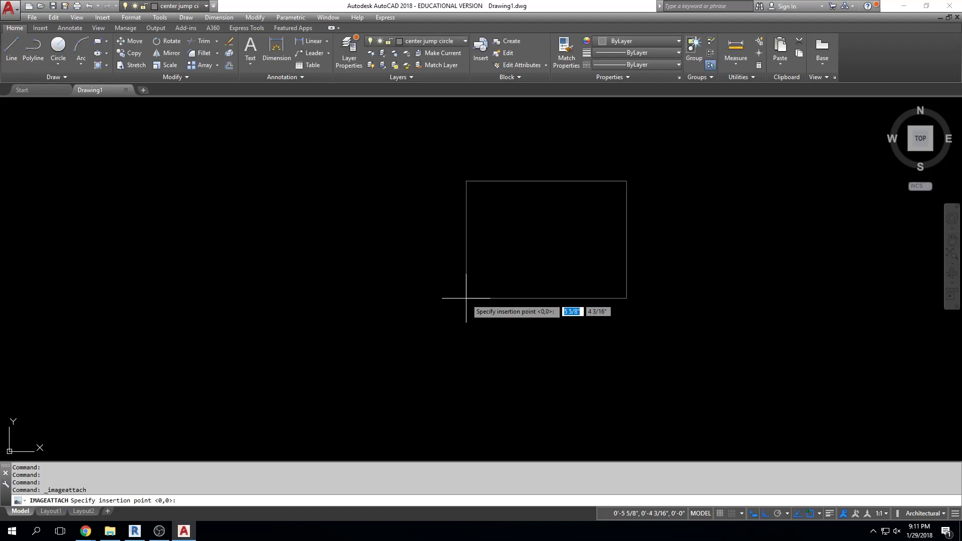
click(342, 281)
key(Return)
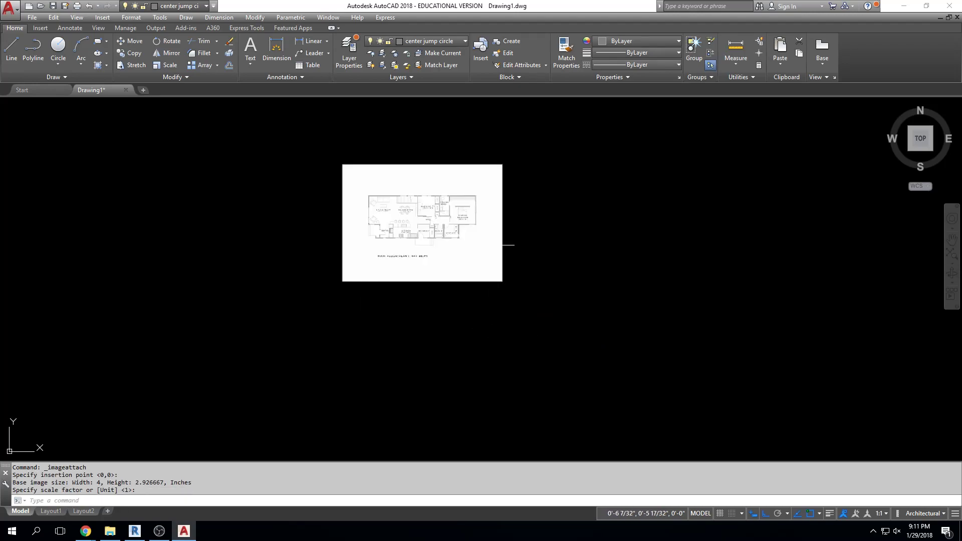
- Set the attached floor plan image's fade to 38 and clear the selection
scroll(405, 219, up, 6)
middle_click(417, 254)
middle_click(416, 254)
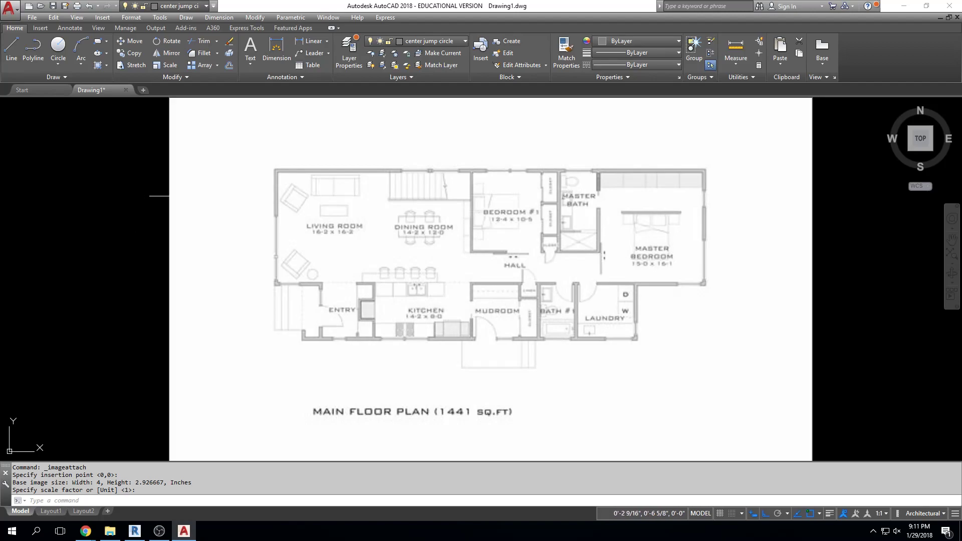
key(Return)
click(167, 197)
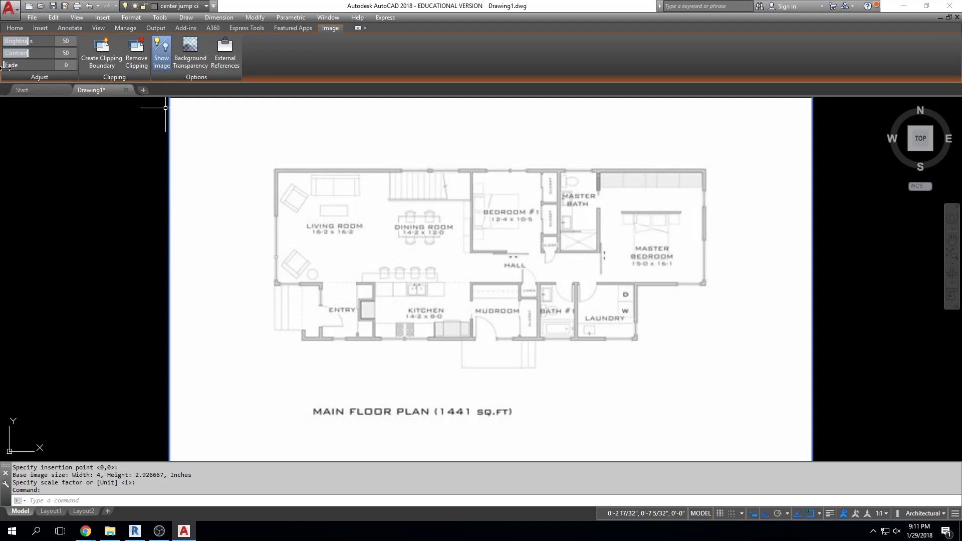
drag(11, 65, 34, 65)
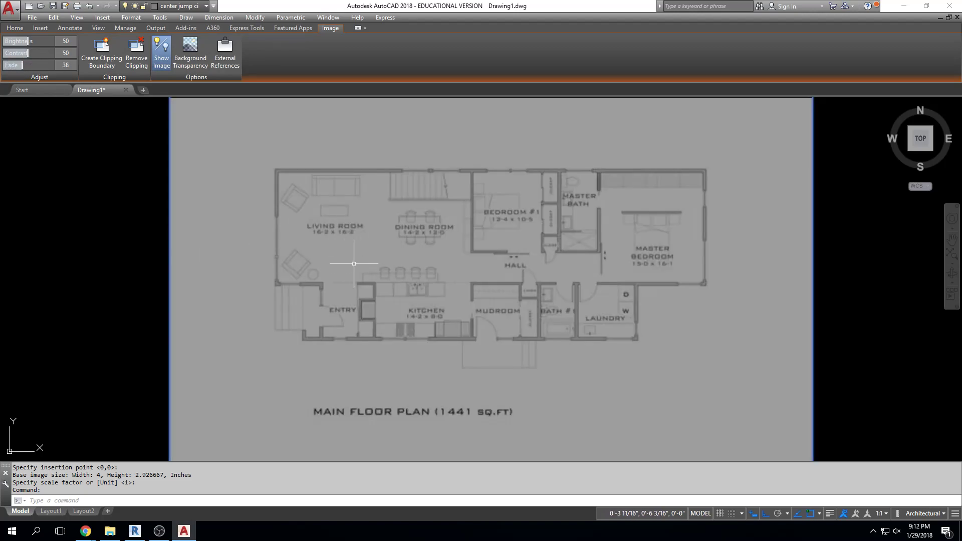
key(Escape)
- Make A-WALL-WOOD the current layer
scroll(322, 271, up, 2)
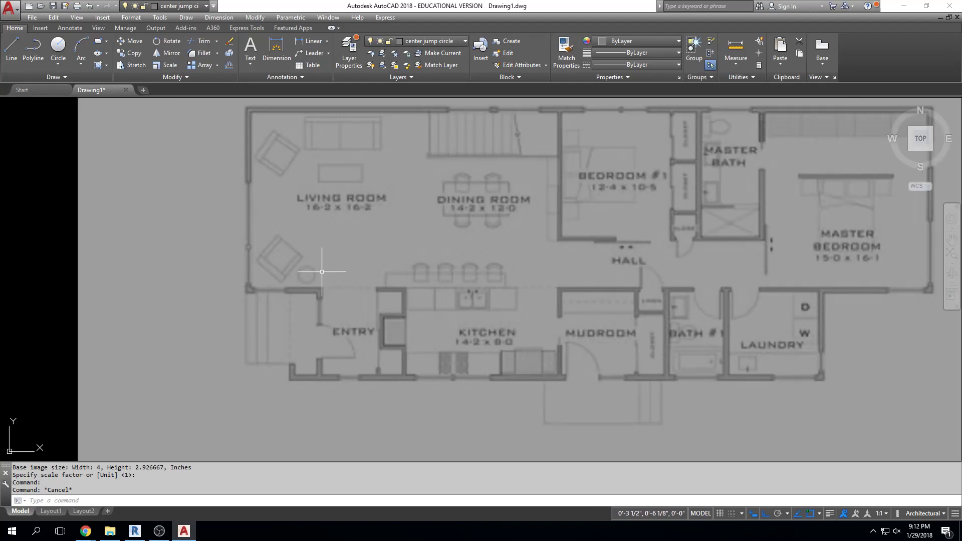
click(431, 41)
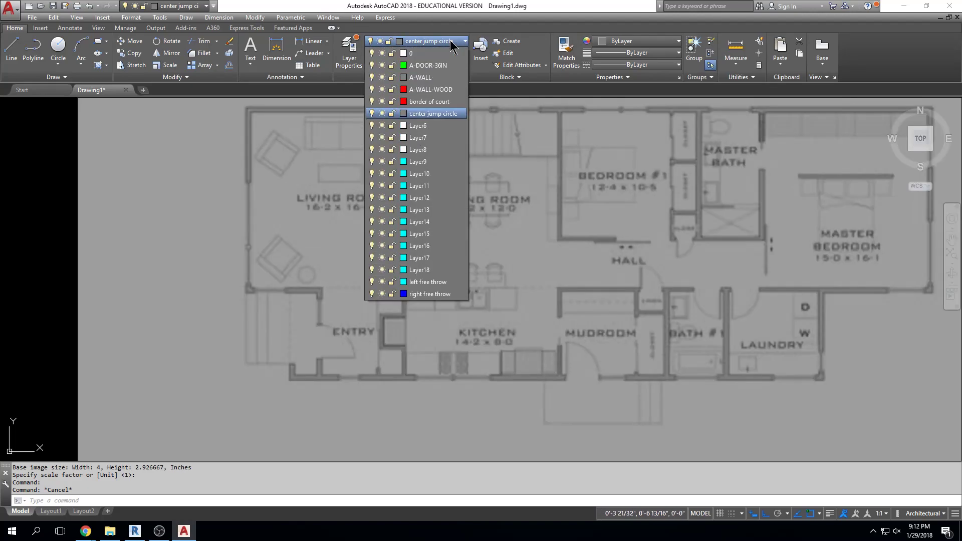
click(446, 89)
middle_drag(311, 326, 314, 285)
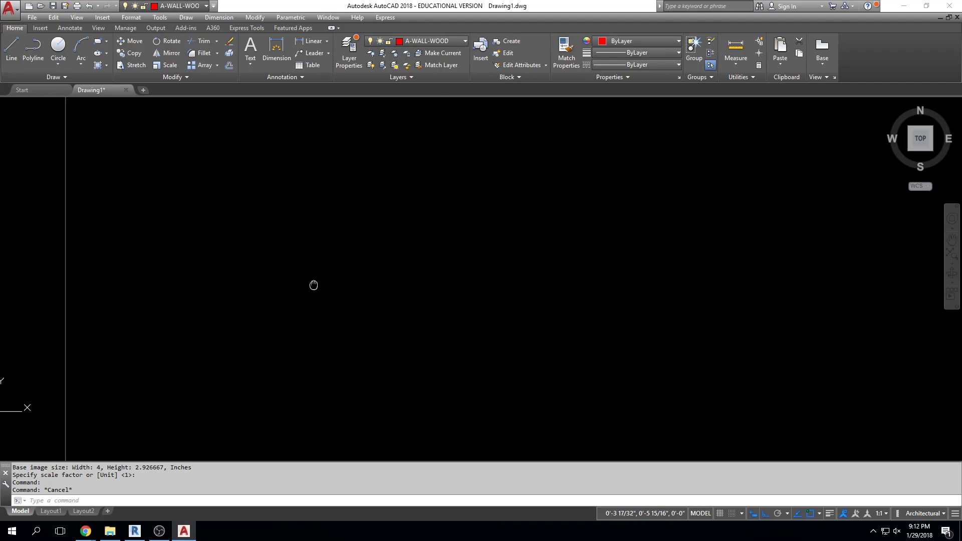
middle_drag(483, 275, 441, 276)
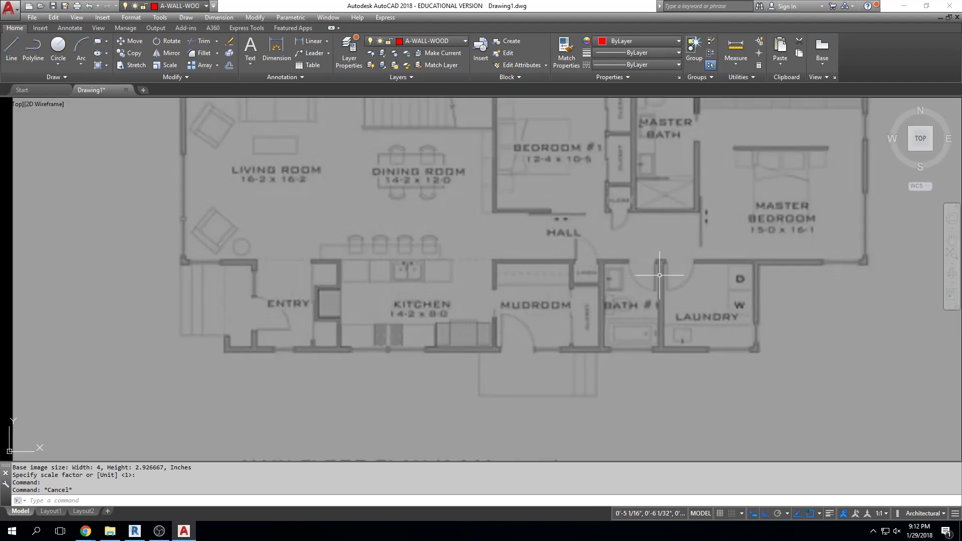
middle_drag(591, 135, 511, 199)
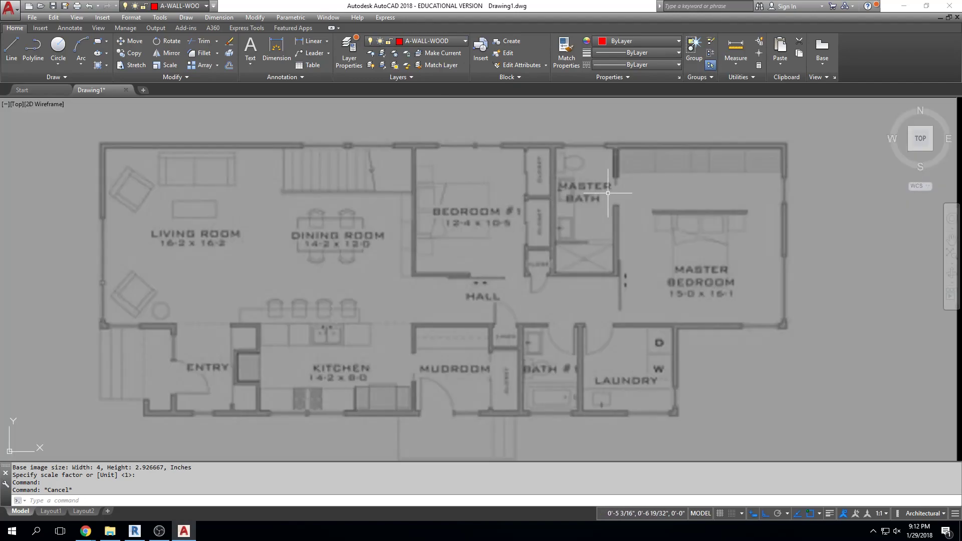
middle_drag(260, 281, 226, 287)
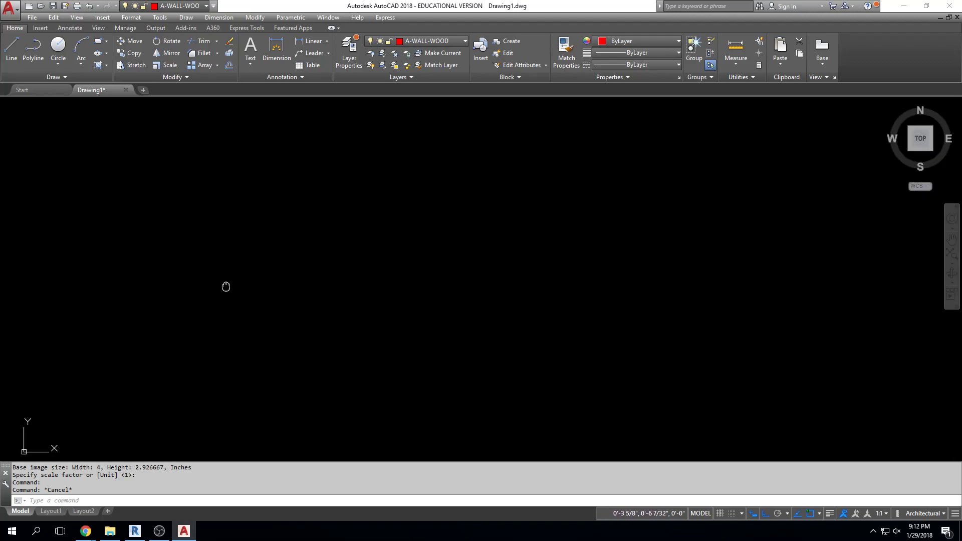
- Trace the inner face of the living room's west wall with a vertical line about 11/16" long between its inside corners
middle_drag(140, 246, 270, 258)
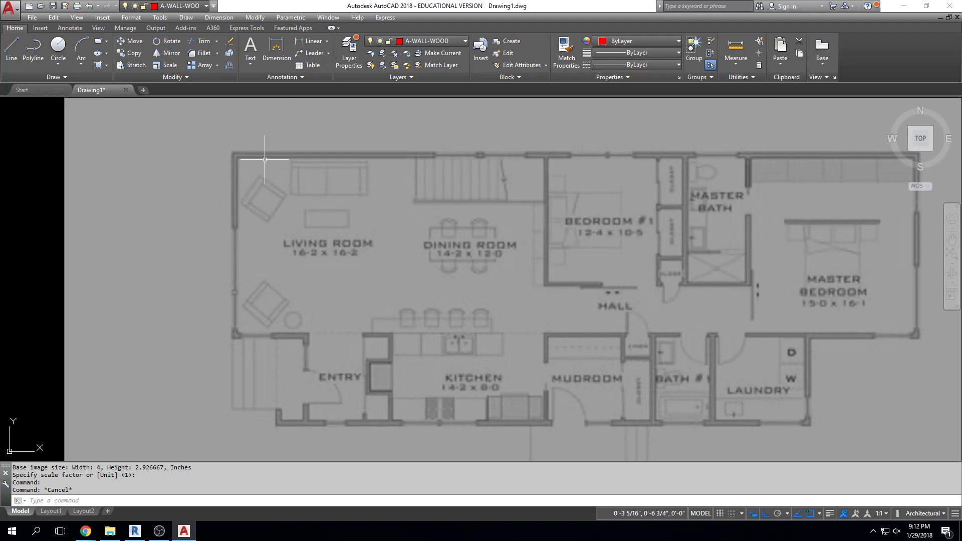
text(L)
key(Return)
scroll(273, 305, up, 2)
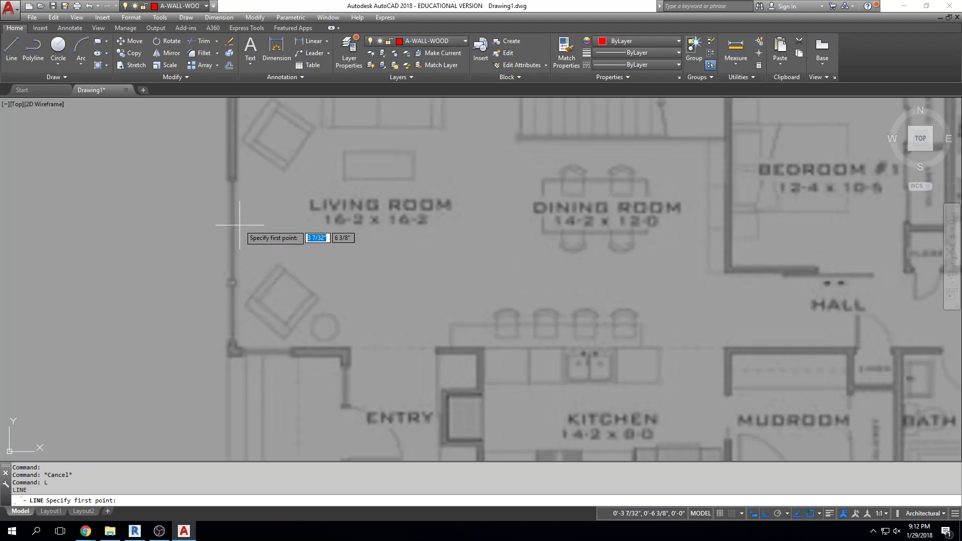
middle_drag(236, 226, 266, 208)
scroll(267, 209, up, 6)
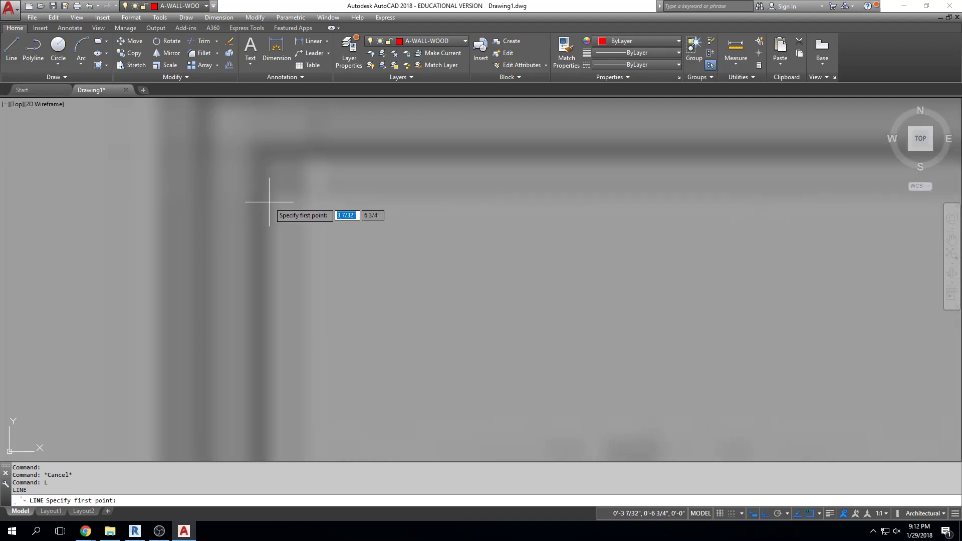
click(265, 150)
scroll(296, 305, down, 7)
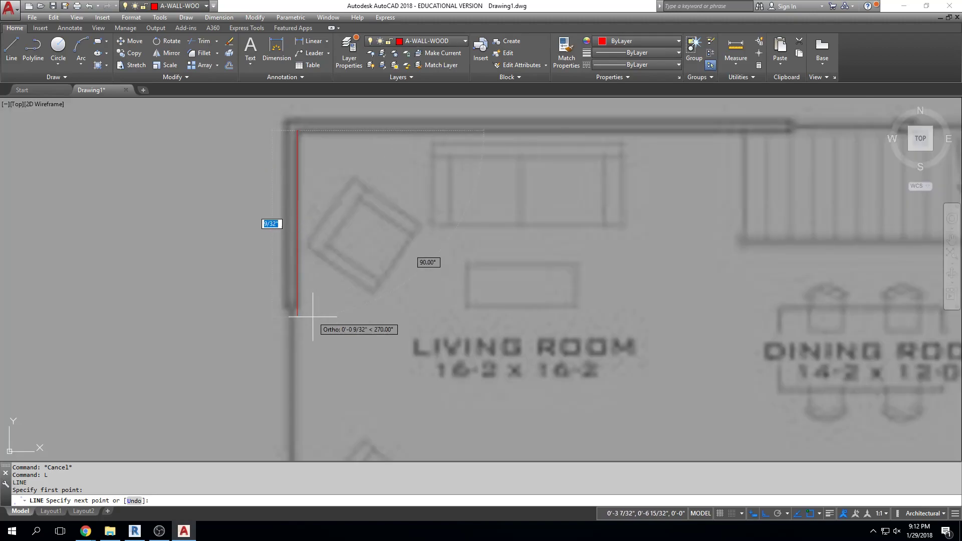
middle_drag(312, 317, 322, 197)
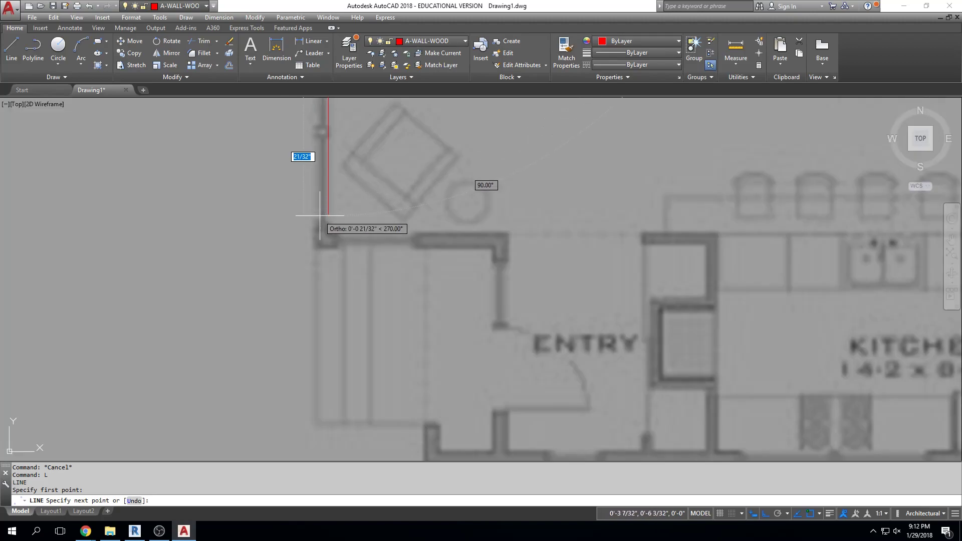
scroll(330, 222, up, 5)
scroll(333, 262, up, 2)
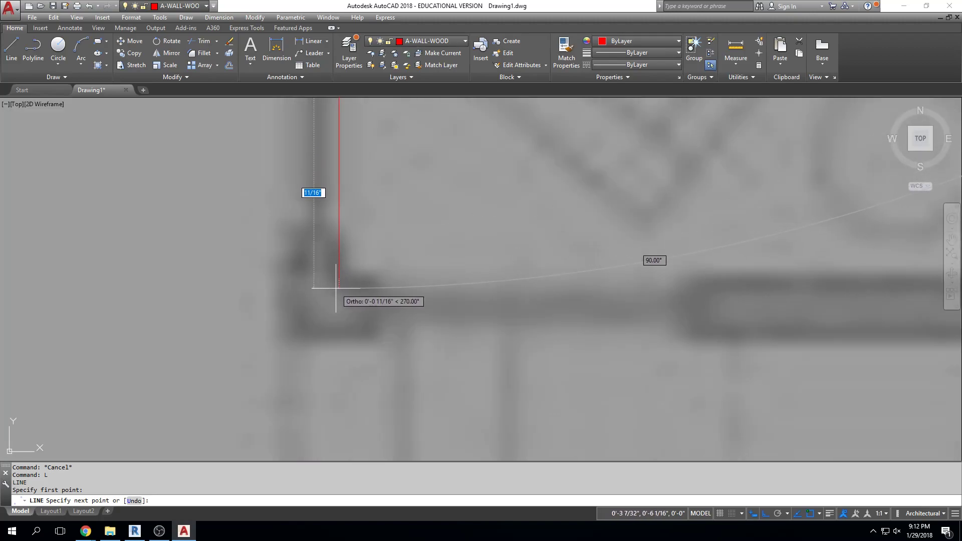
click(337, 281)
key(Escape)
key(Escape)
scroll(336, 281, down, 6)
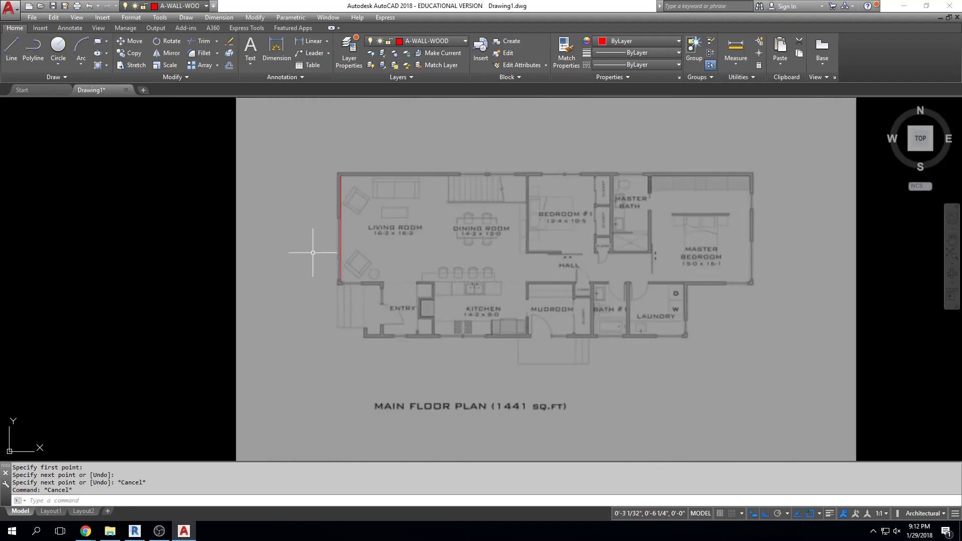
key(Escape)
key(Escape)
key(Escape)
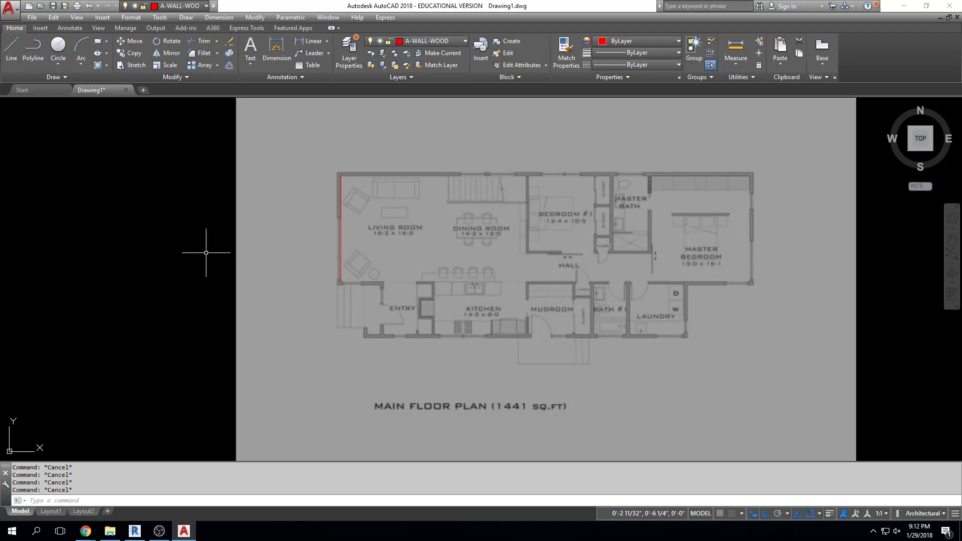
- Draw a vertical 16'2" reference line in the empty space west of the floor plan image
text(l)
key(Return)
scroll(231, 251, down, 2)
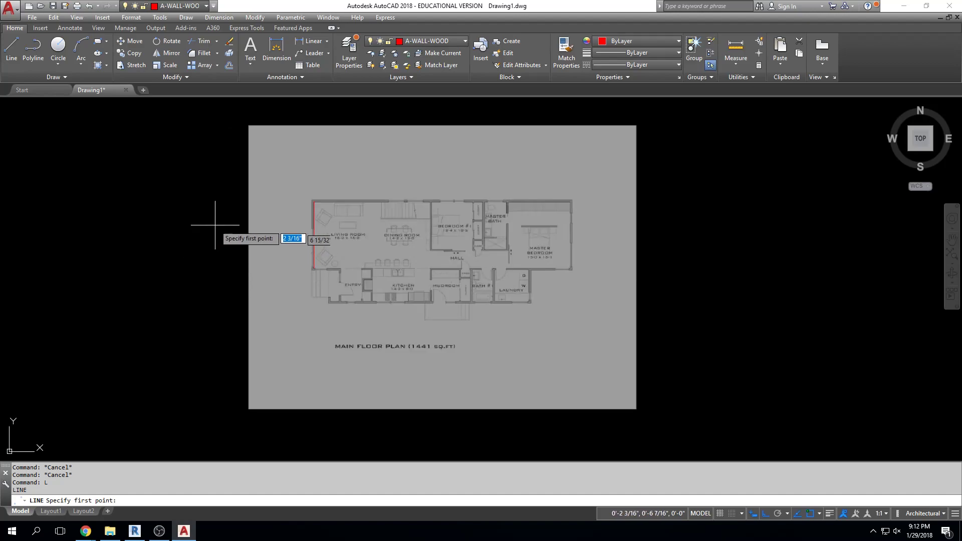
click(187, 384)
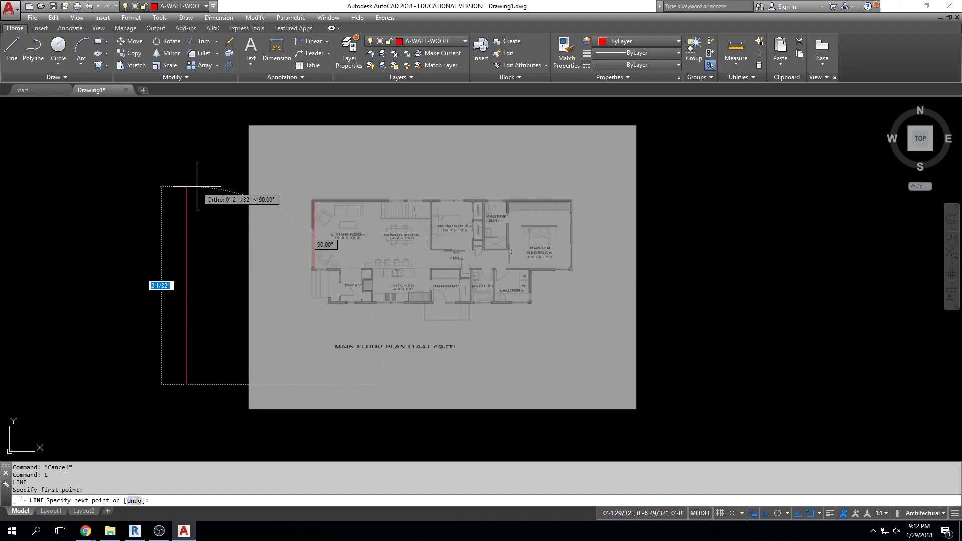
text(16'2)
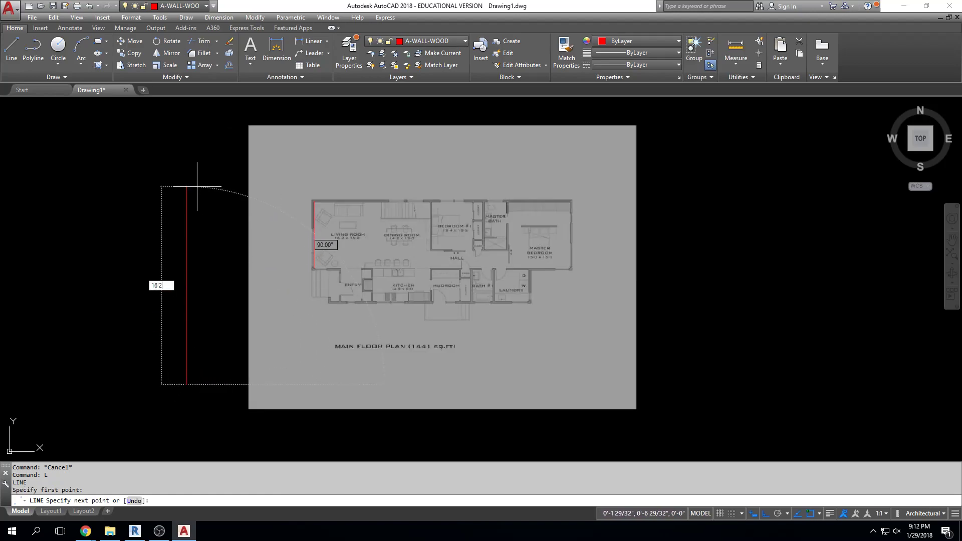
key(Return)
key(Escape)
scroll(215, 209, down, 2)
middle_click(217, 217)
middle_click(217, 217)
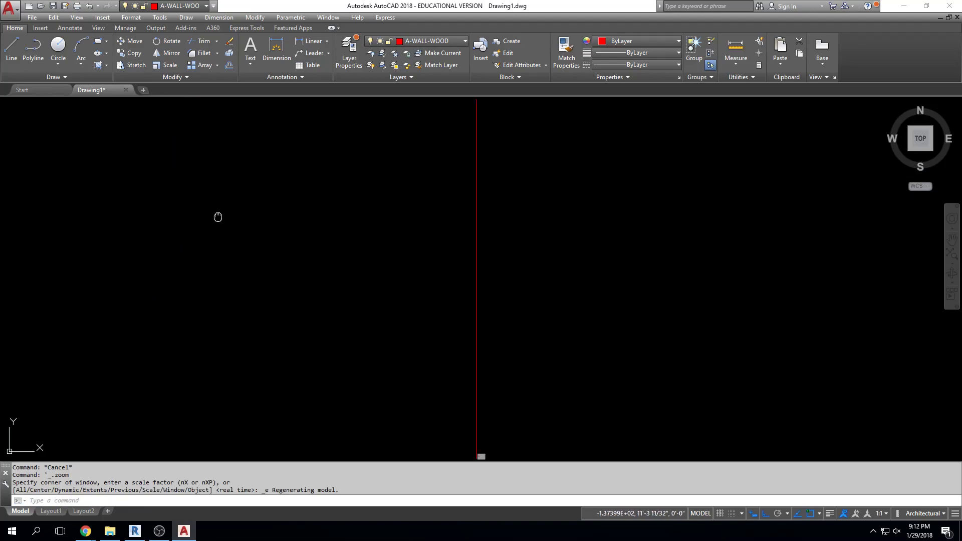
- Scale the floor plan image and its traced wall line by a factor of 10 from the image's lower-left corner
scroll(505, 338, up, 5)
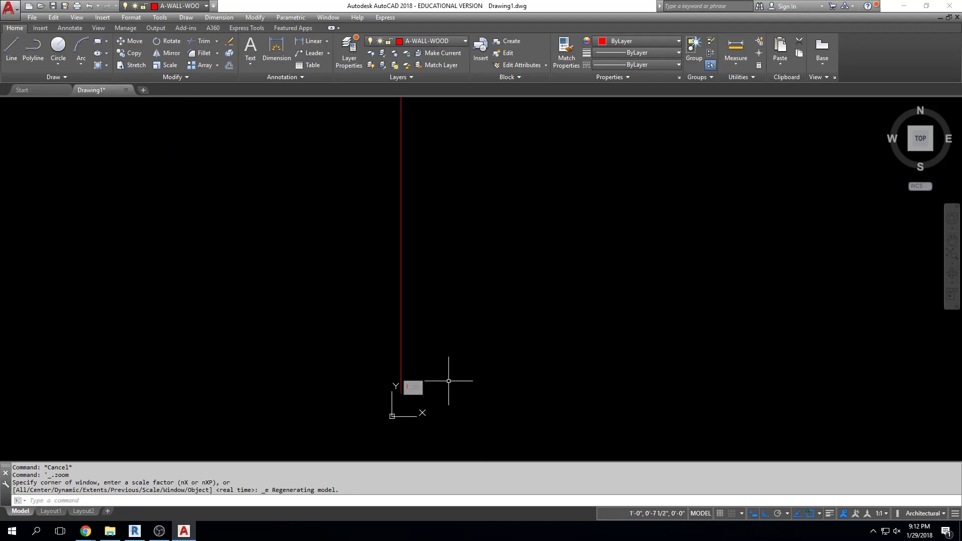
key(Escape)
text(SC)
key(Return)
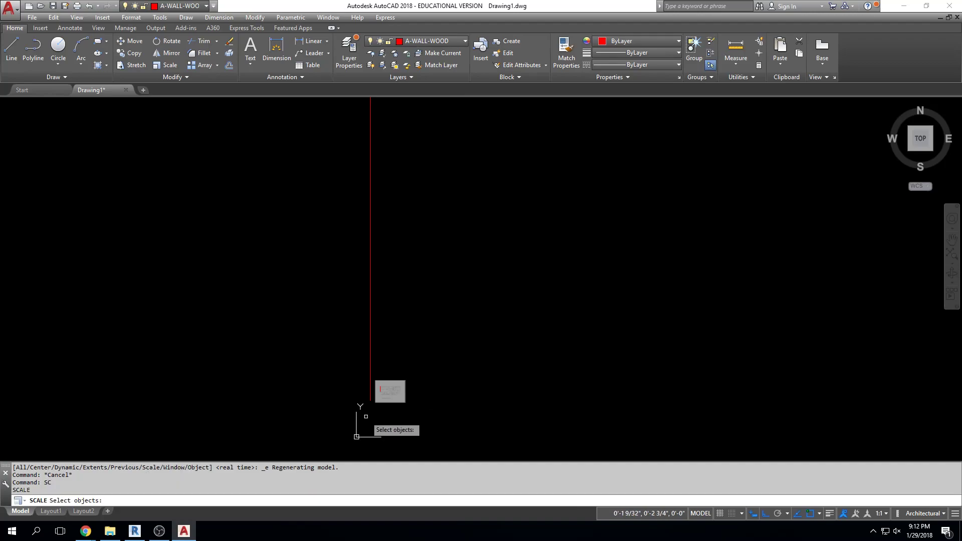
click(366, 417)
click(436, 371)
key(Return)
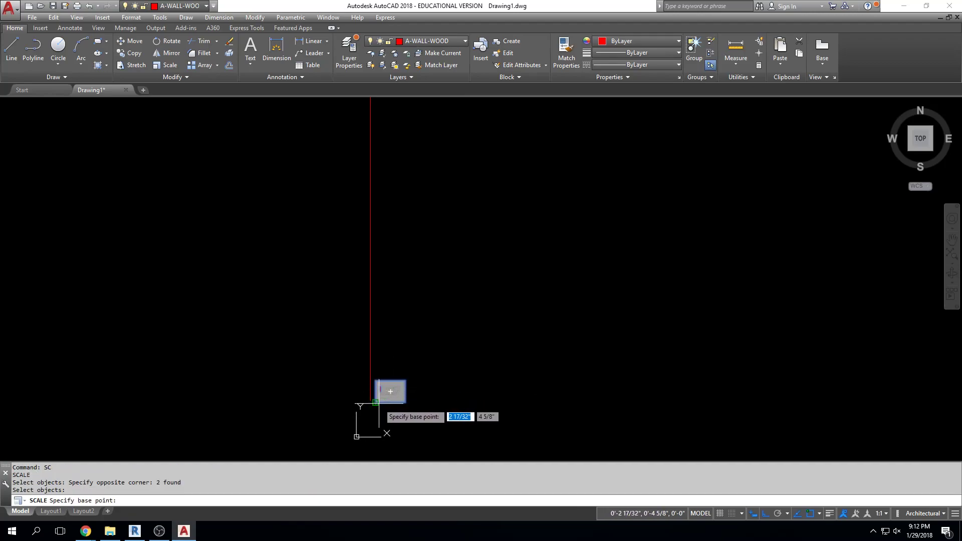
click(374, 404)
text(10)
key(Return)
key(Escape)
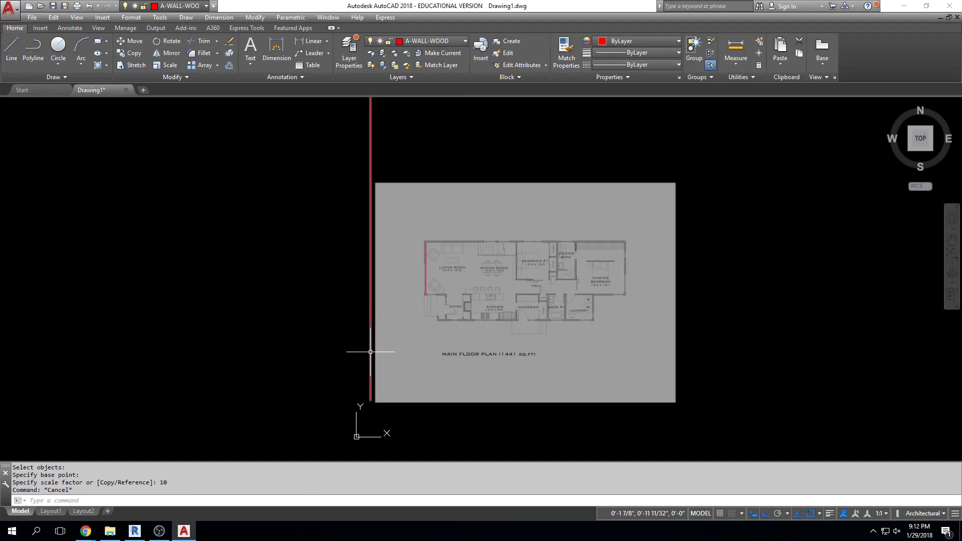
- Enlarge the image and traced wall line by another factor of 10, using the same image corner as base point
key(Escape)
text(sc)
key(Return)
click(365, 415)
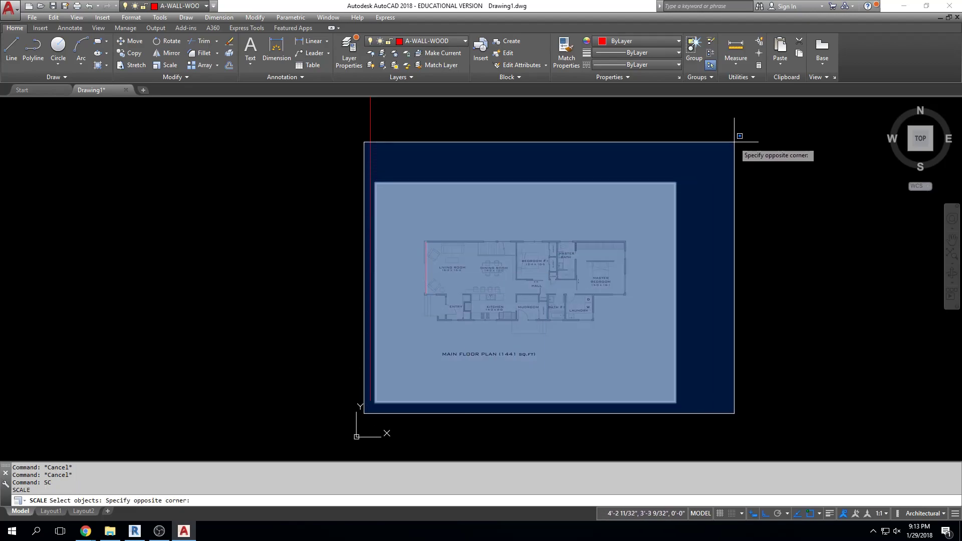
click(758, 119)
key(Return)
click(376, 403)
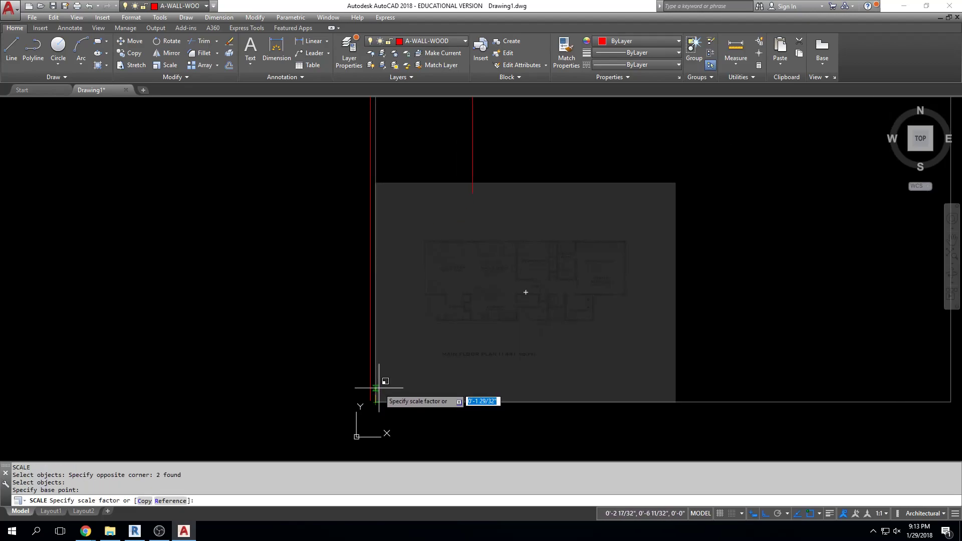
text(10)
key(Return)
- Move the 16'2" reference line a short distance west, clear of the floor plan image's edge
scroll(576, 150, down, 5)
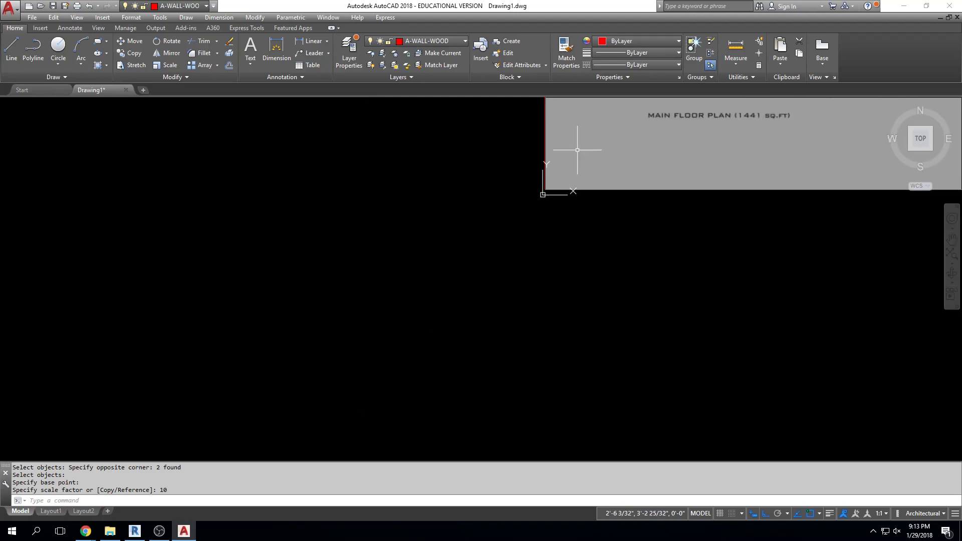
middle_drag(576, 150, 447, 308)
scroll(445, 269, up, 2)
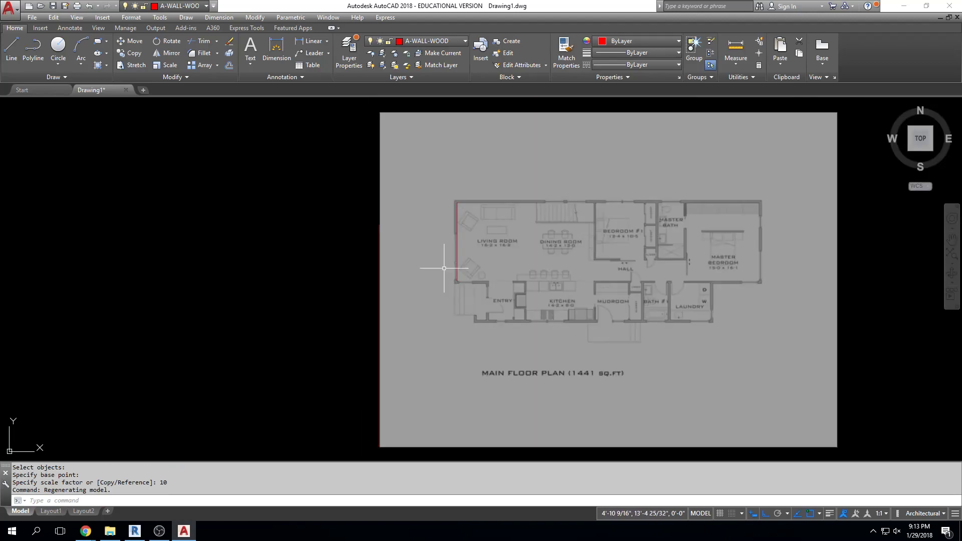
click(382, 272)
key(Escape)
click(380, 271)
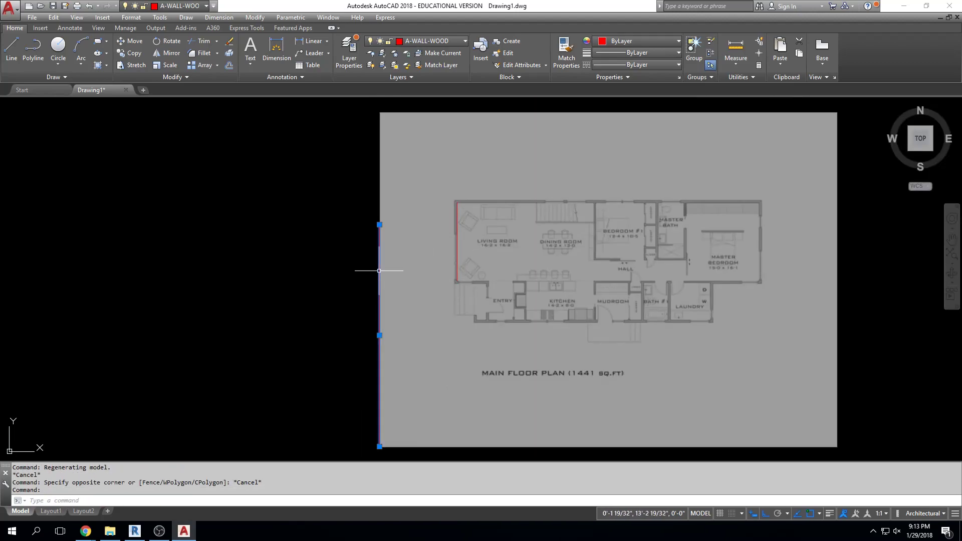
middle_drag(374, 271, 392, 270)
text(m)
key(Return)
click(392, 270)
click(343, 266)
key(Escape)
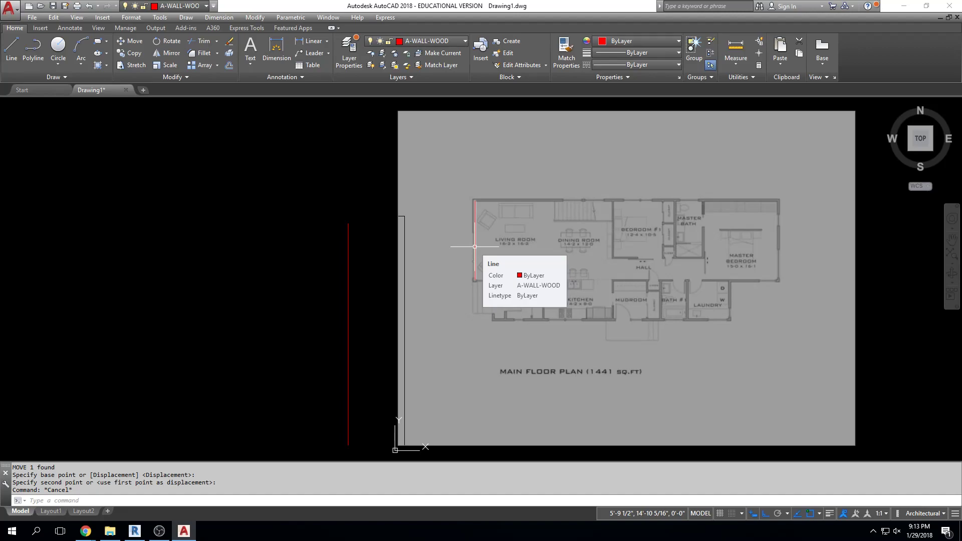
- Align the floor plan image and traced wall line to the 16'2" reference line by both endpoints, scaling the objects to the alignment points
text(align)
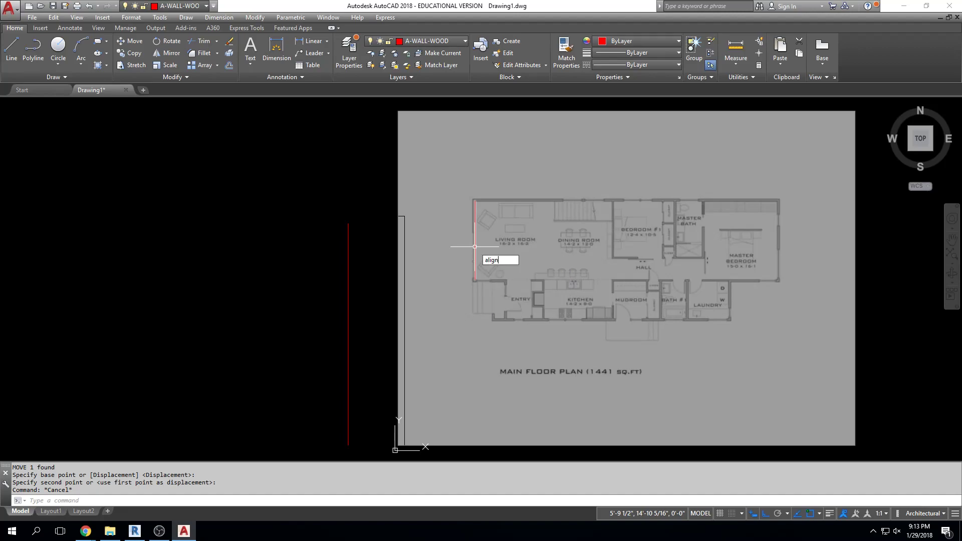
key(Return)
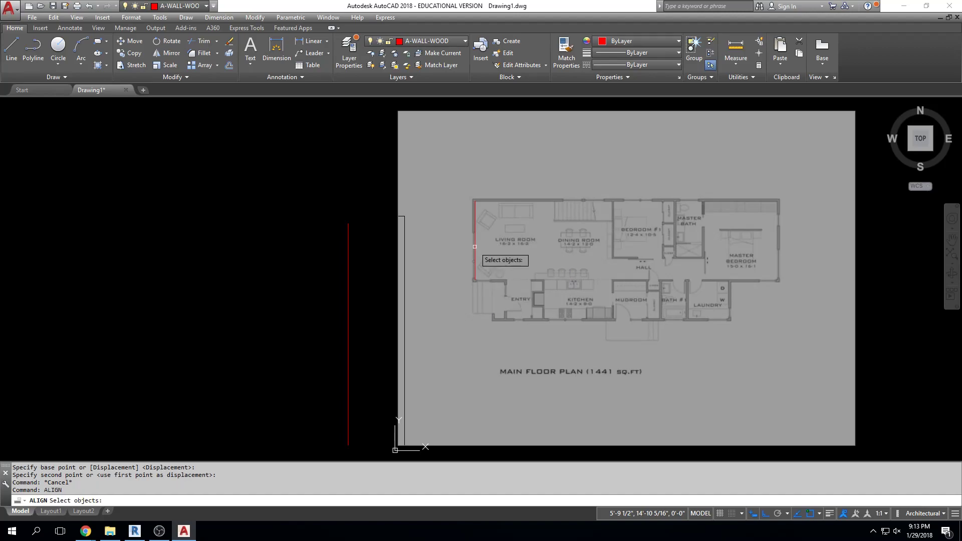
click(878, 184)
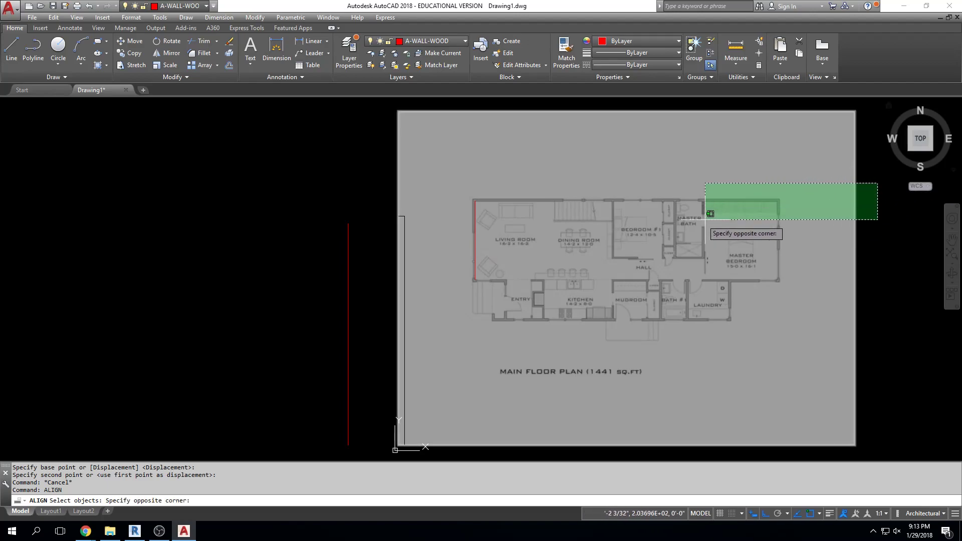
click(454, 301)
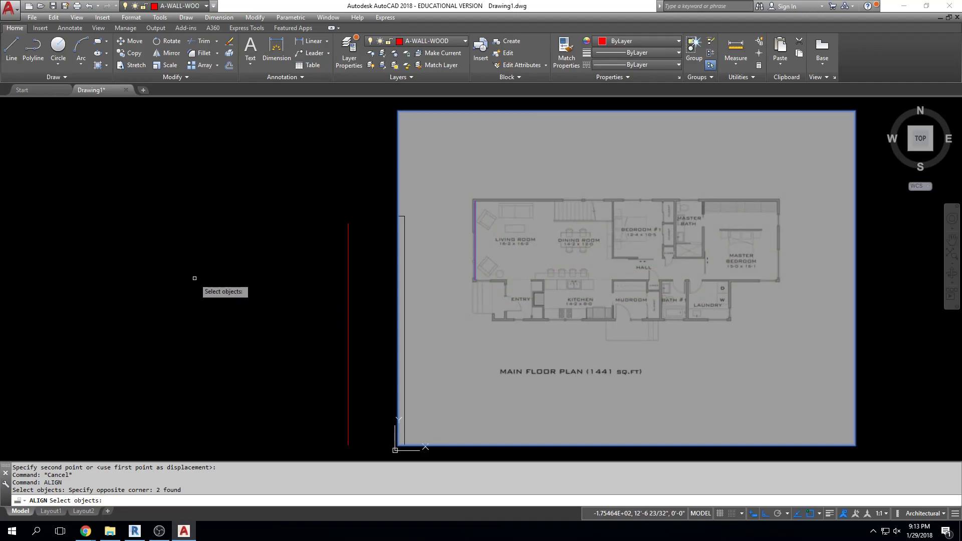
key(Return)
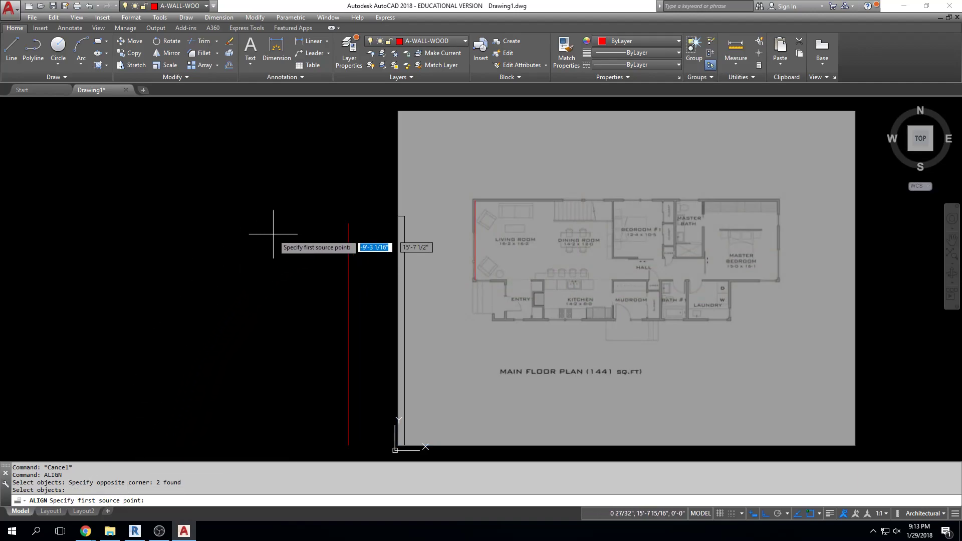
click(475, 200)
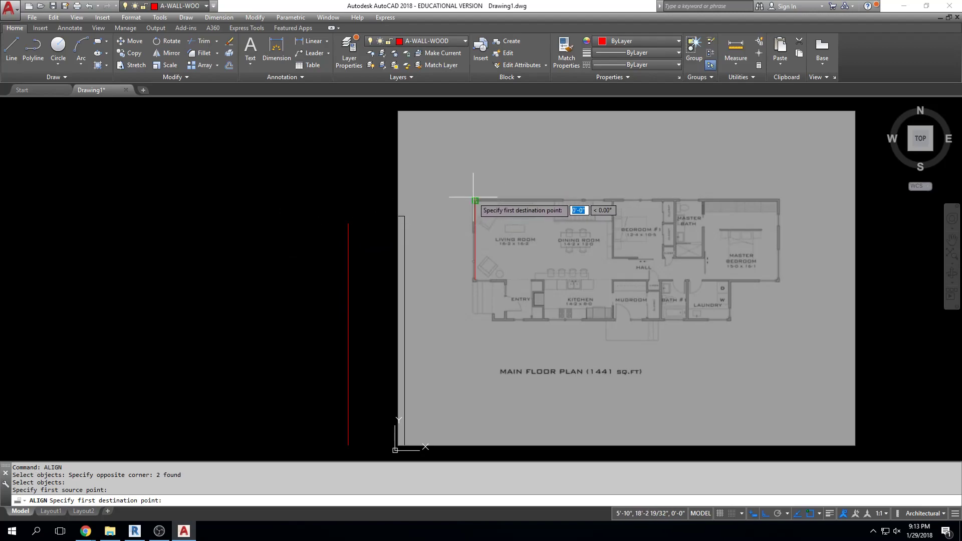
click(348, 223)
click(475, 280)
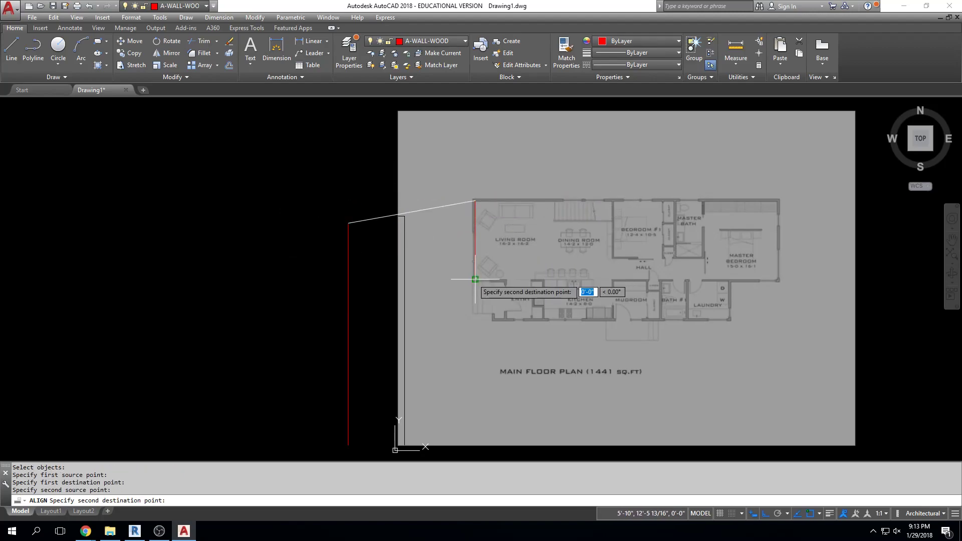
click(348, 445)
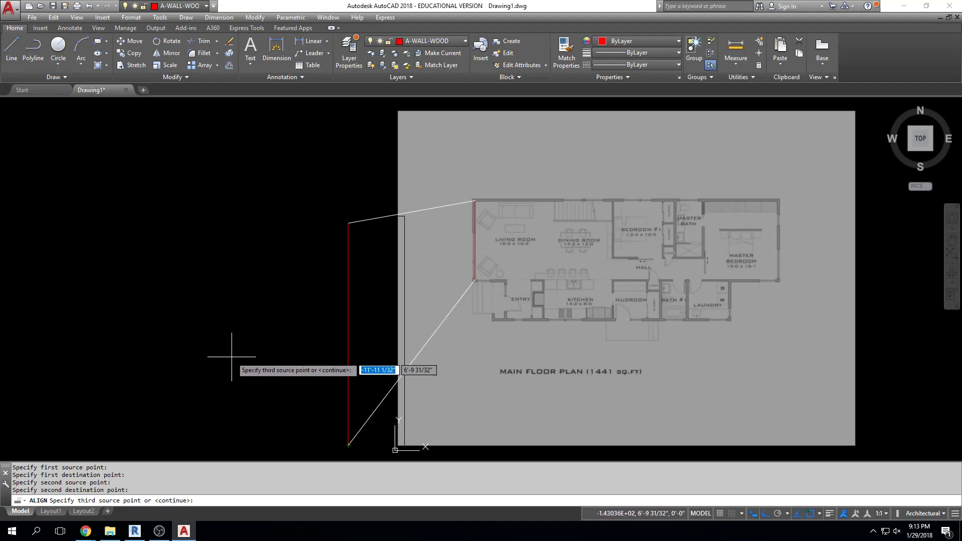
key(Return)
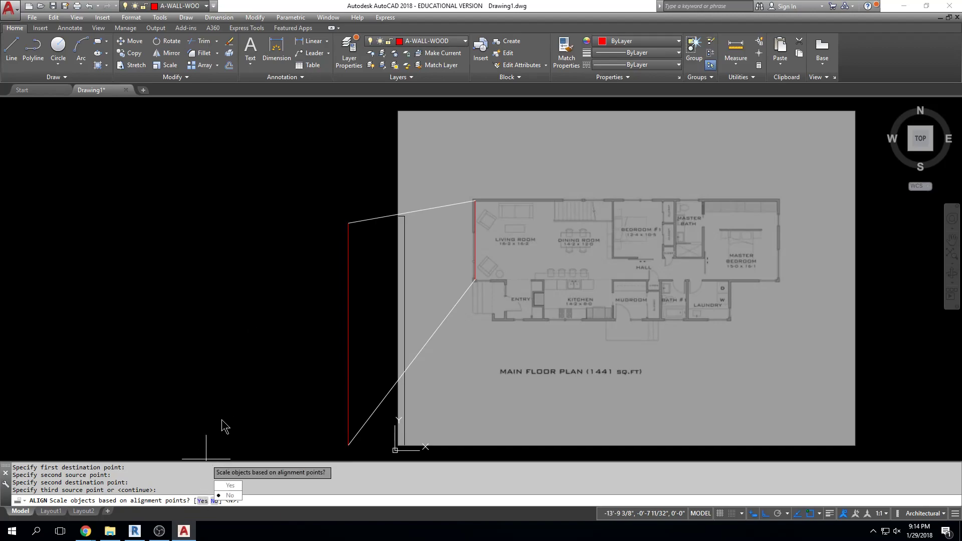
click(230, 486)
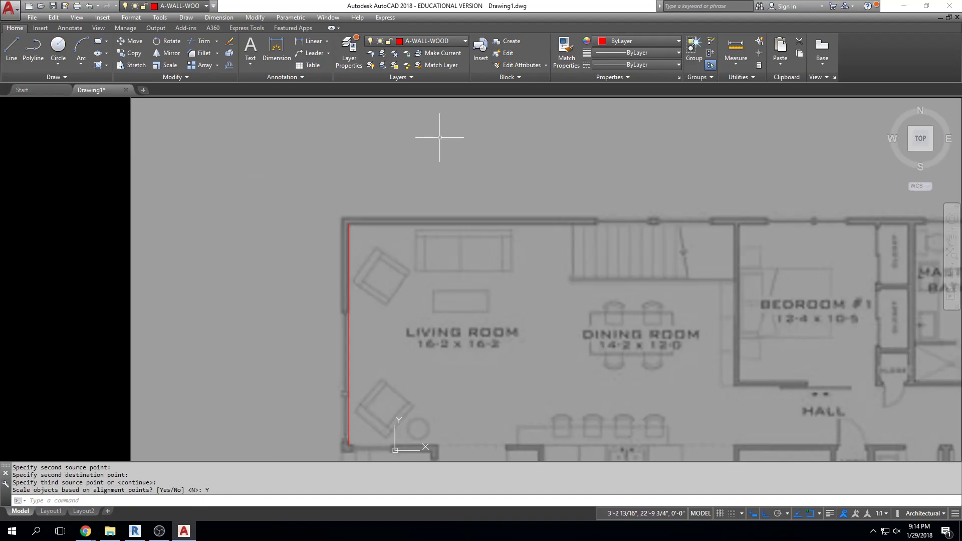
- Measure the length of the traced line on the living room's west wall
middle_drag(440, 141, 436, 121)
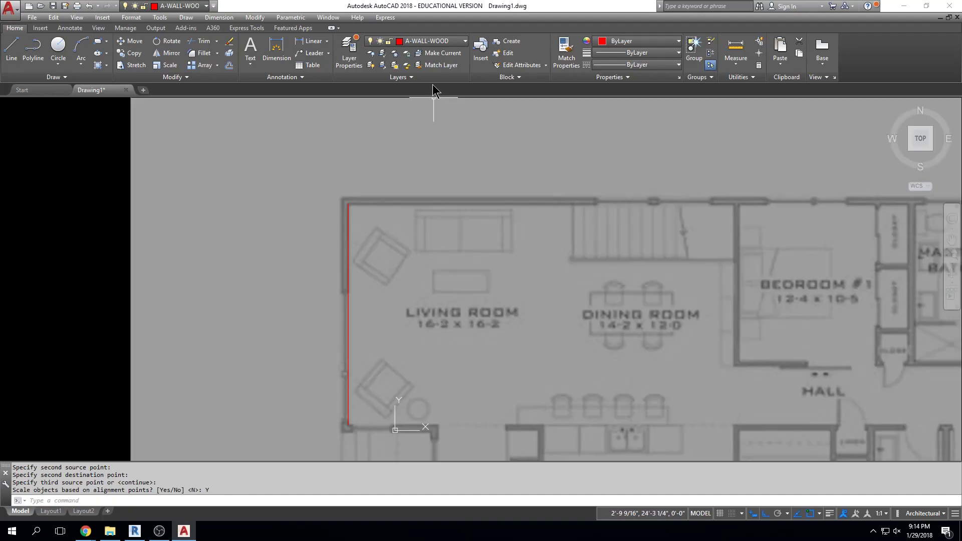
text(dist)
key(Return)
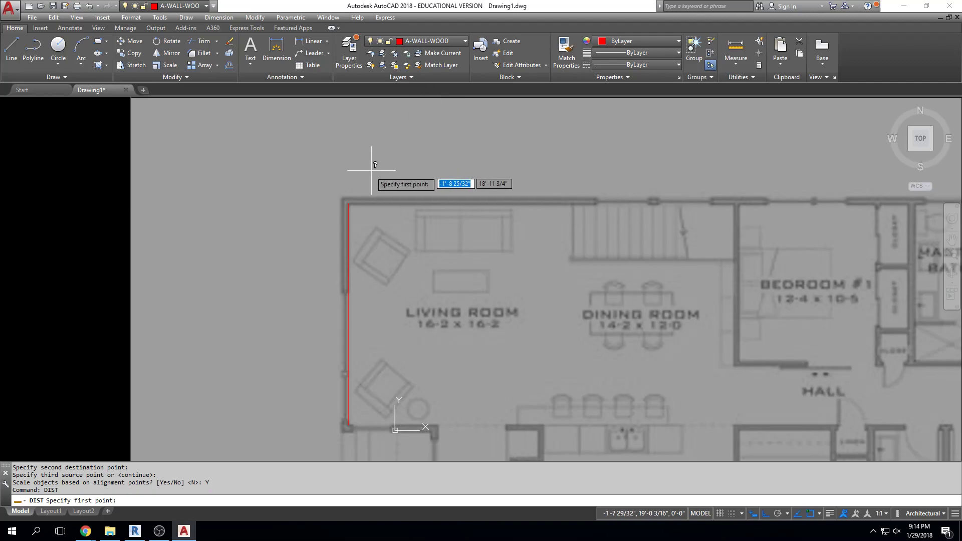
click(348, 203)
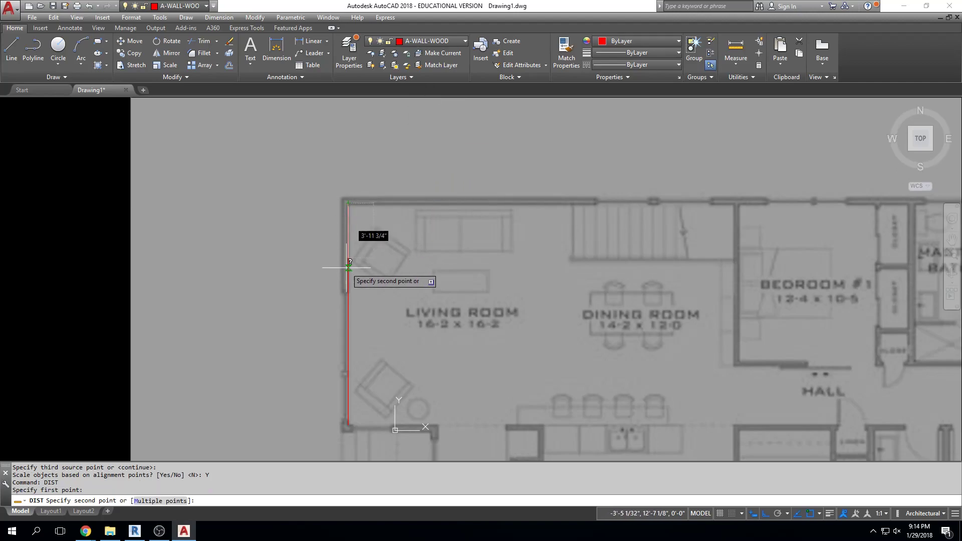
click(348, 425)
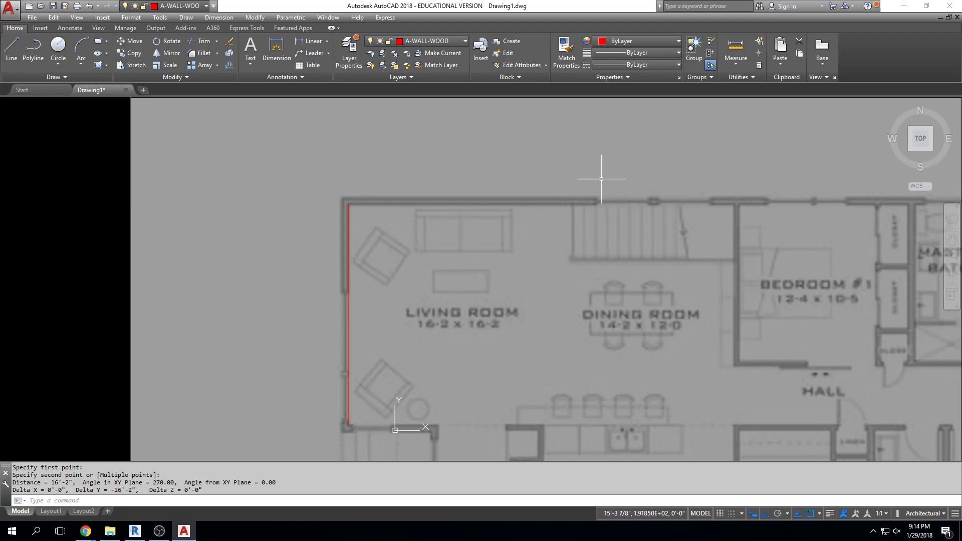
- Measure the kitchen's depth on the plan from the inner face of the south wall to the counter's north edge
scroll(570, 228, down, 5)
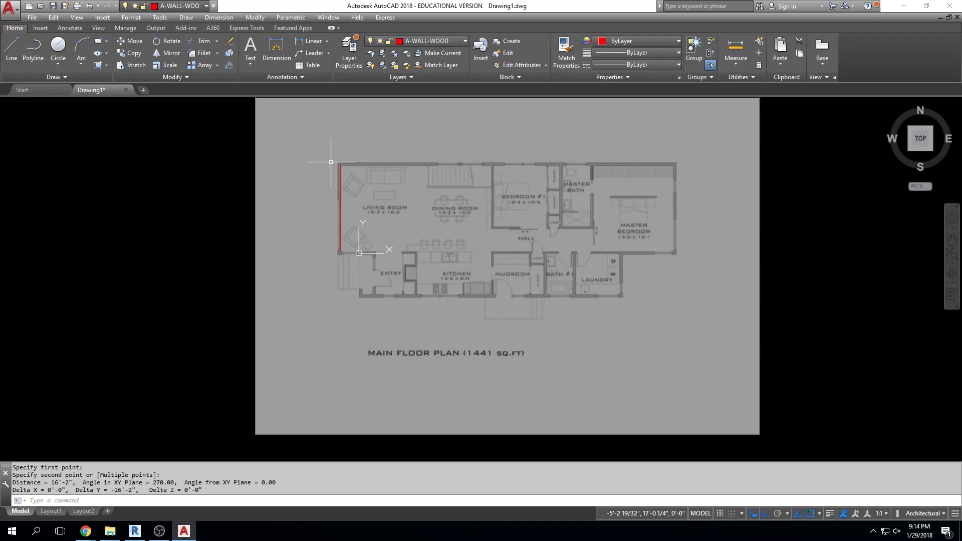
scroll(371, 281, up, 6)
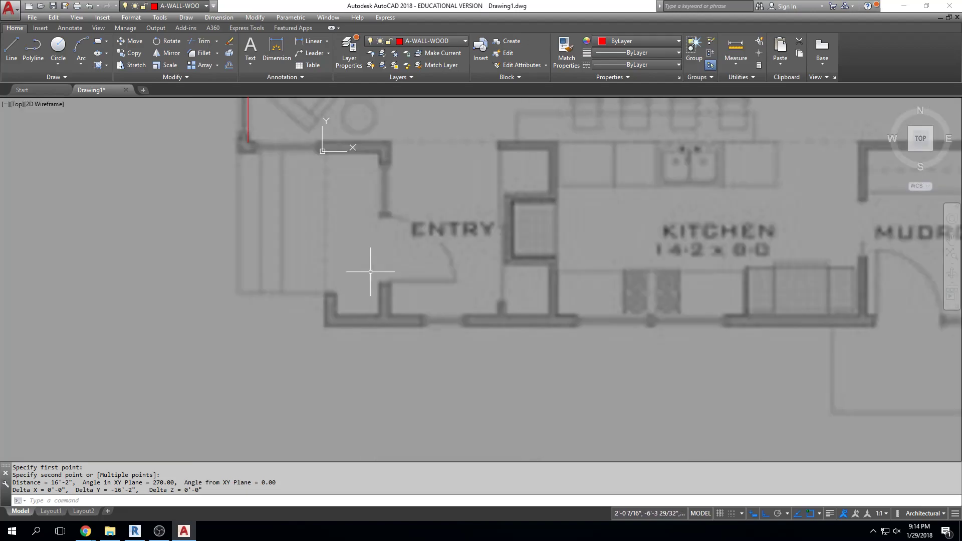
middle_drag(294, 192, 266, 374)
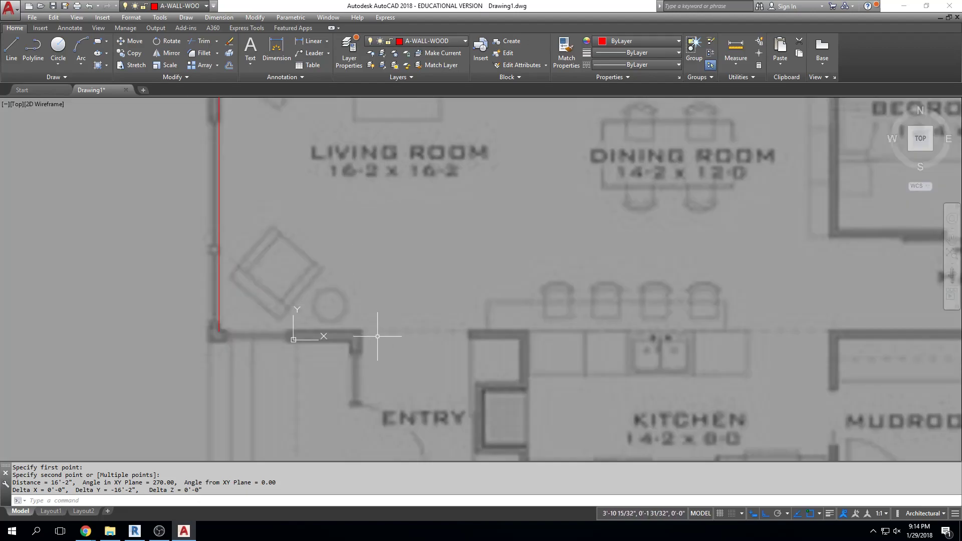
middle_drag(379, 390, 375, 314)
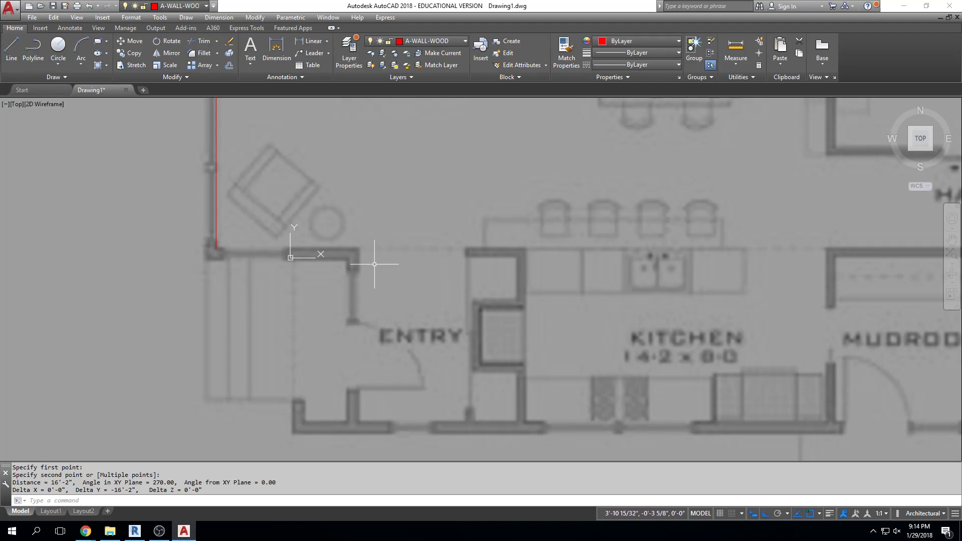
middle_drag(699, 350, 604, 314)
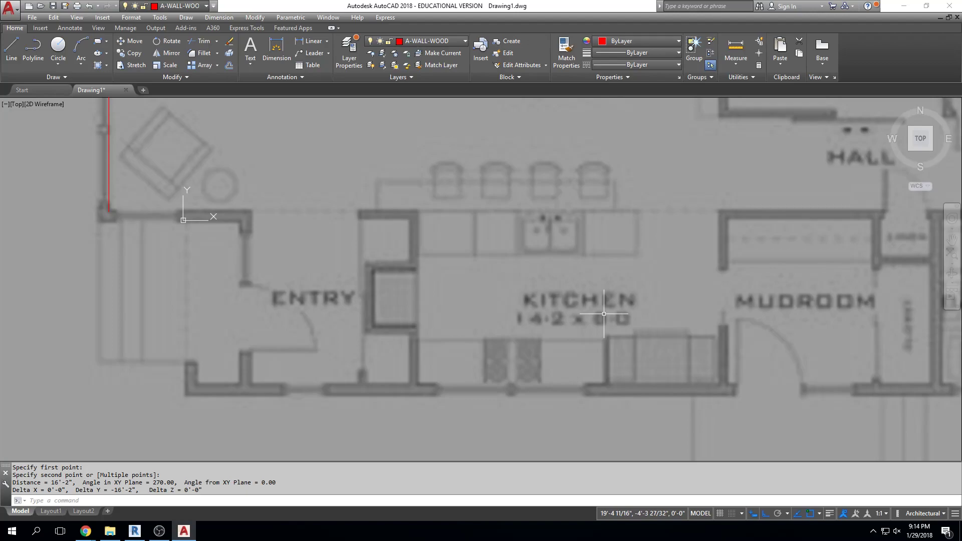
text(dist)
key(Return)
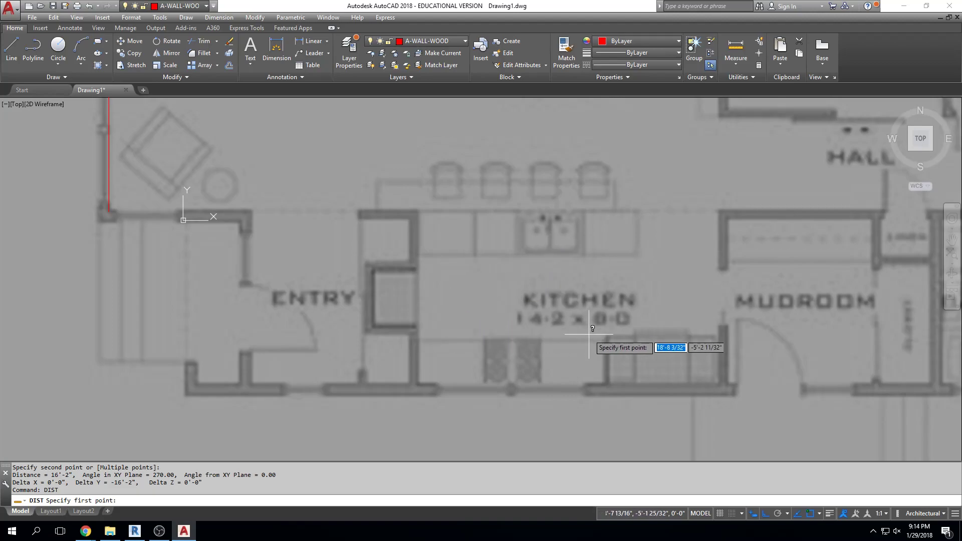
click(606, 385)
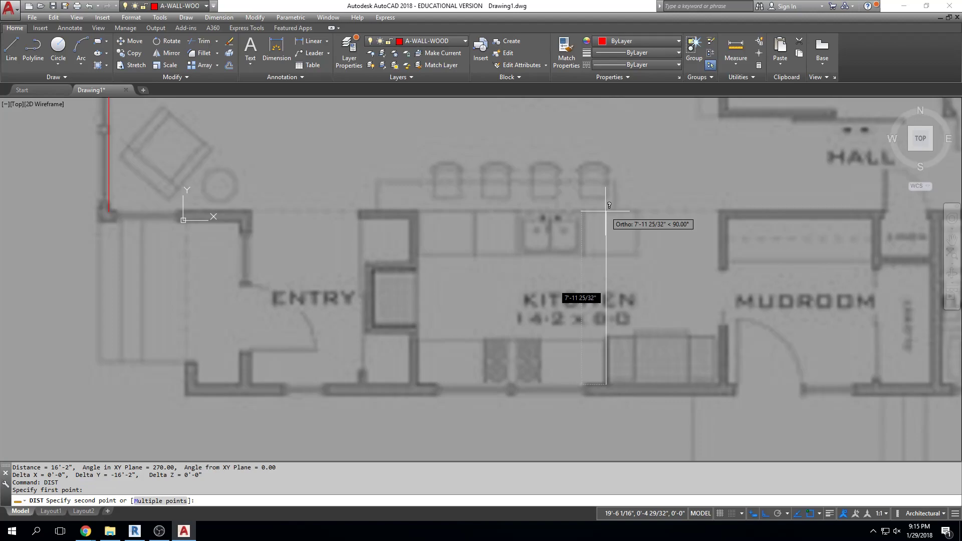
click(606, 211)
key(Escape)
key(Escape)
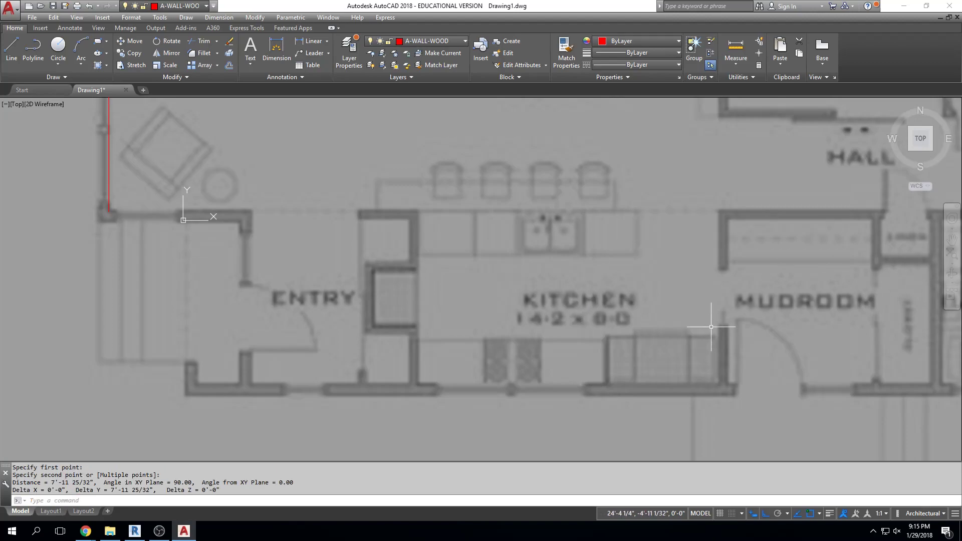
- Check the hall's width between the wall south of Bedroom #1 and the mudroom's north wall
scroll(692, 326, down, 4)
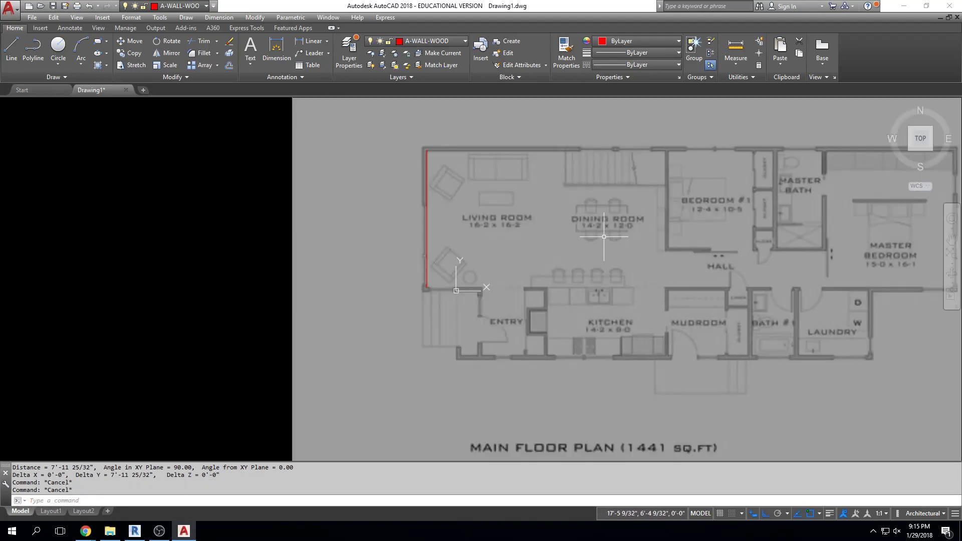
scroll(712, 208, up, 5)
middle_drag(681, 332, 638, 301)
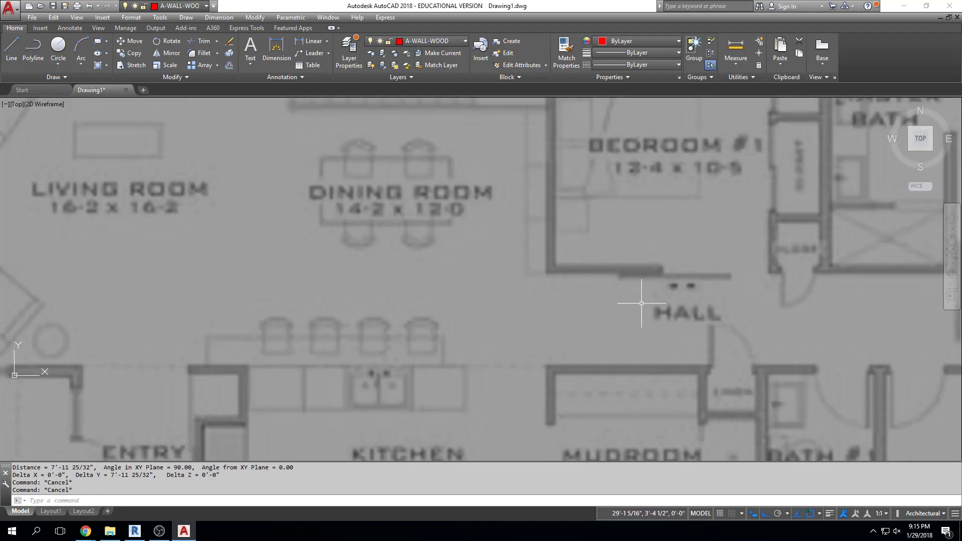
text(dist)
key(Return)
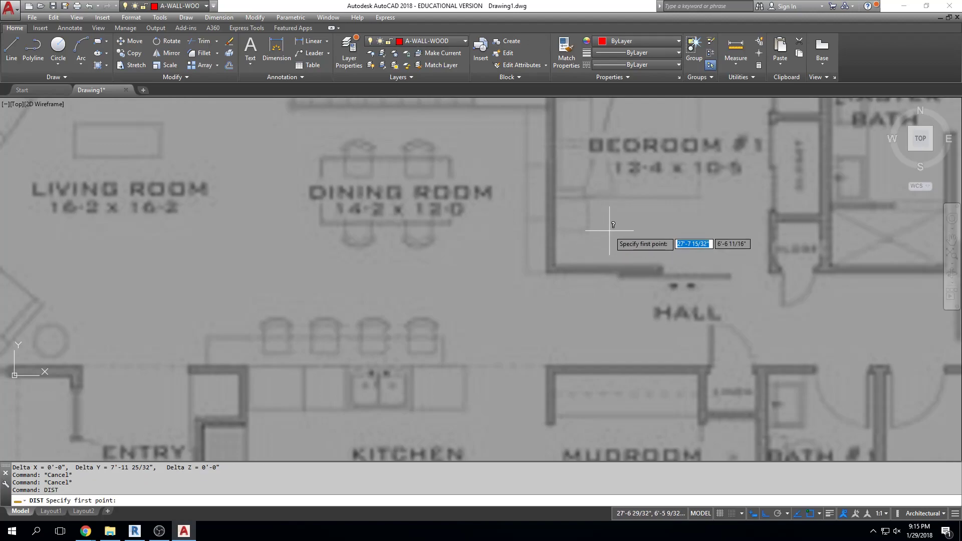
click(598, 275)
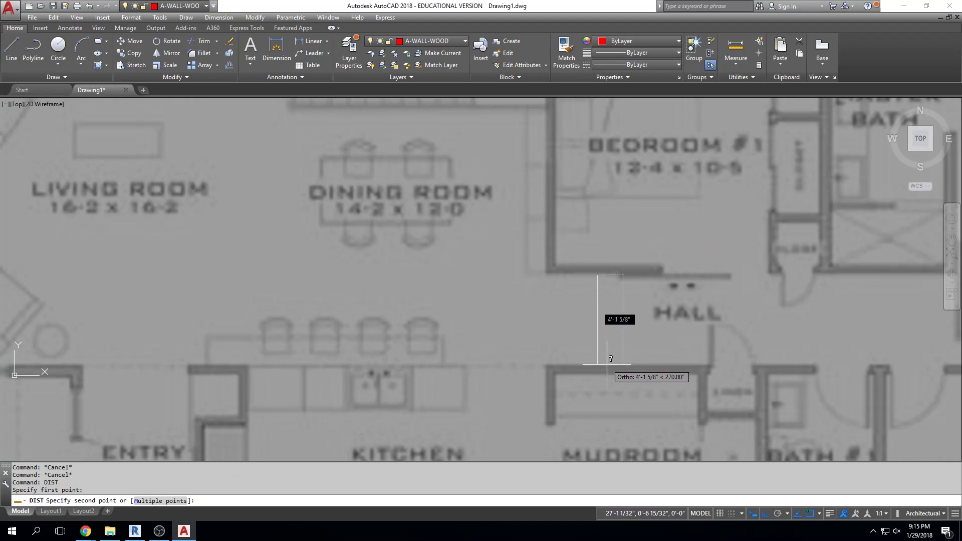
key(Escape)
key(Escape)
scroll(642, 355, down, 2)
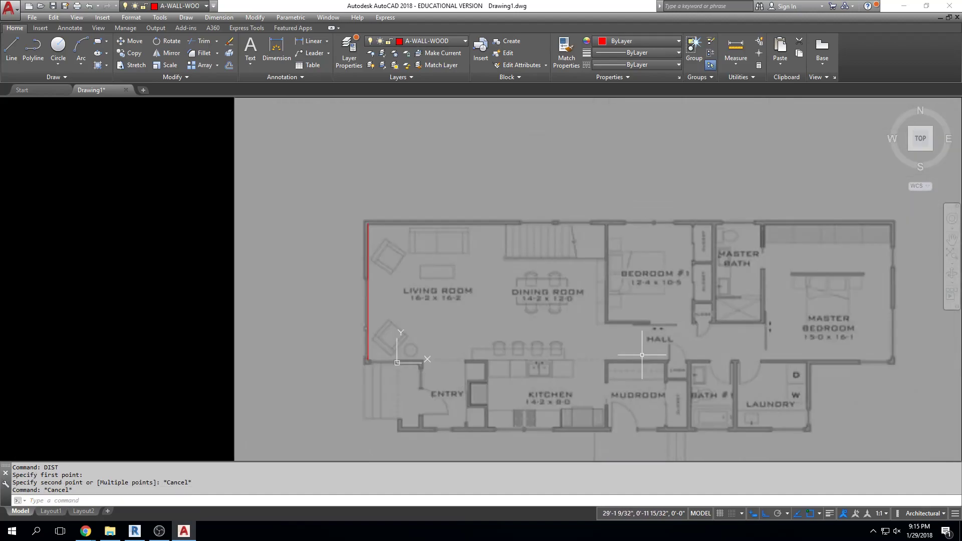
- Trace the exterior walls with lines from the living room's northwest corner along the north and east sides, back west to the laundry's northeast corner
scroll(613, 236, down, 2)
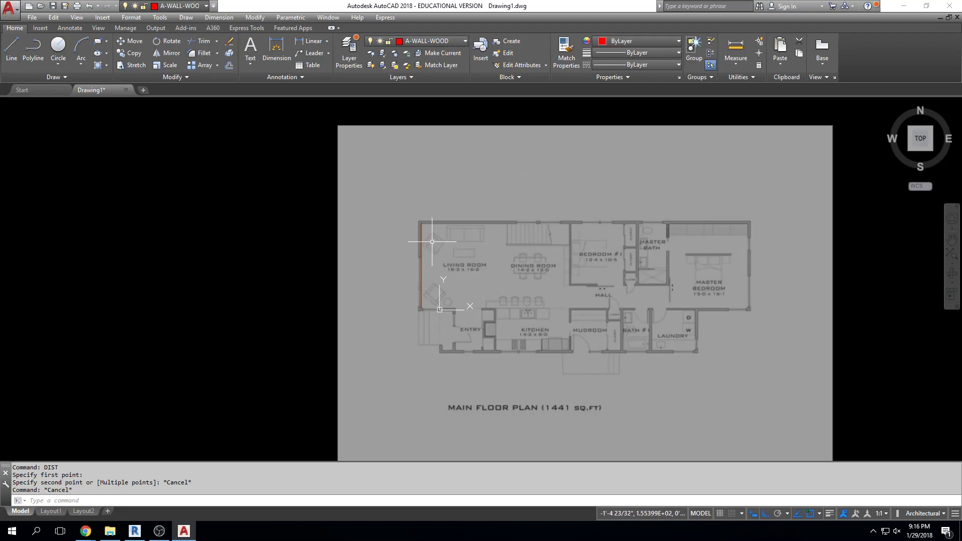
right_click(421, 226)
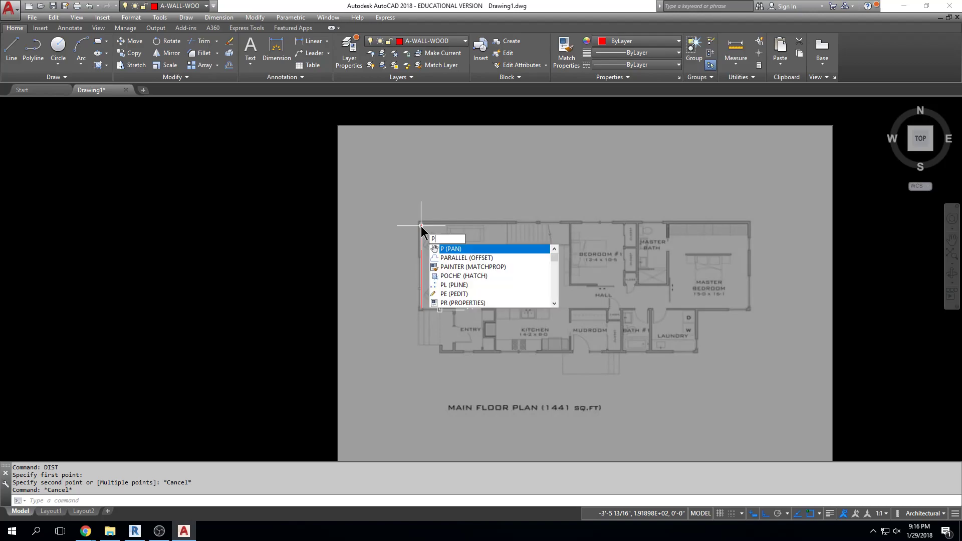
key(Escape)
text(l)
key(Return)
click(421, 222)
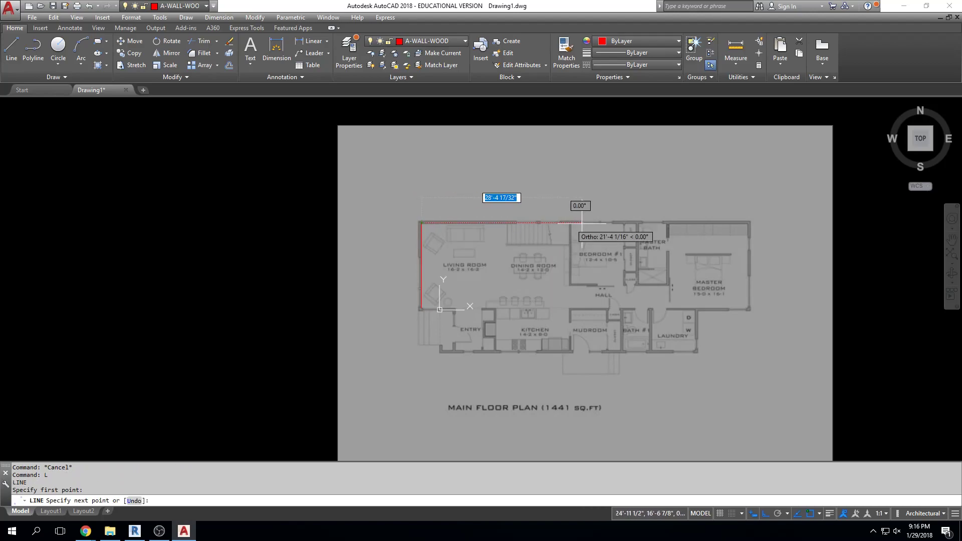
scroll(730, 223, up, 4)
middle_drag(776, 235, 775, 183)
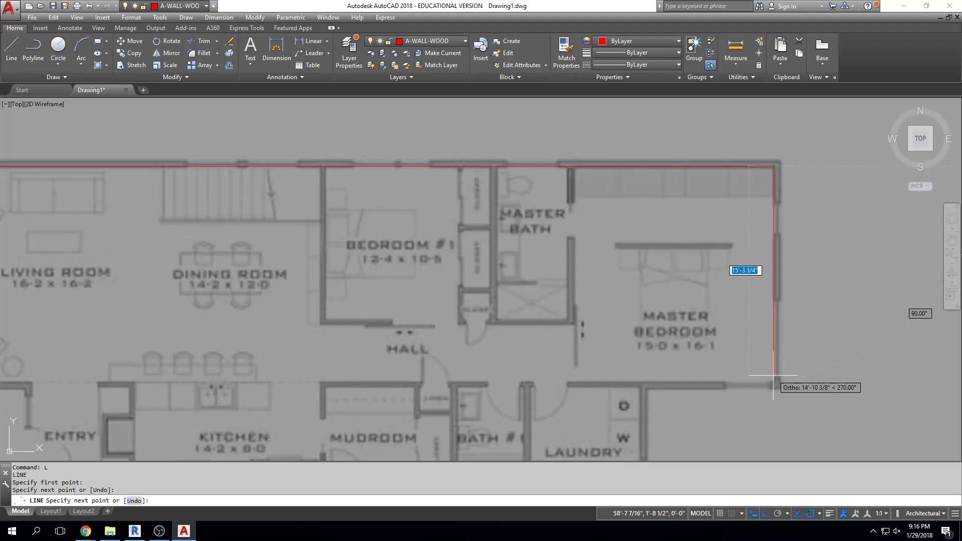
click(776, 385)
click(650, 385)
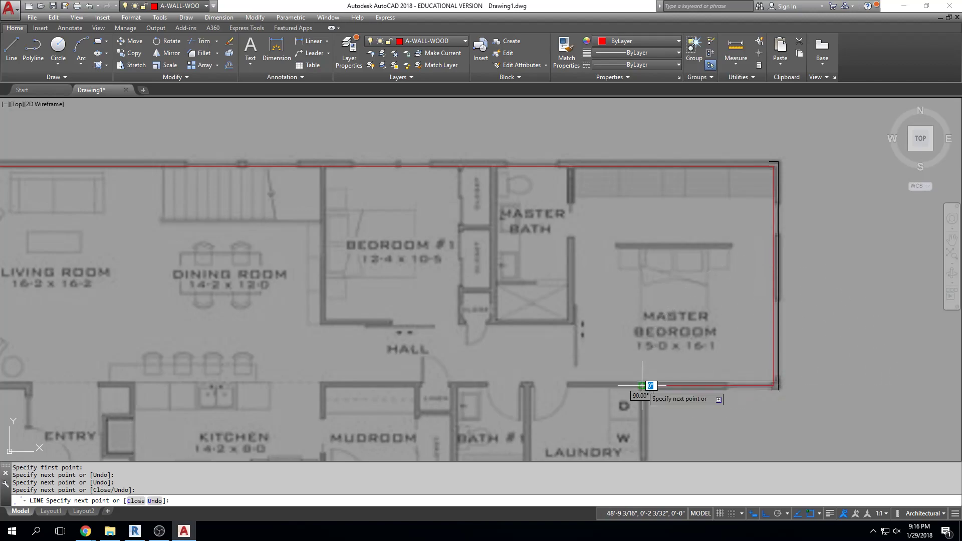
- Trace the remaining exterior walls from the laundry's northeast corner south, west along the south side, then north past the entry to the living room's southwest corner
middle_drag(649, 385, 650, 231)
click(651, 341)
middle_drag(652, 341, 854, 316)
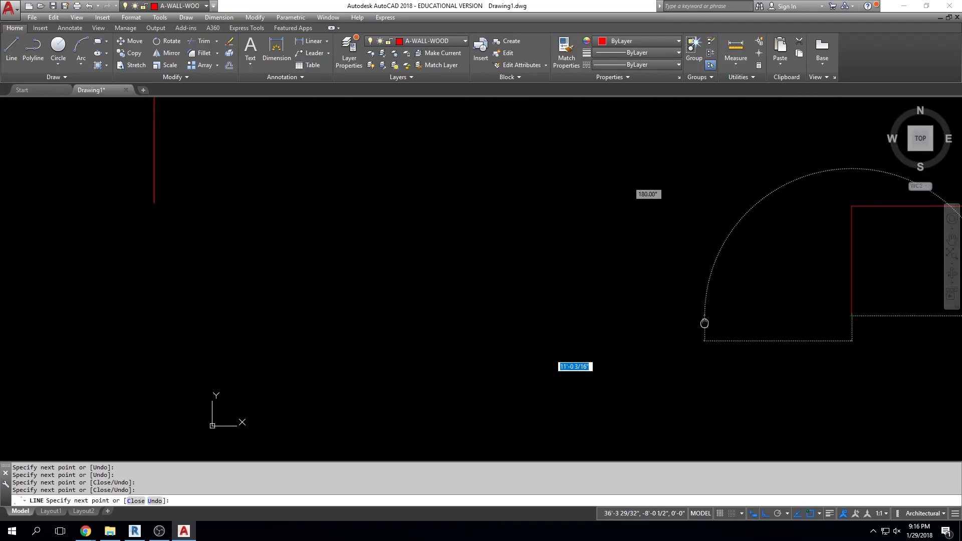
click(204, 315)
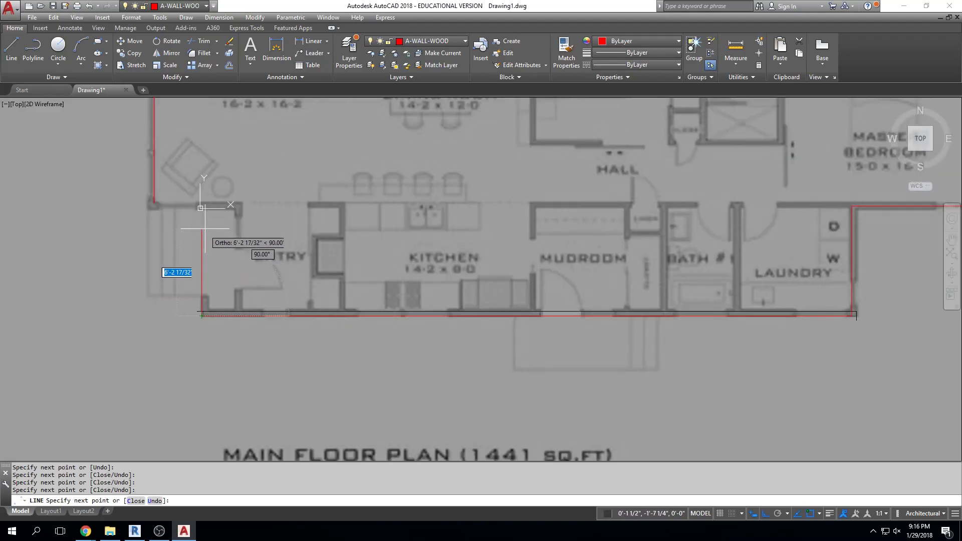
click(206, 207)
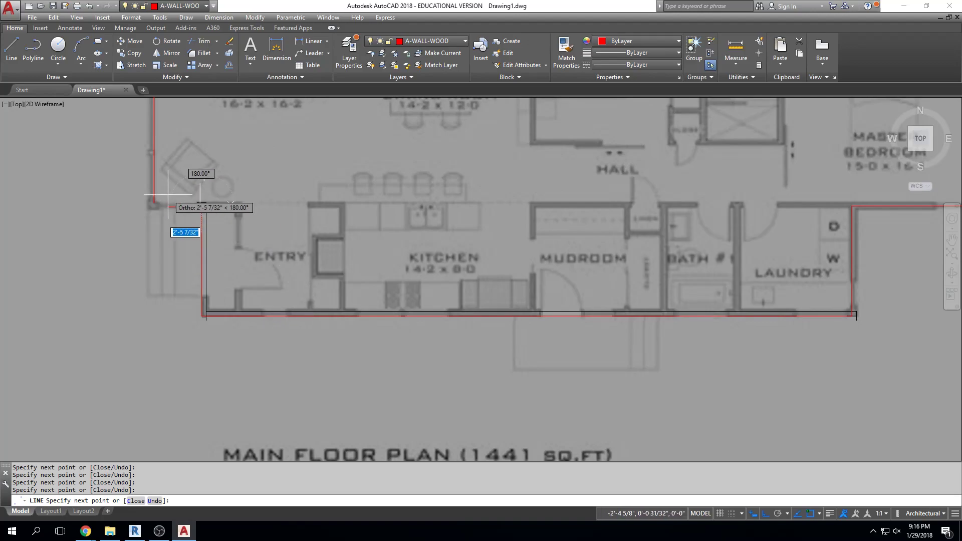
scroll(150, 210, up, 4)
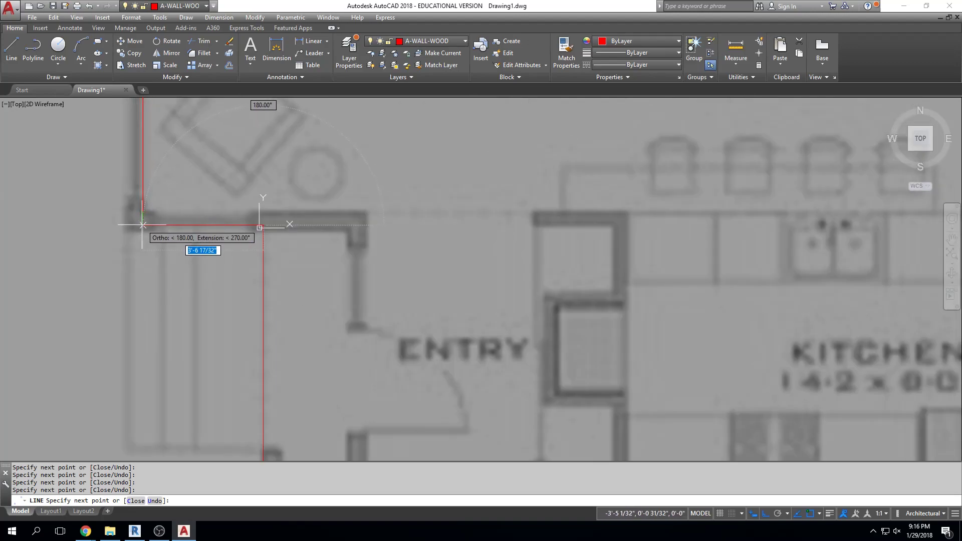
click(141, 215)
key(Escape)
scroll(402, 204, down, 6)
middle_drag(418, 217, 465, 233)
scroll(465, 232, down, 3)
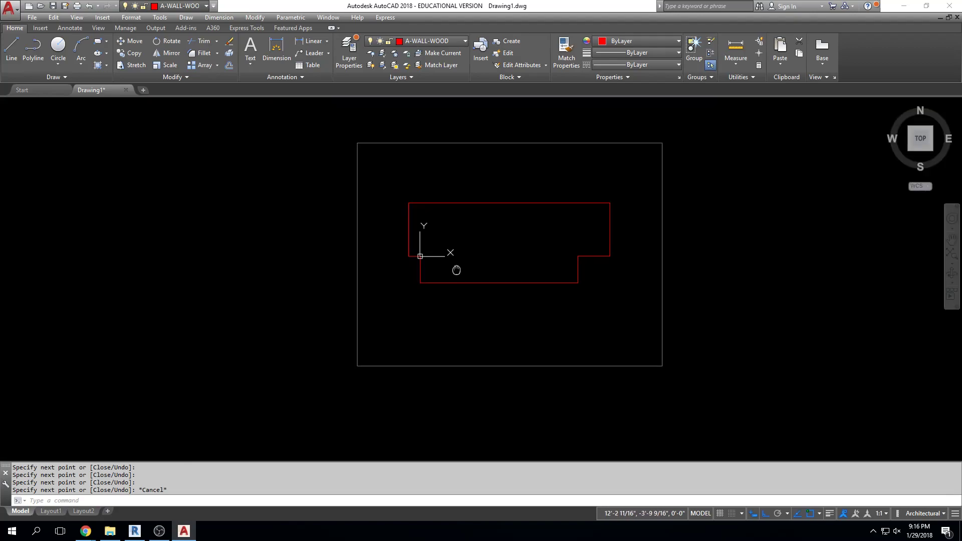
scroll(612, 283, up, 2)
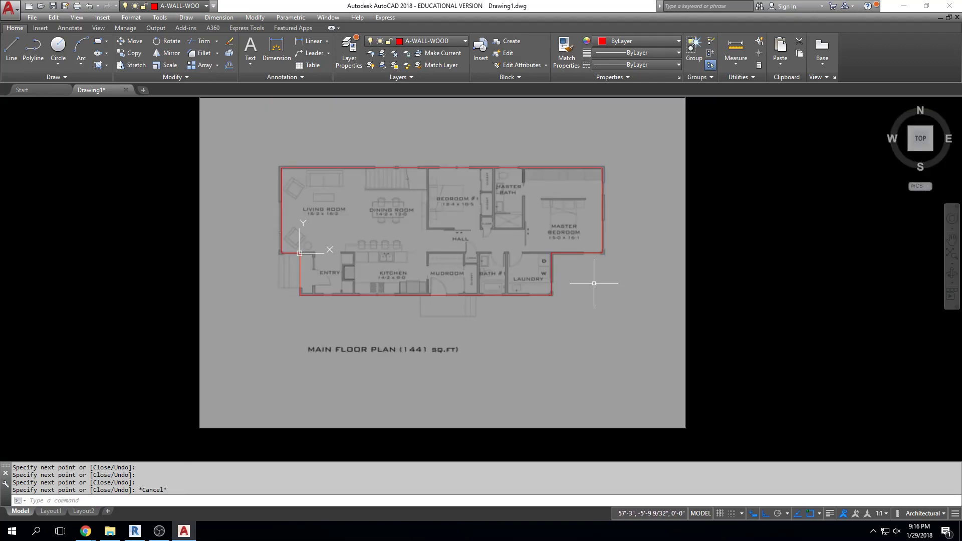
- Save the drawing to the Desktop as "revit autocad floorplan"
click(32, 17)
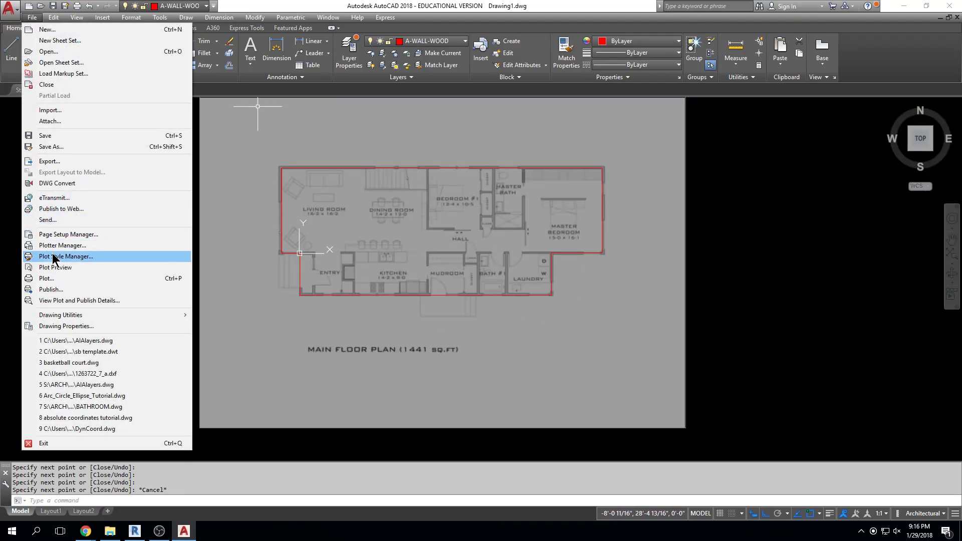
click(58, 146)
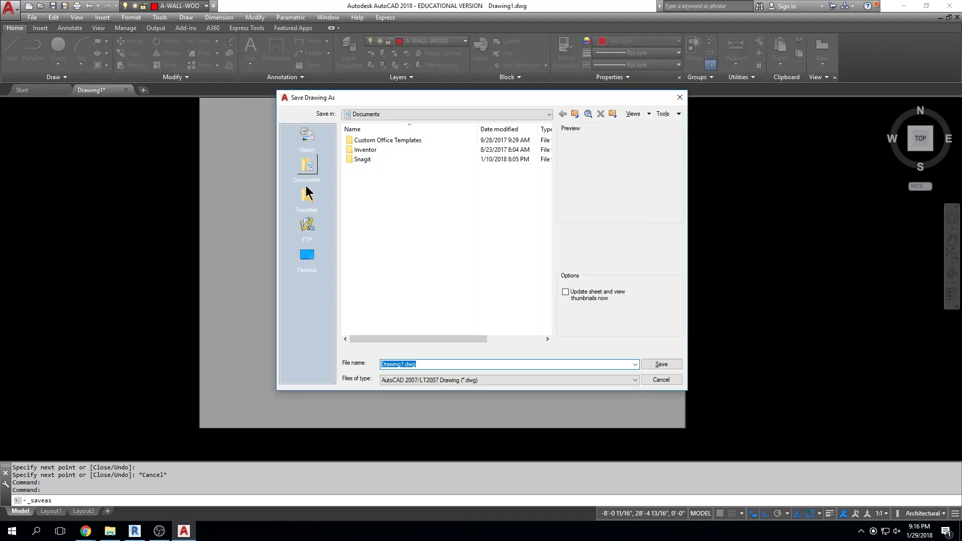
click(307, 257)
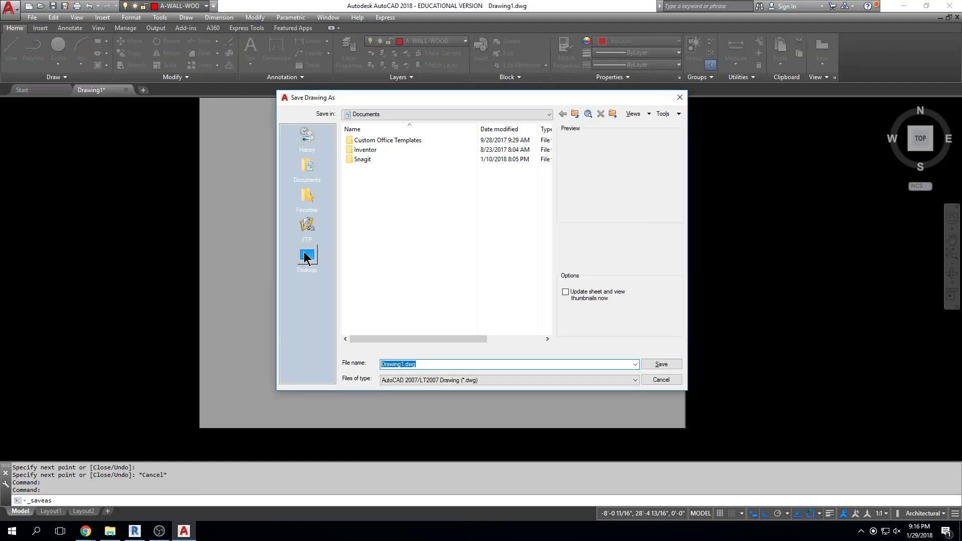
double_click(414, 364)
text(revit )
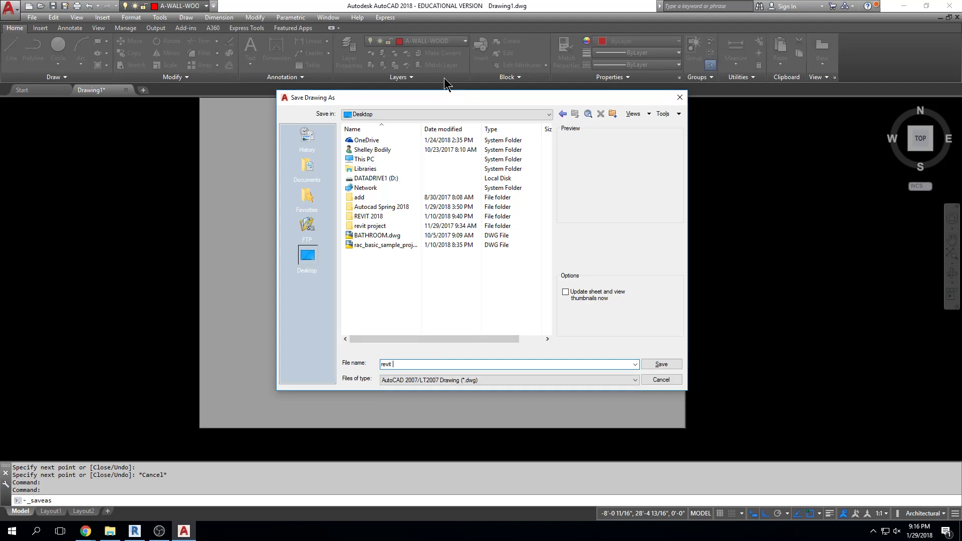
text(autocad floorplan)
key(Return)
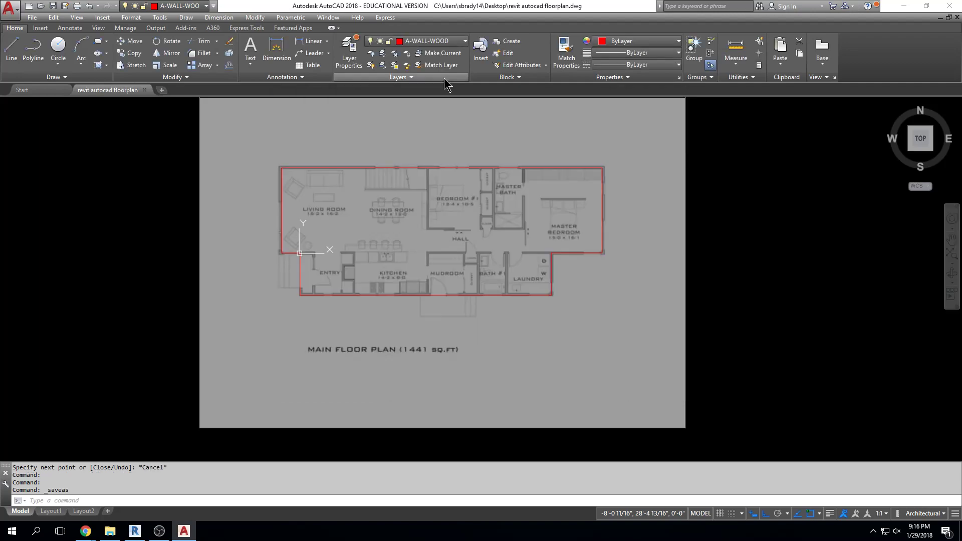
- Delete the attached floor plan image, keeping only the traced exterior wall outline
click(213, 150)
click(178, 167)
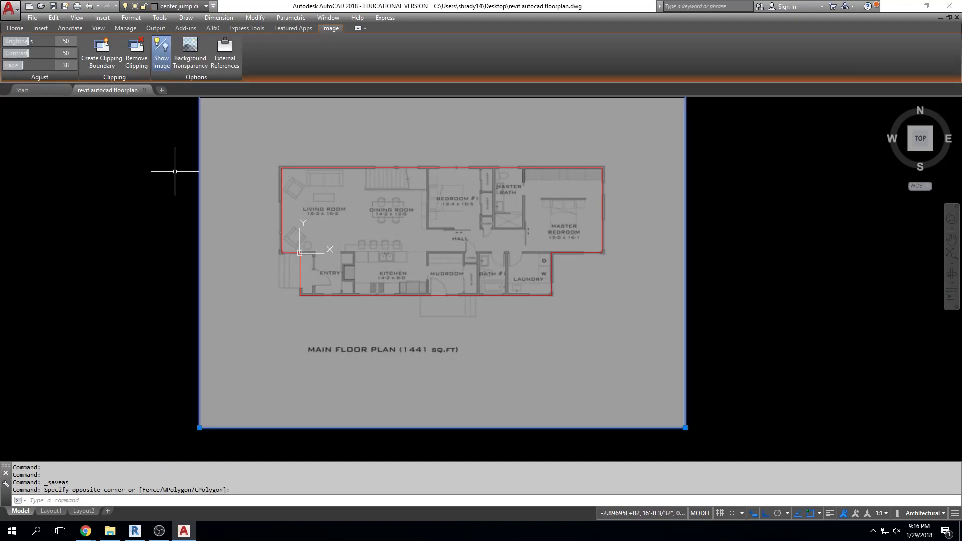
scroll(223, 186, down, 2)
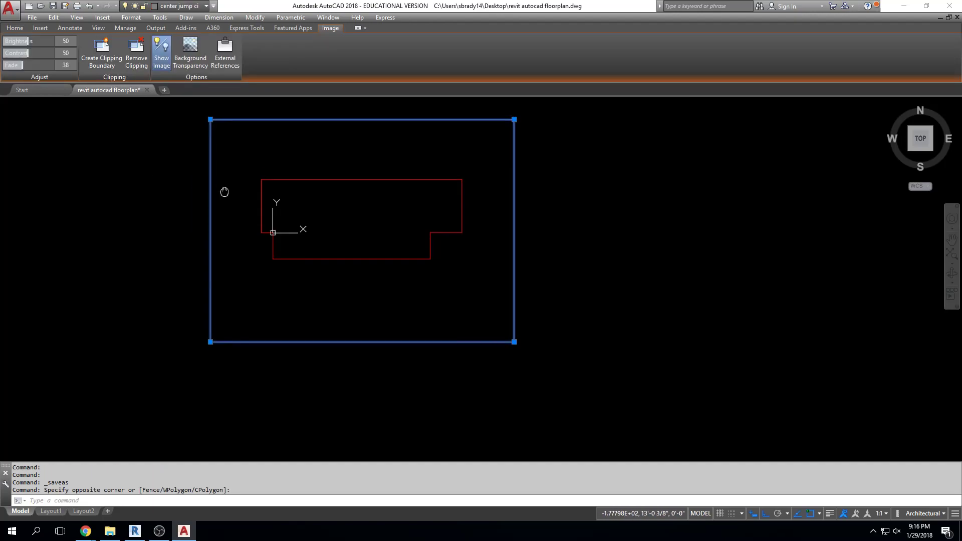
key(Escape)
click(236, 198)
click(210, 209)
key(Delete)
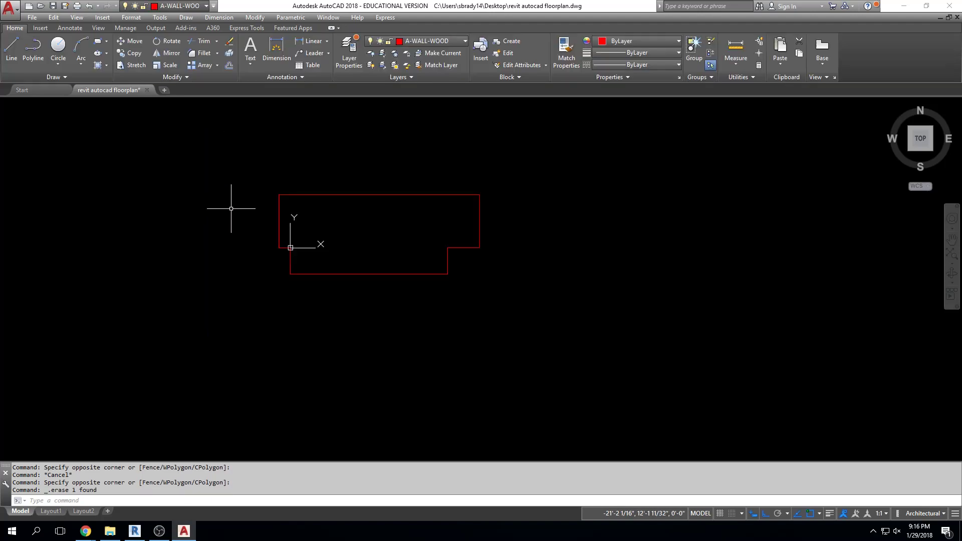
scroll(280, 236, up, 4)
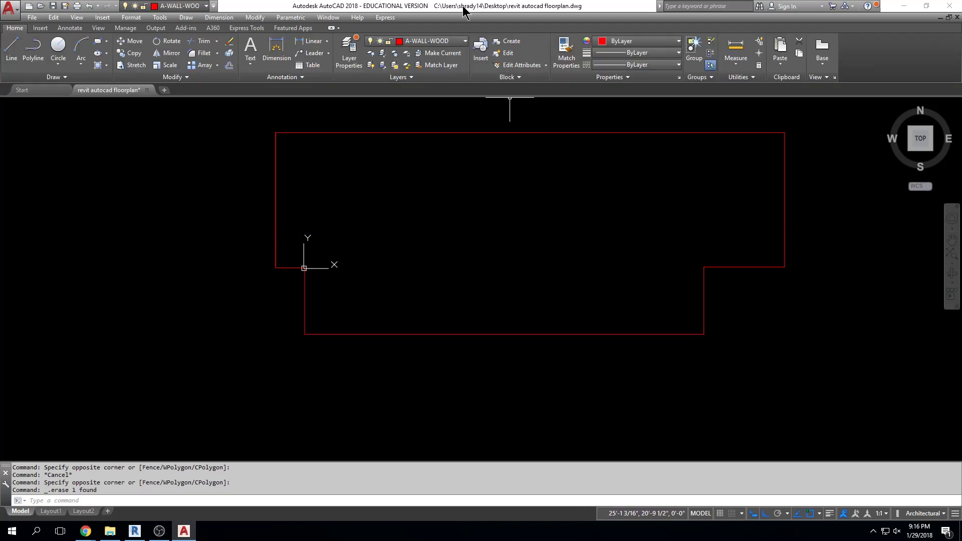
- Close AutoCAD and save the changes to revit autocad floorplan.dwg
key(Escape)
click(952, 6)
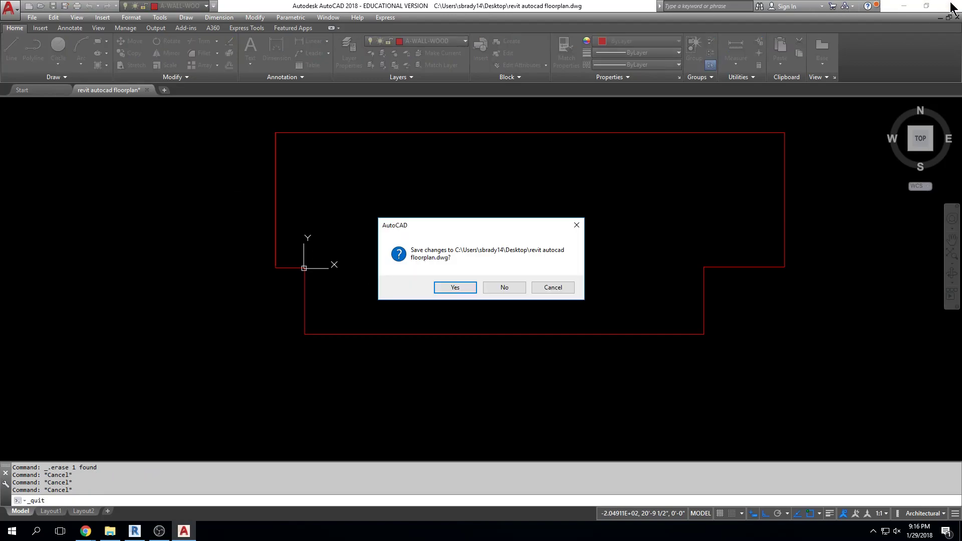
click(486, 286)
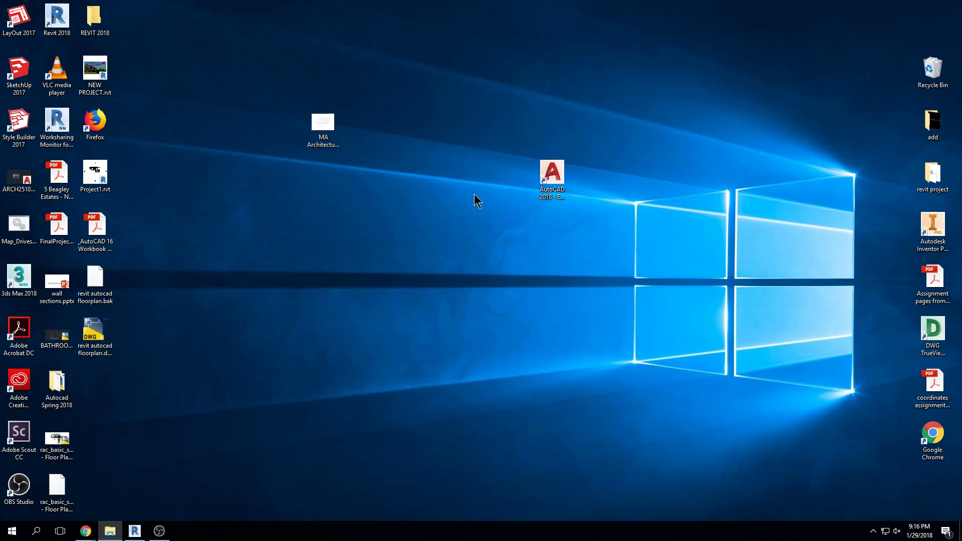
- Switch to Revit and delete all the existing walls from the Level 1 floor plan
click(134, 531)
scroll(552, 276, down, 2)
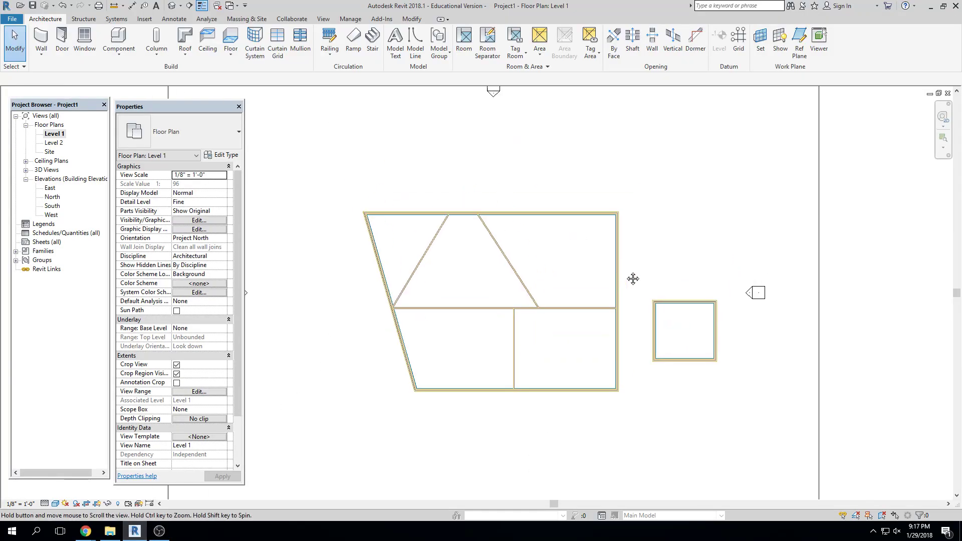
click(621, 230)
drag(701, 171, 344, 430)
key(Delete)
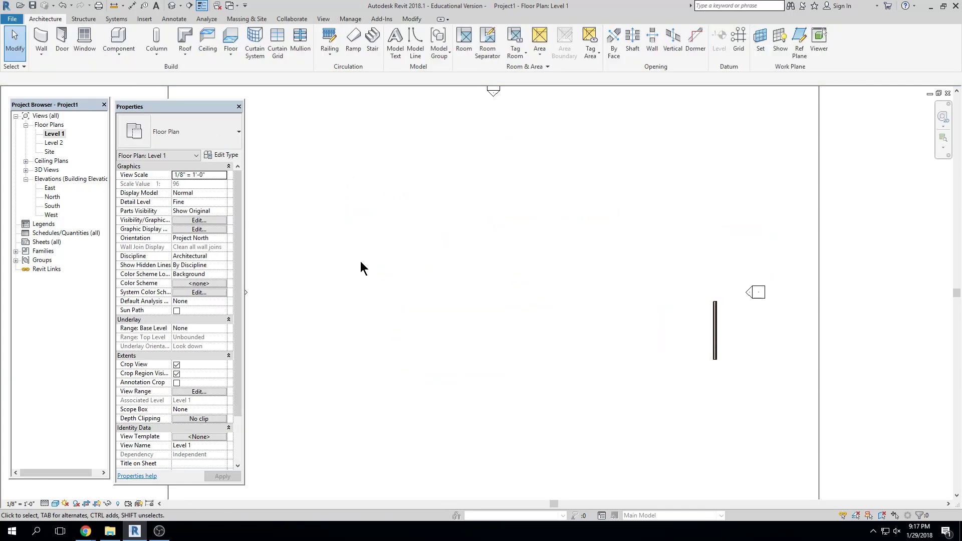
drag(726, 323, 655, 348)
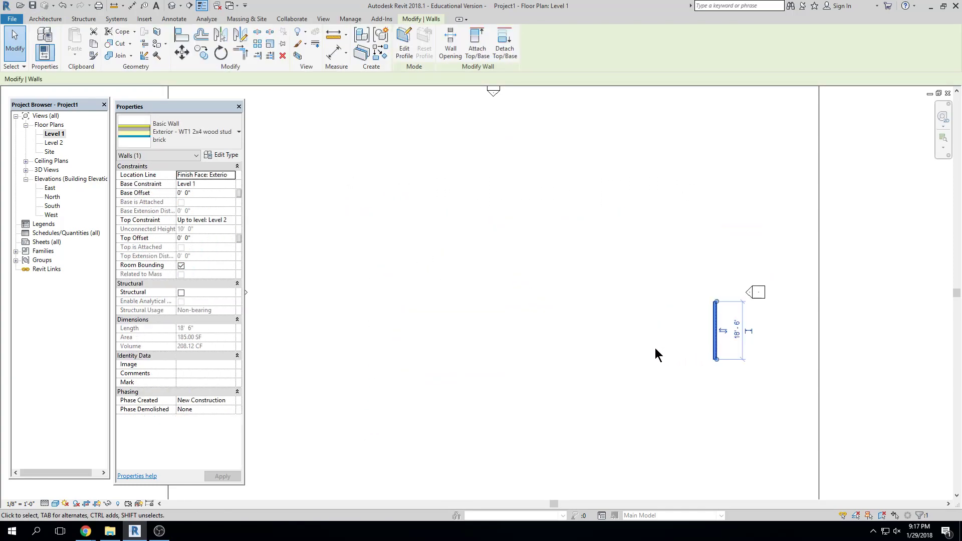
key(Delete)
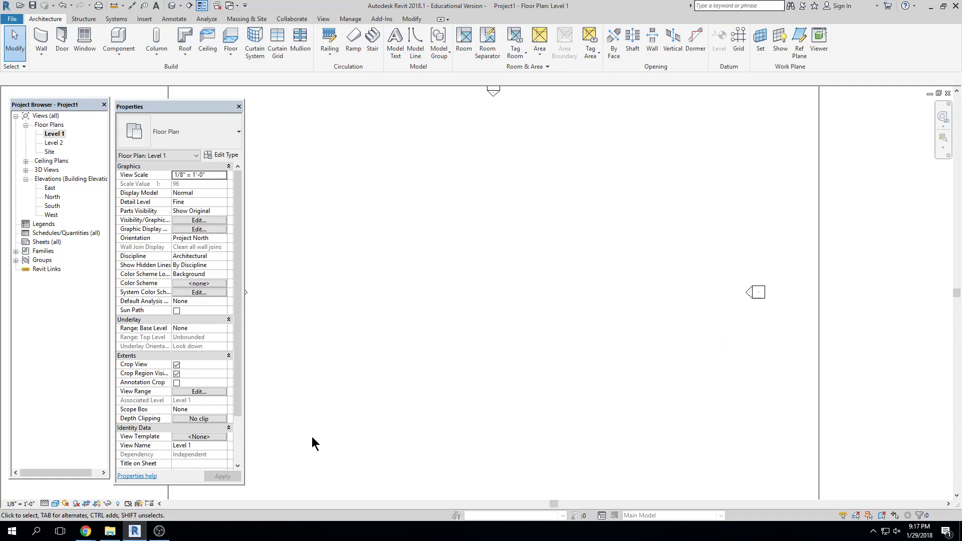
- Switch to Chrome, view the YouTube class lectures linked on the ARCH-2350 course home page, and return to Revit
click(86, 531)
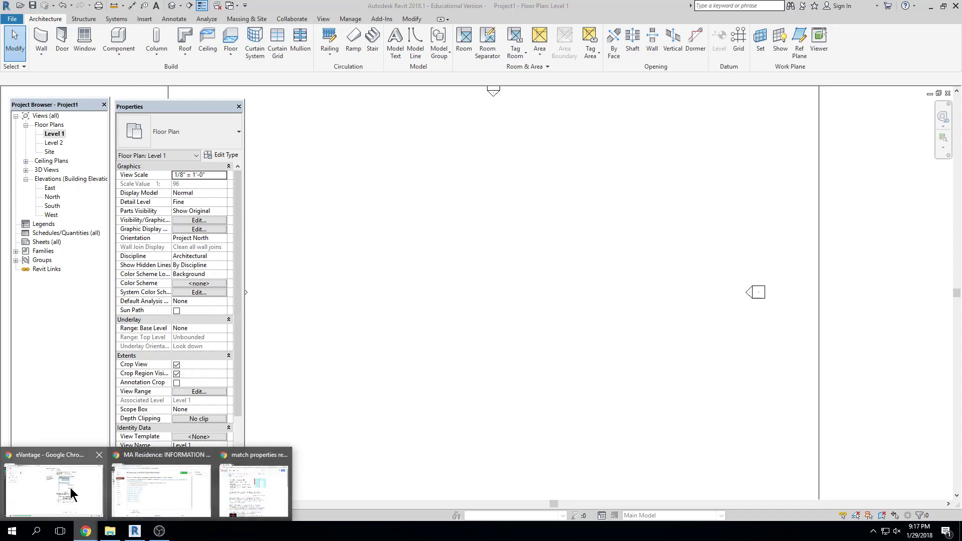
click(151, 487)
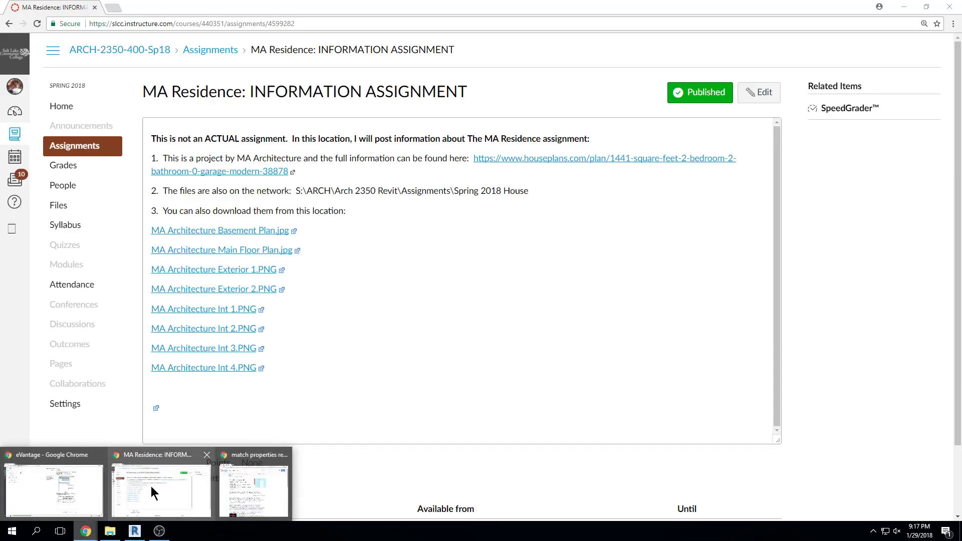
click(60, 107)
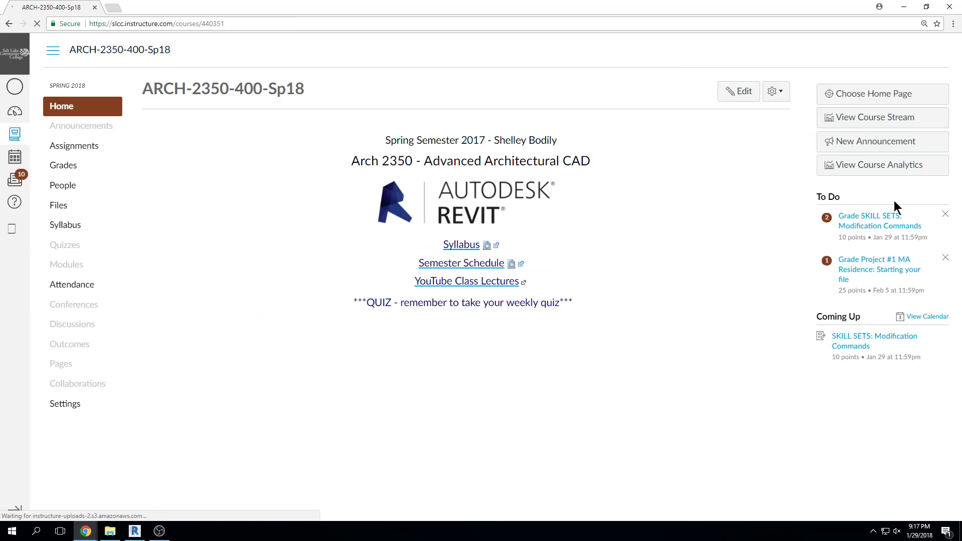
click(462, 284)
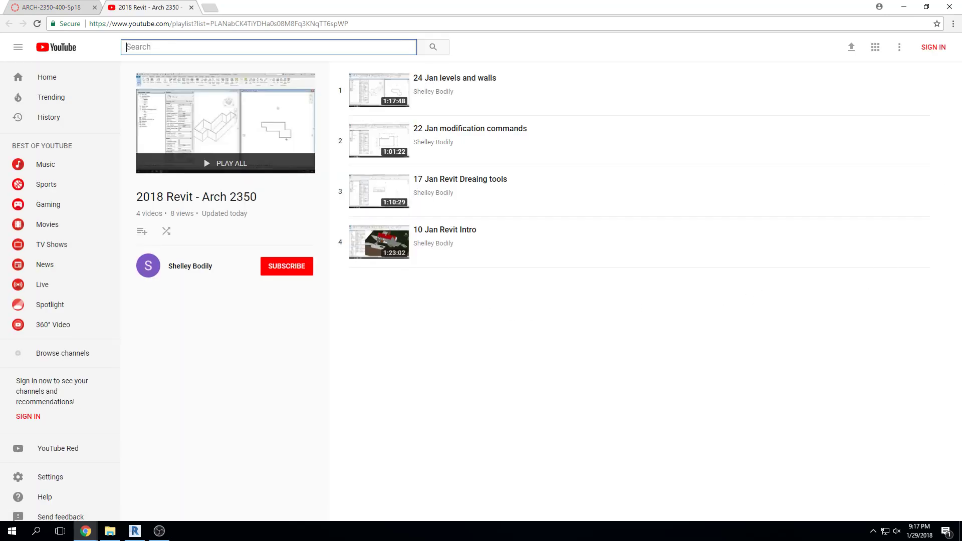
click(907, 9)
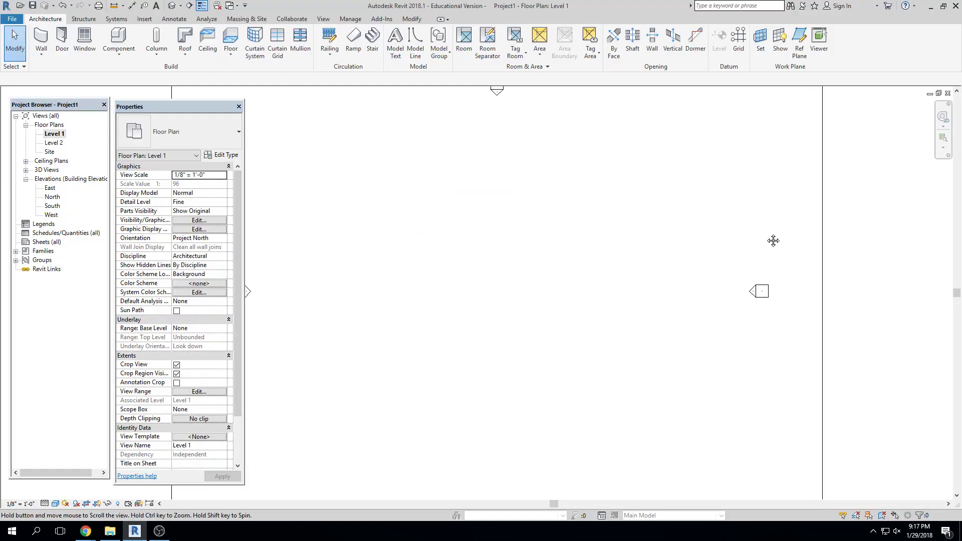
scroll(767, 238, down, 2)
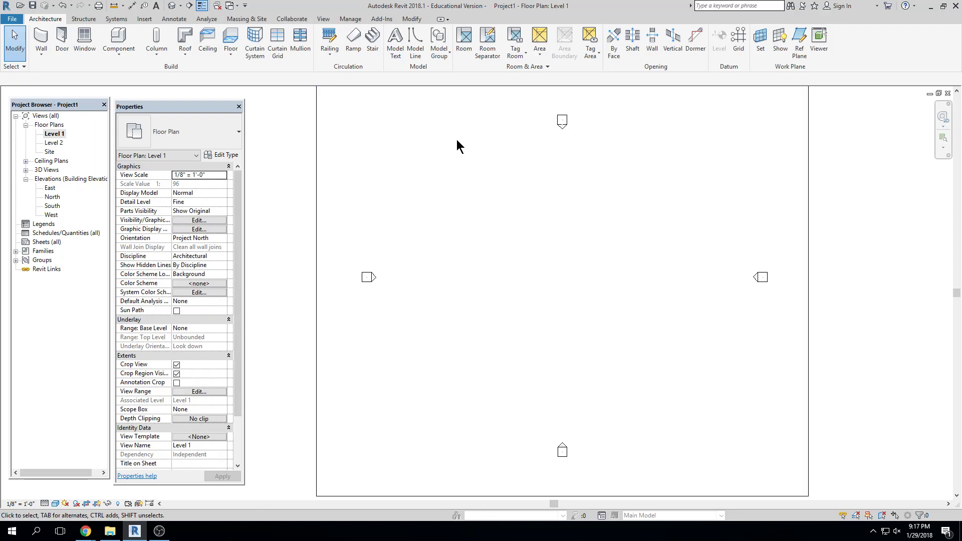
middle_drag(432, 169, 438, 177)
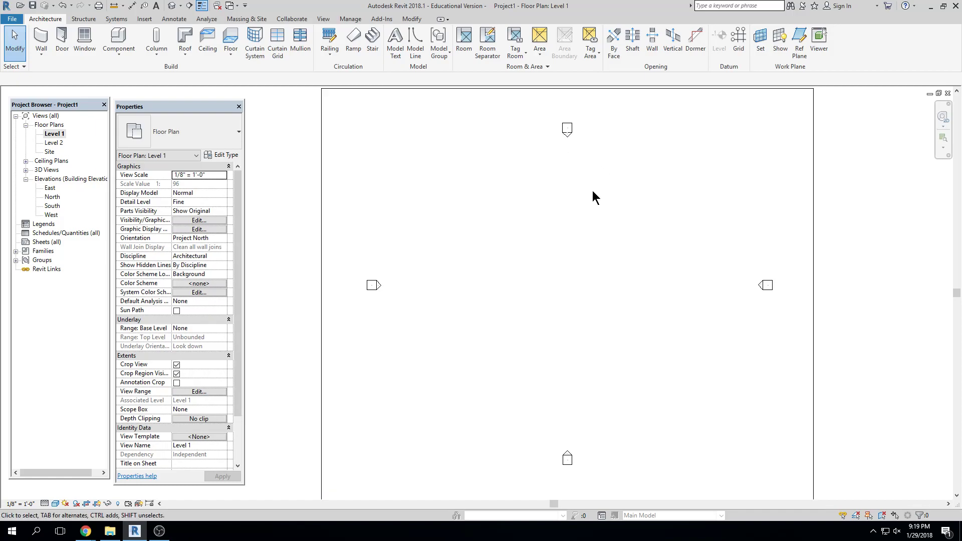
middle_drag(646, 201, 628, 209)
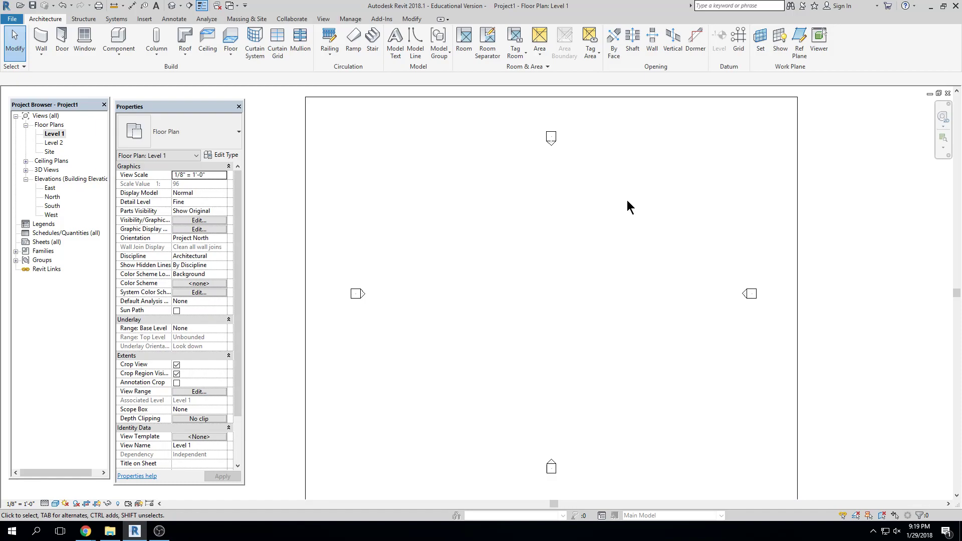
- Import revit autocad floorplan.dwg from the Desktop into Level 1, limited to the current view with colors set to Preserve
click(151, 20)
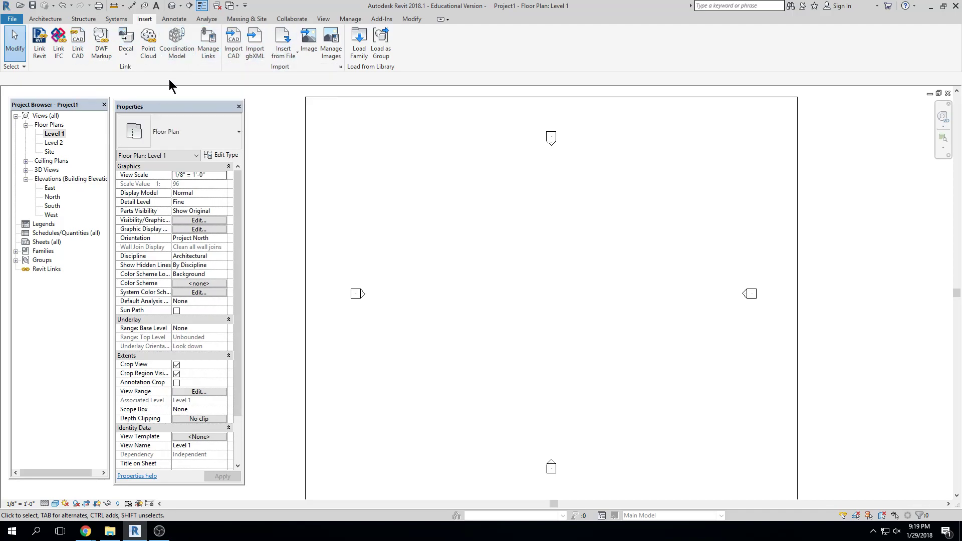
click(236, 62)
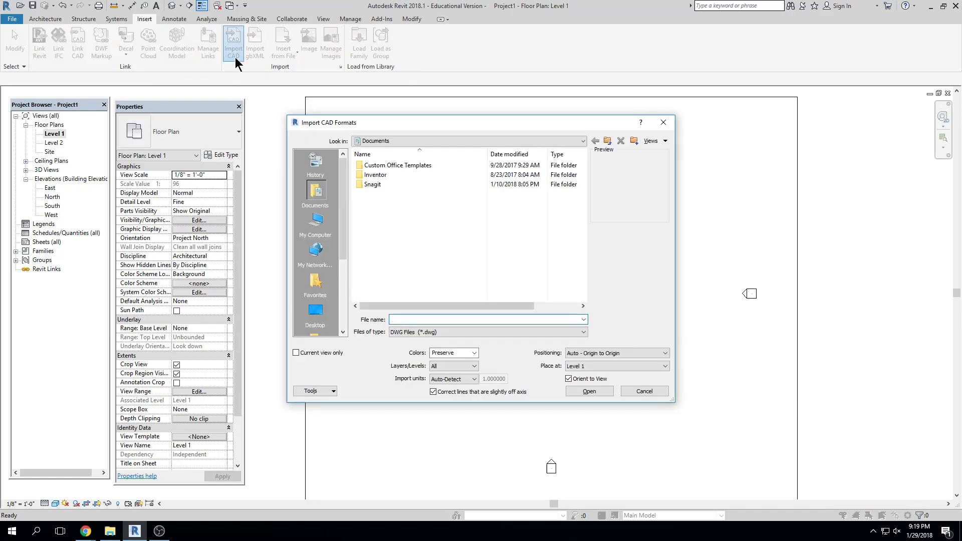
click(315, 317)
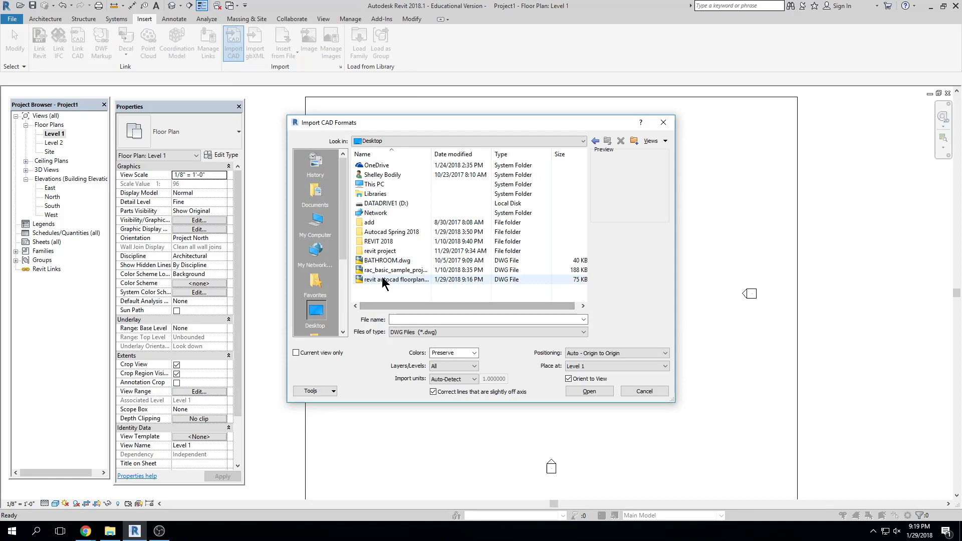
click(384, 280)
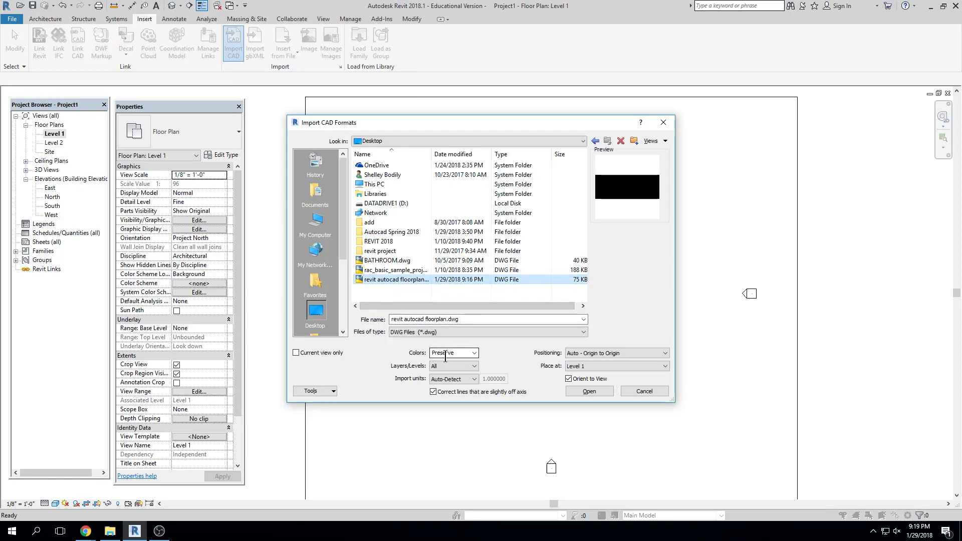
click(473, 352)
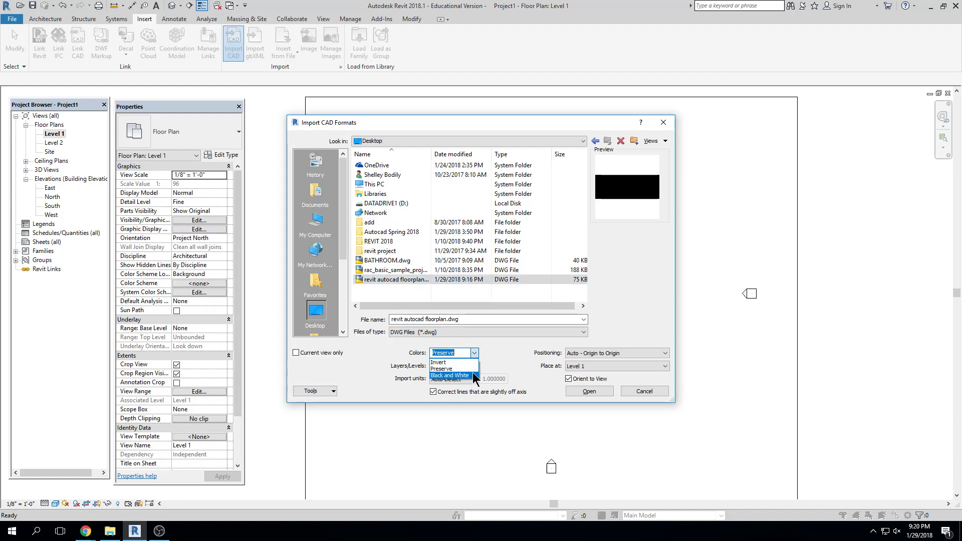
click(471, 369)
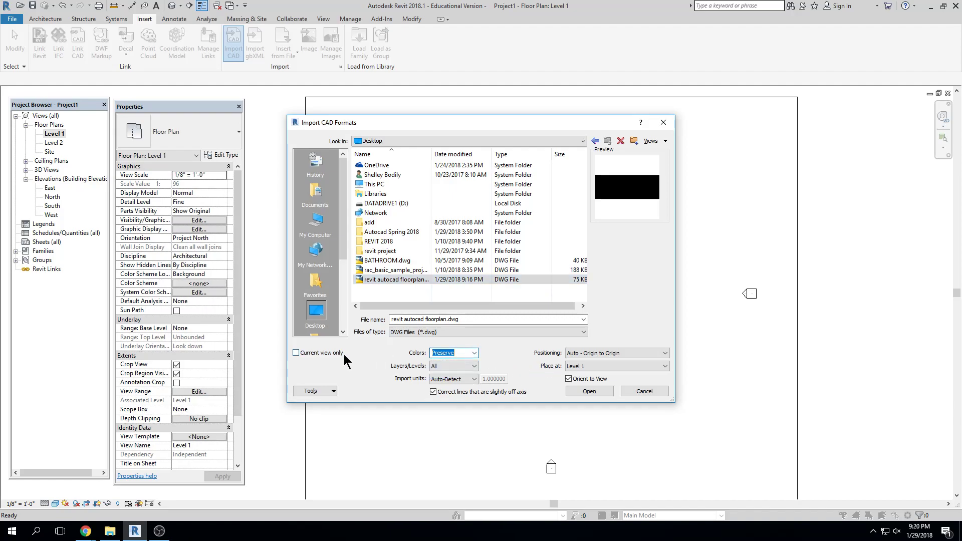
click(296, 353)
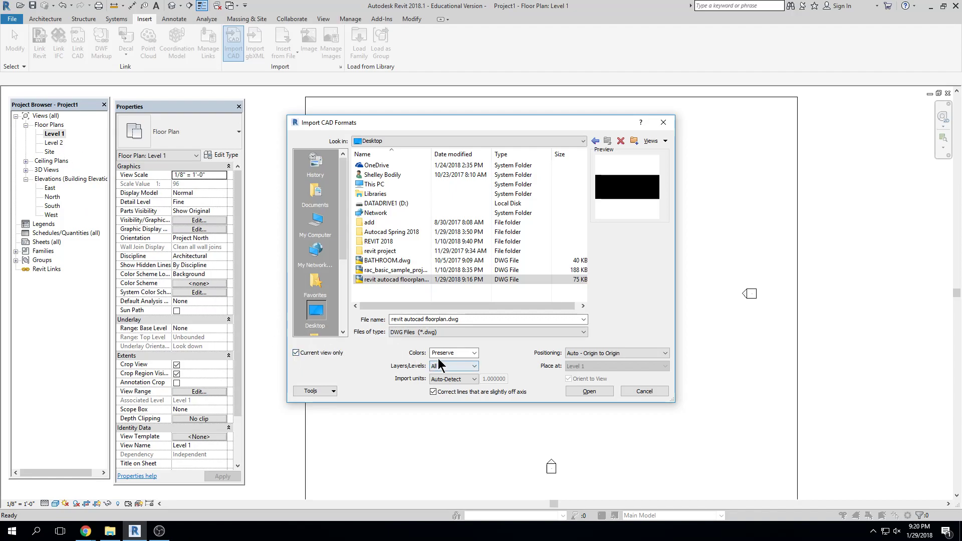
click(590, 391)
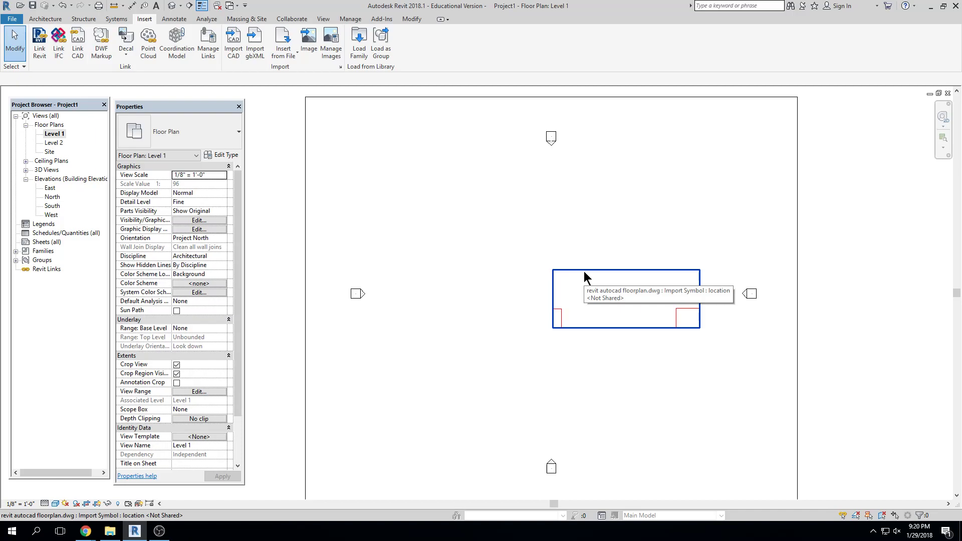
click(620, 273)
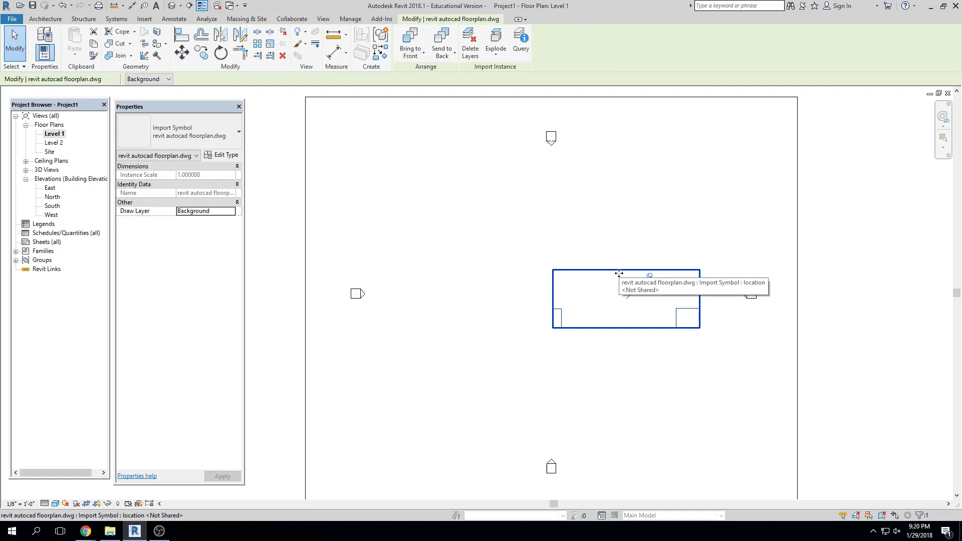
click(644, 254)
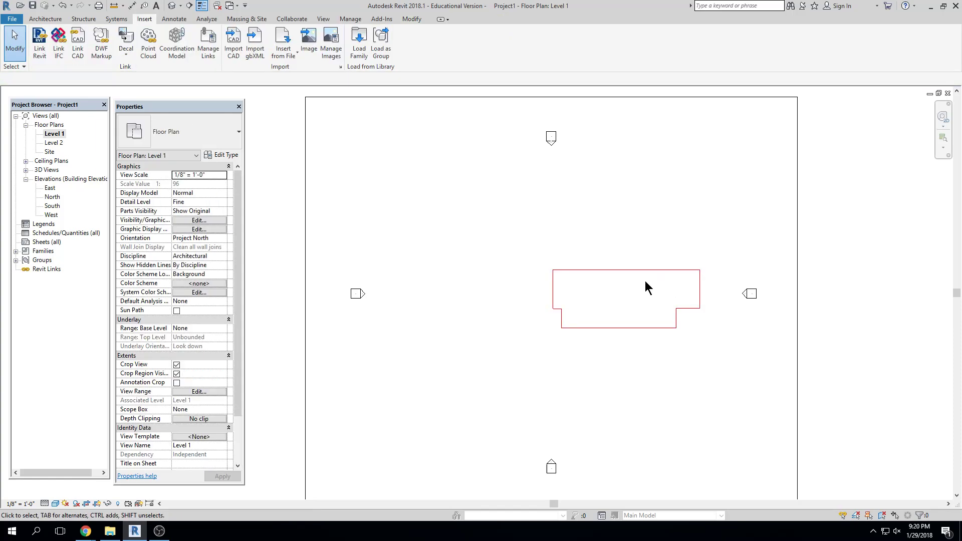
- Draw four chained walls over the imported outline, from its upper-left corner along the top and down the stepped right side to the lower-right corner
scroll(645, 283, up, 3)
click(45, 18)
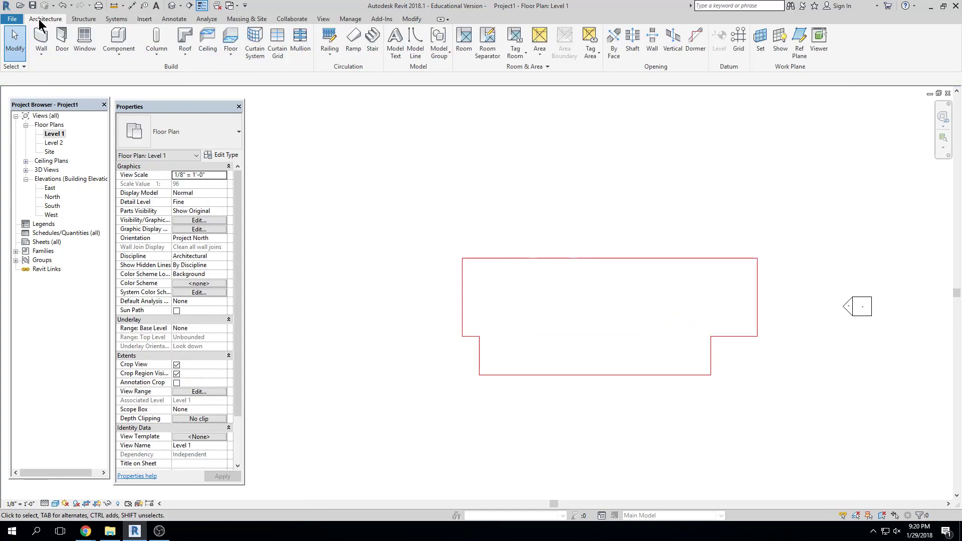
click(37, 42)
click(462, 258)
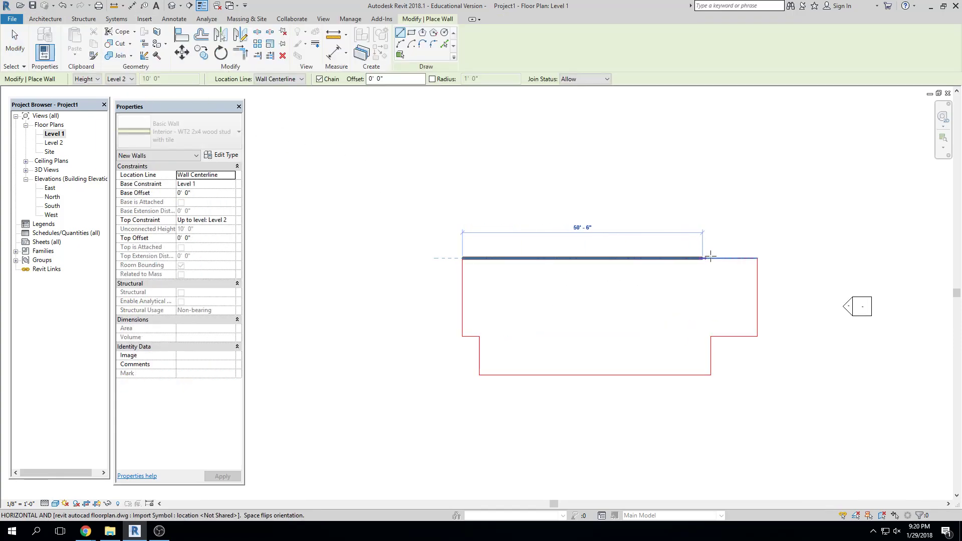
click(757, 258)
click(758, 337)
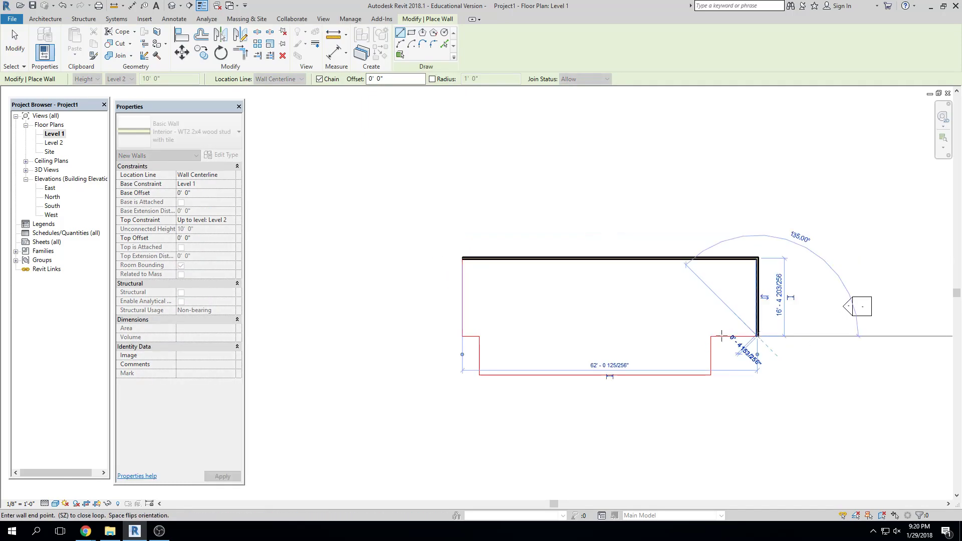
click(710, 336)
click(710, 375)
key(Escape)
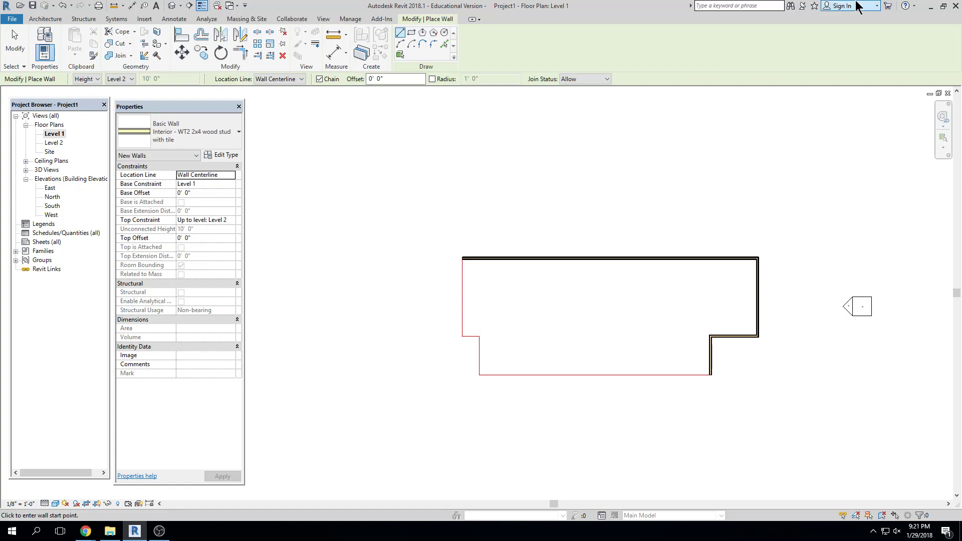
key(Escape)
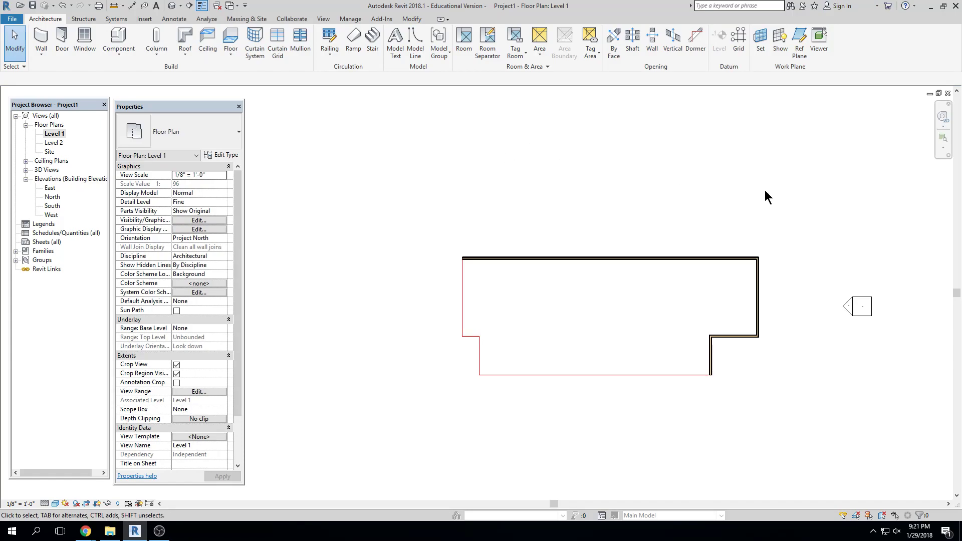
- Delete the traced walls, then unpin and delete the imported floor plan outline from Level 1
drag(780, 205, 412, 383)
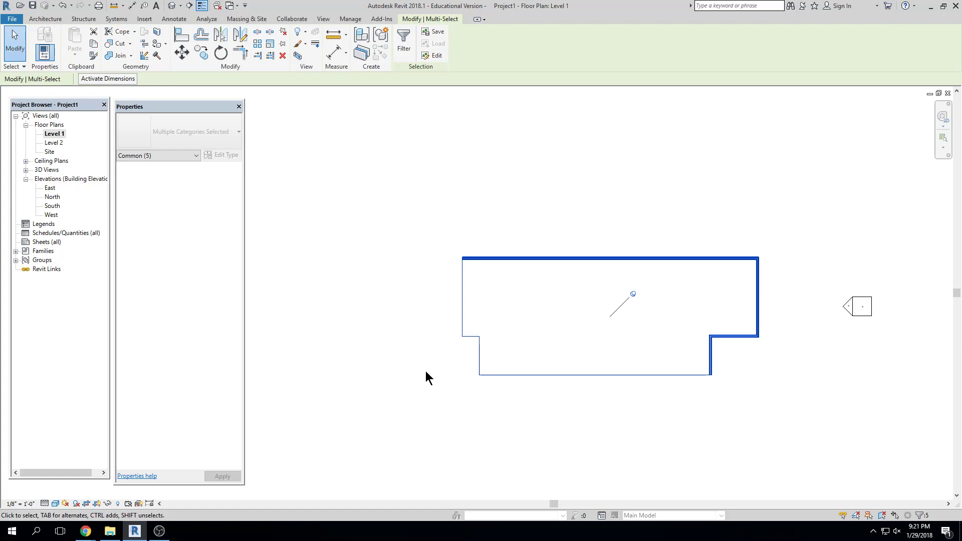
key(Delete)
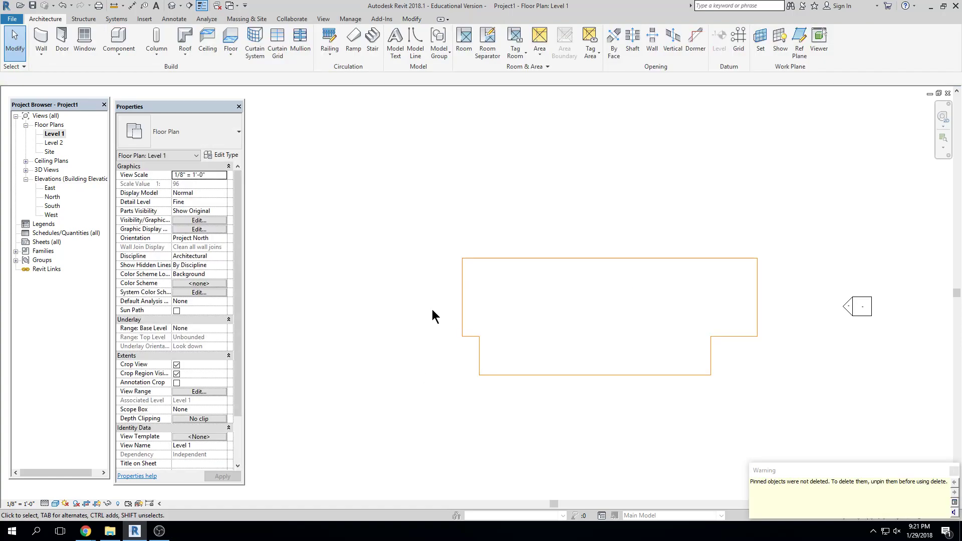
click(567, 258)
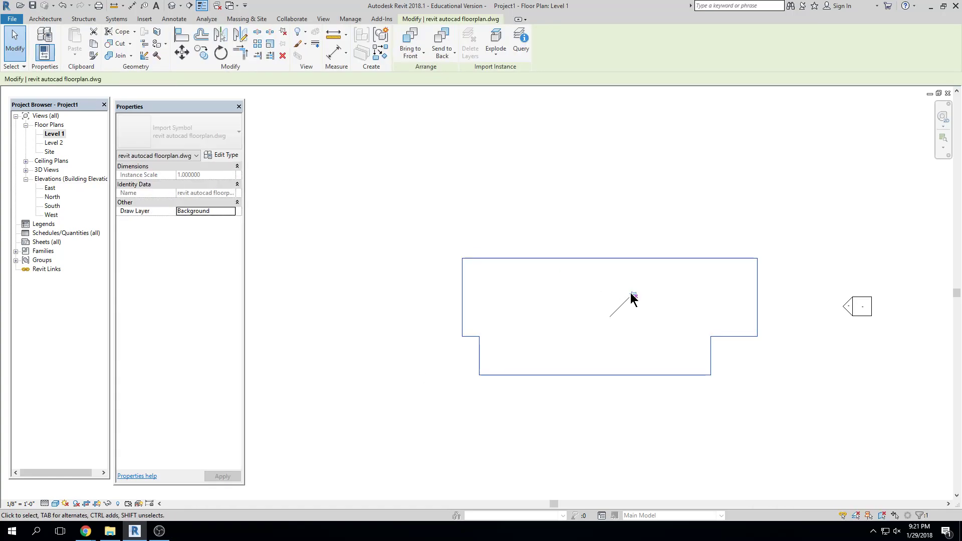
key(Delete)
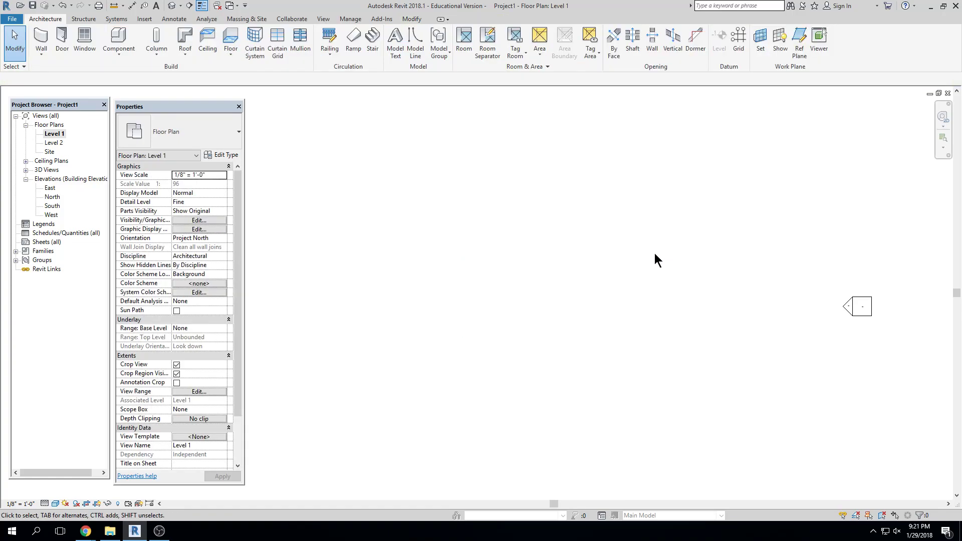
- Import the image MA Architecture Main Floor Plan.jpg from the Desktop and place it between the elevation markers on Level 1
click(145, 20)
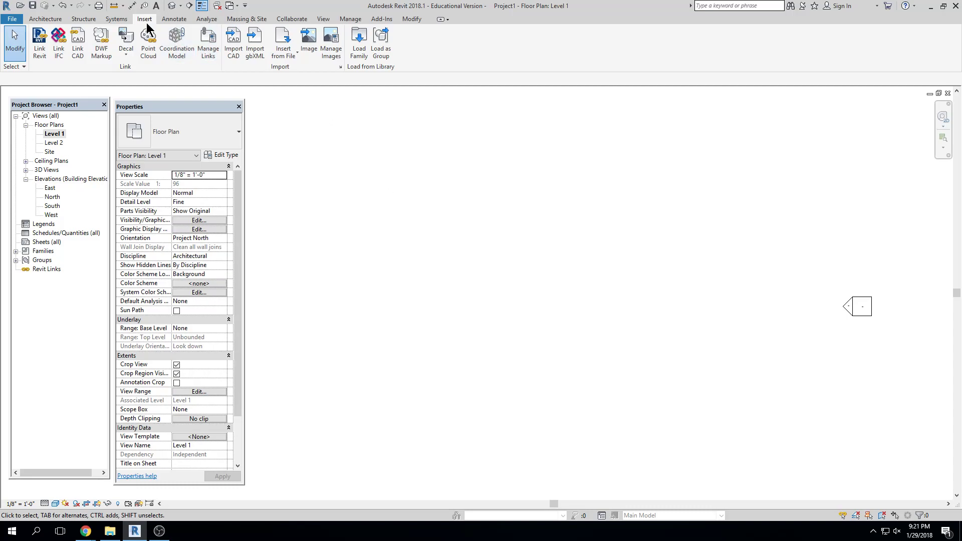
click(313, 54)
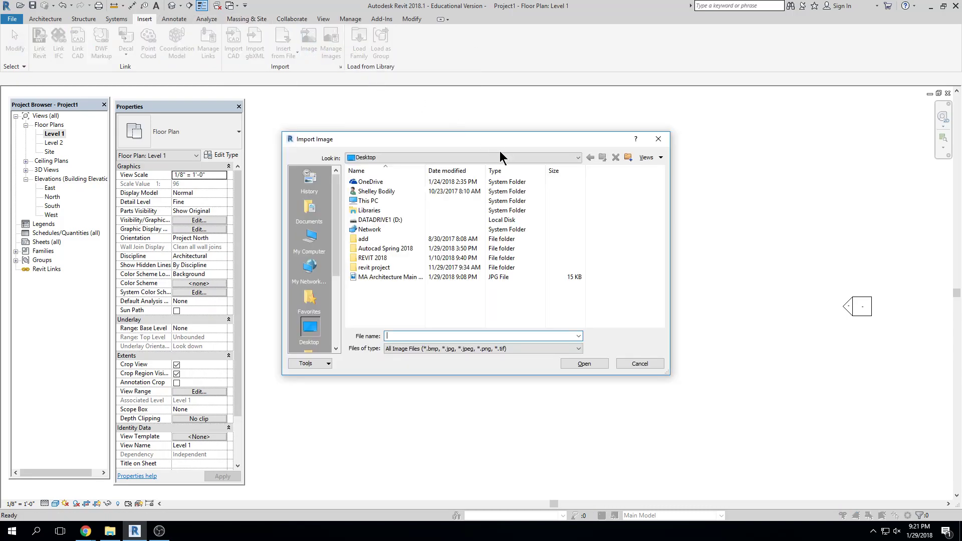
click(368, 277)
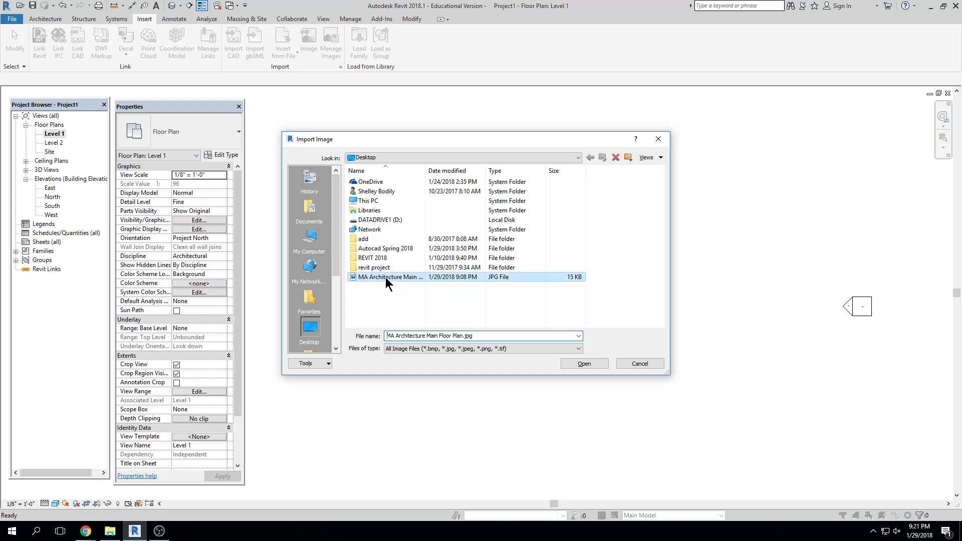
click(582, 364)
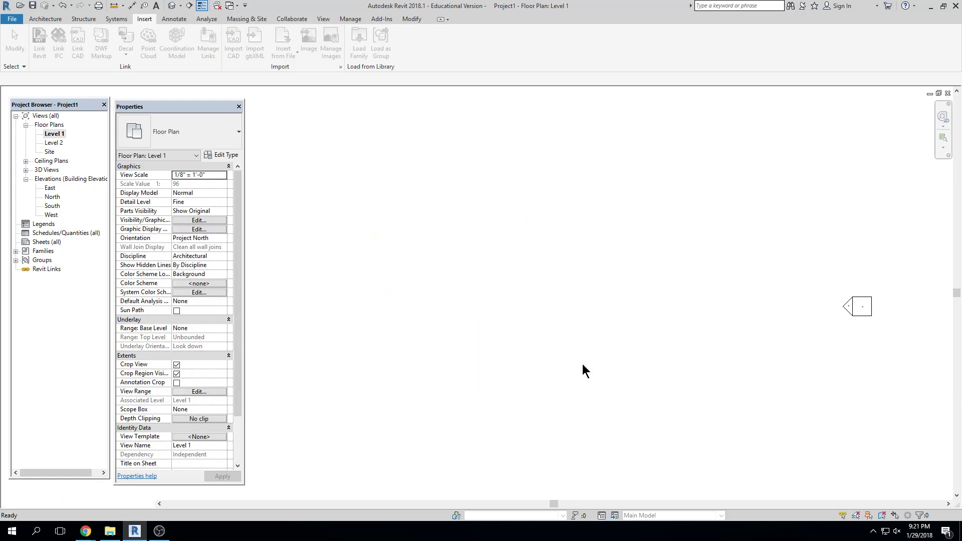
scroll(552, 317, down, 5)
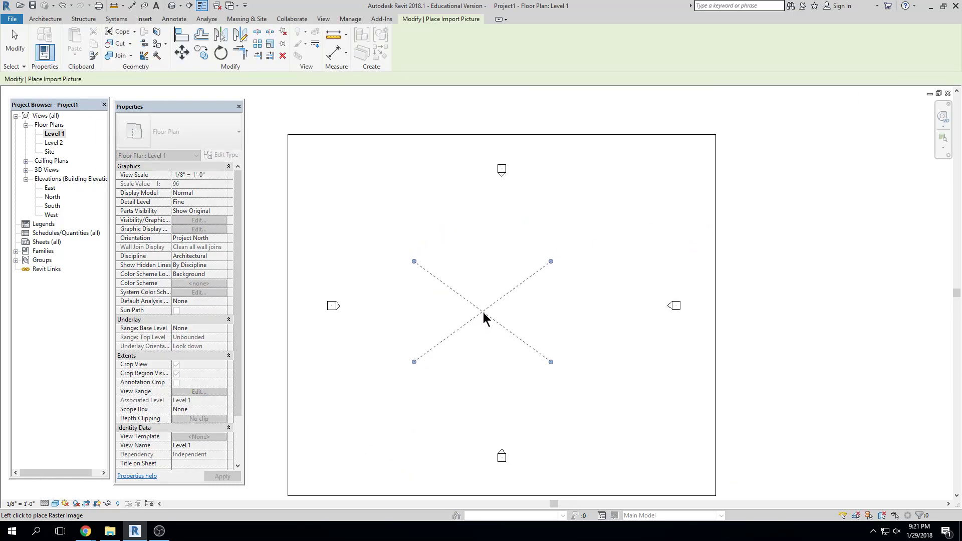
click(491, 314)
click(631, 362)
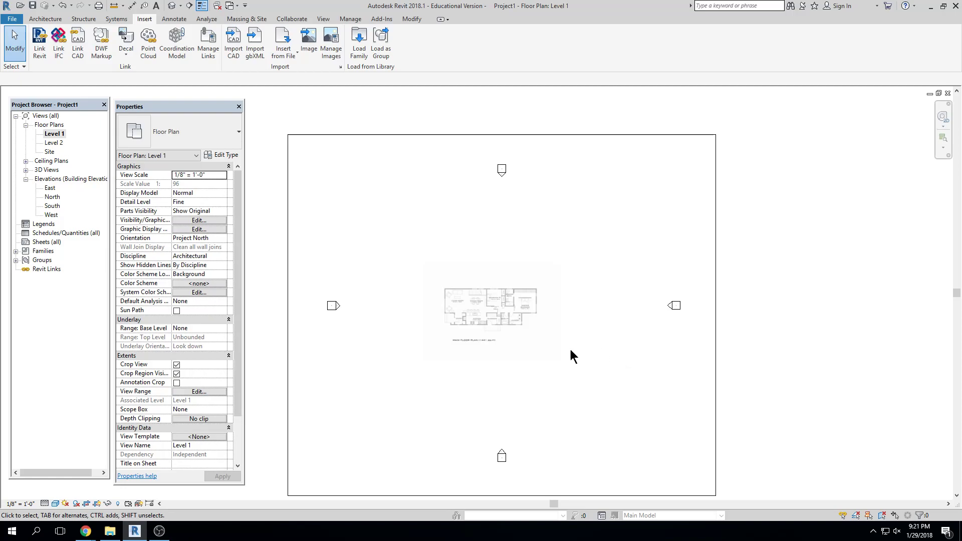
- Start a new wall over the floor plan image with its location line set to Finish Face: Interior
scroll(464, 303, up, 7)
scroll(450, 284, up, 3)
scroll(450, 285, down, 2)
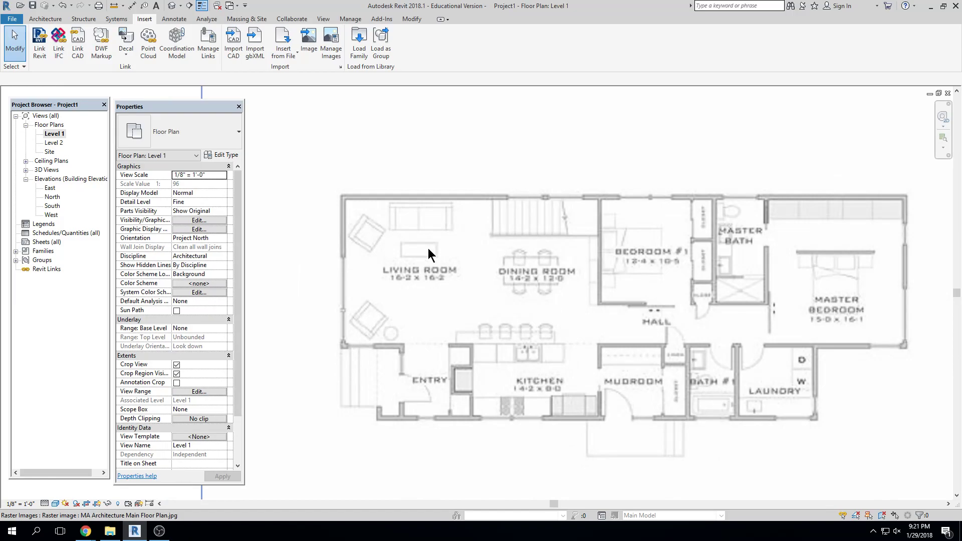
click(45, 19)
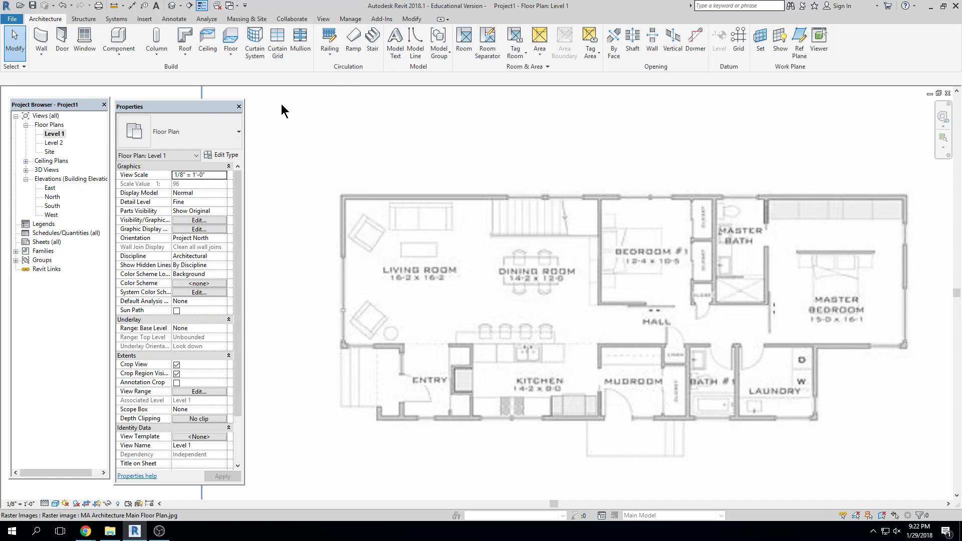
click(43, 39)
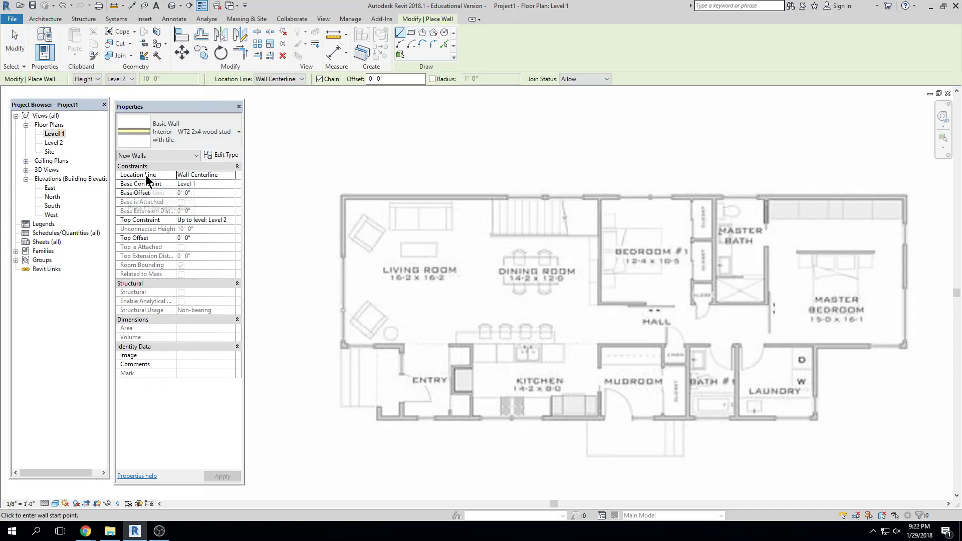
click(233, 175)
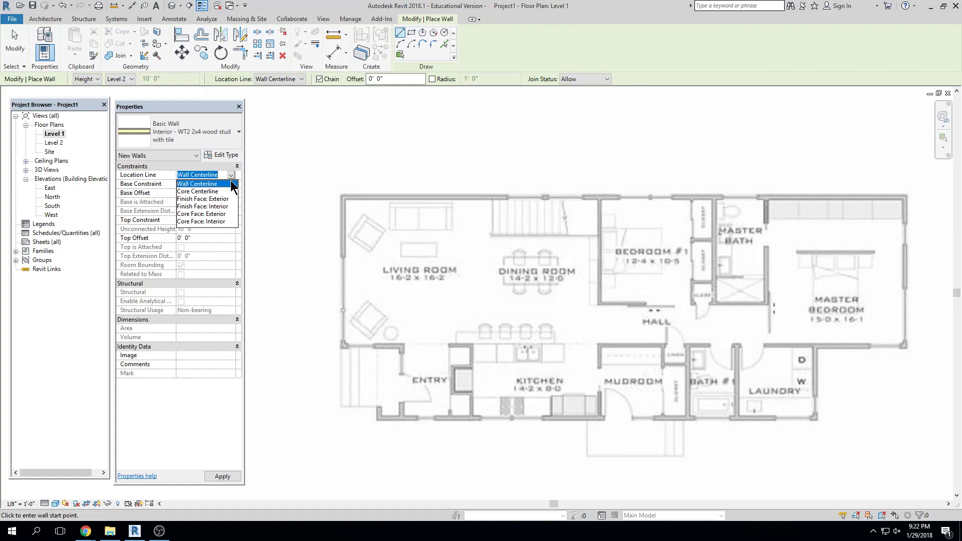
click(213, 207)
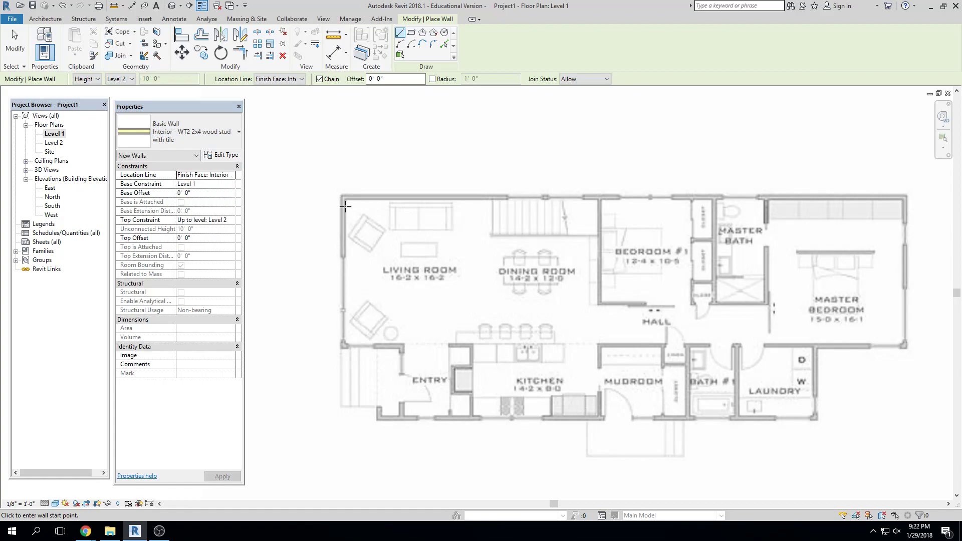
- Draw a wall about 20' long along the image's top exterior wall, from the living room corner to the Bedroom #1 wall, and check its length
scroll(343, 195, up, 10)
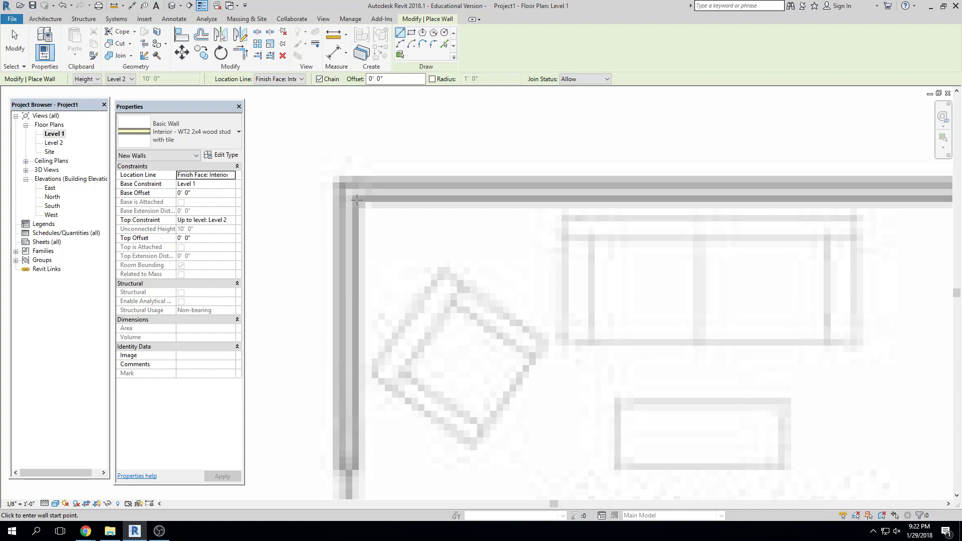
click(356, 201)
middle_drag(449, 204, 308, 206)
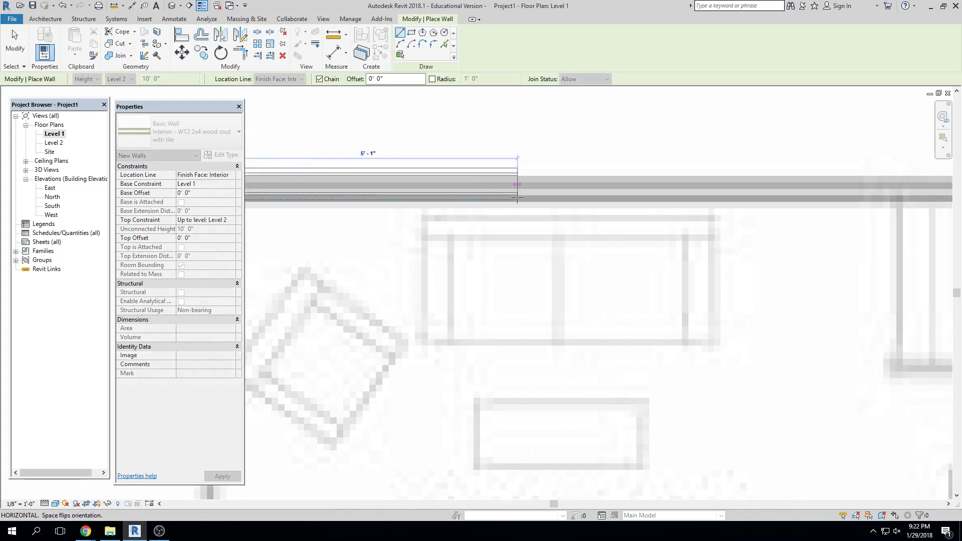
middle_drag(517, 199, 434, 206)
scroll(762, 197, up, 1)
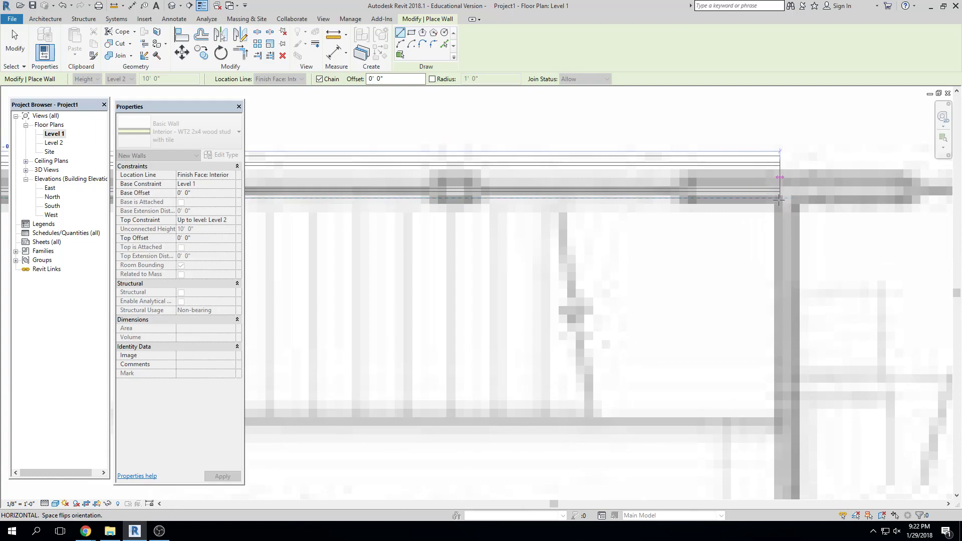
click(774, 200)
key(Escape)
key(Escape)
scroll(735, 291, down, 2)
scroll(735, 291, down, 3)
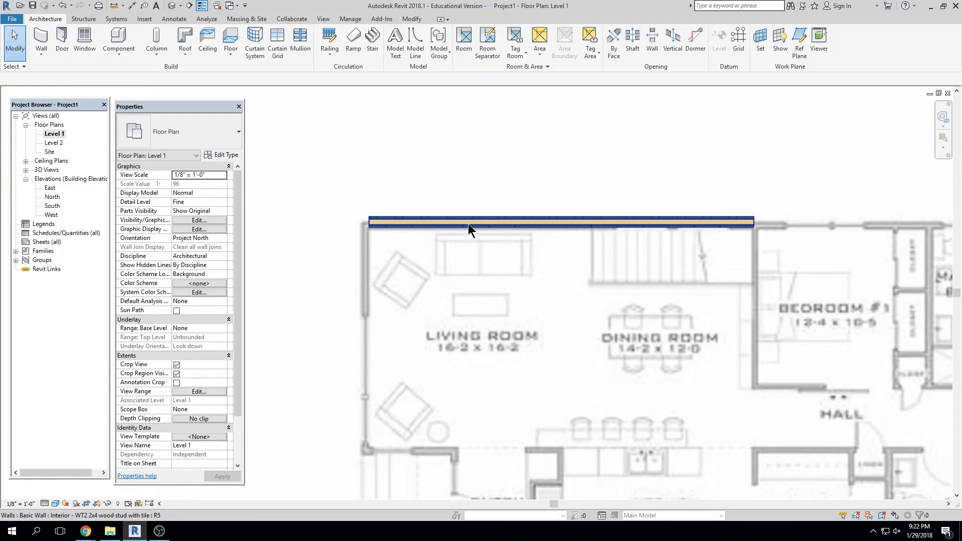
click(740, 225)
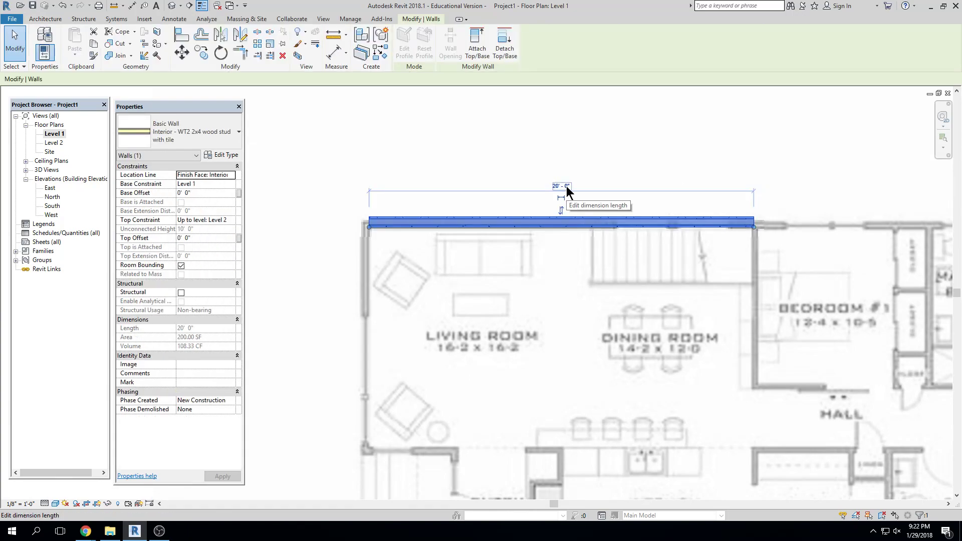
- Delete the 20' wall traced along the image's top exterior wall
key(Escape)
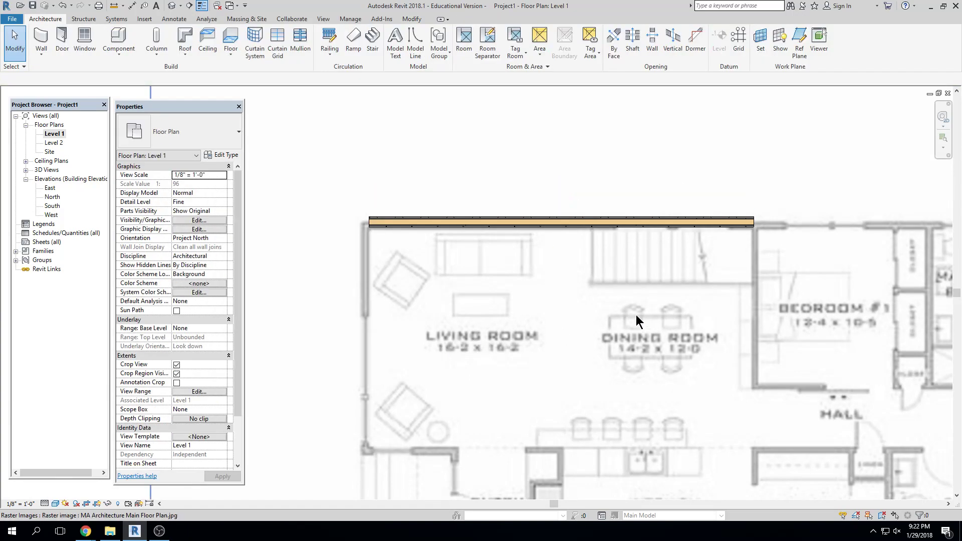
click(494, 219)
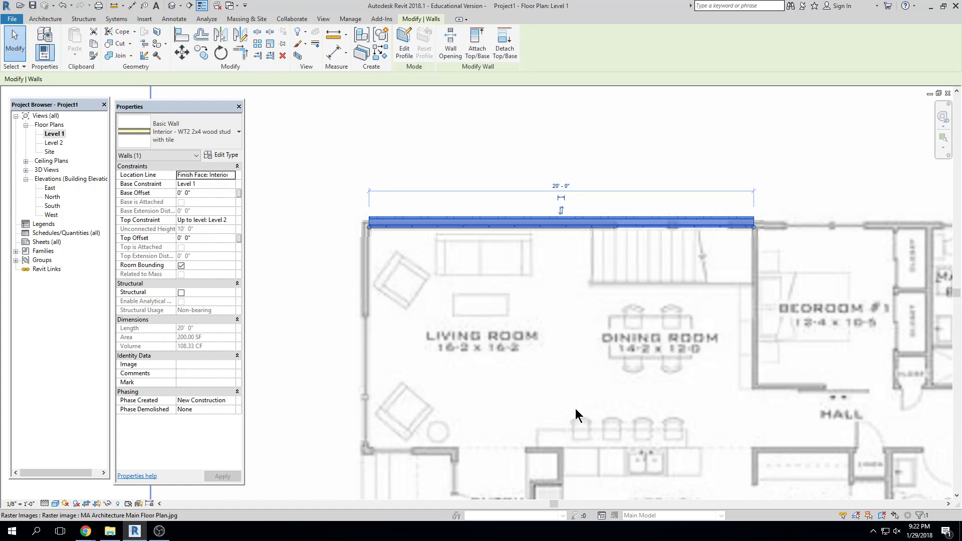
key(Escape)
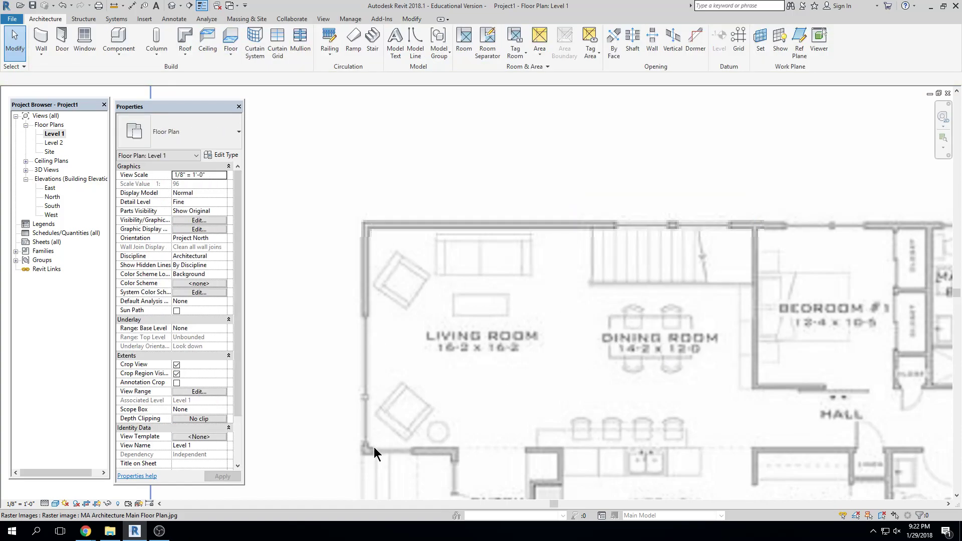
- Draw a vertical wall about 11'-6" long along the image's left exterior wall, between the living room's two inner corners
click(41, 39)
middle_drag(343, 284, 387, 217)
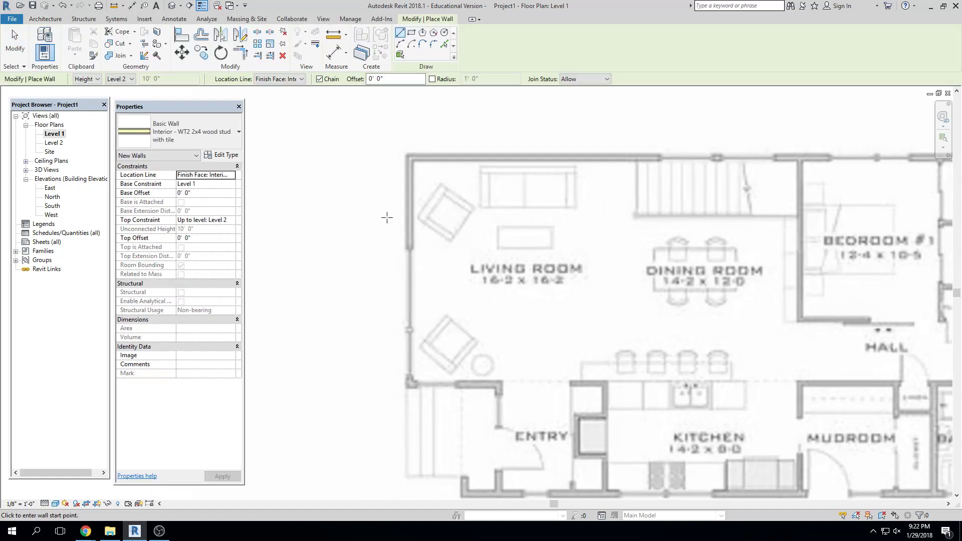
scroll(412, 159, up, 5)
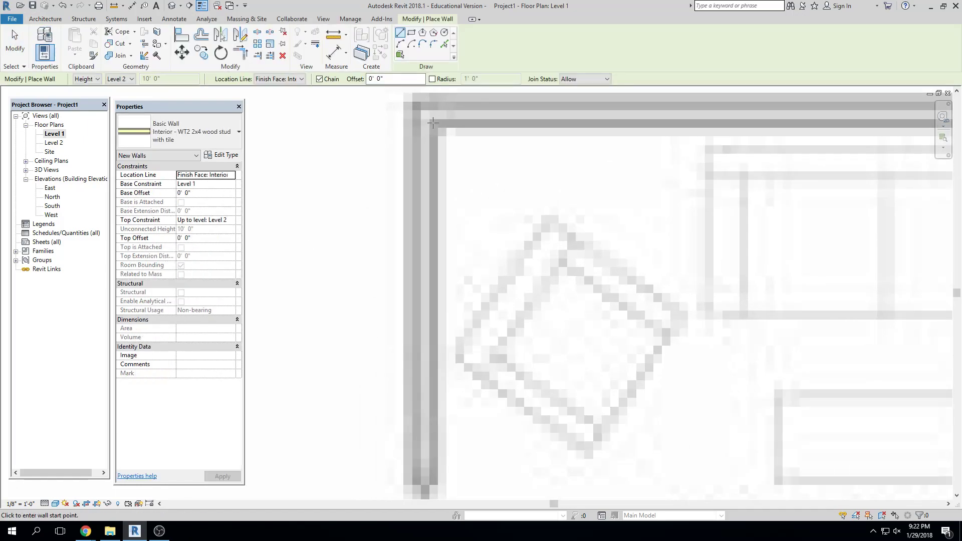
click(432, 123)
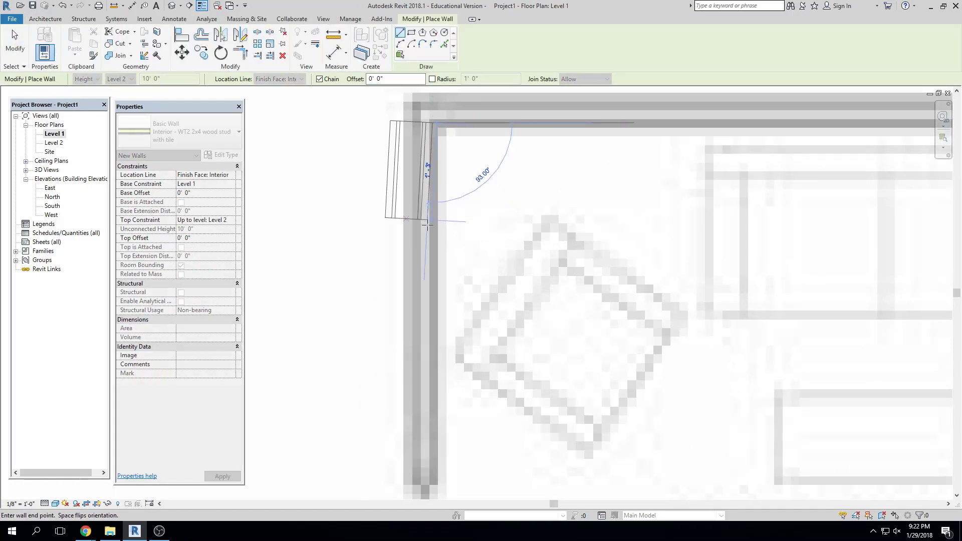
scroll(423, 187, down, 2)
middle_drag(437, 226, 439, 100)
middle_drag(440, 446, 440, 376)
middle_drag(408, 496, 408, 339)
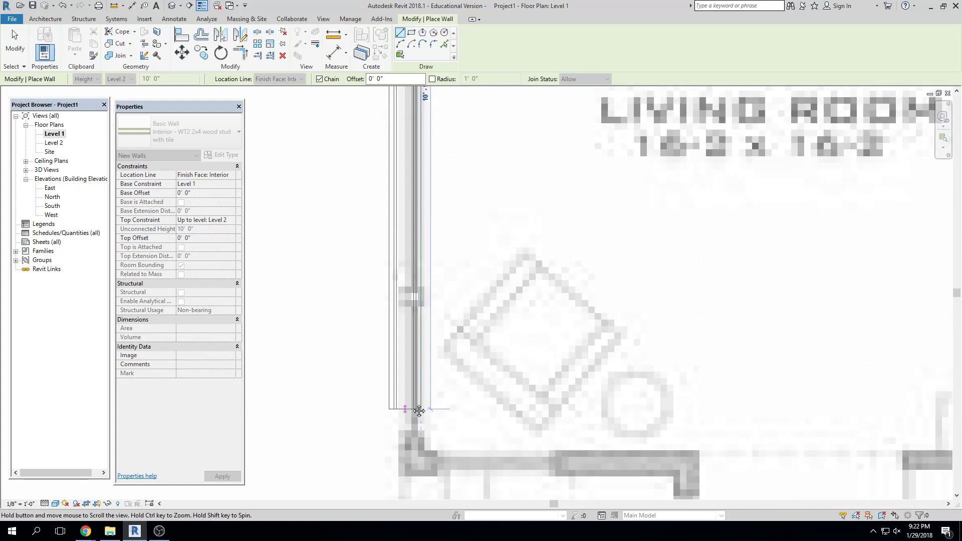
scroll(416, 382, up, 1)
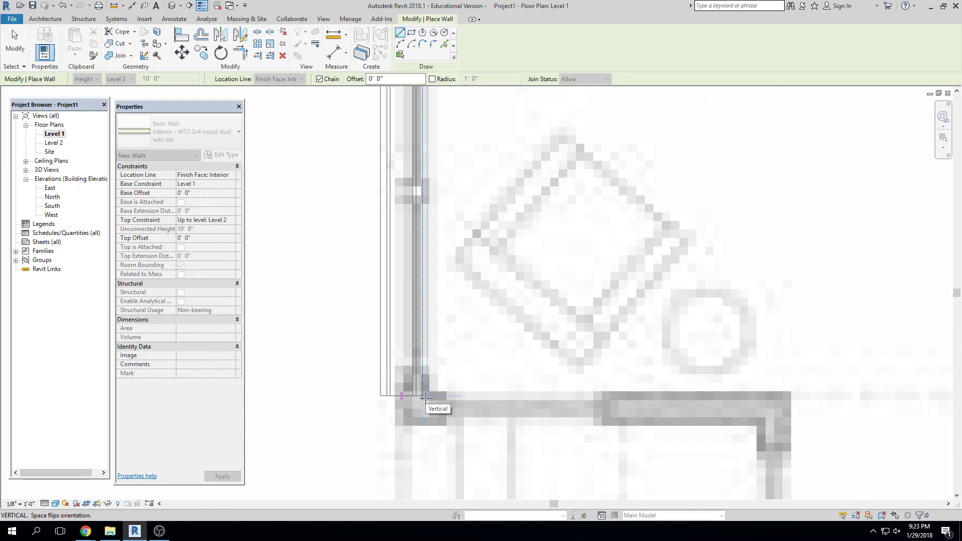
click(426, 398)
key(Escape)
key(Escape)
scroll(548, 371, down, 2)
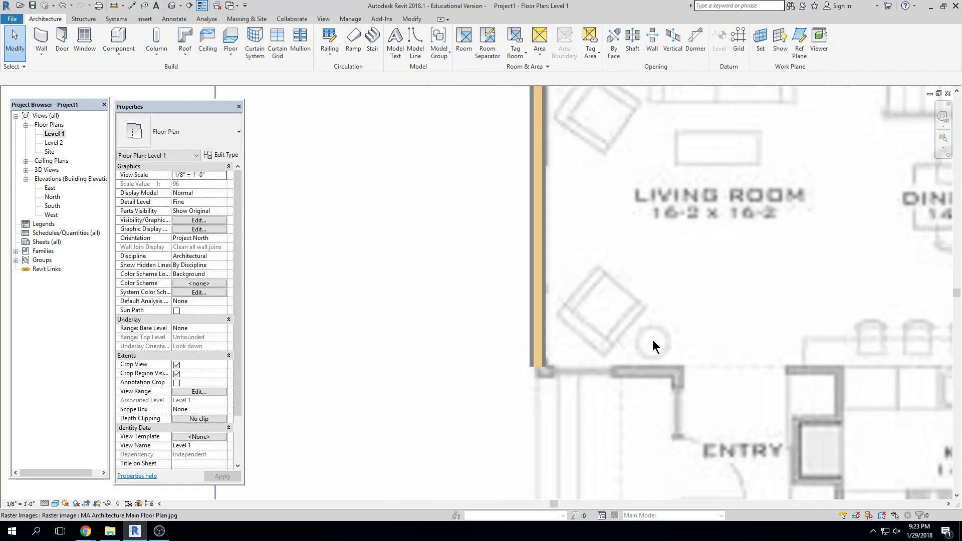
- Scale the traced wall and floor plan image together from the wall's lower inner endpoint, setting the wall length to 16'-2"
middle_drag(556, 353, 526, 344)
scroll(603, 326, down, 2)
scroll(501, 326, down, 2)
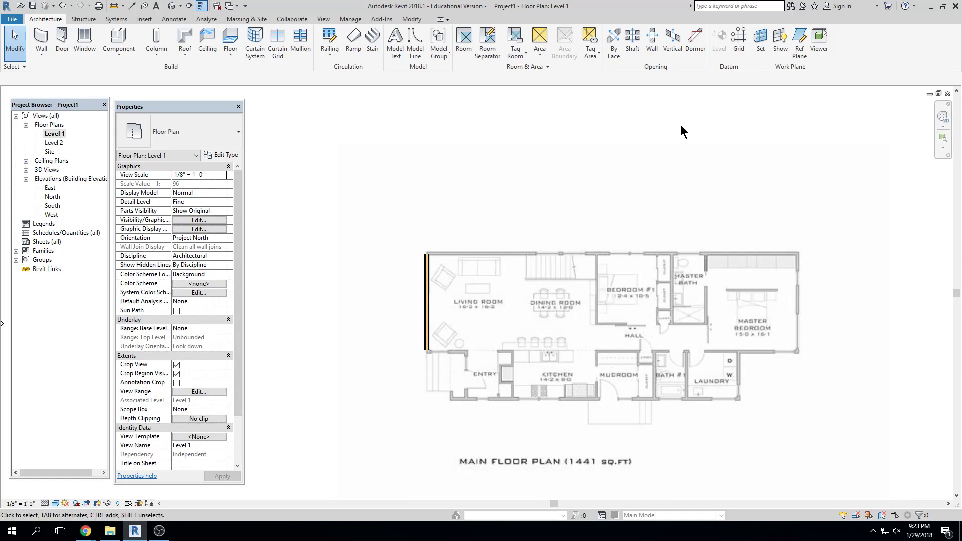
drag(684, 123, 345, 323)
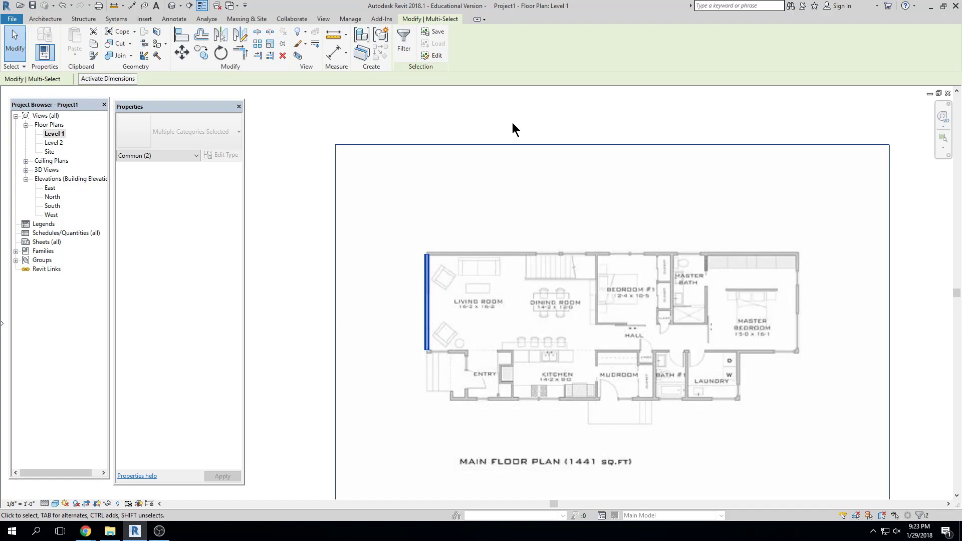
click(268, 42)
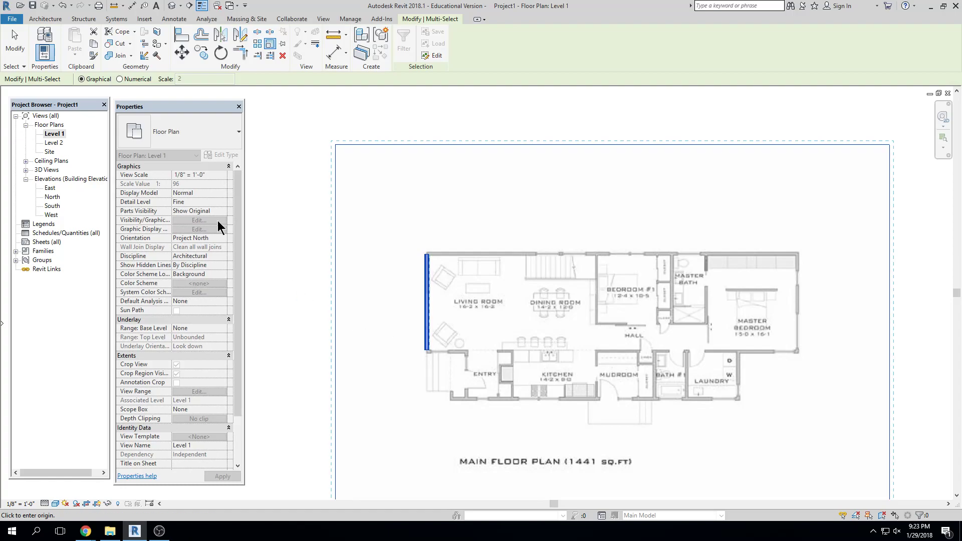
scroll(425, 350, up, 10)
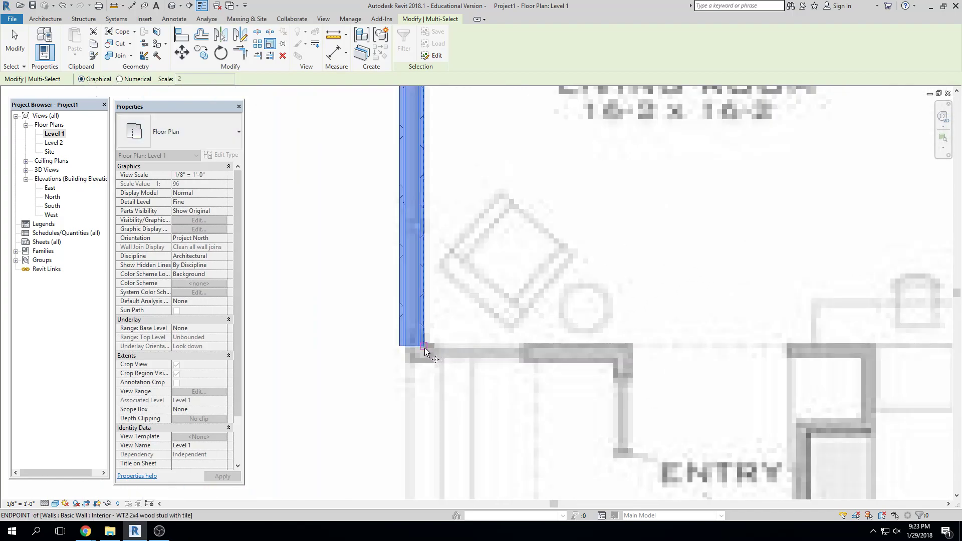
click(424, 350)
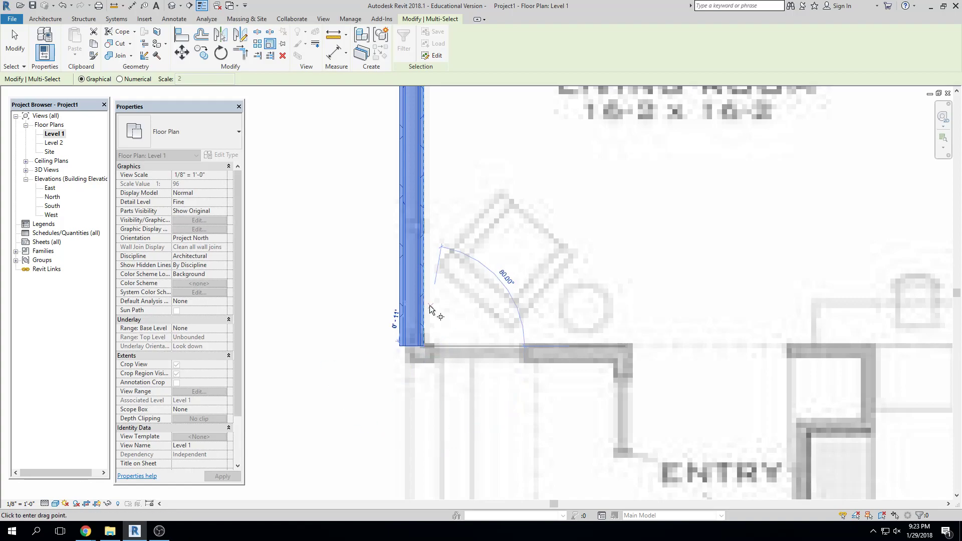
scroll(429, 303, down, 4)
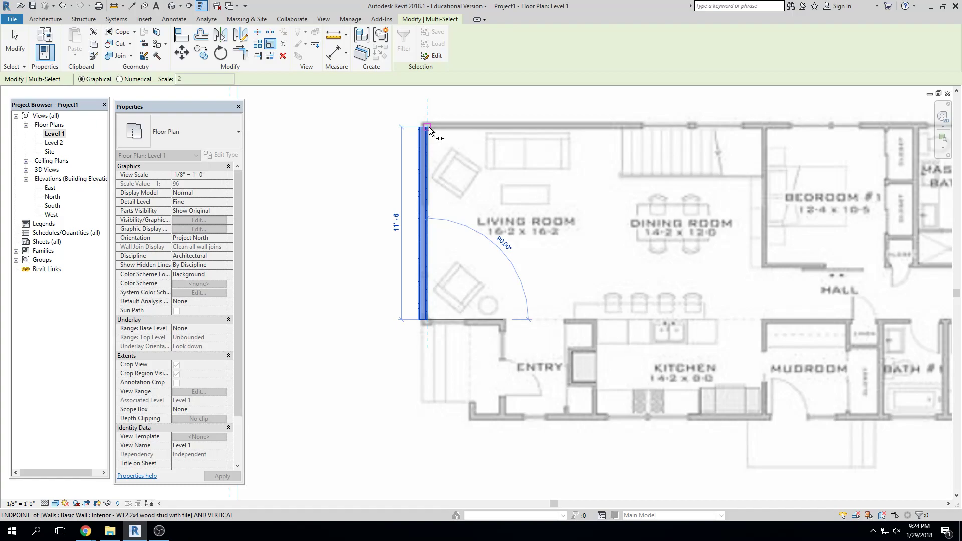
click(429, 128)
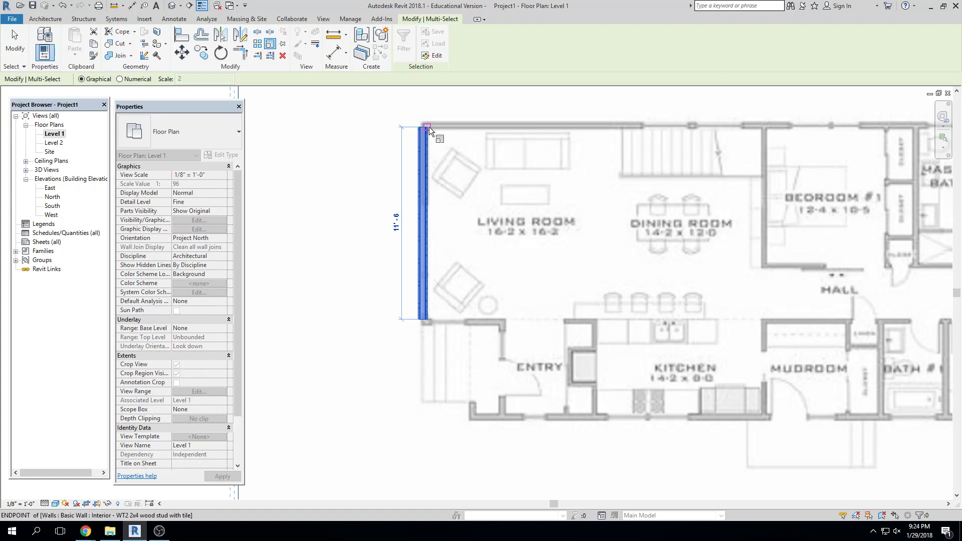
middle_drag(426, 135, 414, 185)
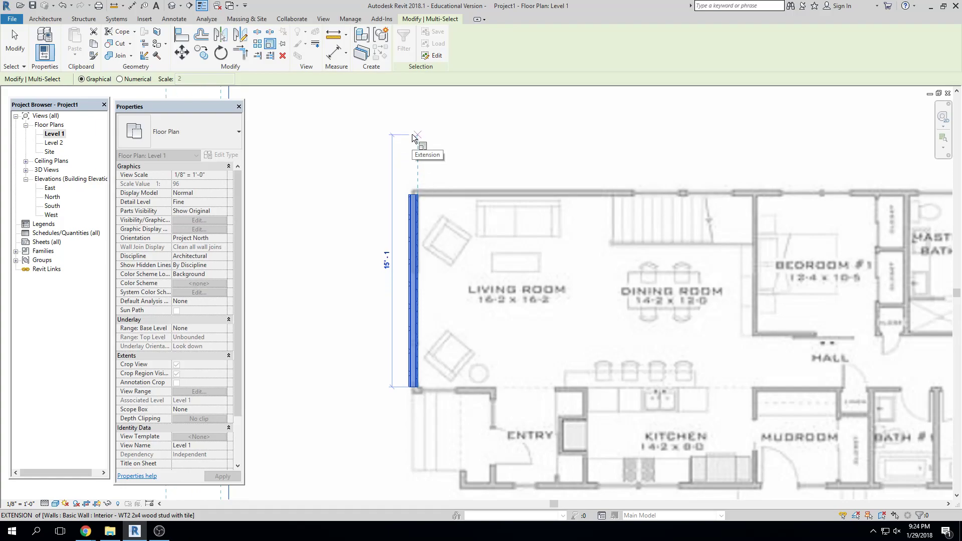
text(16 2)
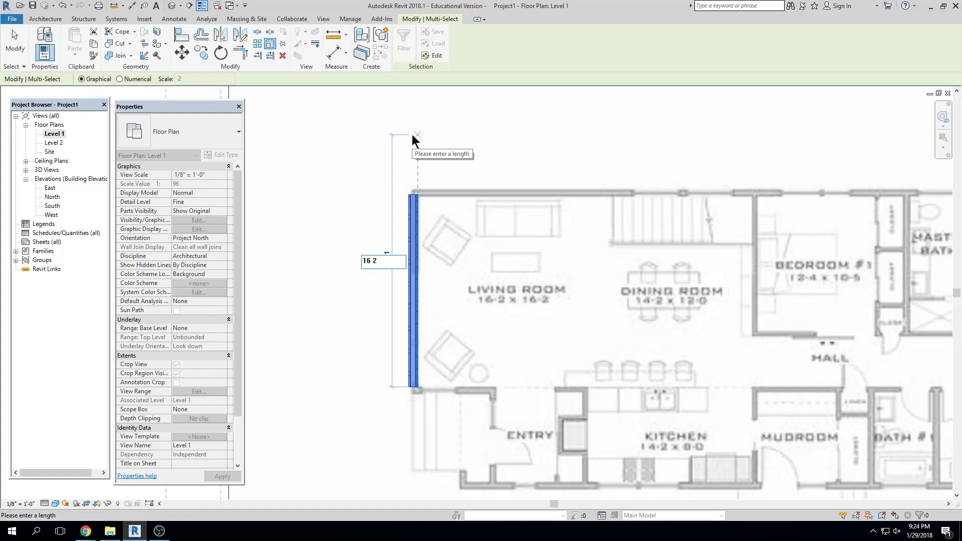
key(Return)
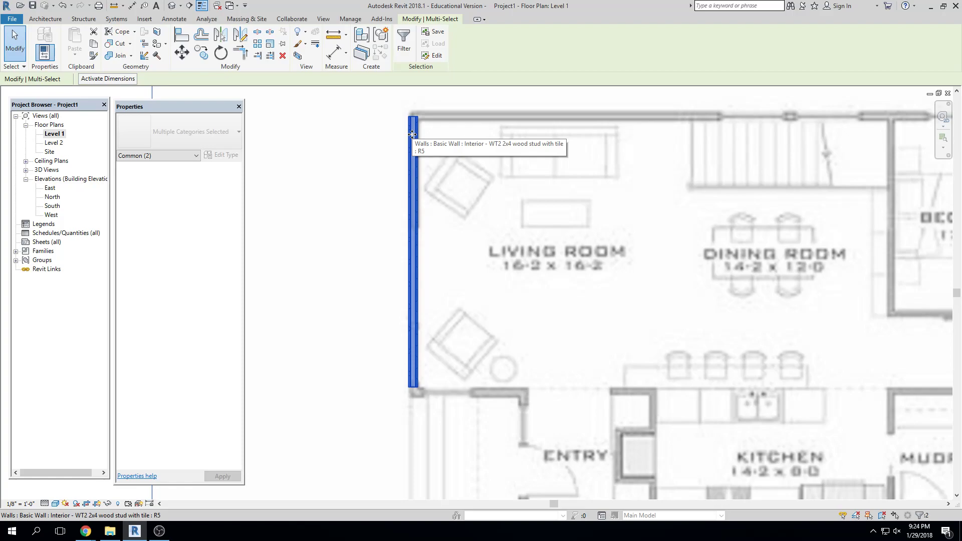
key(Escape)
scroll(448, 207, down, 5)
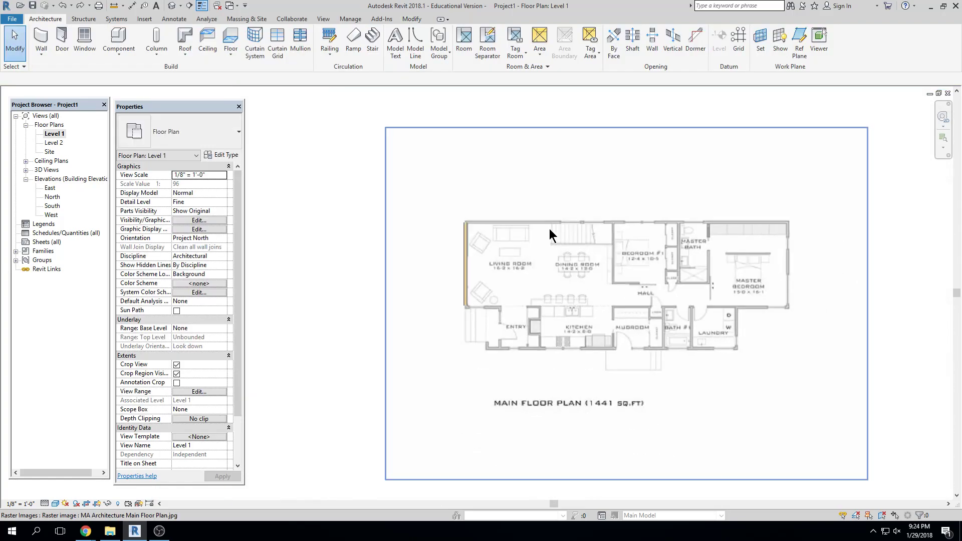
- Select the living room wall and floor plan image and scale them graphically from the lower inner endpoint to a 16' wall length
drag(602, 109, 370, 282)
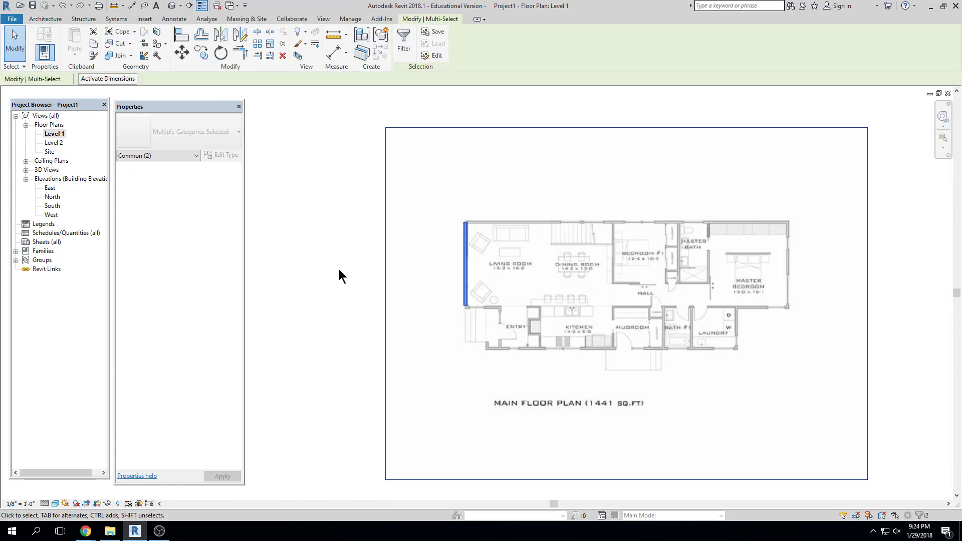
click(269, 45)
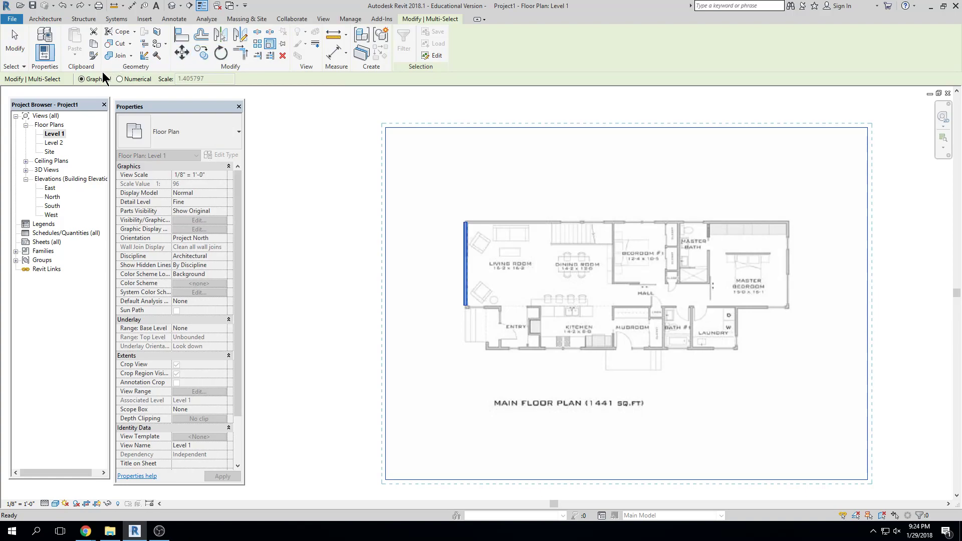
scroll(468, 305, up, 7)
click(457, 308)
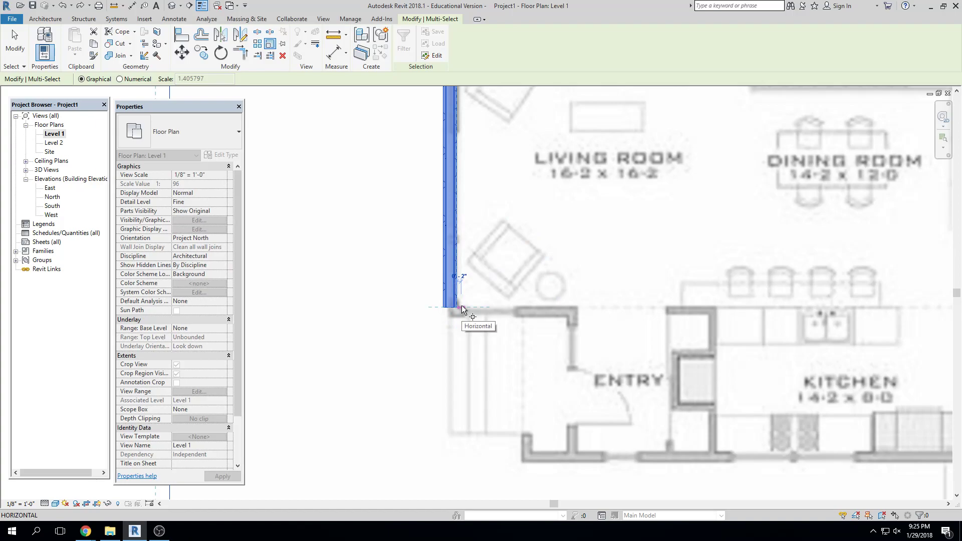
scroll(479, 321, down, 2)
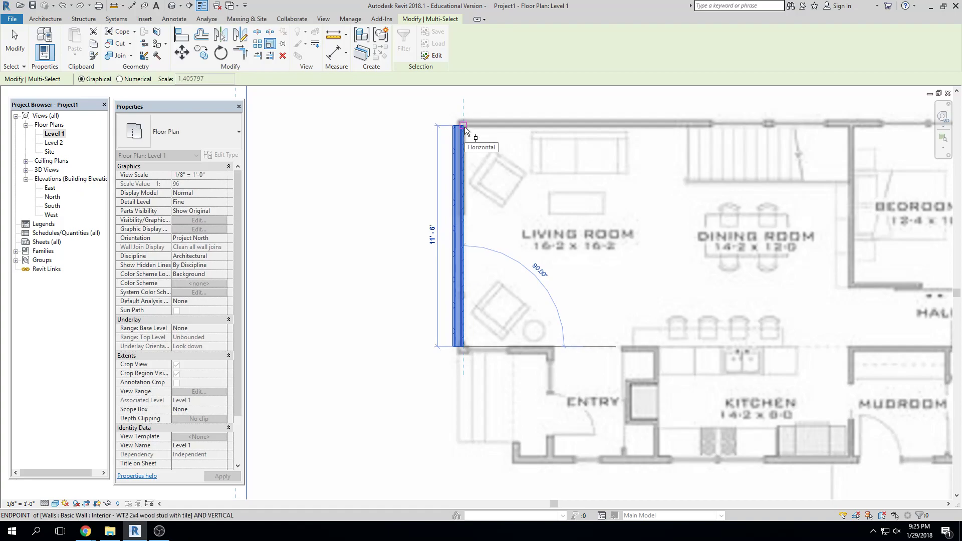
click(465, 128)
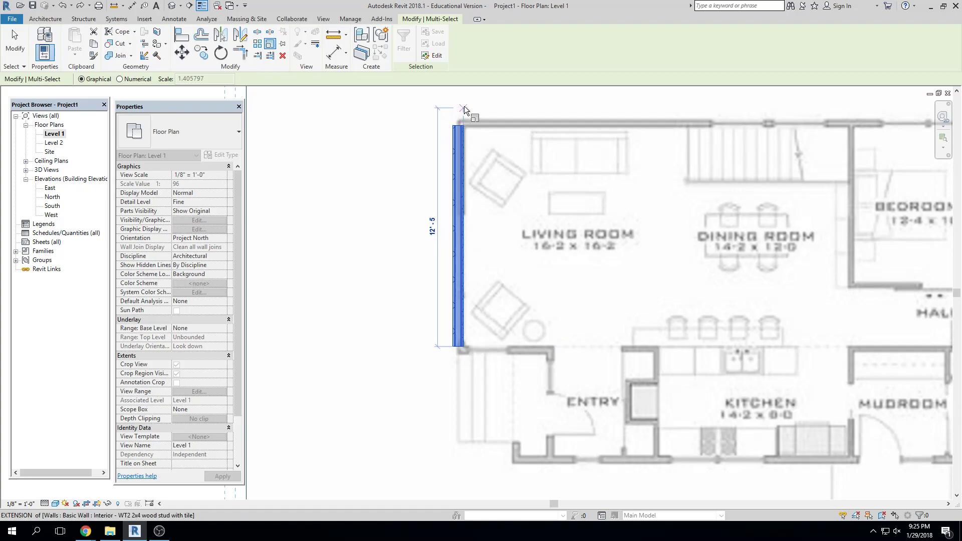
middle_drag(467, 111, 463, 171)
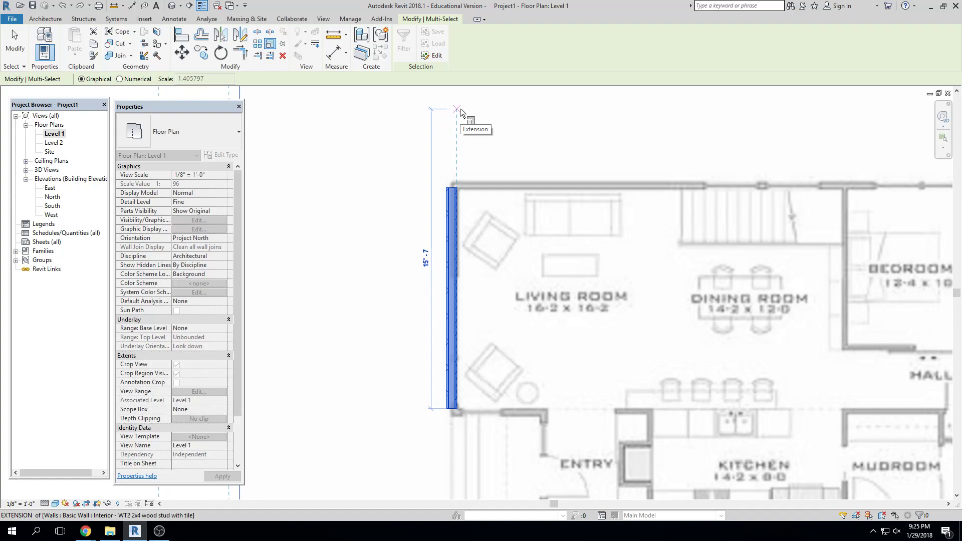
text(16)
key(Return)
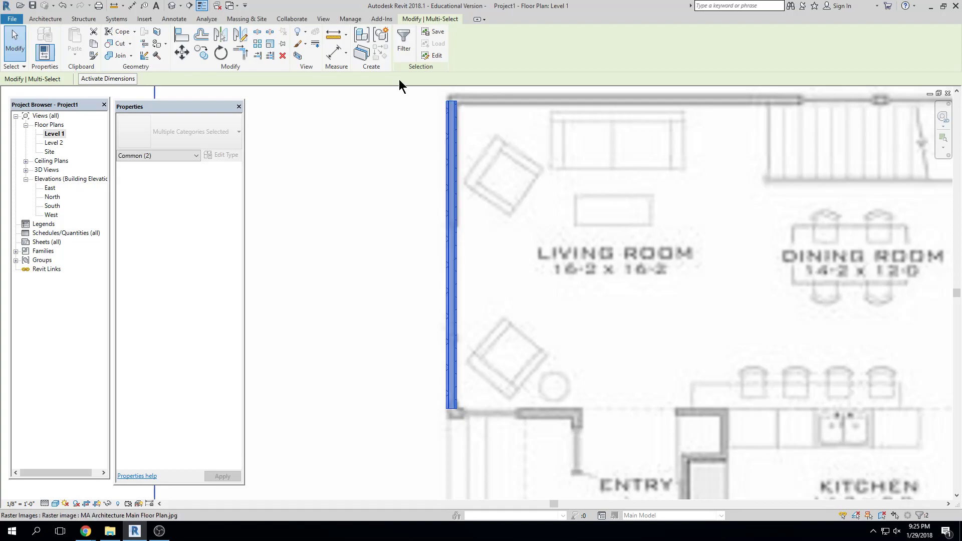
- Scale the selected wall and image again from the same lower endpoint so the living room wall is 16'-2" long
click(271, 43)
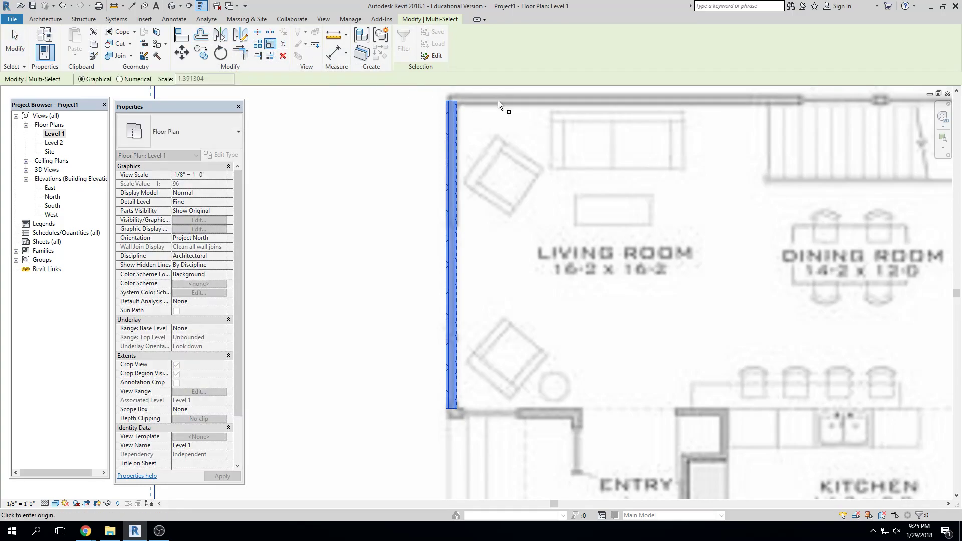
click(457, 409)
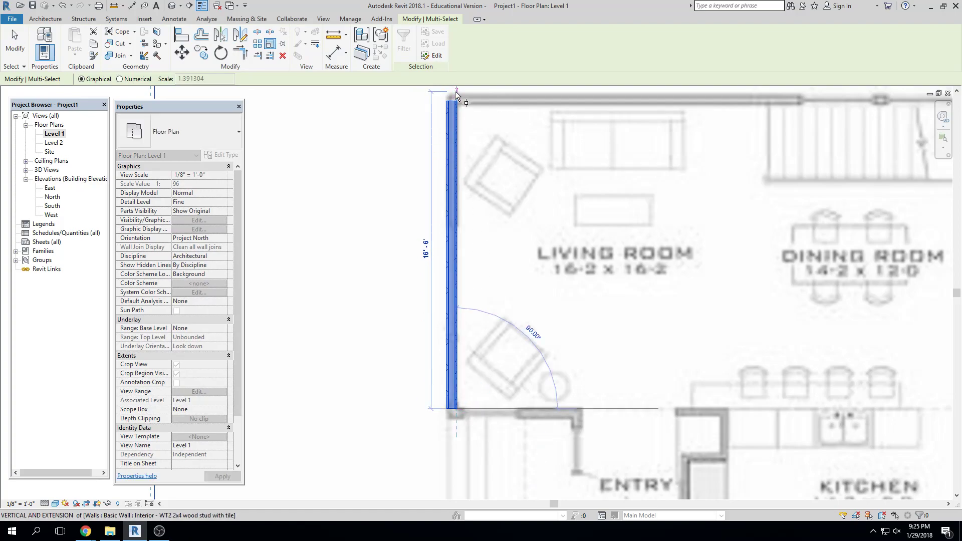
middle_drag(461, 194, 460, 281)
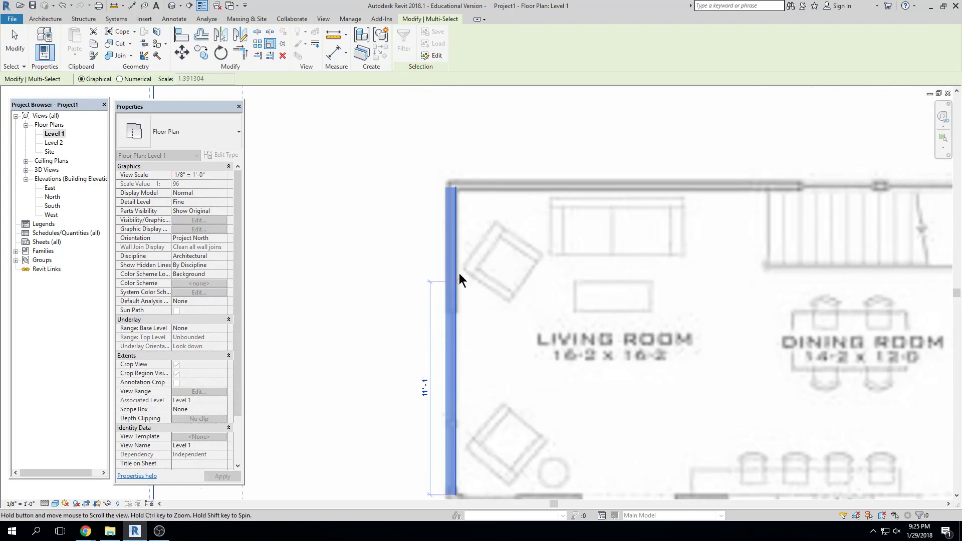
click(455, 151)
text(16 2)
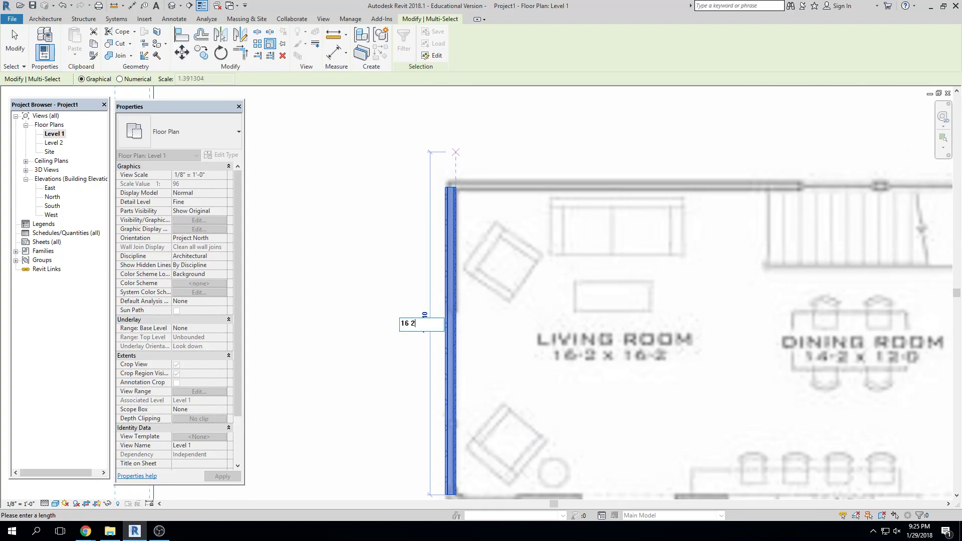
key(Return)
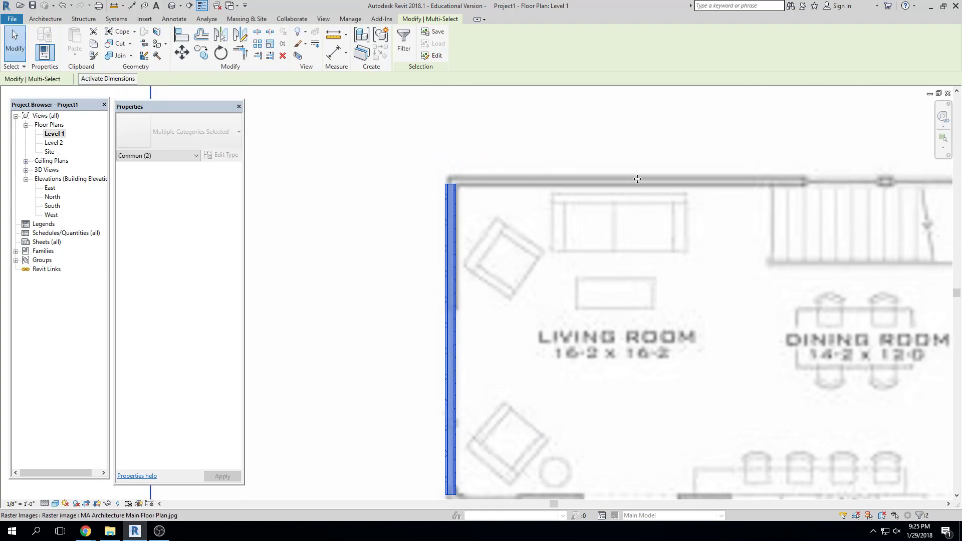
- Examine the rescaled floor plan image from the living room across to the bedrooms
scroll(638, 179, down, 2)
middle_drag(677, 199, 461, 198)
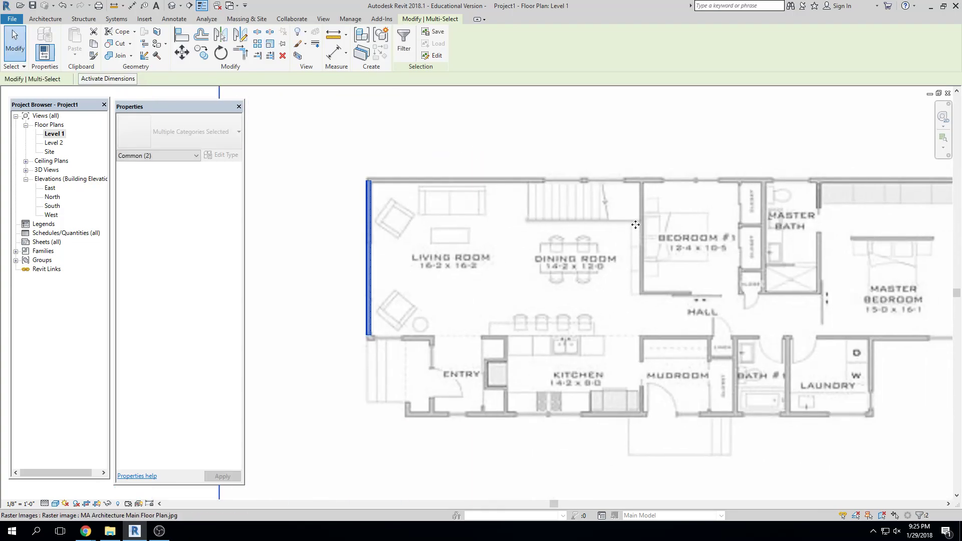
middle_drag(660, 222, 559, 223)
scroll(560, 222, down, 1)
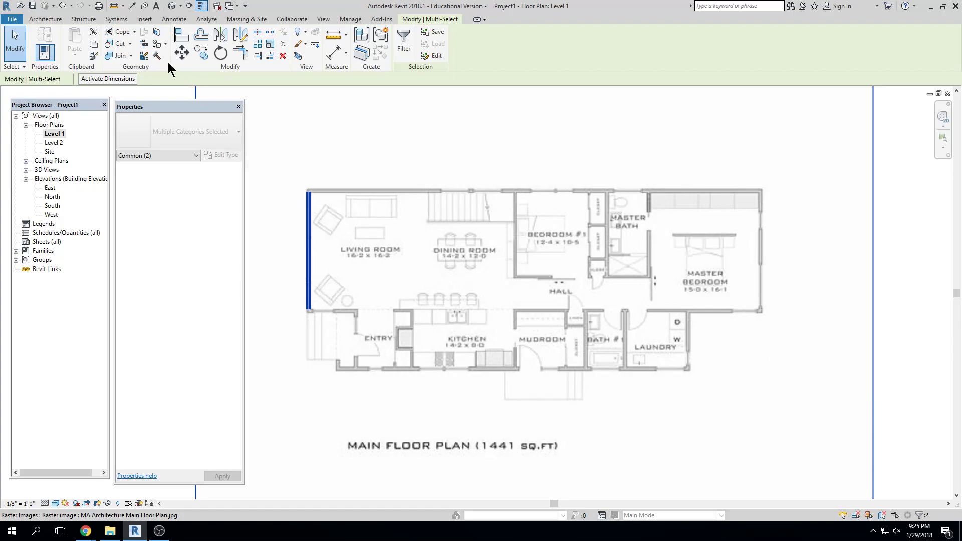
click(59, 21)
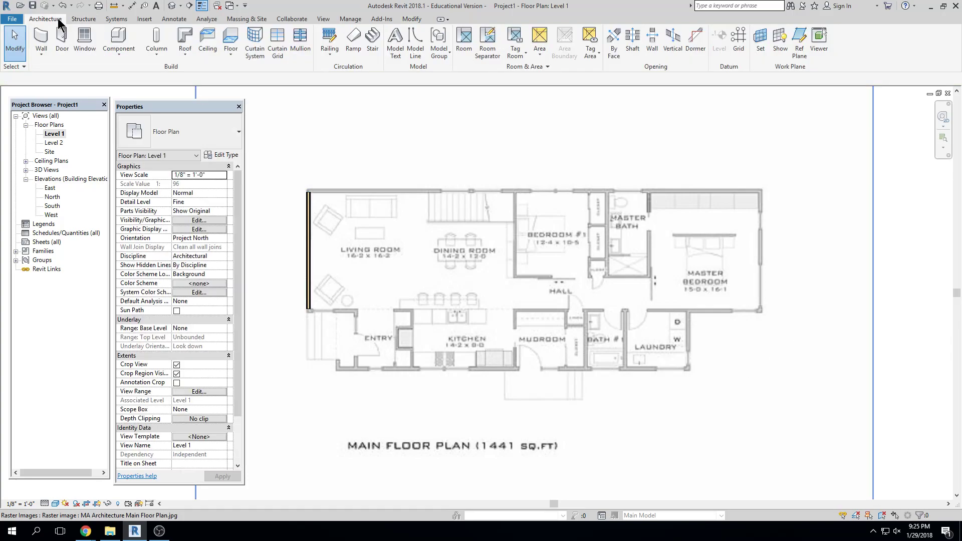
click(41, 53)
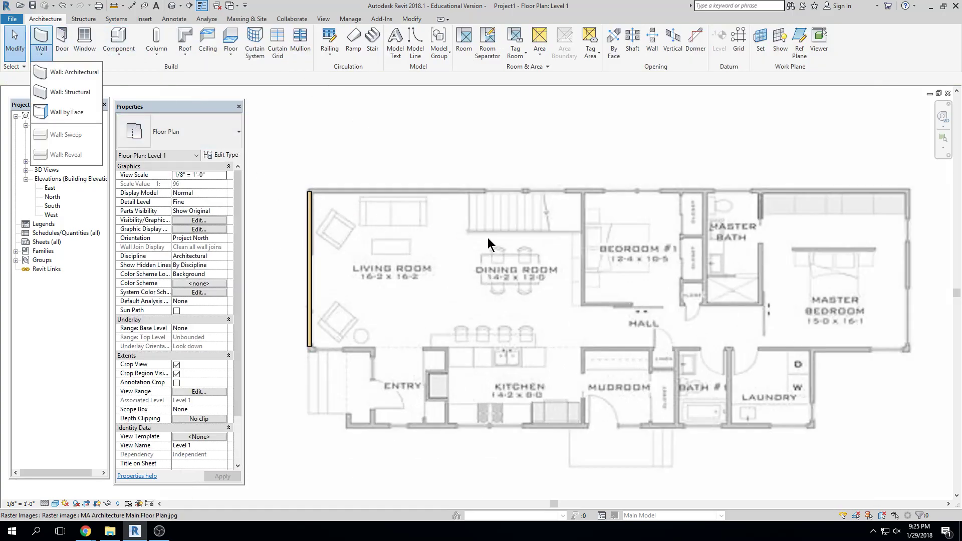
scroll(612, 265, up, 3)
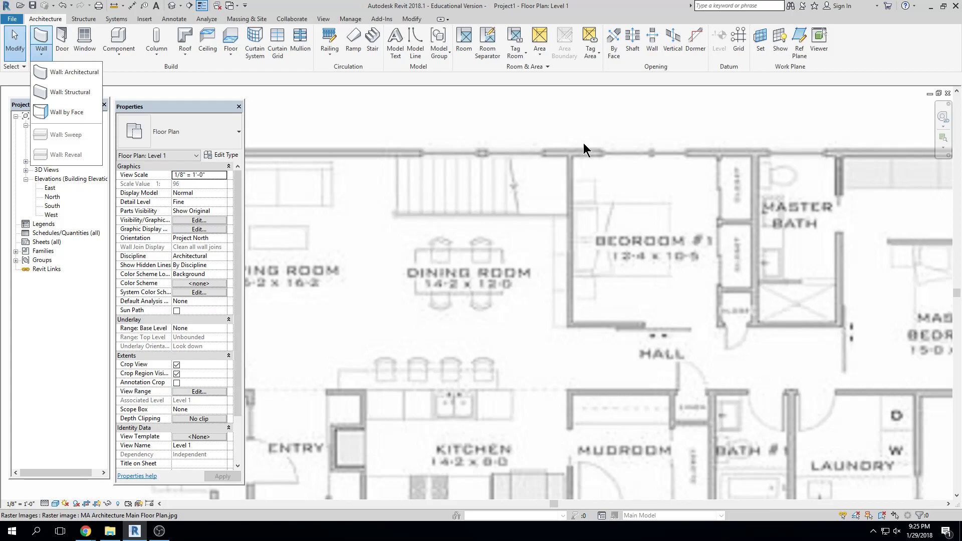
scroll(597, 160, down, 2)
scroll(597, 160, down, 2)
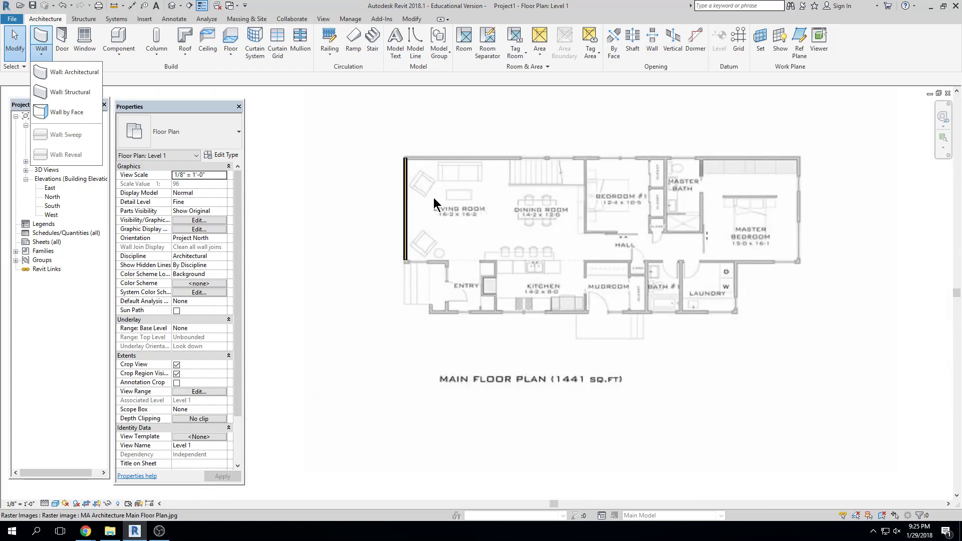
- Delete the reference wall on the living room's left side, leaving only the scaled floor plan image
click(405, 218)
key(Escape)
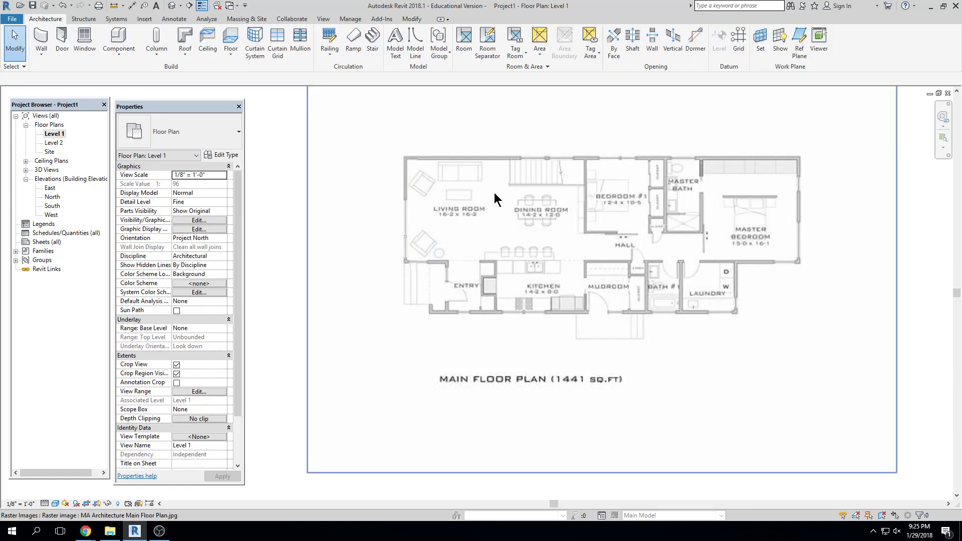
scroll(495, 195, down, 4)
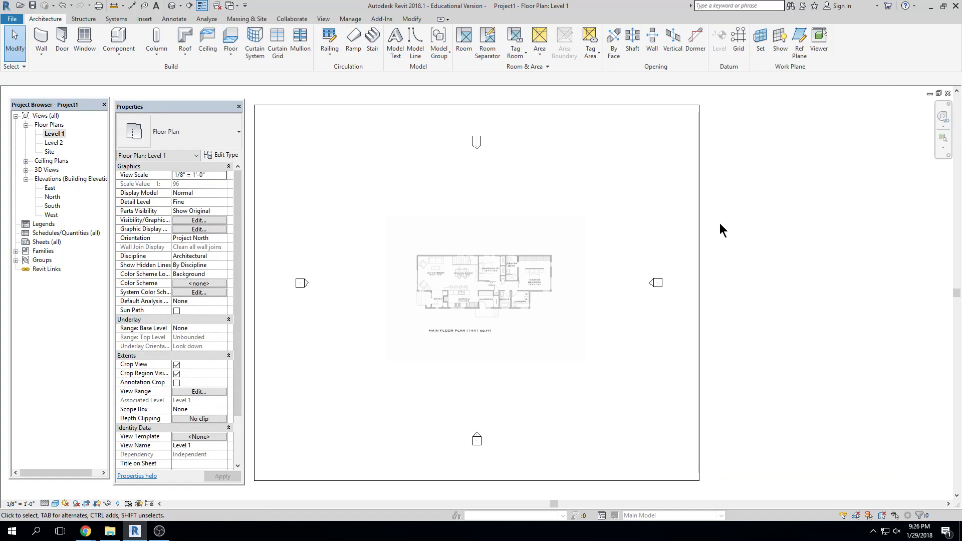